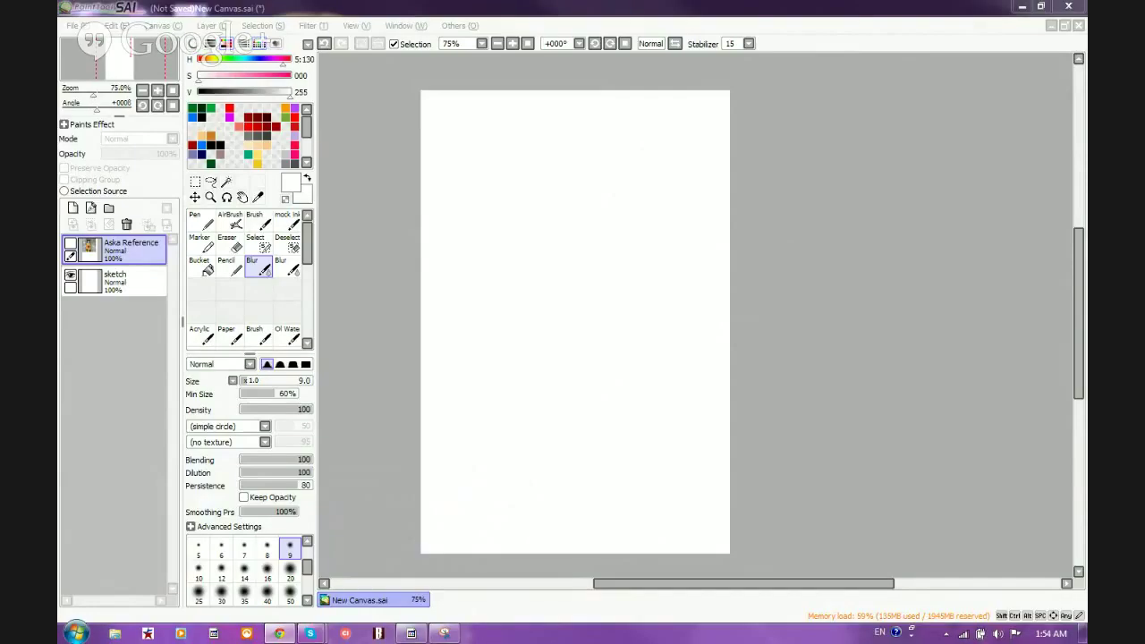
Step: Choose red as the drawing colour and the AirBrush at size 1
{"action": "scroll", "coordinate": [691, 80], "scroll_direction": "up", "scroll_amount": 1}
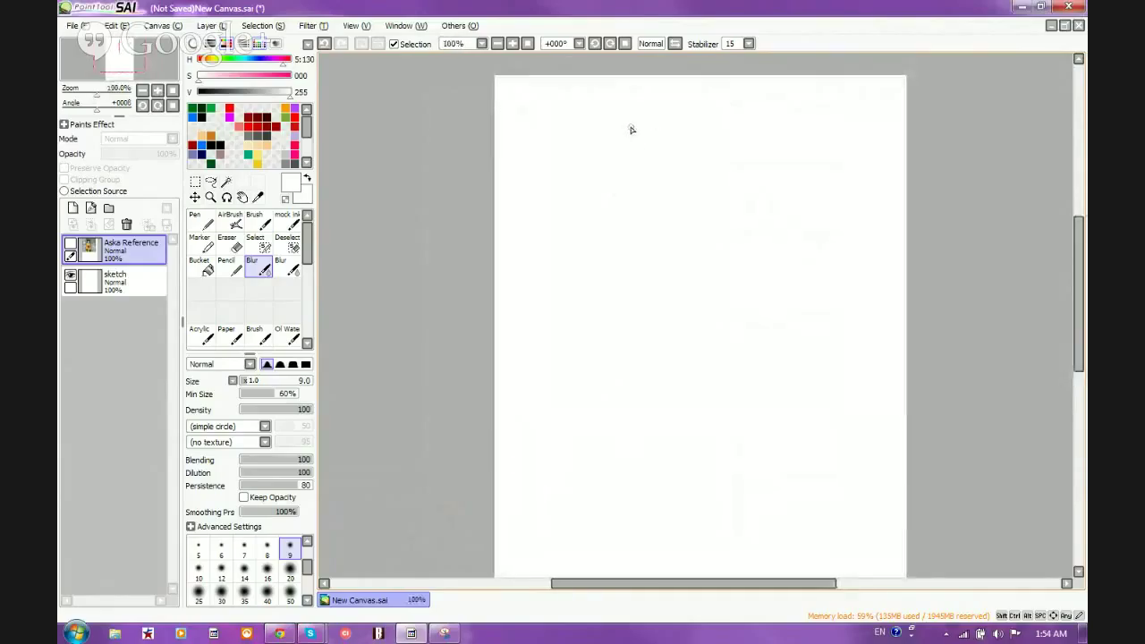
{"action": "left_click", "coordinate": [229, 109]}
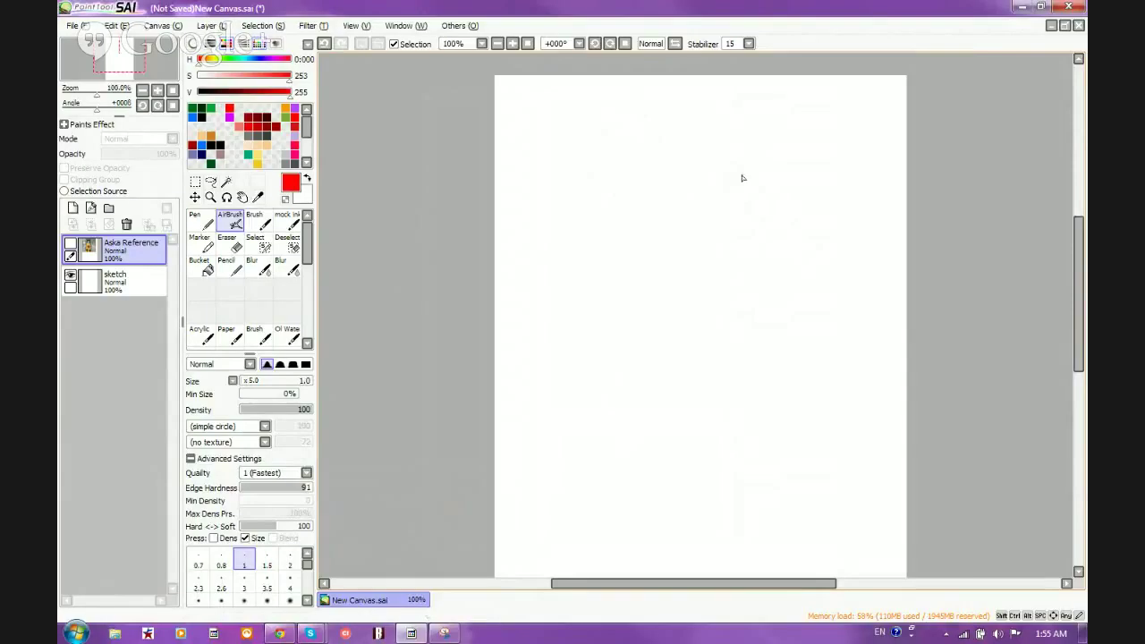
{"action": "scroll", "coordinate": [635, 115], "scroll_direction": "down", "scroll_amount": 2}
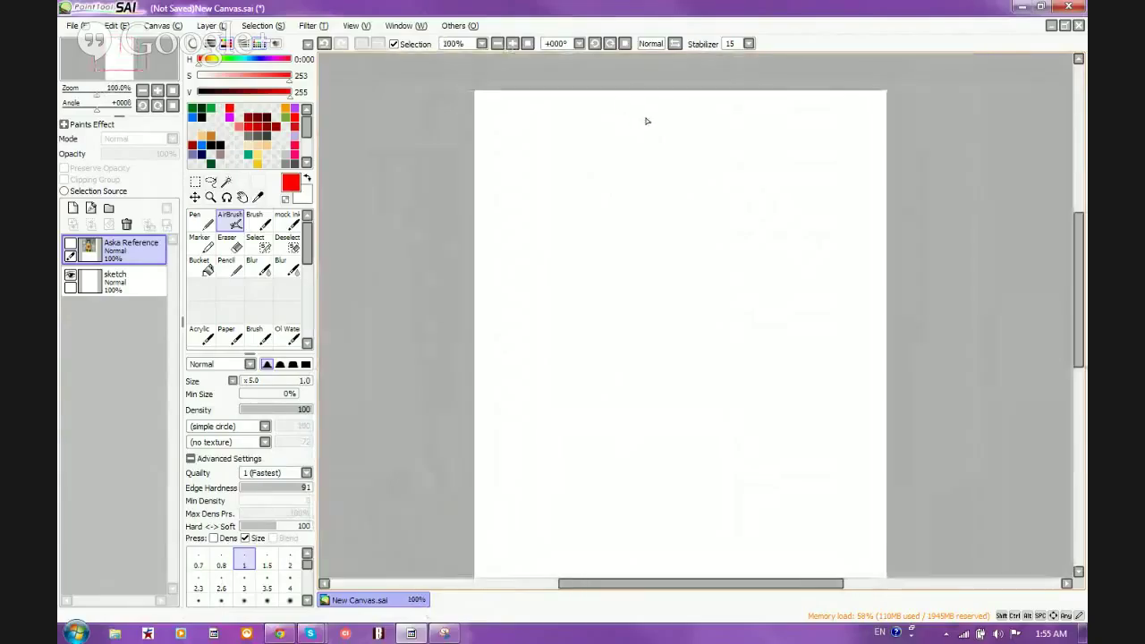
{"action": "scroll", "coordinate": [647, 126], "scroll_direction": "up", "scroll_amount": 1}
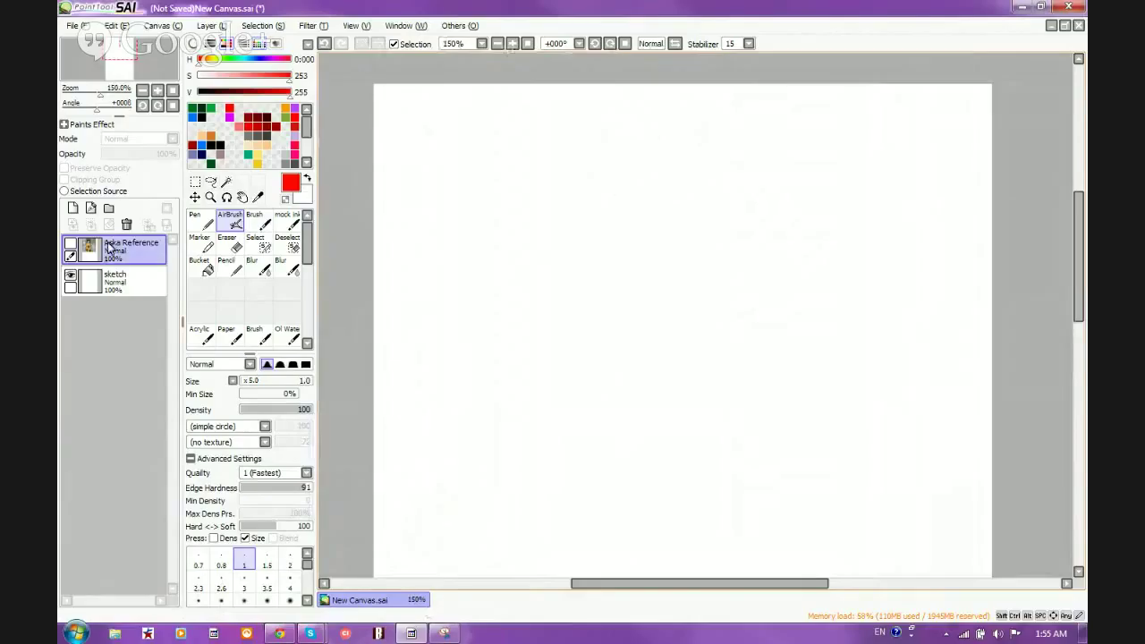
Step: Check the Aska Reference layer, hide it again and make the sketch layer active for drawing
{"action": "left_click", "coordinate": [71, 244]}
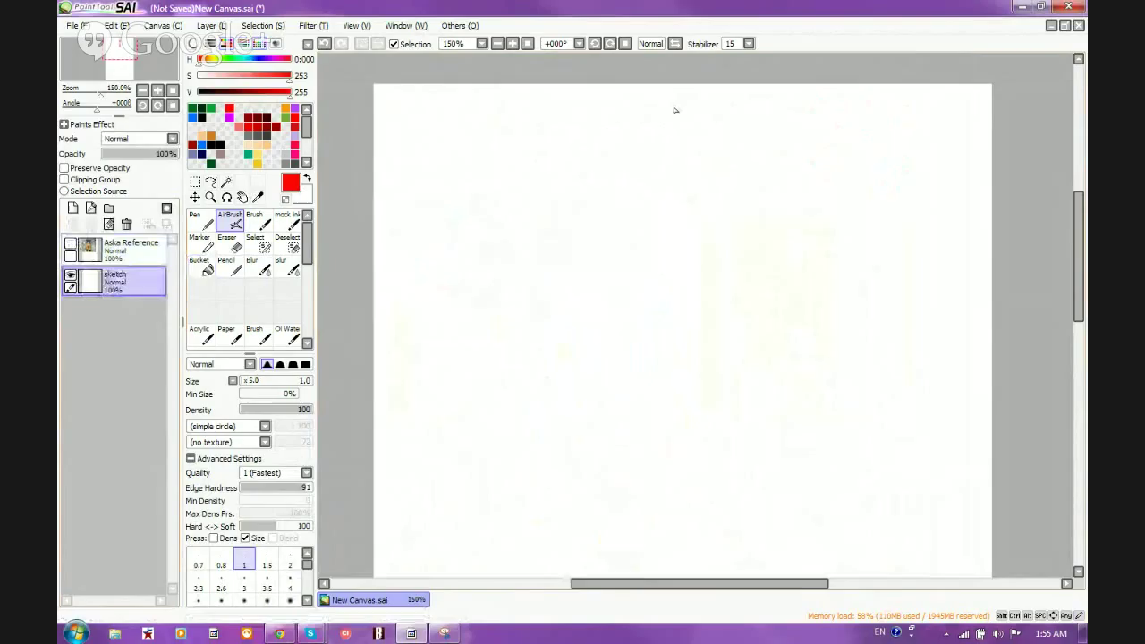
{"action": "scroll", "coordinate": [674, 110], "scroll_direction": "down", "scroll_amount": 2}
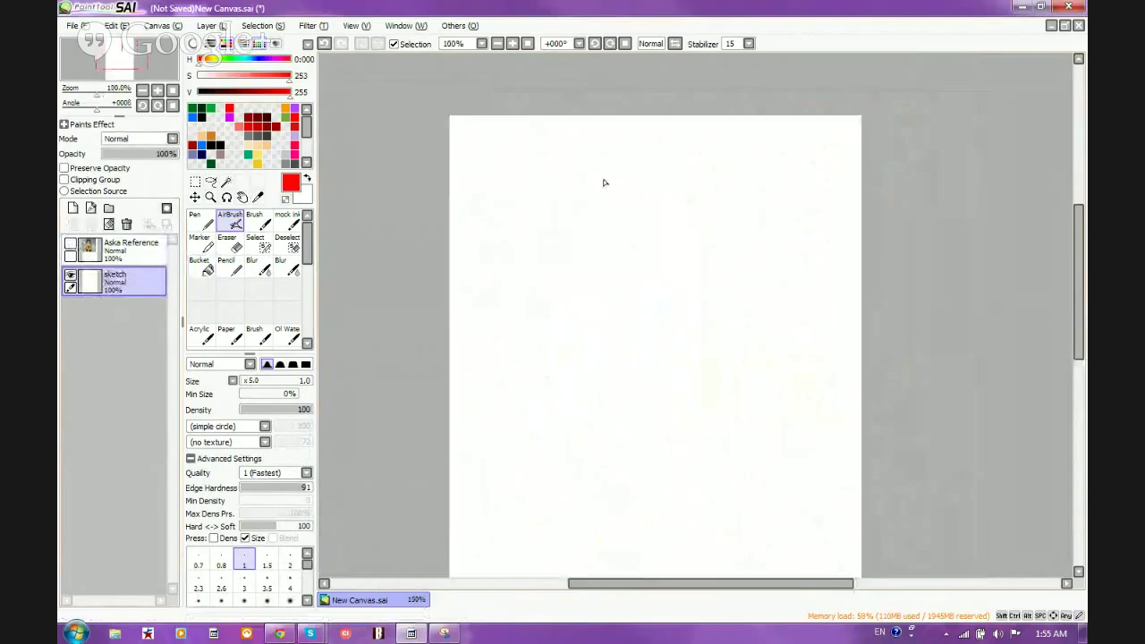
{"action": "left_click", "coordinate": [70, 245]}
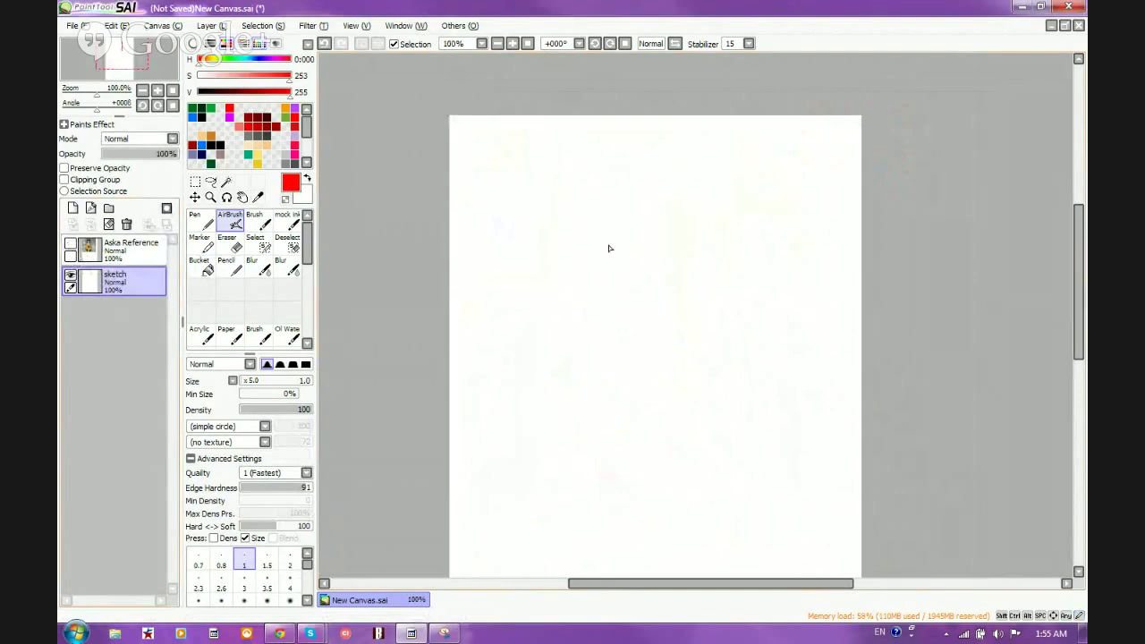
{"action": "scroll", "coordinate": [617, 224], "scroll_direction": "up", "scroll_amount": 1}
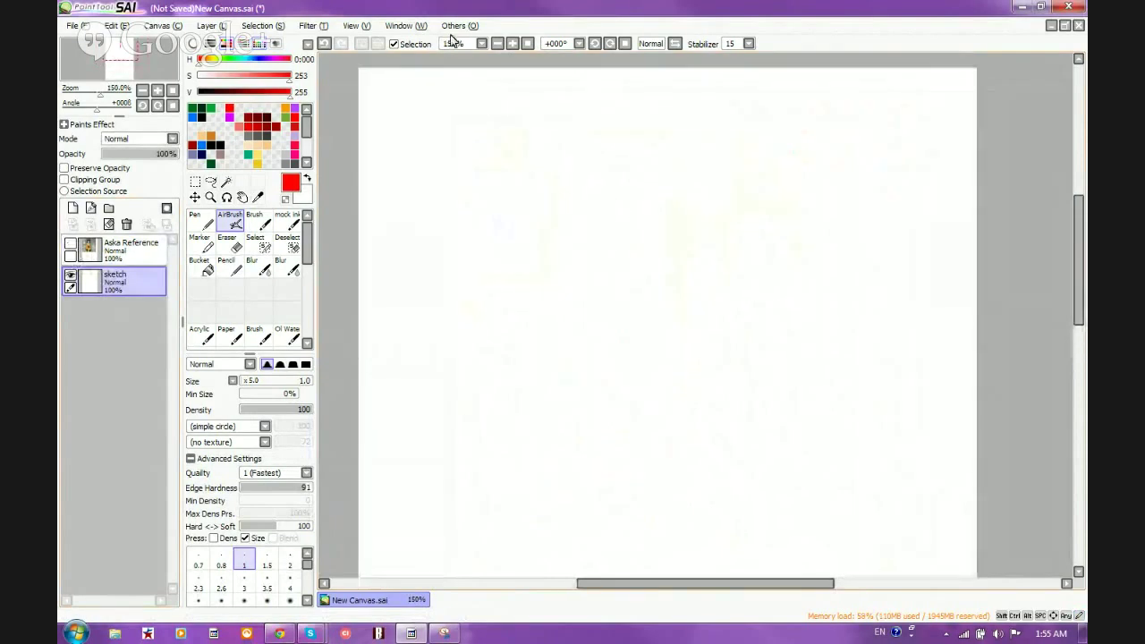
{"action": "scroll", "coordinate": [537, 144], "scroll_direction": "up", "scroll_amount": 2}
{"action": "scroll", "coordinate": [562, 168], "scroll_direction": "up", "scroll_amount": 1}
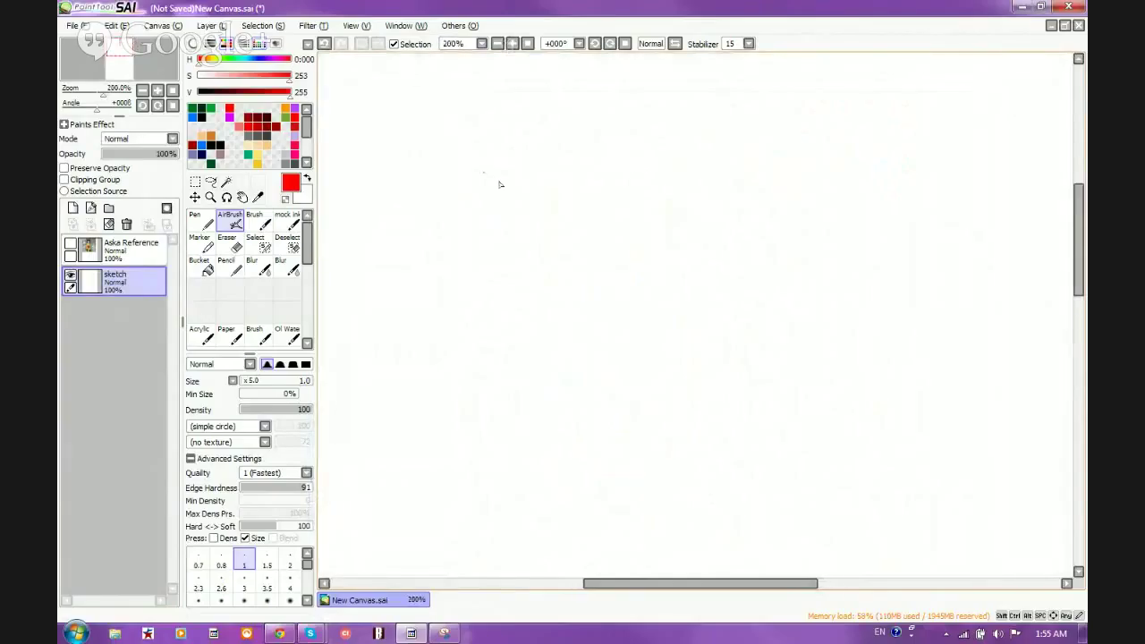
Step: Sketch the upper arc and both sides of a round head circle near the top of the canvas
{"action": "mouse_move", "coordinate": [588, 139]}
{"action": "left_mouse_down"}
{"action": "mouse_move", "coordinate": [553, 179]}
{"action": "mouse_move", "coordinate": [644, 125]}
{"action": "left_mouse_up"}
{"action": "left_click_drag", "start_coordinate": [553, 179], "coordinate": [671, 133]}
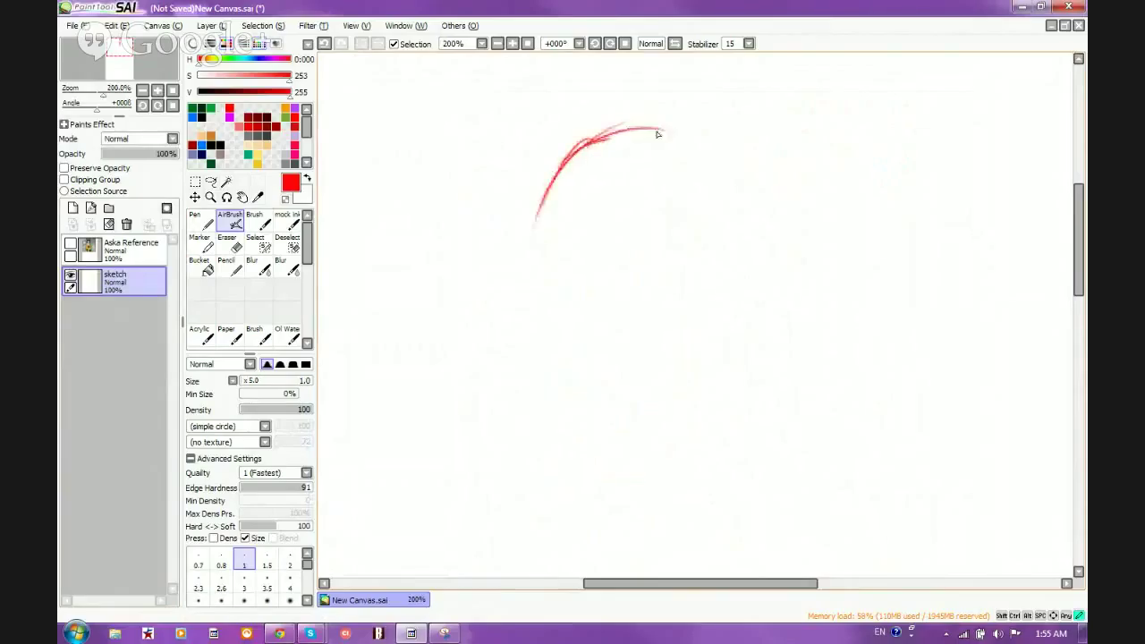
{"action": "left_click_drag", "start_coordinate": [591, 143], "coordinate": [731, 159]}
{"action": "mouse_move", "coordinate": [657, 130]}
{"action": "left_mouse_down"}
{"action": "mouse_move", "coordinate": [682, 138]}
{"action": "mouse_move", "coordinate": [768, 242]}
{"action": "left_mouse_up"}
{"action": "left_click_drag", "start_coordinate": [734, 154], "coordinate": [773, 296]}
{"action": "mouse_move", "coordinate": [576, 158]}
{"action": "left_mouse_down"}
{"action": "mouse_move", "coordinate": [539, 214]}
{"action": "mouse_move", "coordinate": [542, 310]}
{"action": "left_mouse_up"}
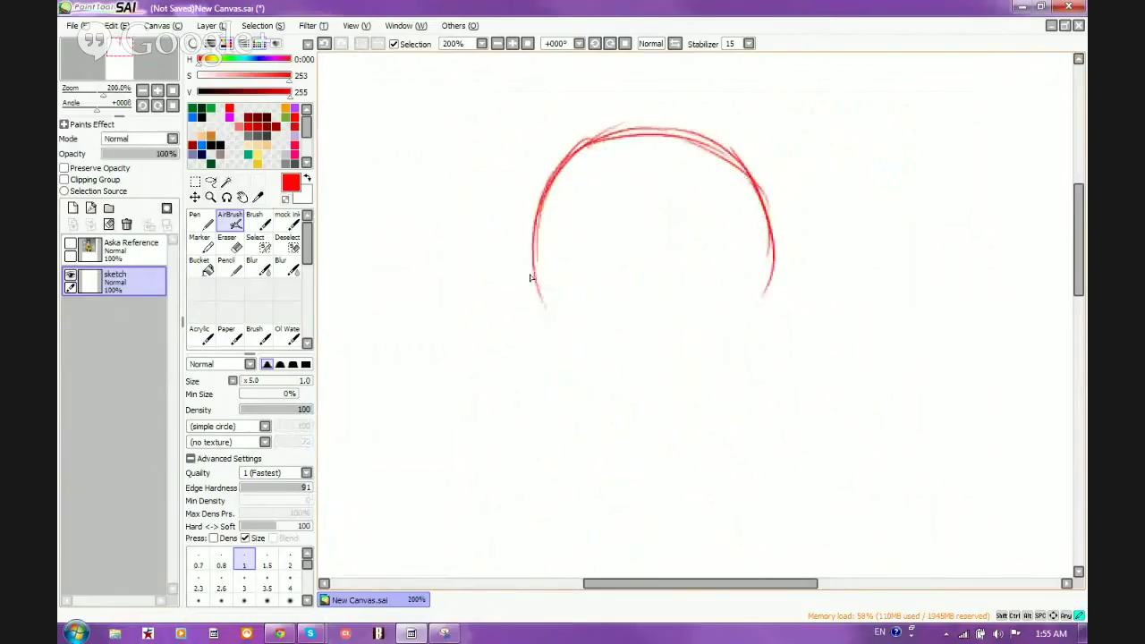
Step: Close the bottom of the head circle and reinforce its upper right edge with overlapping strokes
{"action": "left_click_drag", "start_coordinate": [537, 231], "coordinate": [563, 338]}
{"action": "mouse_move", "coordinate": [532, 253]}
{"action": "left_mouse_down"}
{"action": "mouse_move", "coordinate": [604, 360]}
{"action": "mouse_move", "coordinate": [558, 333]}
{"action": "mouse_move", "coordinate": [699, 364]}
{"action": "mouse_move", "coordinate": [682, 359]}
{"action": "mouse_move", "coordinate": [736, 344]}
{"action": "left_mouse_up"}
{"action": "left_click_drag", "start_coordinate": [671, 367], "coordinate": [768, 309]}
{"action": "mouse_move", "coordinate": [775, 238]}
{"action": "left_mouse_down"}
{"action": "mouse_move", "coordinate": [719, 354]}
{"action": "mouse_move", "coordinate": [738, 334]}
{"action": "left_mouse_up"}
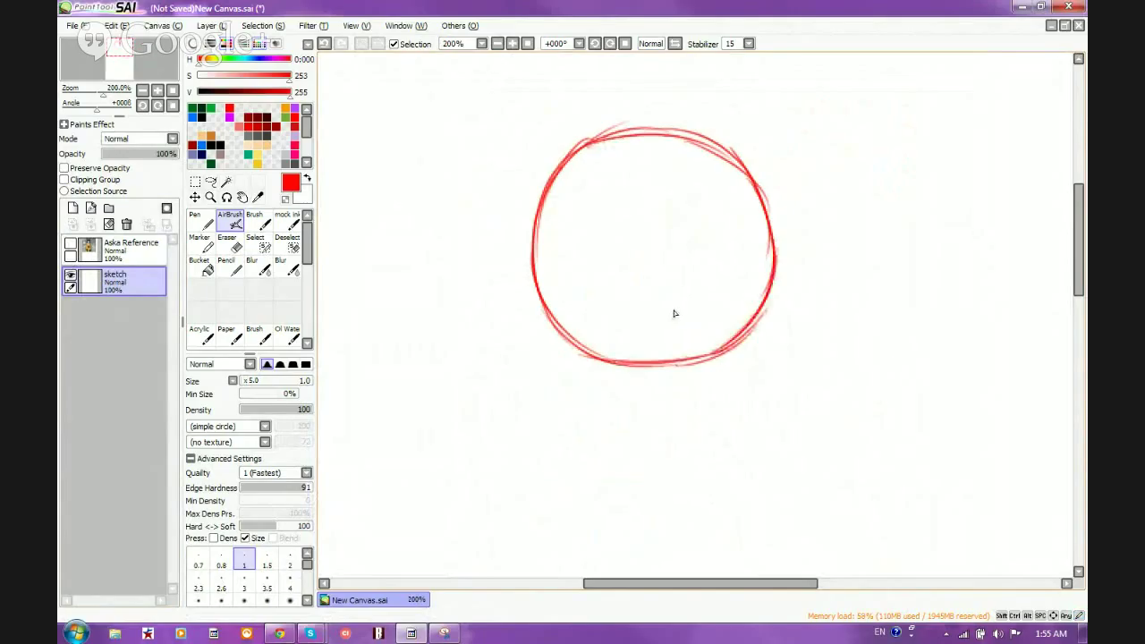
{"action": "mouse_move", "coordinate": [621, 127]}
{"action": "left_mouse_down"}
{"action": "mouse_move", "coordinate": [716, 146]}
{"action": "mouse_move", "coordinate": [757, 184]}
{"action": "left_mouse_up"}
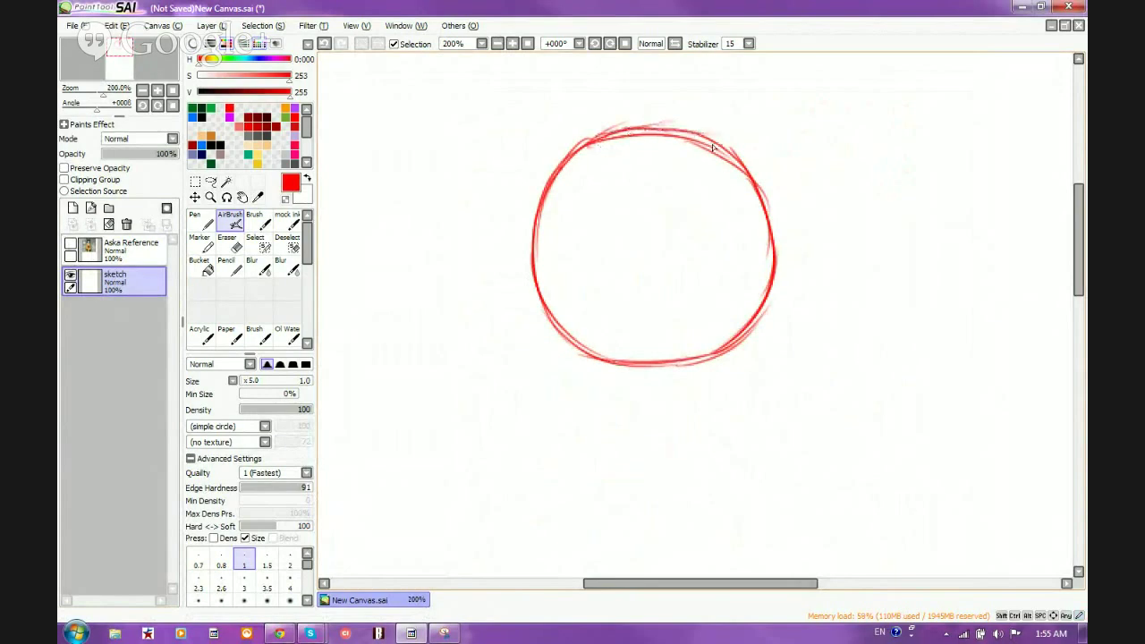
{"action": "left_click_drag", "start_coordinate": [703, 137], "coordinate": [765, 220]}
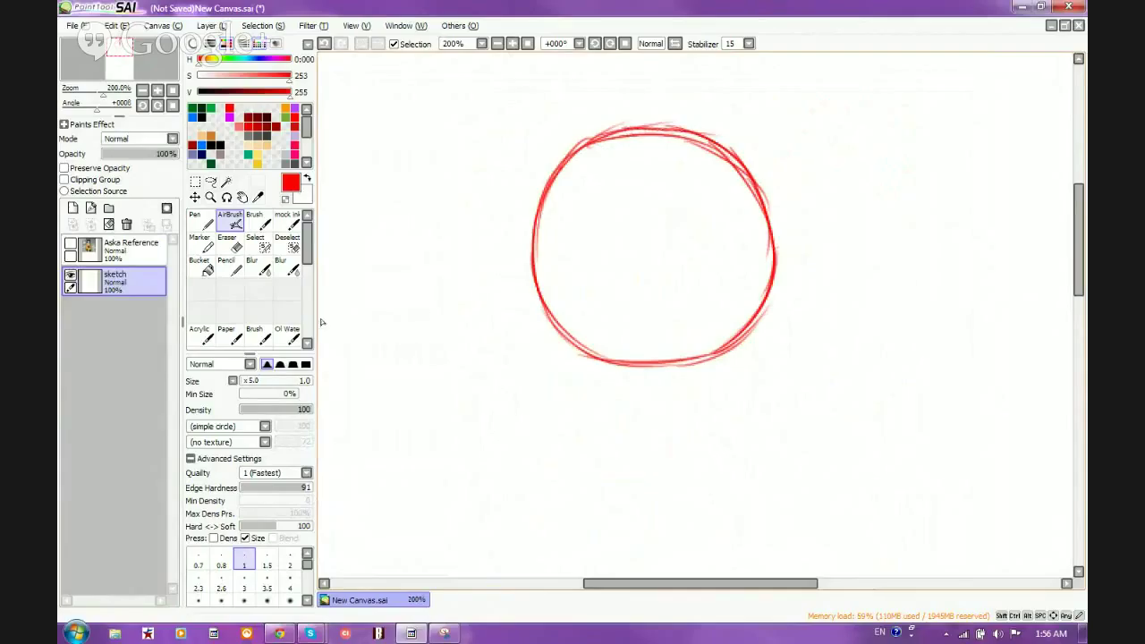
Step: Show the Aska Reference layer to check the character's head, hide it and return to the sketch layer
{"action": "left_click", "coordinate": [126, 260]}
{"action": "left_click", "coordinate": [70, 243]}
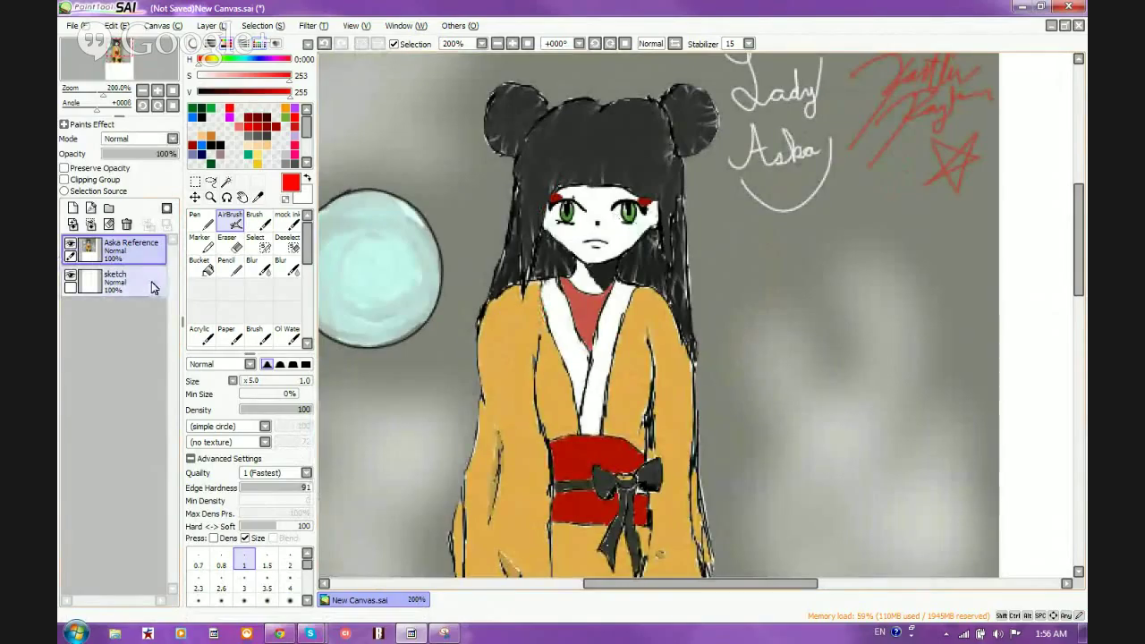
{"action": "left_click", "coordinate": [71, 245]}
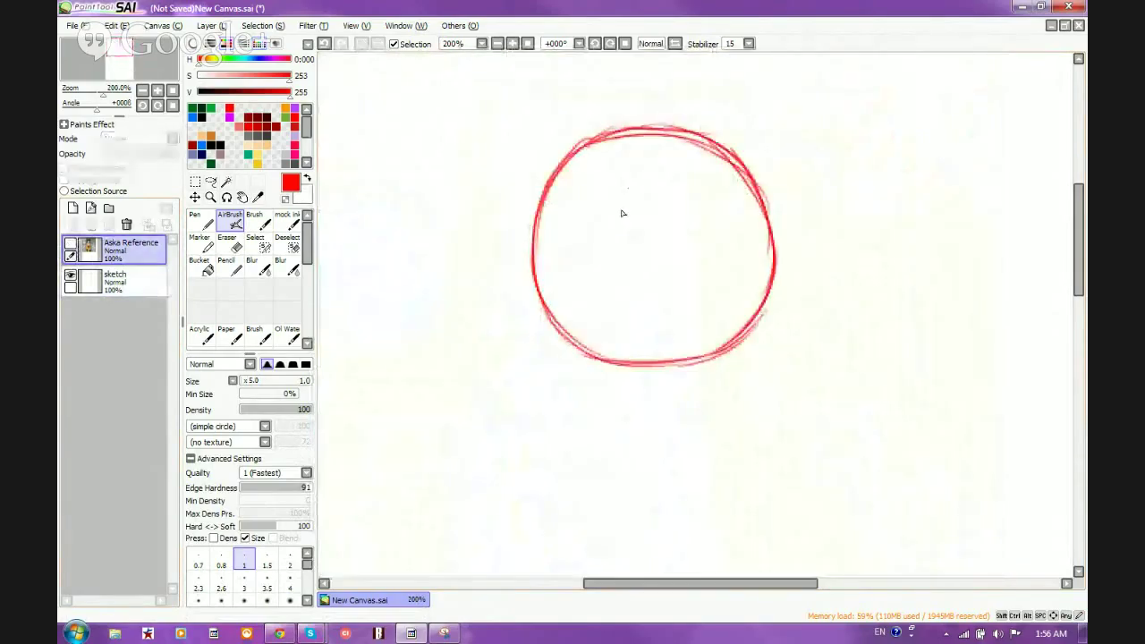
{"action": "left_click", "coordinate": [124, 289]}
{"action": "left_click_drag", "start_coordinate": [611, 136], "coordinate": [619, 433]}
{"action": "left_click_drag", "start_coordinate": [521, 327], "coordinate": [586, 347]}
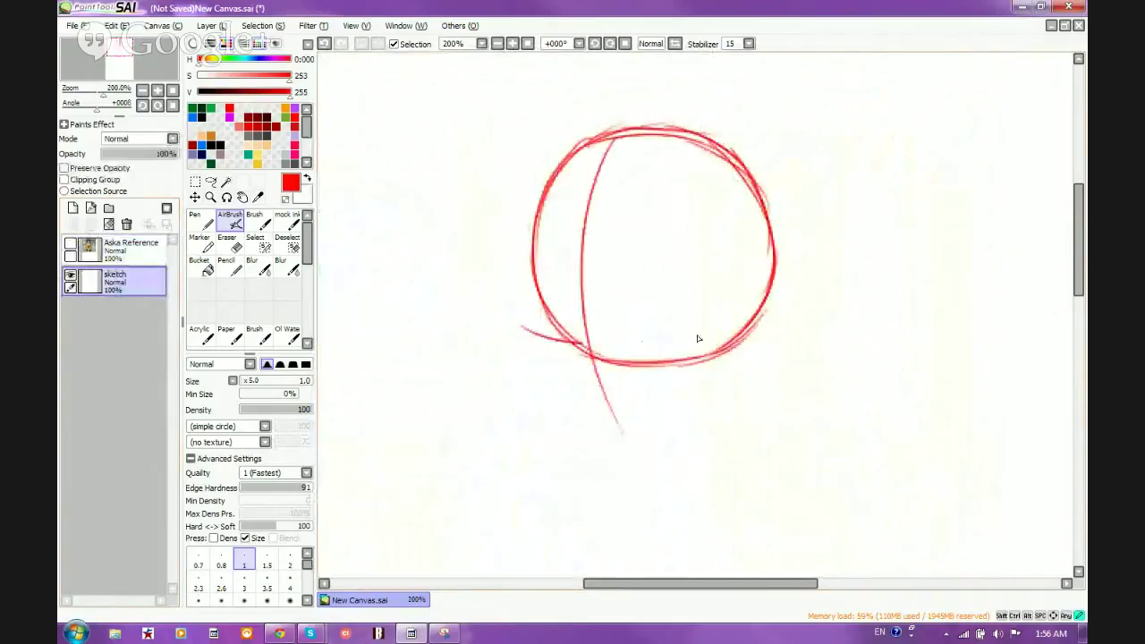
{"action": "left_click_drag", "start_coordinate": [735, 316], "coordinate": [594, 339]}
{"action": "left_click_drag", "start_coordinate": [487, 276], "coordinate": [386, 342]}
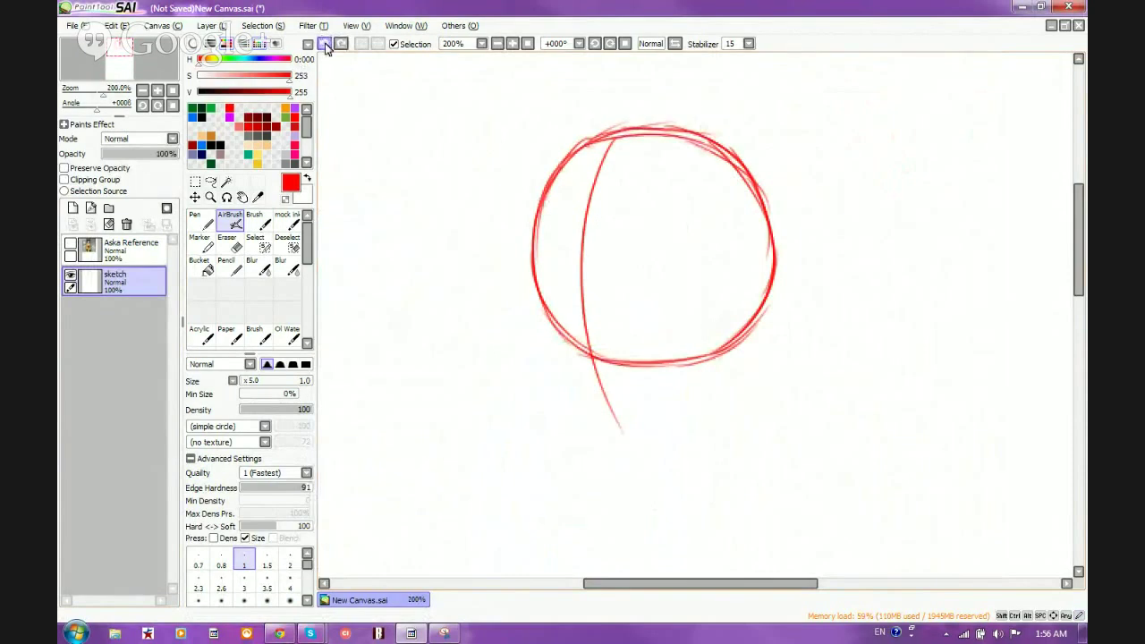
{"action": "left_click", "coordinate": [325, 44]}
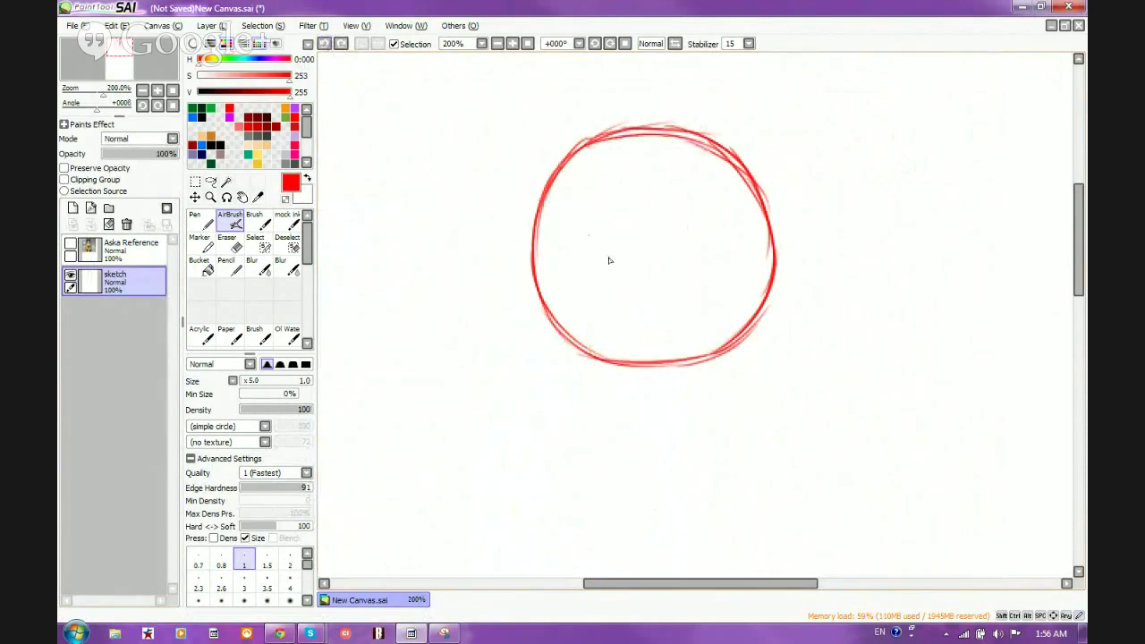
Step: Draw the left side of the jaw from the head circle down to a pointed chin and start its right edge
{"action": "mouse_move", "coordinate": [540, 289]}
{"action": "left_mouse_down"}
{"action": "mouse_move", "coordinate": [574, 380]}
{"action": "mouse_move", "coordinate": [540, 302]}
{"action": "mouse_move", "coordinate": [564, 374]}
{"action": "mouse_move", "coordinate": [544, 318]}
{"action": "mouse_move", "coordinate": [614, 428]}
{"action": "left_mouse_up"}
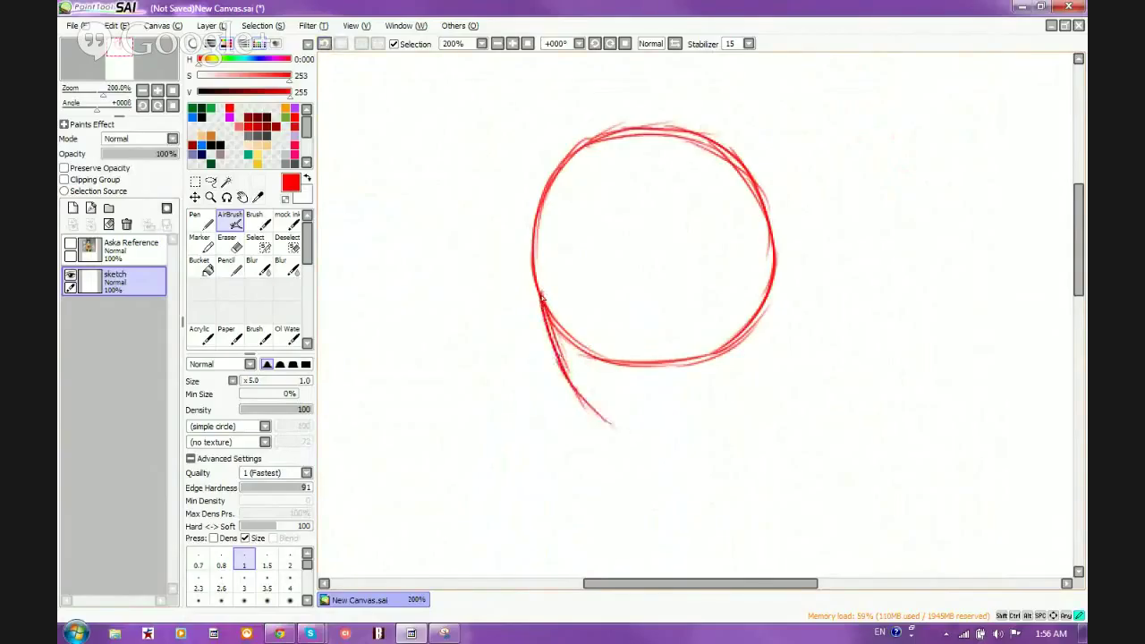
{"action": "mouse_move", "coordinate": [541, 300]}
{"action": "left_mouse_down"}
{"action": "mouse_move", "coordinate": [556, 371]}
{"action": "mouse_move", "coordinate": [627, 435]}
{"action": "left_mouse_up"}
{"action": "mouse_move", "coordinate": [549, 345]}
{"action": "left_mouse_down"}
{"action": "mouse_move", "coordinate": [644, 443]}
{"action": "mouse_move", "coordinate": [707, 418]}
{"action": "left_mouse_up"}
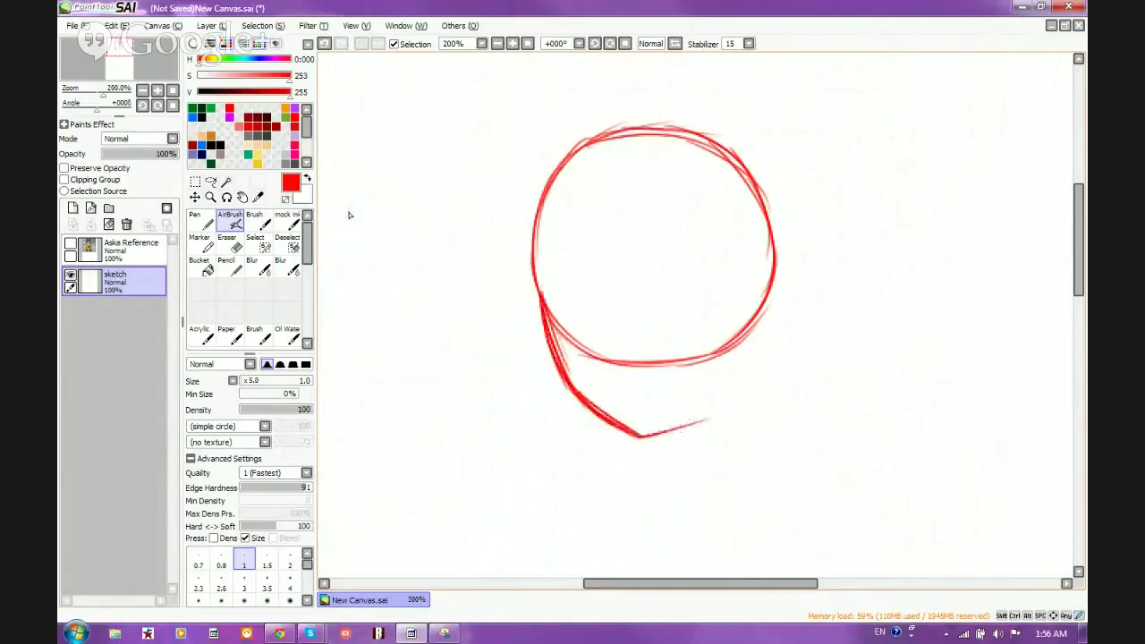
Step: Sketch a second example head to the right of the first, with a narrower oval and a flat, blunt chin
{"action": "scroll", "coordinate": [623, 203], "scroll_direction": "down", "scroll_amount": 1}
{"action": "scroll", "coordinate": [835, 138], "scroll_direction": "up", "scroll_amount": 1}
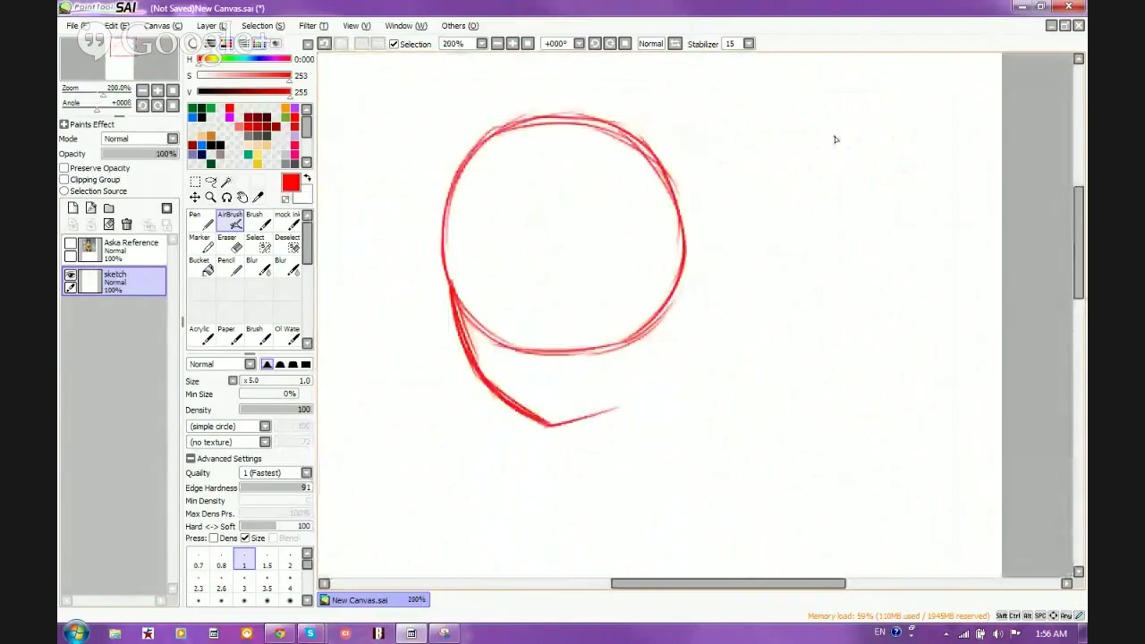
{"action": "left_click_drag", "start_coordinate": [758, 268], "coordinate": [931, 143]}
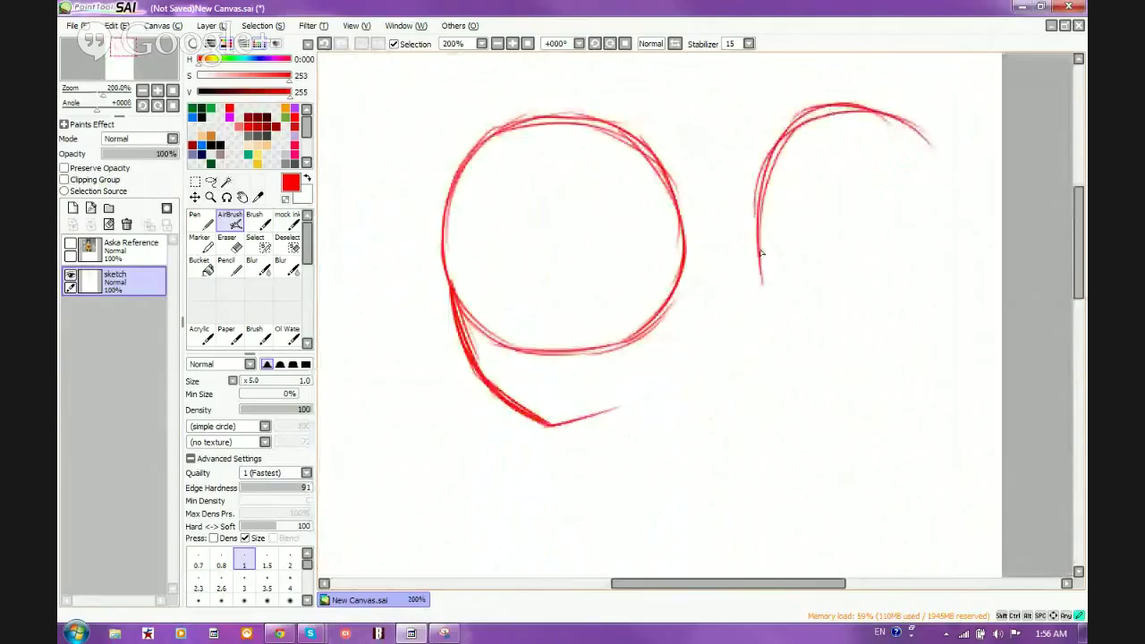
{"action": "mouse_move", "coordinate": [810, 111]}
{"action": "left_mouse_down"}
{"action": "mouse_move", "coordinate": [760, 175]}
{"action": "mouse_move", "coordinate": [800, 318]}
{"action": "left_mouse_up"}
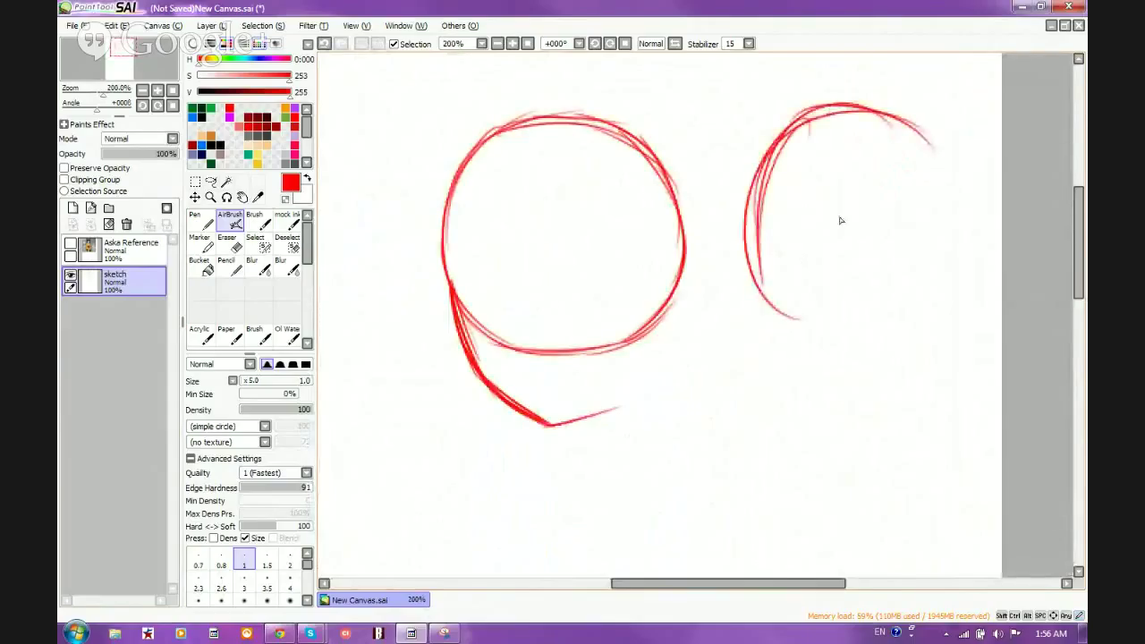
{"action": "mouse_move", "coordinate": [913, 125]}
{"action": "left_mouse_down"}
{"action": "mouse_move", "coordinate": [938, 260]}
{"action": "mouse_move", "coordinate": [959, 231]}
{"action": "mouse_move", "coordinate": [913, 318]}
{"action": "left_mouse_up"}
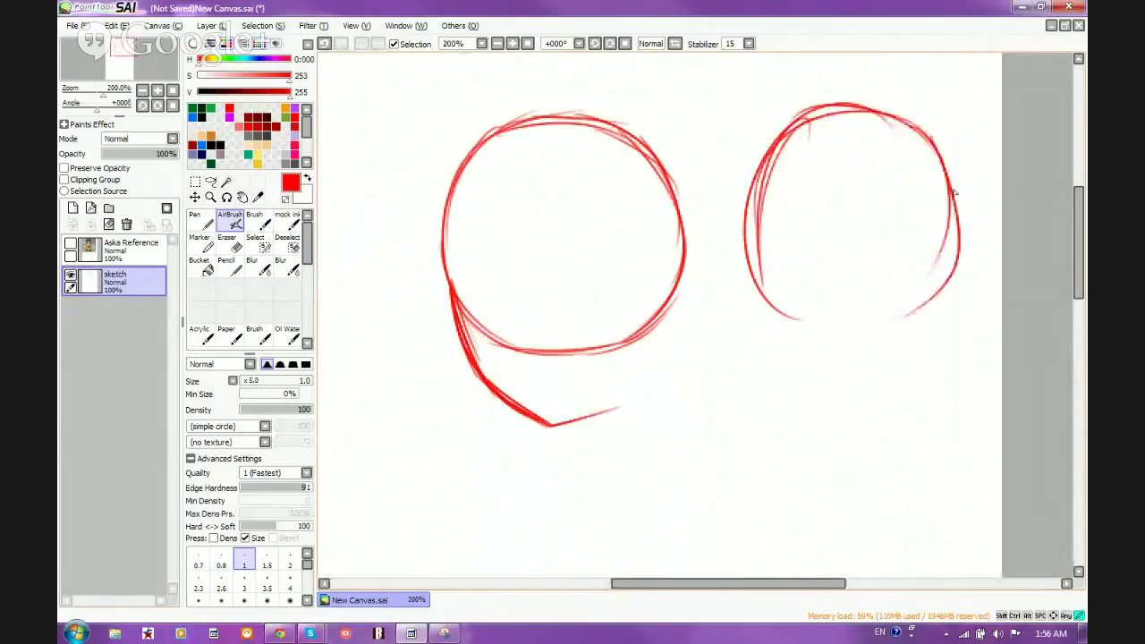
{"action": "mouse_move", "coordinate": [944, 163]}
{"action": "left_mouse_down"}
{"action": "mouse_move", "coordinate": [910, 328]}
{"action": "mouse_move", "coordinate": [787, 324]}
{"action": "left_mouse_up"}
{"action": "mouse_move", "coordinate": [762, 278]}
{"action": "left_mouse_down"}
{"action": "mouse_move", "coordinate": [805, 387]}
{"action": "mouse_move", "coordinate": [863, 393]}
{"action": "mouse_move", "coordinate": [930, 340]}
{"action": "left_mouse_up"}
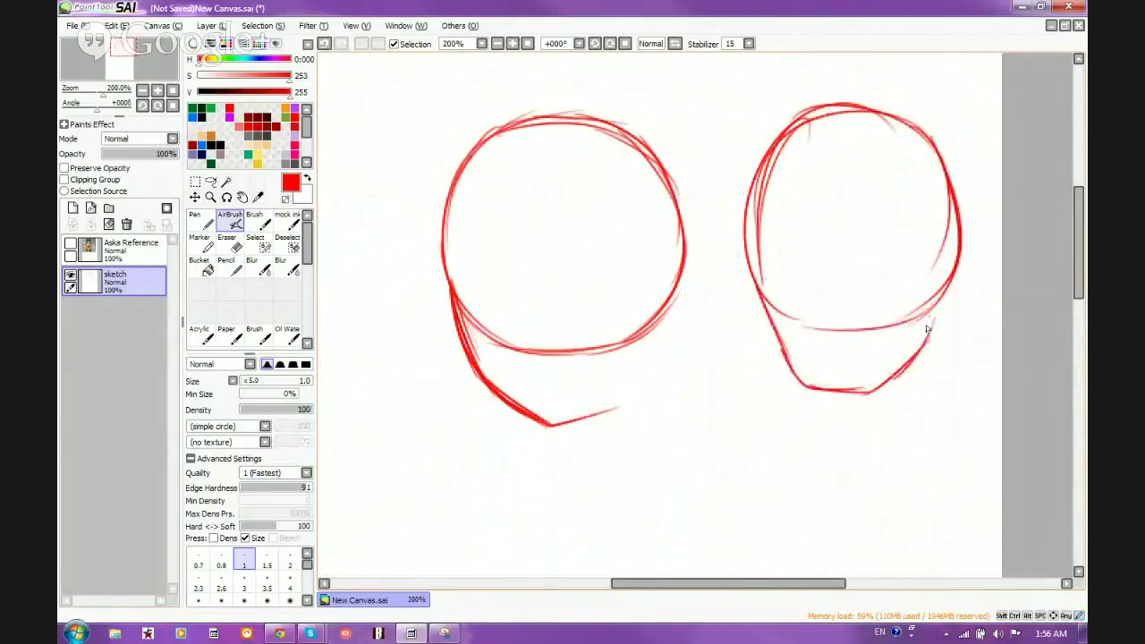
{"action": "left_click_drag", "start_coordinate": [935, 270], "coordinate": [900, 376]}
Step: Erase the second example head with a larger Eraser
{"action": "left_click", "coordinate": [229, 244]}
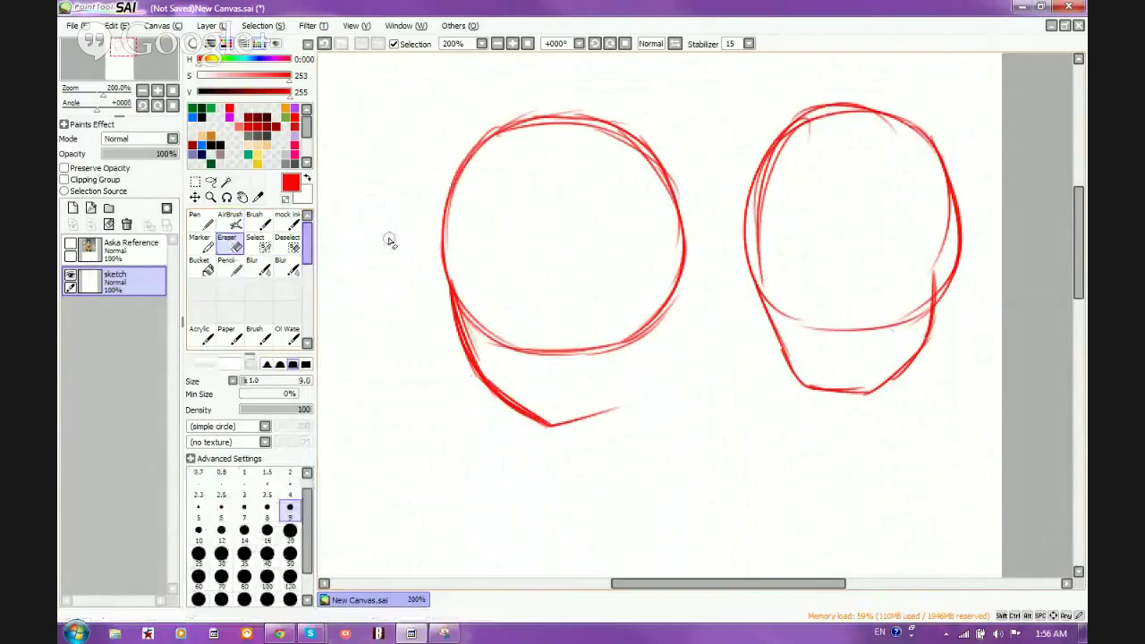
{"action": "left_click", "coordinate": [289, 554]}
{"action": "mouse_move", "coordinate": [845, 135]}
{"action": "left_mouse_down"}
{"action": "mouse_move", "coordinate": [776, 199]}
{"action": "mouse_move", "coordinate": [964, 248]}
{"action": "mouse_move", "coordinate": [929, 268]}
{"action": "left_mouse_up"}
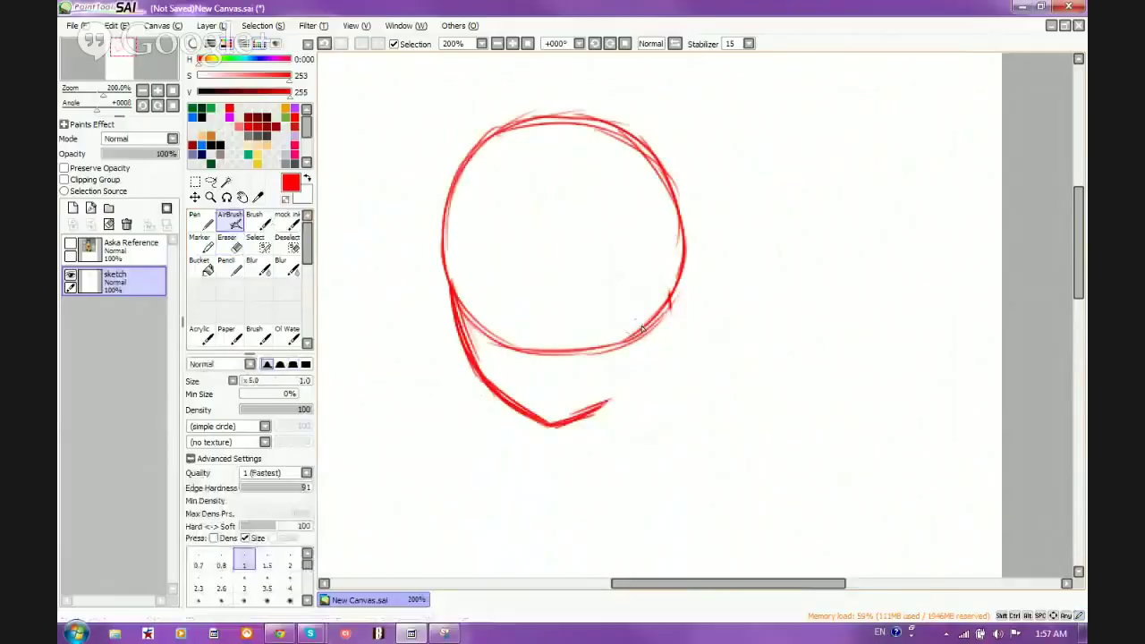
Step: Complete the right side of the jaw with the AirBrush, from the head circle down to the pointed chin
{"action": "left_click_drag", "start_coordinate": [671, 300], "coordinate": [613, 404]}
{"action": "mouse_move", "coordinate": [662, 358]}
{"action": "left_mouse_down"}
{"action": "mouse_move", "coordinate": [584, 417]}
{"action": "mouse_move", "coordinate": [662, 363]}
{"action": "left_mouse_up"}
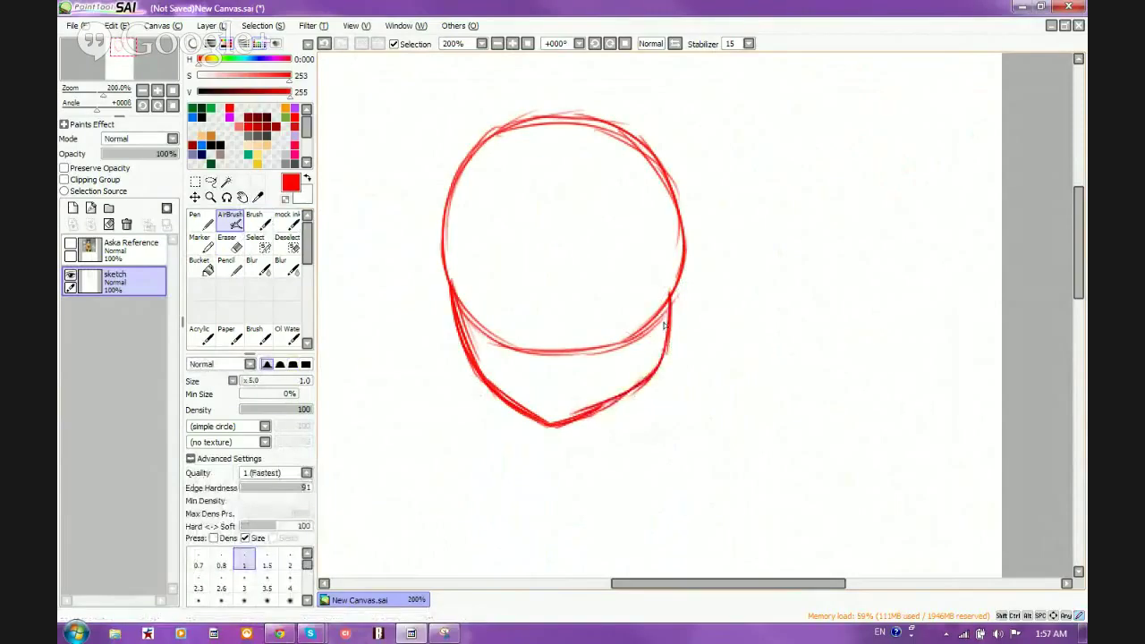
Step: Draw a rounded ear on the right side of the head, joining the circle above and the jaw below
{"action": "scroll", "coordinate": [696, 274], "scroll_direction": "down", "scroll_amount": 2}
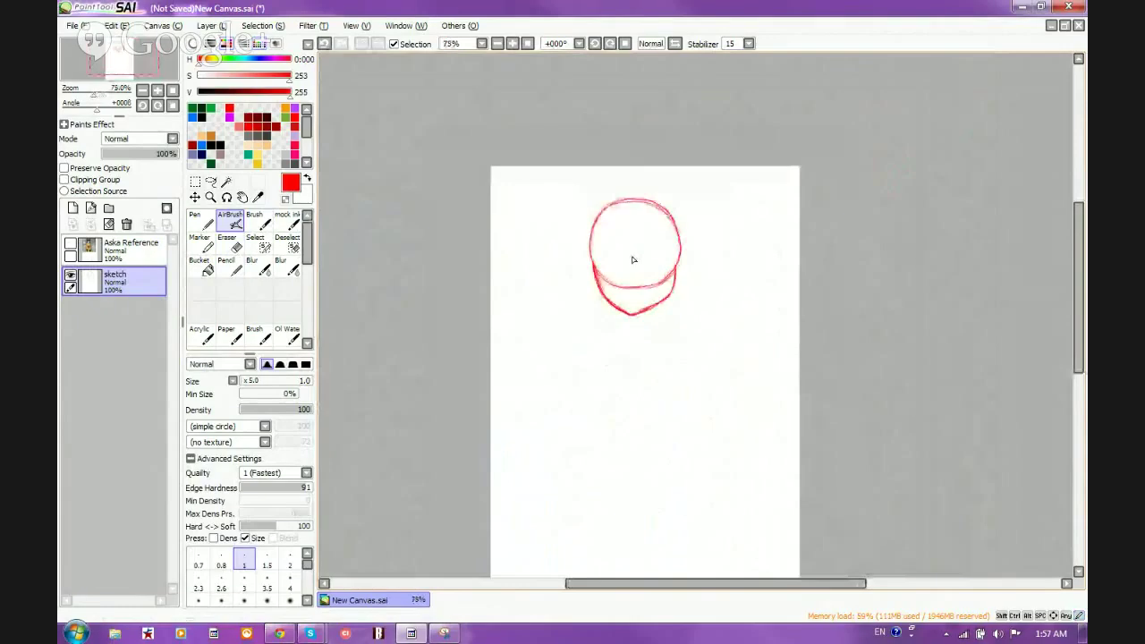
{"action": "scroll", "coordinate": [650, 311], "scroll_direction": "up", "scroll_amount": 1}
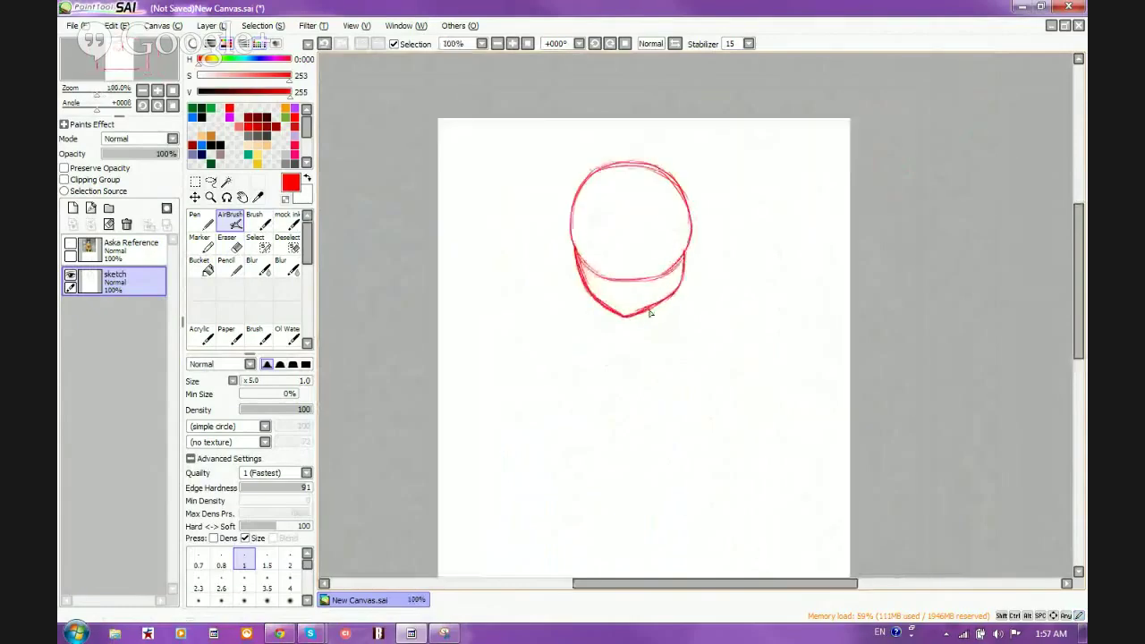
{"action": "scroll", "coordinate": [651, 312], "scroll_direction": "up", "scroll_amount": 1}
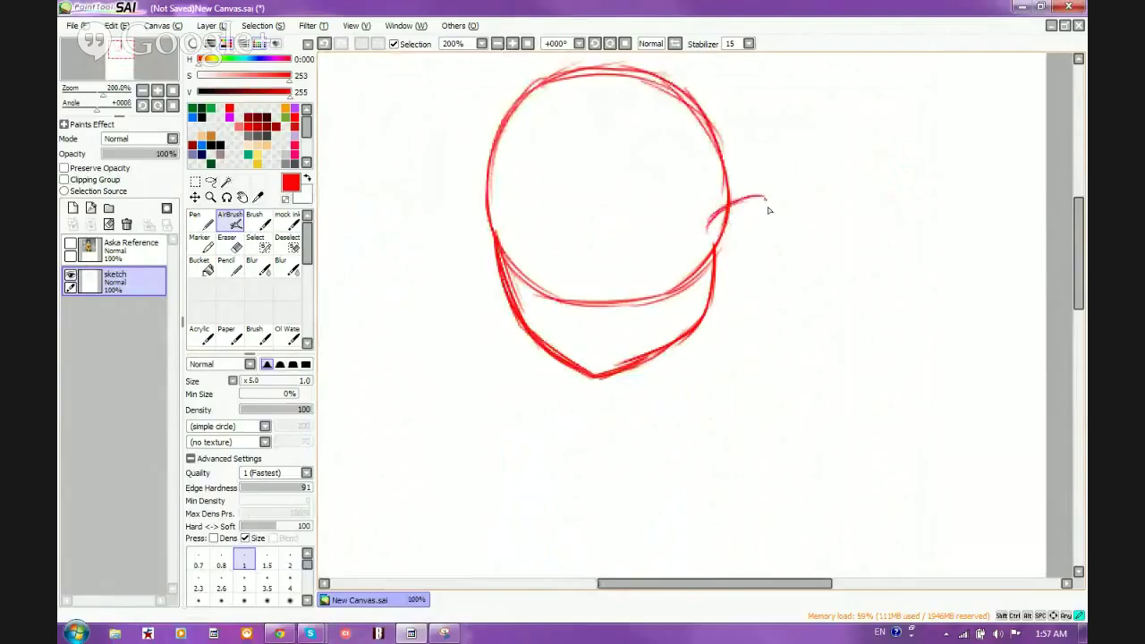
{"action": "left_click_drag", "start_coordinate": [766, 200], "coordinate": [757, 263]}
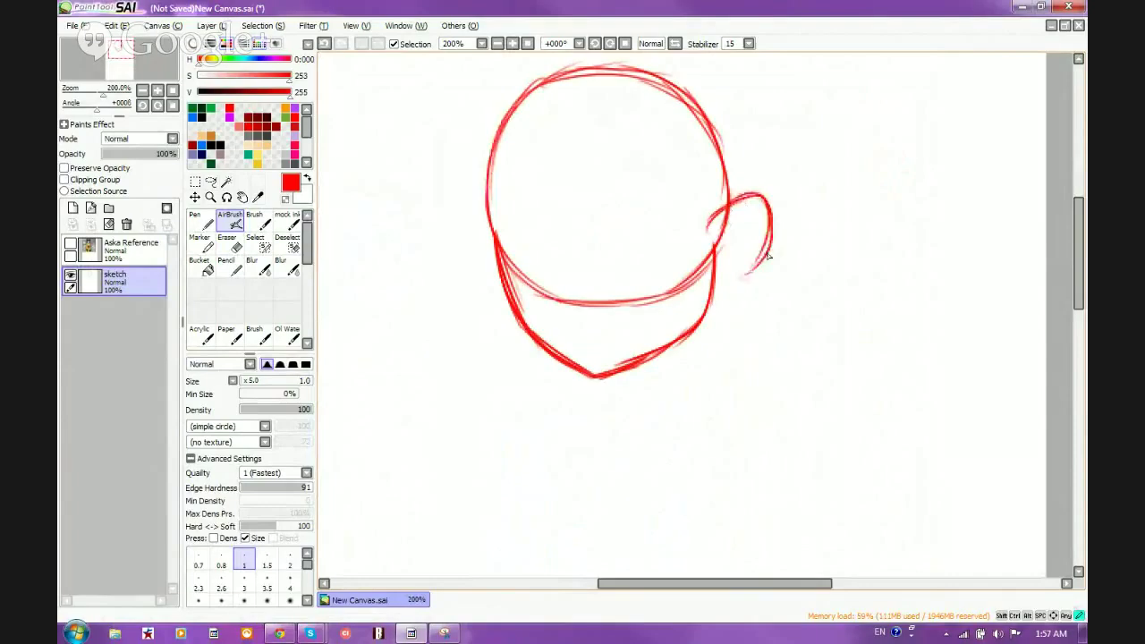
{"action": "left_click_drag", "start_coordinate": [770, 251], "coordinate": [715, 297]}
{"action": "mouse_move", "coordinate": [716, 218]}
{"action": "left_mouse_down"}
{"action": "mouse_move", "coordinate": [772, 211]}
{"action": "mouse_move", "coordinate": [734, 205]}
{"action": "mouse_move", "coordinate": [746, 201]}
{"action": "mouse_move", "coordinate": [762, 249]}
{"action": "left_mouse_up"}
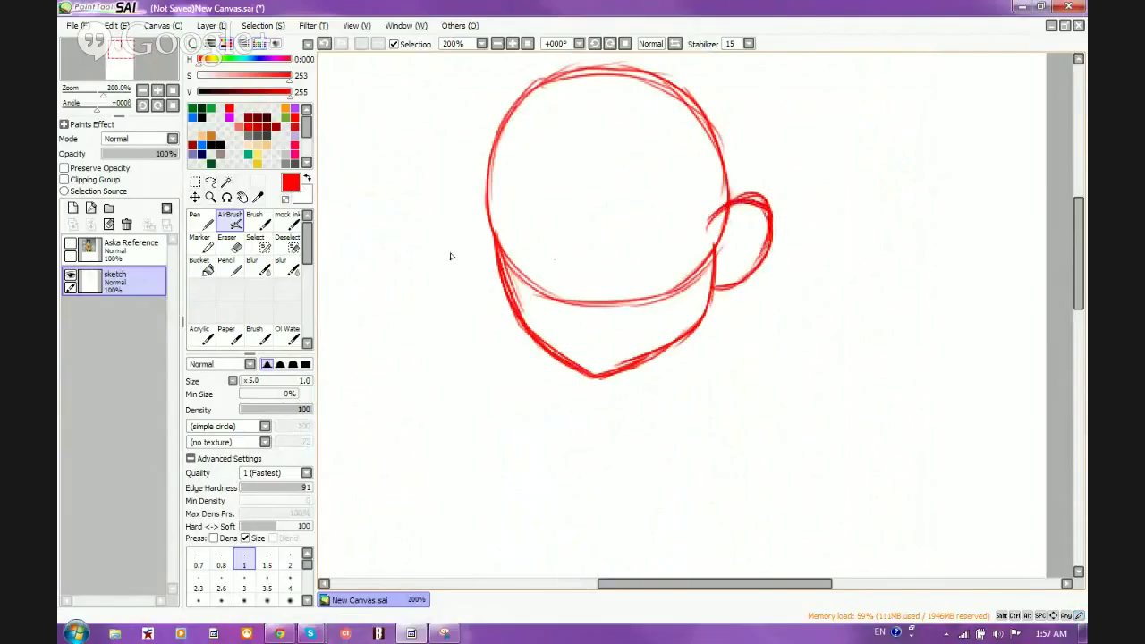
Step: Erase the stray outer strokes at the top of the ear with the Eraser at size 9
{"action": "key", "text": "e"}
{"action": "left_click", "coordinate": [290, 516]}
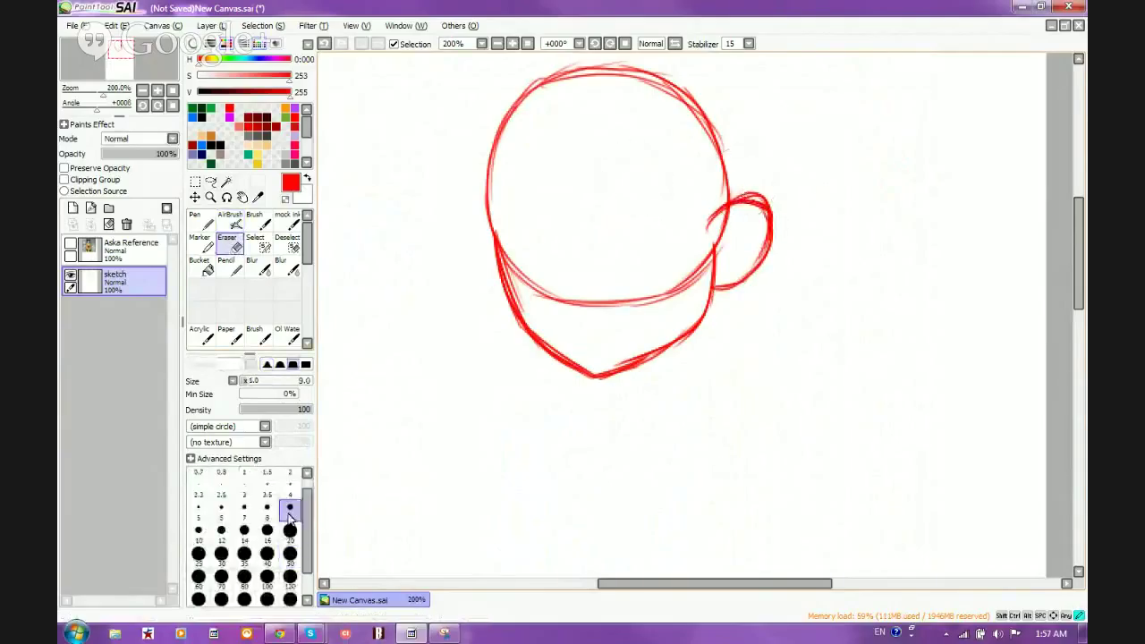
{"action": "left_click_drag", "start_coordinate": [779, 205], "coordinate": [765, 204]}
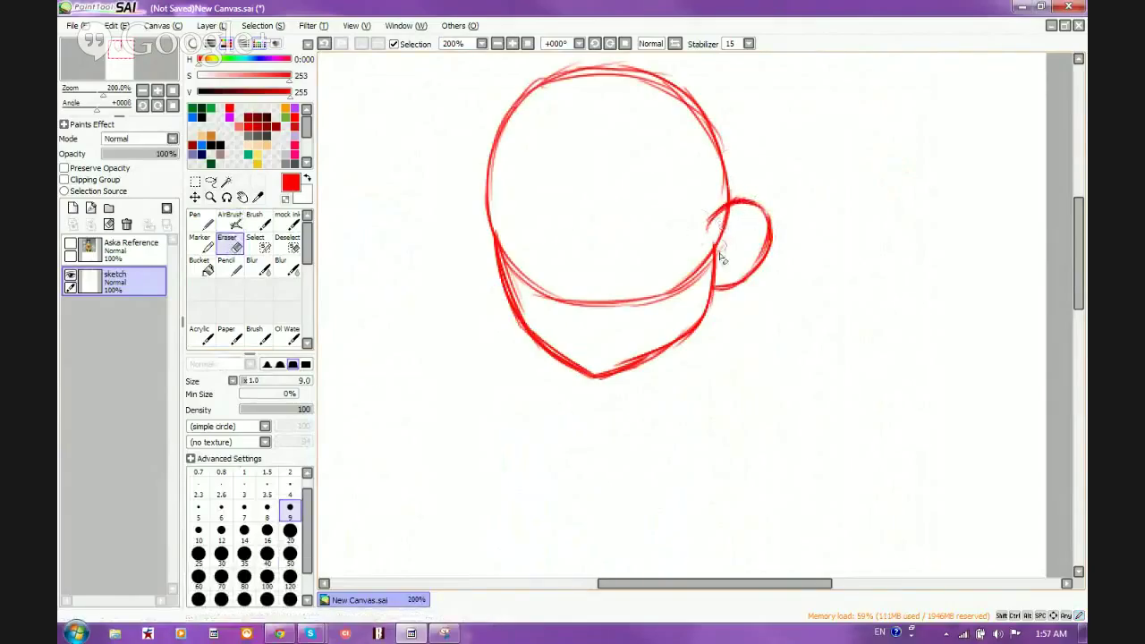
Step: Draw the face's curved vertical centre guideline with the AirBrush, from the top of the head circle down to the chin point
{"action": "left_click", "coordinate": [231, 221]}
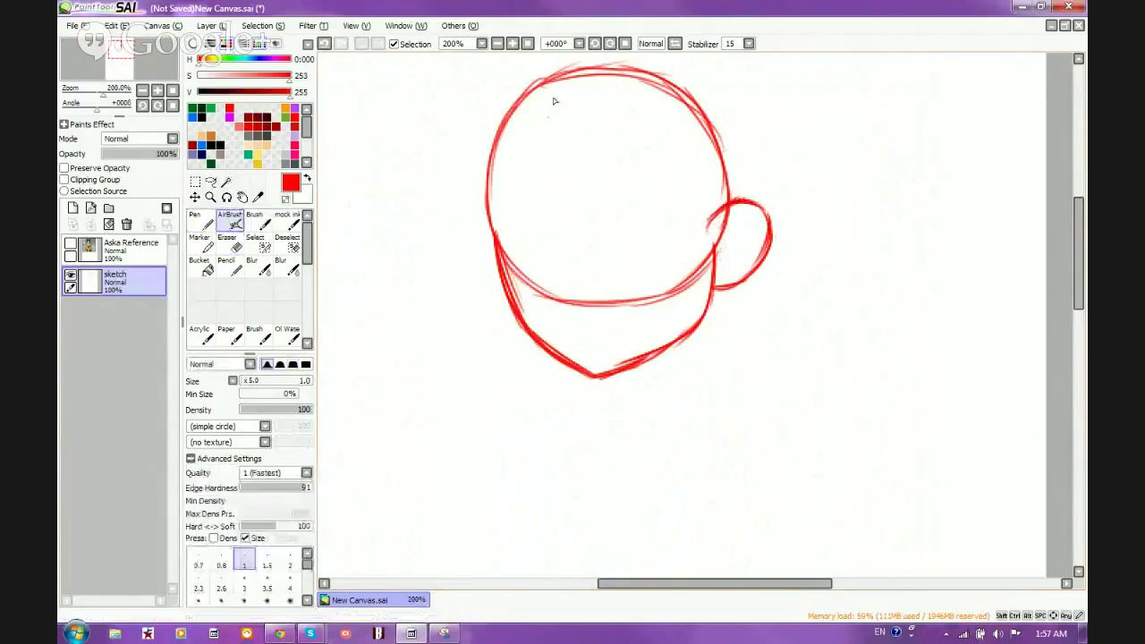
{"action": "left_click_drag", "start_coordinate": [557, 80], "coordinate": [554, 215]}
{"action": "left_click_drag", "start_coordinate": [557, 81], "coordinate": [567, 313]}
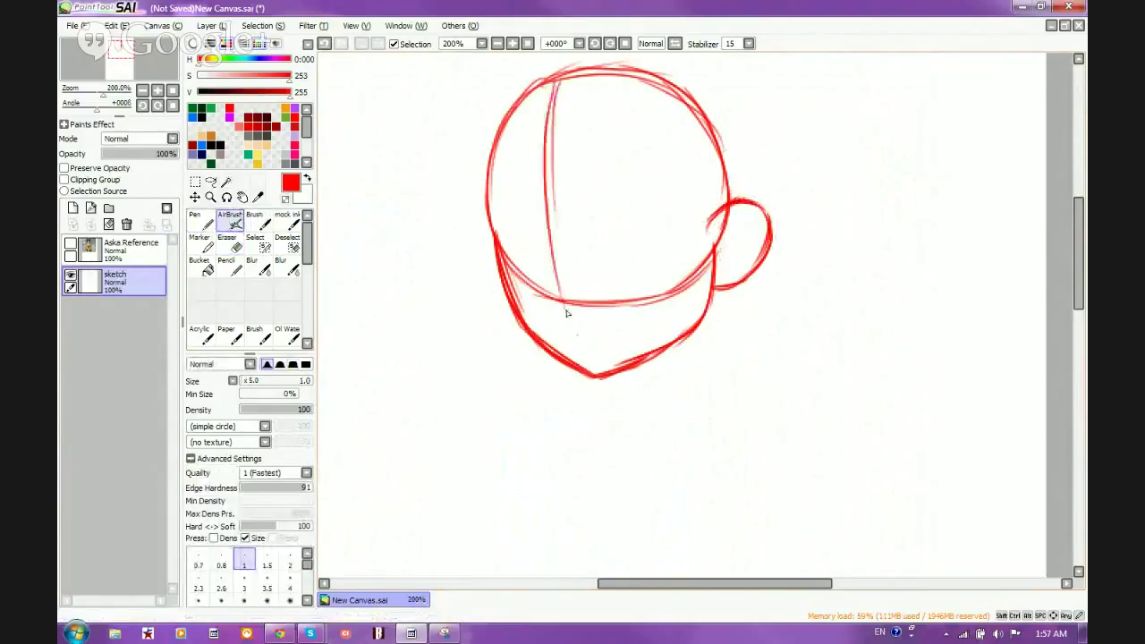
{"action": "left_click_drag", "start_coordinate": [553, 83], "coordinate": [572, 308]}
{"action": "left_click_drag", "start_coordinate": [555, 161], "coordinate": [598, 385]}
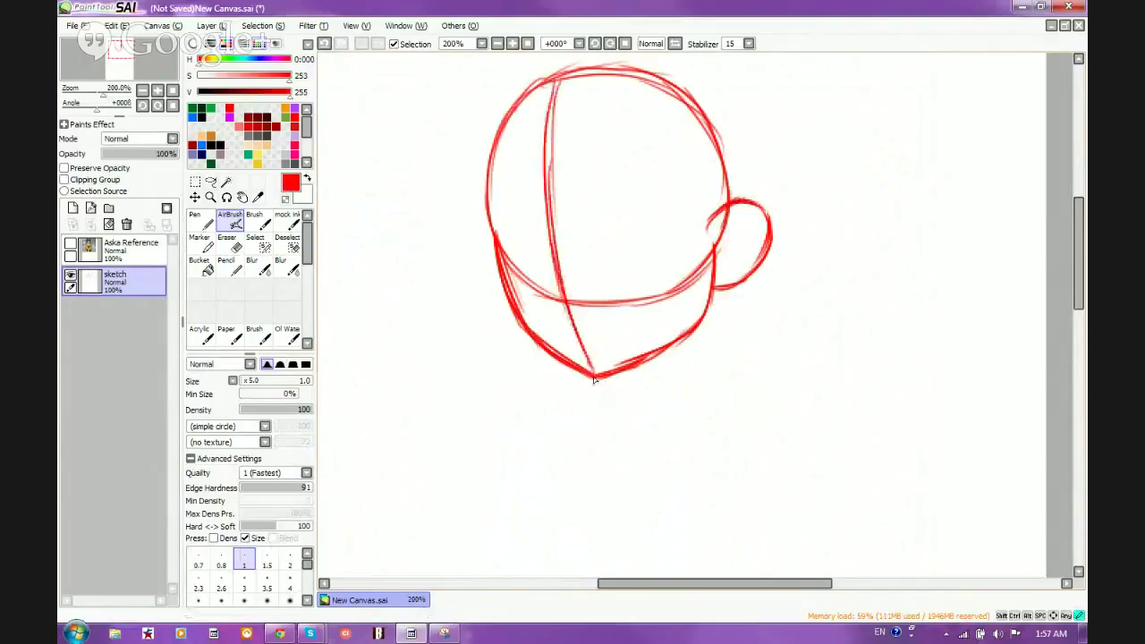
{"action": "mouse_move", "coordinate": [573, 72]}
{"action": "left_mouse_down"}
{"action": "mouse_move", "coordinate": [549, 134]}
{"action": "mouse_move", "coordinate": [548, 192]}
{"action": "mouse_move", "coordinate": [592, 374]}
{"action": "left_mouse_up"}
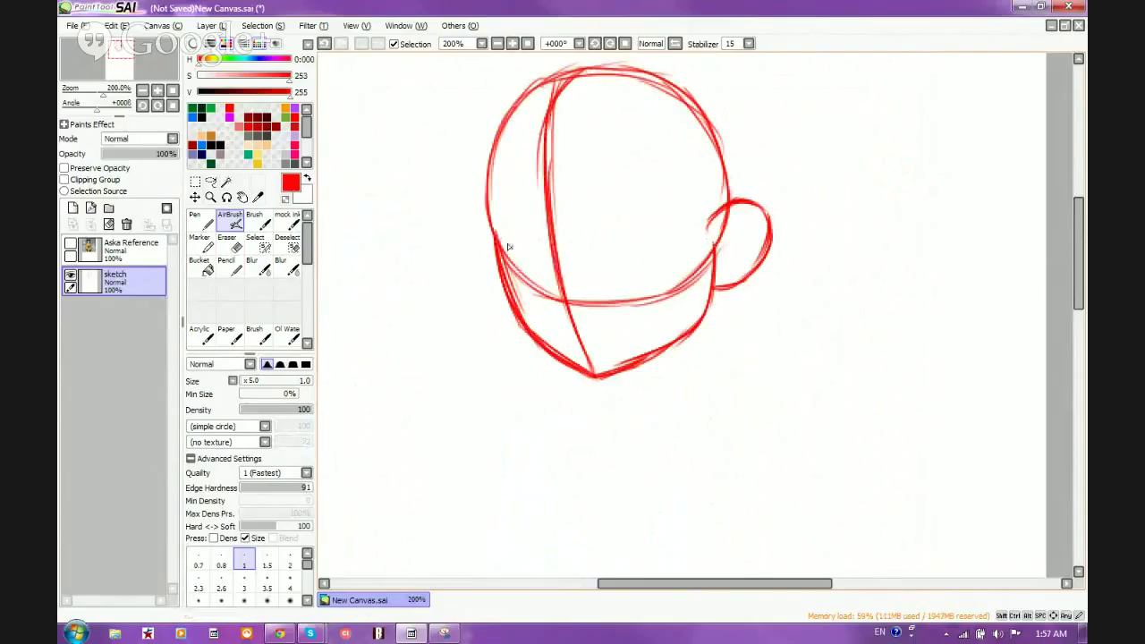
Step: Draw a downward-curving horizontal eye guideline across the face, from the far edge of the head to the ear
{"action": "mouse_move", "coordinate": [497, 239]}
{"action": "left_mouse_down"}
{"action": "mouse_move", "coordinate": [526, 265]}
{"action": "mouse_move", "coordinate": [672, 259]}
{"action": "mouse_move", "coordinate": [718, 240]}
{"action": "left_mouse_up"}
{"action": "left_click_drag", "start_coordinate": [660, 269], "coordinate": [718, 241]}
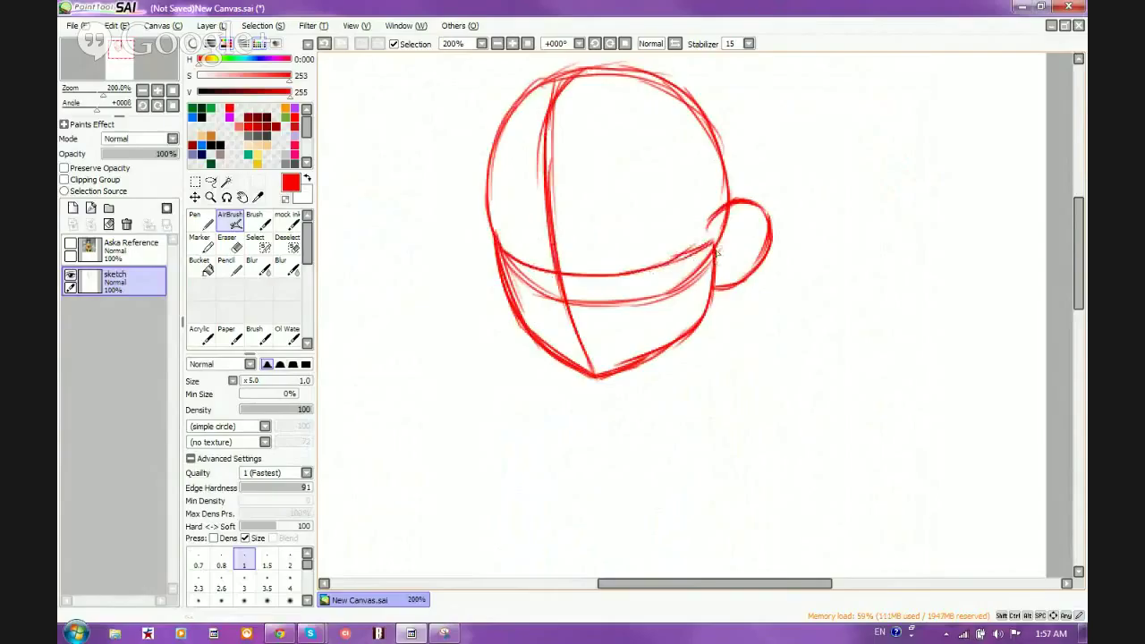
{"action": "mouse_move", "coordinate": [509, 263]}
{"action": "left_mouse_down"}
{"action": "mouse_move", "coordinate": [688, 255]}
{"action": "mouse_move", "coordinate": [649, 269]}
{"action": "mouse_move", "coordinate": [721, 241]}
{"action": "left_mouse_up"}
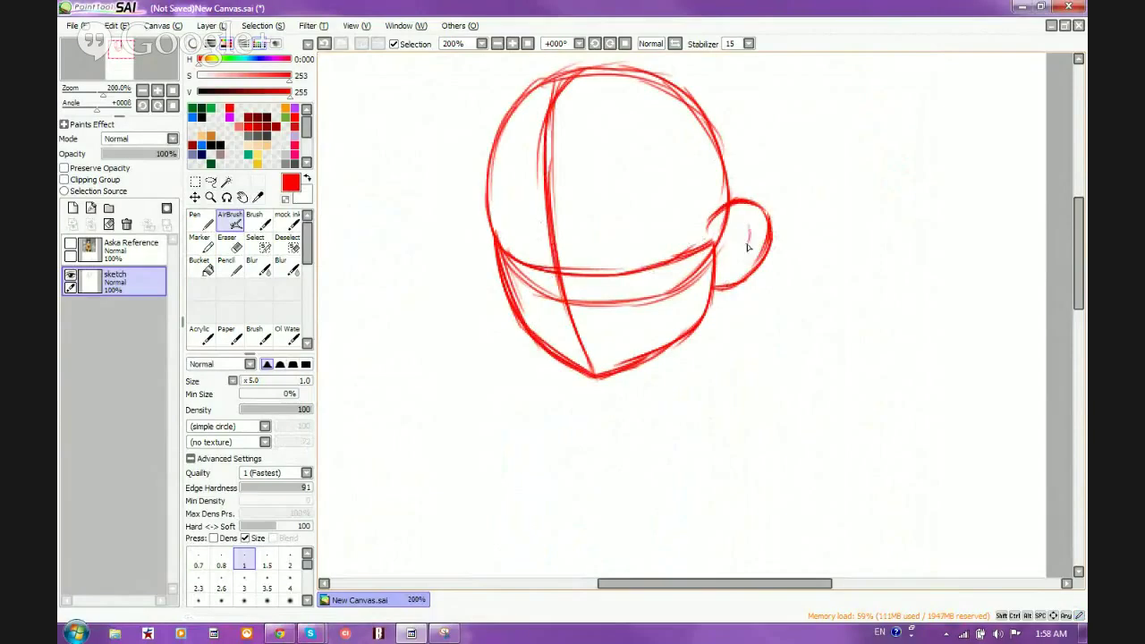
Step: Sketch the inner ear folds as small nested curves inside the ear outline
{"action": "mouse_move", "coordinate": [747, 221]}
{"action": "left_mouse_down"}
{"action": "mouse_move", "coordinate": [715, 242]}
{"action": "mouse_move", "coordinate": [738, 243]}
{"action": "mouse_move", "coordinate": [730, 272]}
{"action": "mouse_move", "coordinate": [730, 242]}
{"action": "mouse_move", "coordinate": [738, 252]}
{"action": "mouse_move", "coordinate": [713, 279]}
{"action": "mouse_move", "coordinate": [732, 242]}
{"action": "mouse_move", "coordinate": [740, 255]}
{"action": "mouse_move", "coordinate": [722, 270]}
{"action": "mouse_move", "coordinate": [737, 227]}
{"action": "left_mouse_up"}
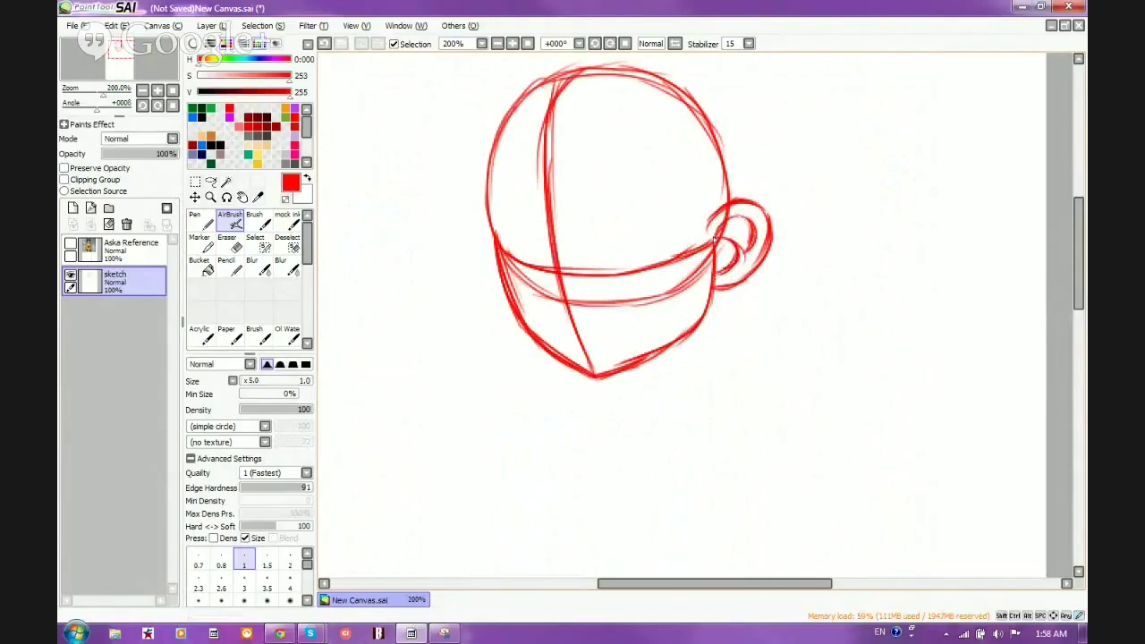
{"action": "left_click_drag", "start_coordinate": [729, 240], "coordinate": [727, 247]}
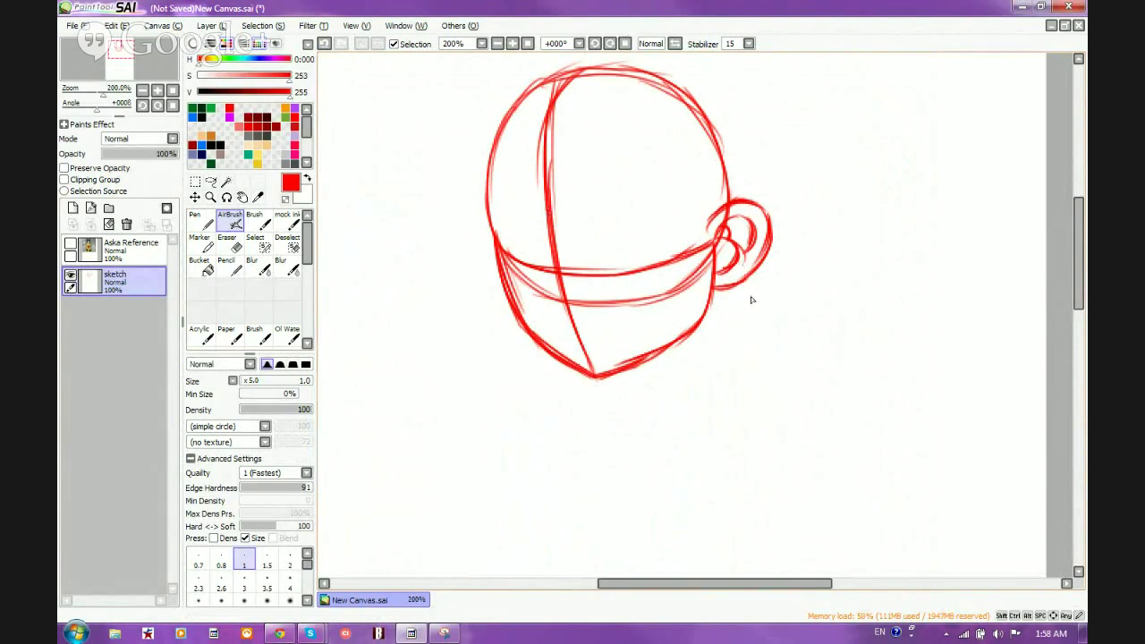
{"action": "scroll", "coordinate": [749, 299], "scroll_direction": "up", "scroll_amount": 3}
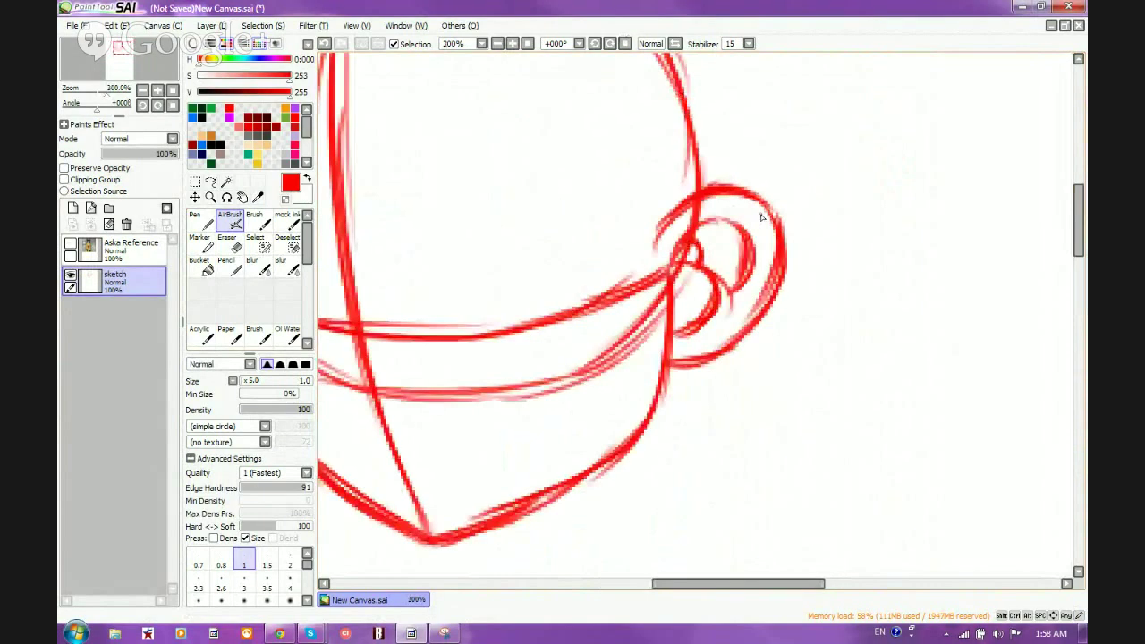
{"action": "scroll", "coordinate": [762, 217], "scroll_direction": "down", "scroll_amount": 2}
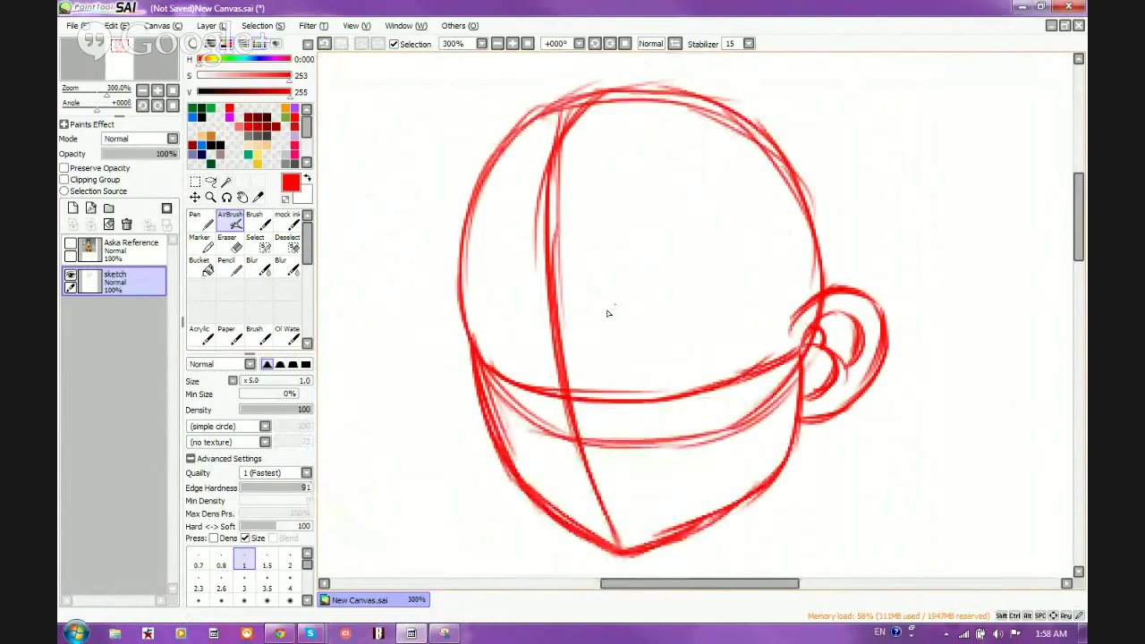
{"action": "left_click_drag", "start_coordinate": [582, 313], "coordinate": [669, 259]}
{"action": "left_click_drag", "start_coordinate": [597, 288], "coordinate": [729, 286]}
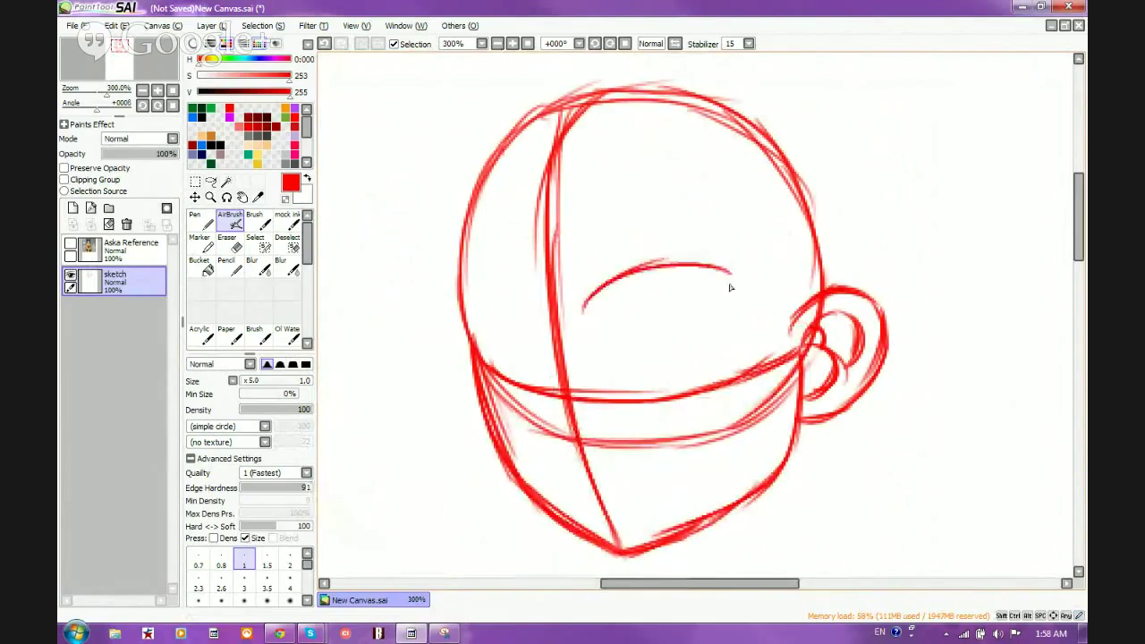
{"action": "left_click", "coordinate": [324, 45]}
{"action": "left_click", "coordinate": [324, 44]}
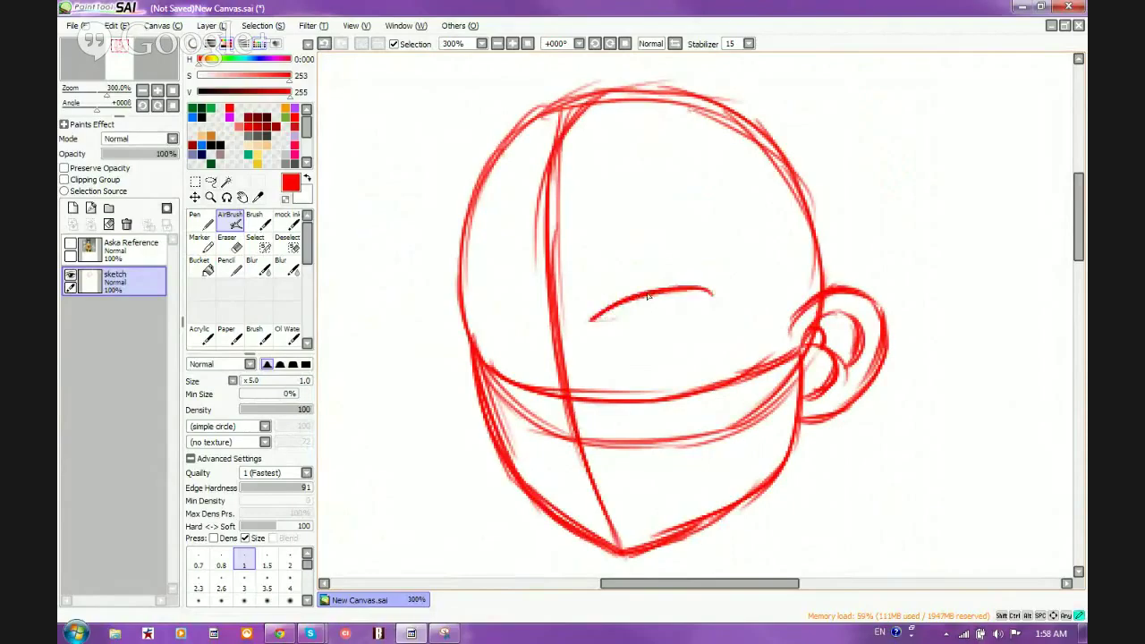
Step: Draw arched upper lids for both eyes and curved lower lids along the horizontal eye guideline
{"action": "left_click_drag", "start_coordinate": [677, 291], "coordinate": [728, 304]}
{"action": "left_click_drag", "start_coordinate": [515, 313], "coordinate": [471, 286]}
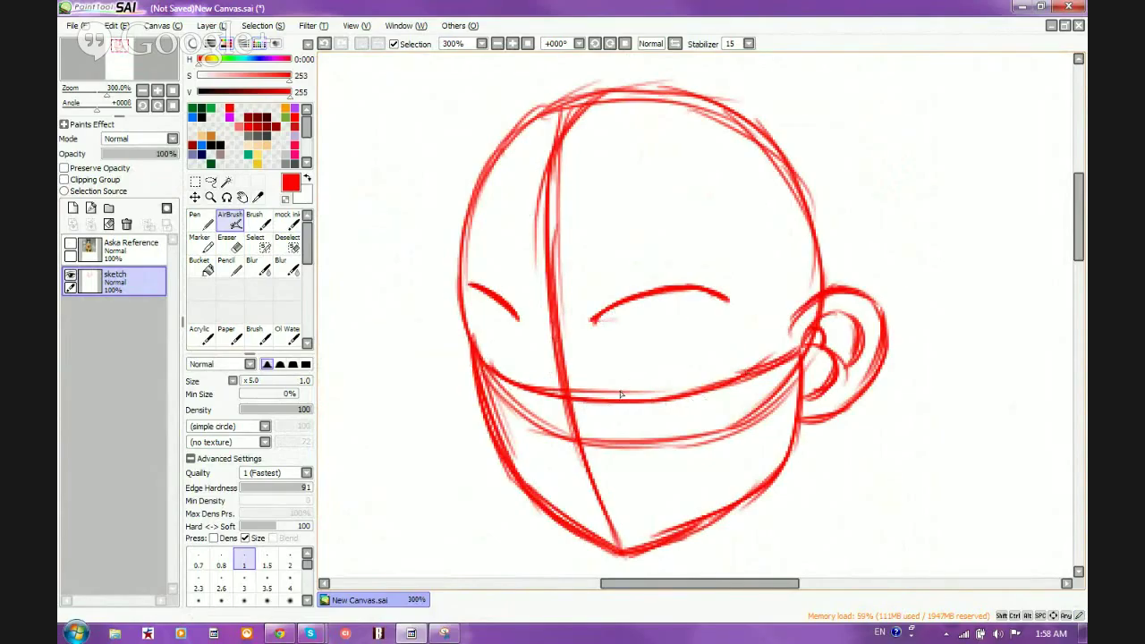
{"action": "mouse_move", "coordinate": [615, 394]}
{"action": "left_mouse_down"}
{"action": "mouse_move", "coordinate": [707, 385]}
{"action": "mouse_move", "coordinate": [665, 397]}
{"action": "mouse_move", "coordinate": [721, 376]}
{"action": "left_mouse_up"}
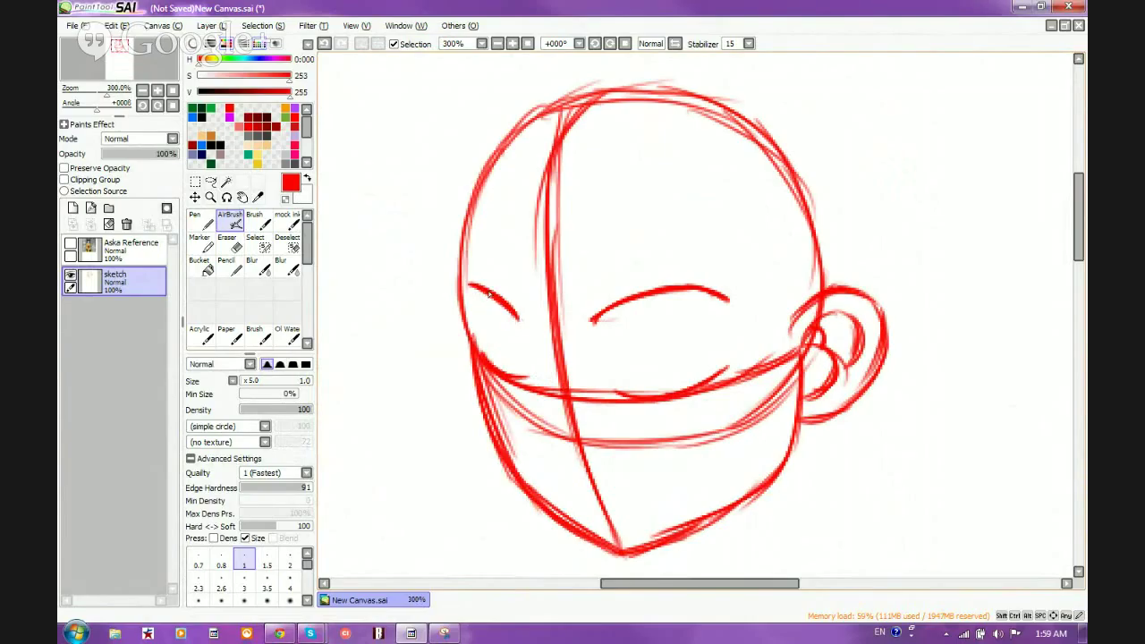
Step: Draw the inner edges of both eyes and a small nose mark beside the vertical centre guideline
{"action": "left_click_drag", "start_coordinate": [518, 309], "coordinate": [535, 363]}
{"action": "left_click_drag", "start_coordinate": [592, 315], "coordinate": [588, 347]}
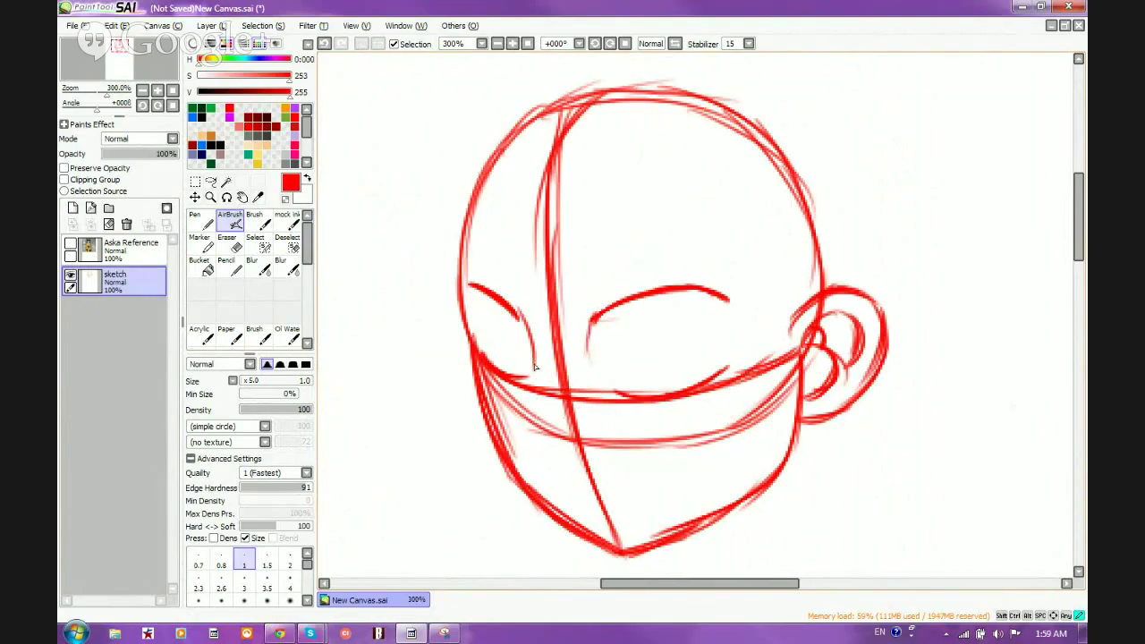
{"action": "mouse_move", "coordinate": [537, 374]}
{"action": "left_mouse_down"}
{"action": "mouse_move", "coordinate": [545, 414]}
{"action": "mouse_move", "coordinate": [555, 408]}
{"action": "mouse_move", "coordinate": [539, 405]}
{"action": "mouse_move", "coordinate": [565, 415]}
{"action": "left_mouse_up"}
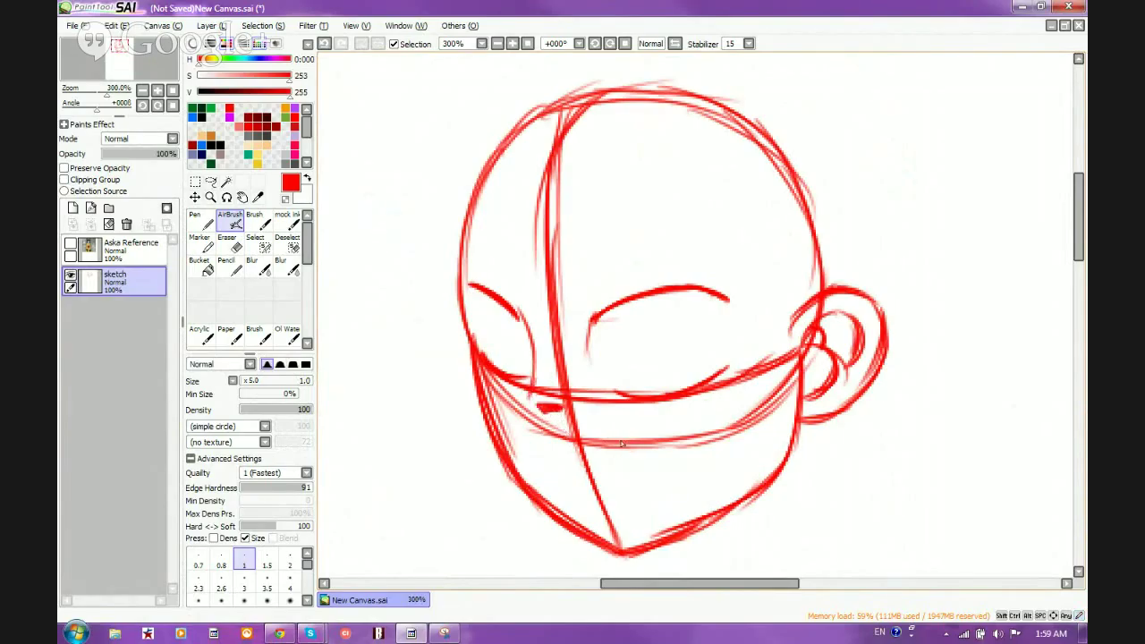
Step: Erase the inner edge line of the left eye with the Eraser, and return to the AirBrush
{"action": "double_click", "coordinate": [229, 243]}
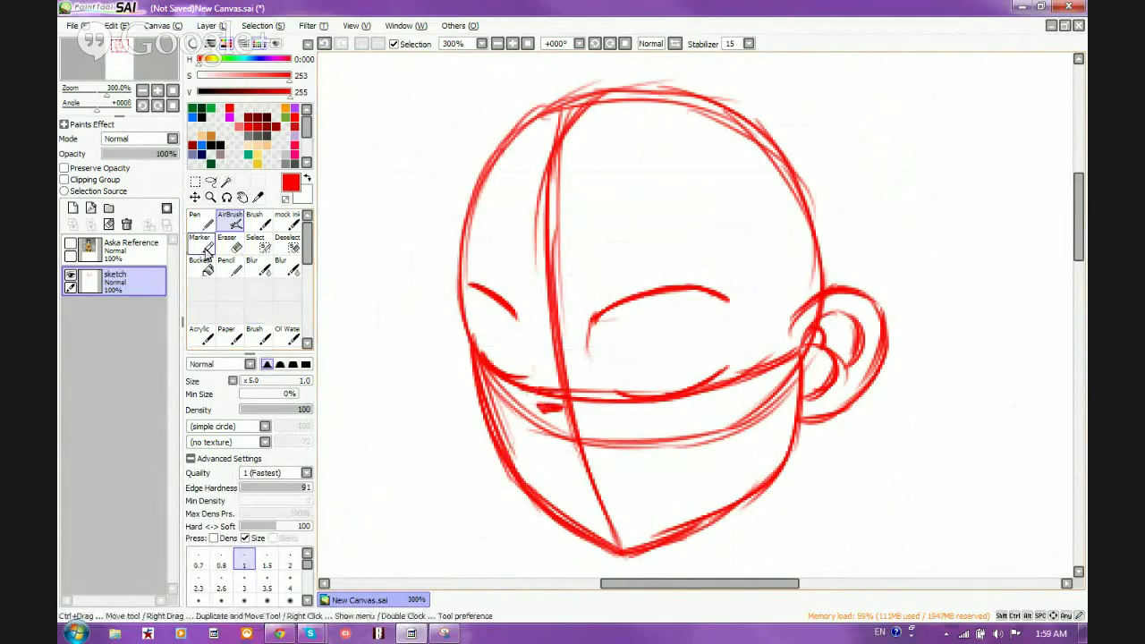
{"action": "left_click", "coordinate": [231, 244]}
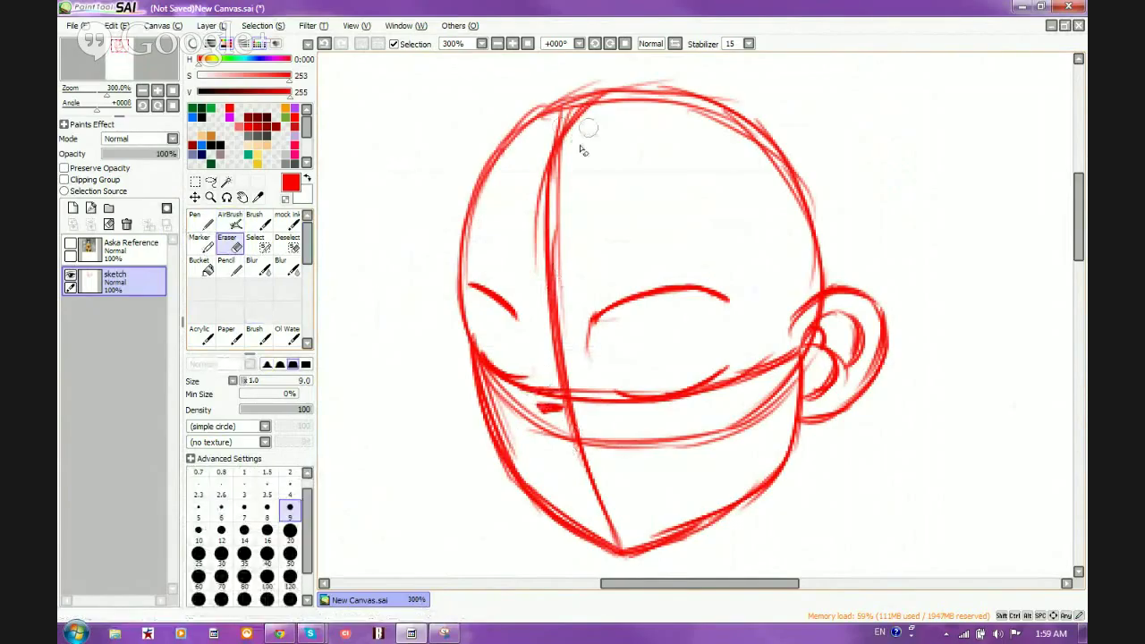
{"action": "left_click", "coordinate": [230, 220]}
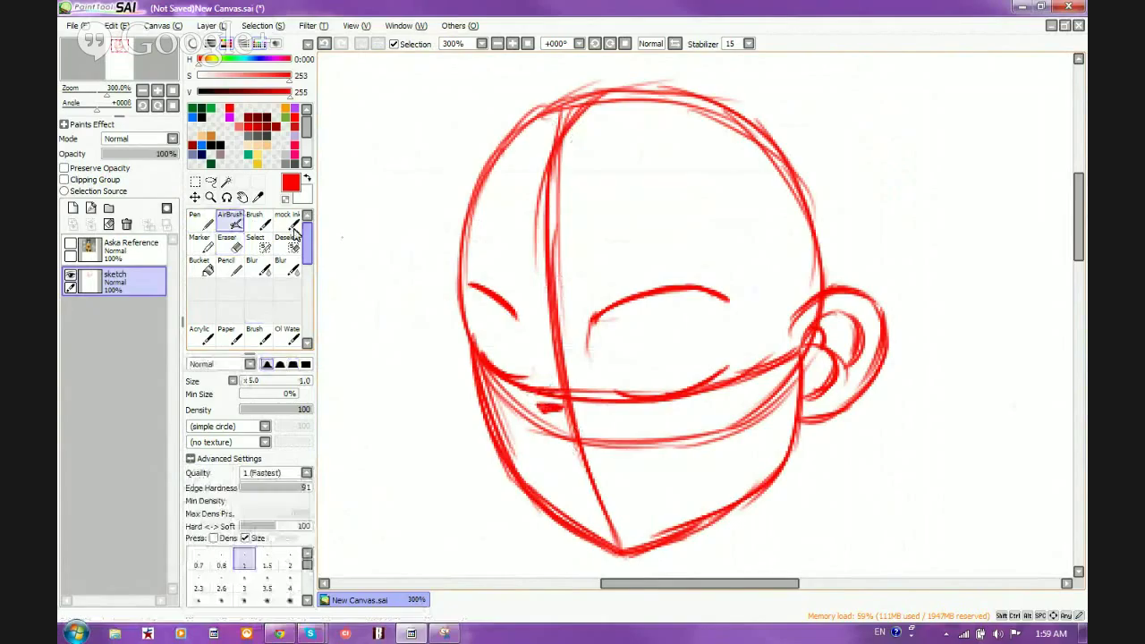
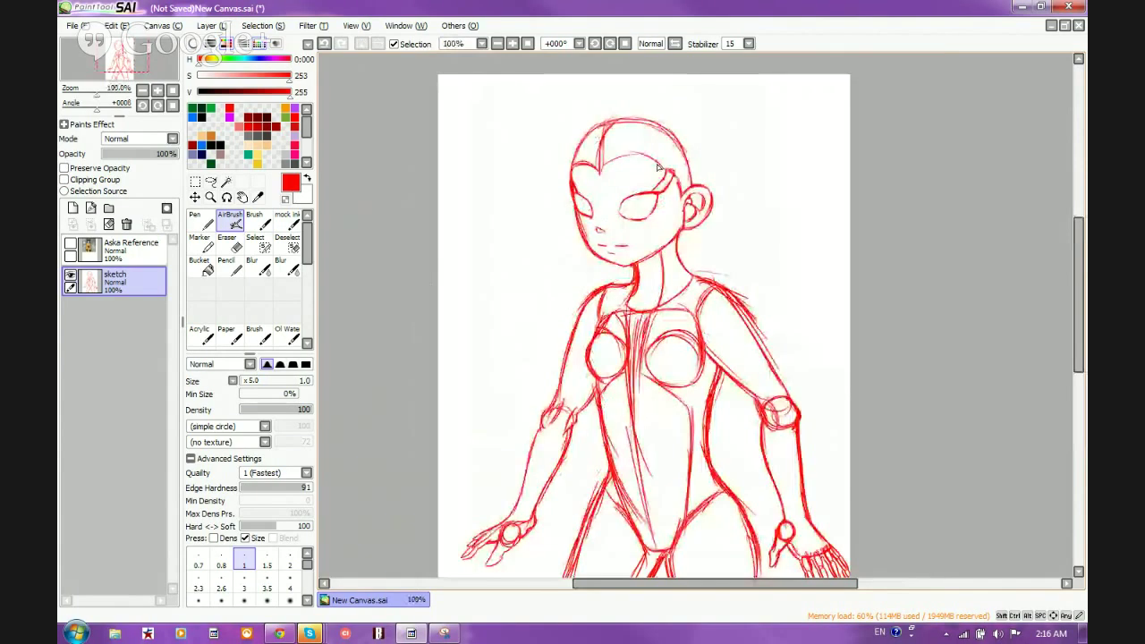
Step: Examine the figure sketch from the head down to the knees at several magnifications
{"action": "scroll", "coordinate": [656, 172], "scroll_direction": "up", "scroll_amount": 2}
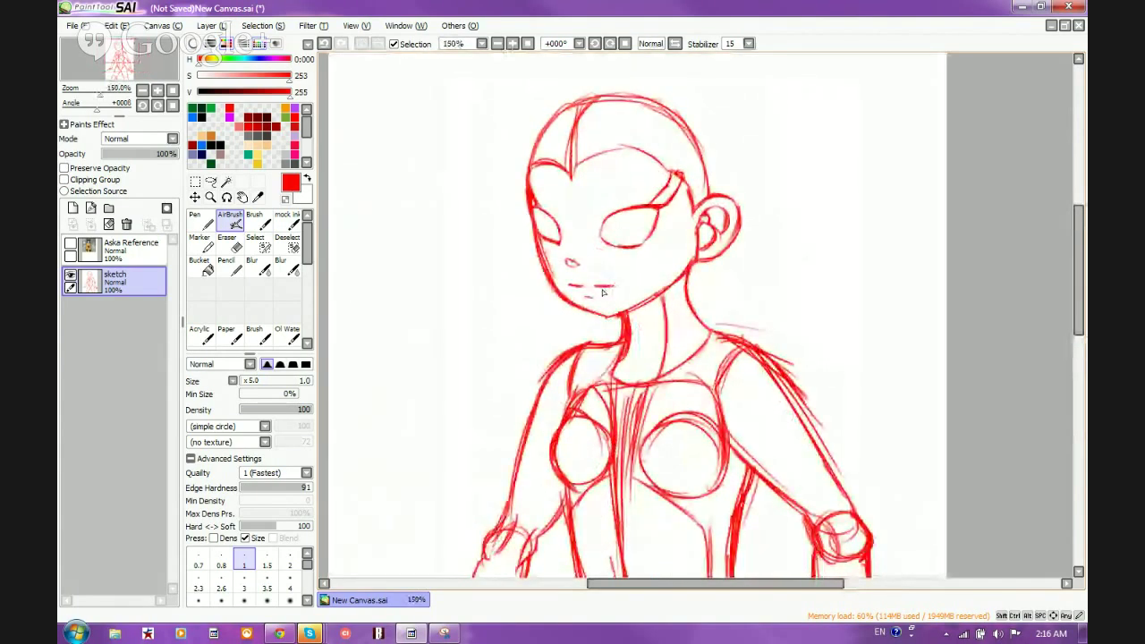
{"action": "scroll", "coordinate": [603, 292], "scroll_direction": "down", "scroll_amount": 1}
{"action": "scroll", "coordinate": [588, 281], "scroll_direction": "down", "scroll_amount": 2}
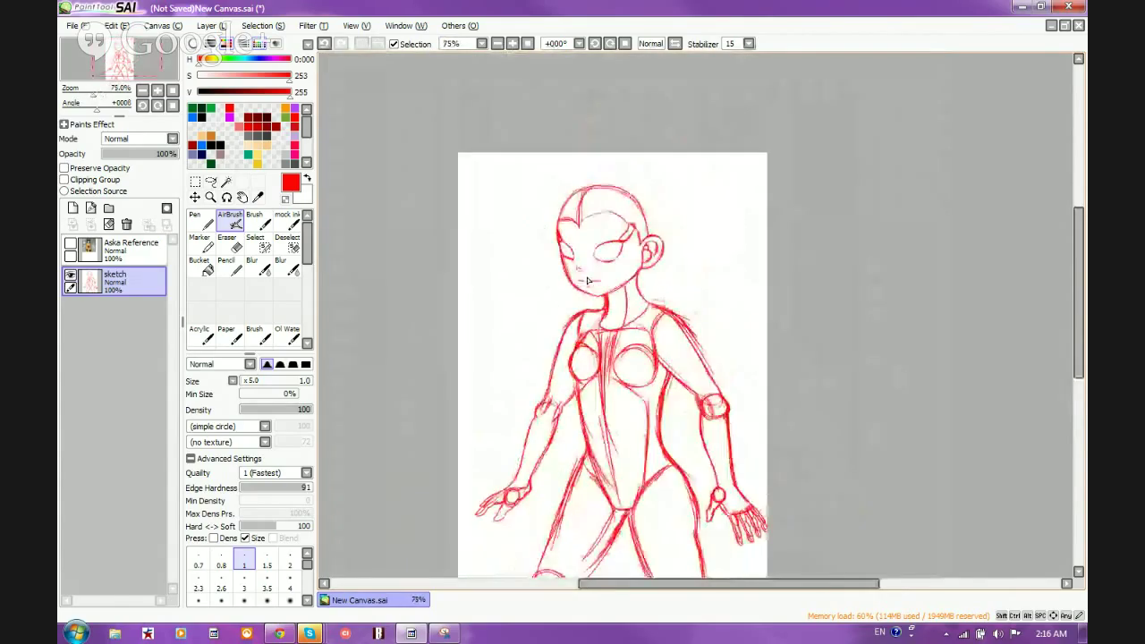
{"action": "scroll", "coordinate": [588, 281], "scroll_direction": "down", "scroll_amount": 2}
{"action": "scroll", "coordinate": [591, 296], "scroll_direction": "up", "scroll_amount": 3}
{"action": "scroll", "coordinate": [638, 412], "scroll_direction": "down", "scroll_amount": 1}
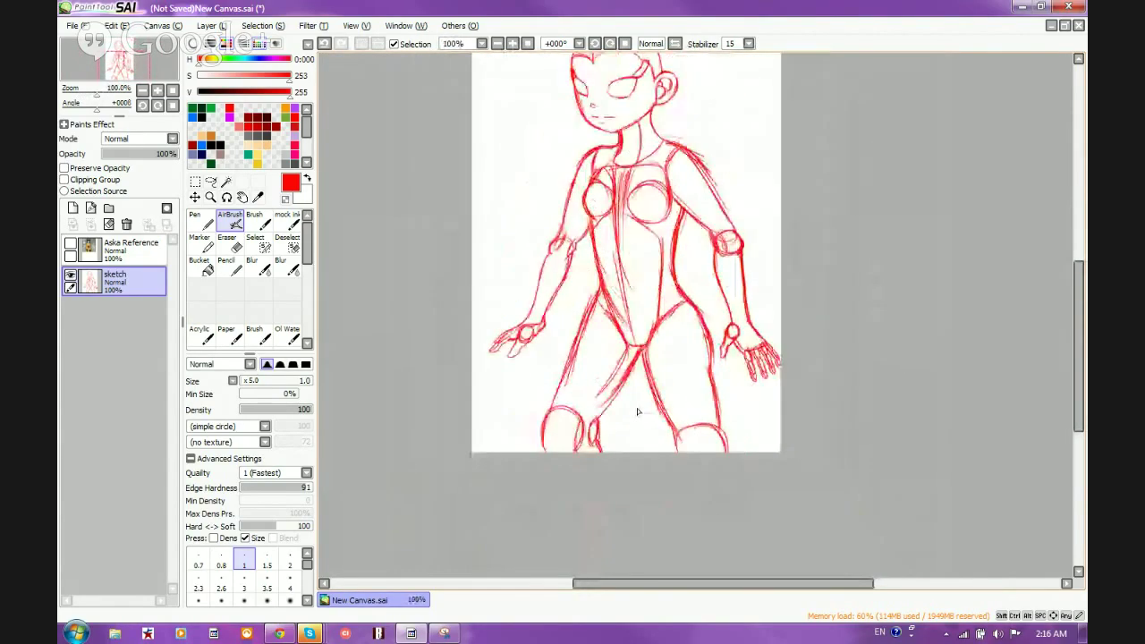
{"action": "scroll", "coordinate": [638, 412], "scroll_direction": "down", "scroll_amount": 1}
{"action": "scroll", "coordinate": [642, 203], "scroll_direction": "up", "scroll_amount": 2}
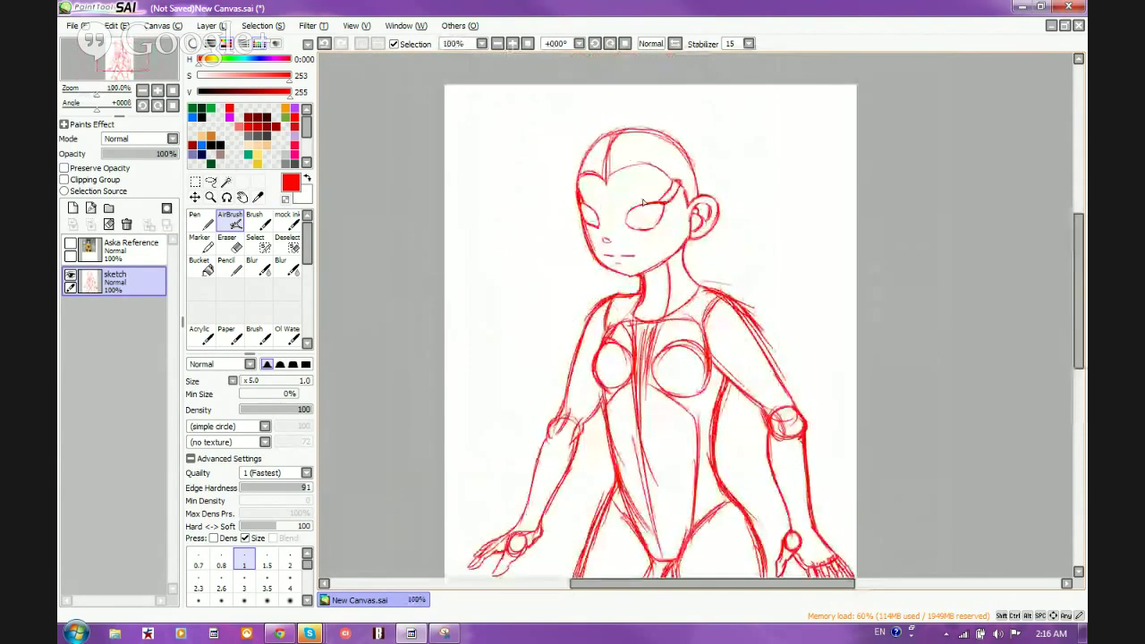
{"action": "scroll", "coordinate": [643, 202], "scroll_direction": "up", "scroll_amount": 1}
{"action": "scroll", "coordinate": [643, 202], "scroll_direction": "down", "scroll_amount": 1}
{"action": "scroll", "coordinate": [727, 144], "scroll_direction": "up", "scroll_amount": 1}
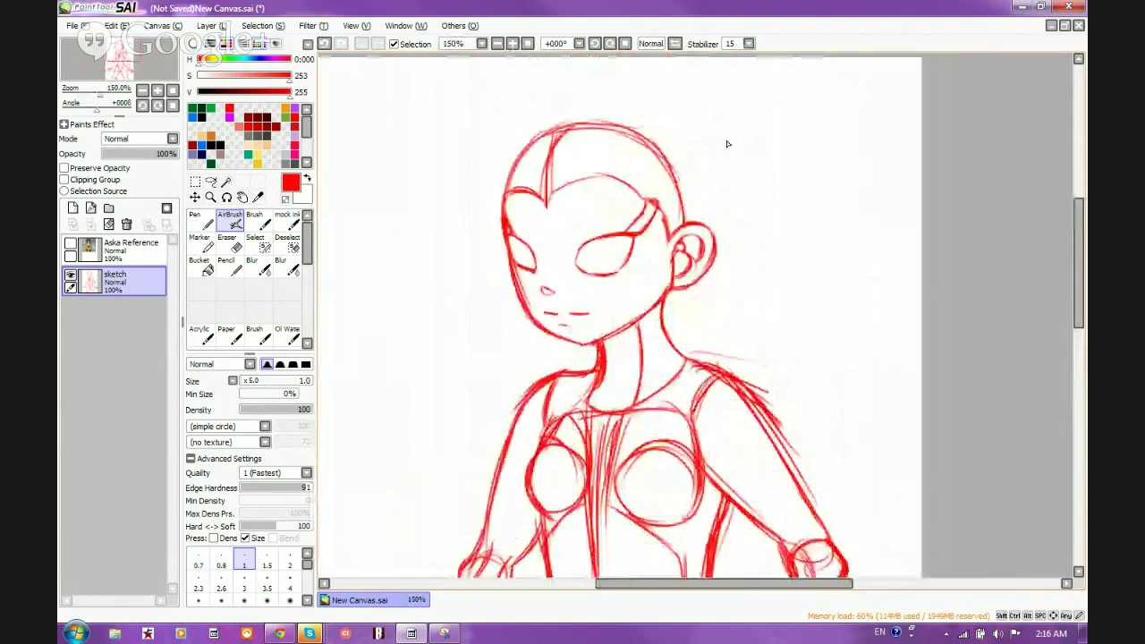
{"action": "scroll", "coordinate": [728, 143], "scroll_direction": "up", "scroll_amount": 2}
{"action": "scroll", "coordinate": [742, 160], "scroll_direction": "down", "scroll_amount": 1}
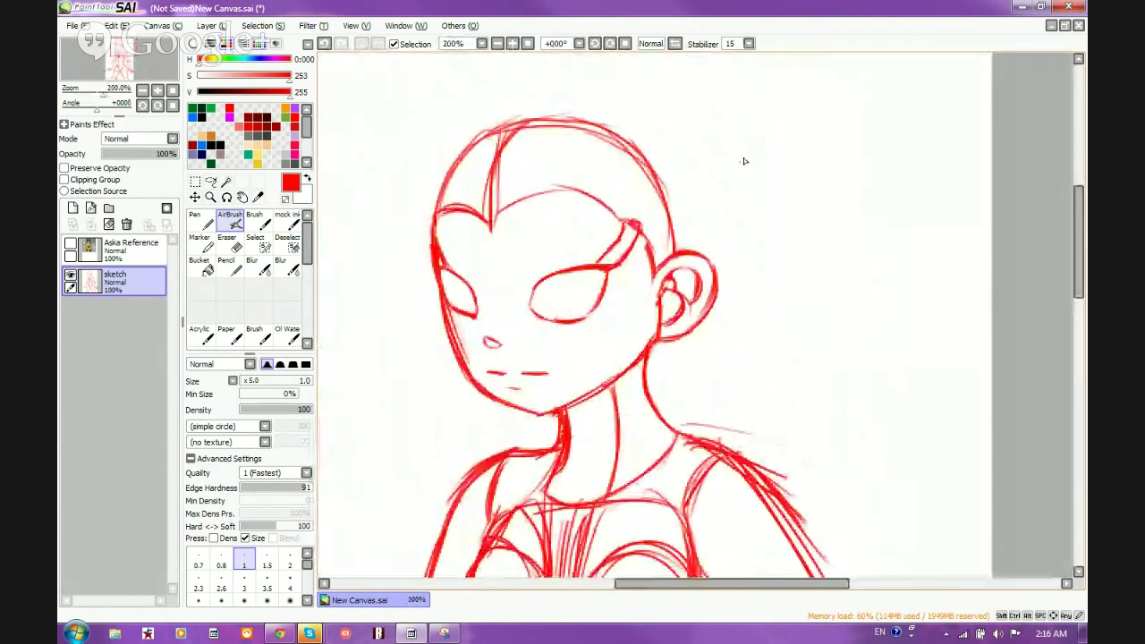
{"action": "scroll", "coordinate": [749, 149], "scroll_direction": "down", "scroll_amount": 2}
{"action": "scroll", "coordinate": [459, 232], "scroll_direction": "up", "scroll_amount": 2}
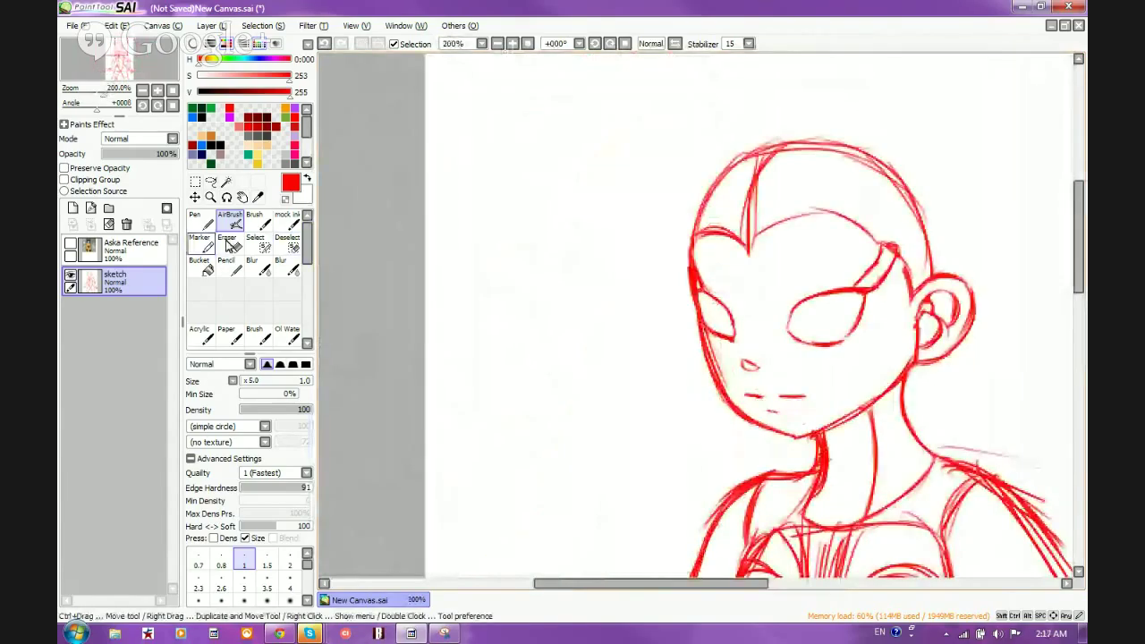
Step: Handwrite the word "Airbrush" in the empty canvas area beside the head and start a second line below it
{"action": "scroll", "coordinate": [496, 161], "scroll_direction": "up", "scroll_amount": 1}
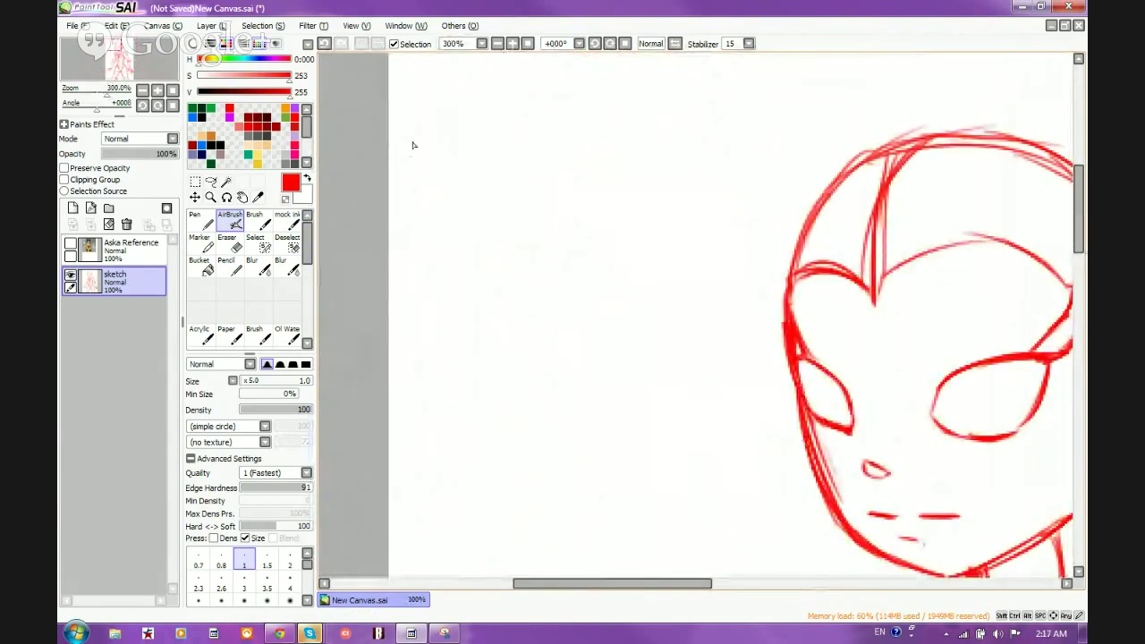
{"action": "mouse_move", "coordinate": [412, 141]}
{"action": "left_mouse_down"}
{"action": "mouse_move", "coordinate": [400, 229]}
{"action": "mouse_move", "coordinate": [437, 233]}
{"action": "mouse_move", "coordinate": [425, 188]}
{"action": "mouse_move", "coordinate": [449, 214]}
{"action": "mouse_move", "coordinate": [481, 182]}
{"action": "left_mouse_up"}
{"action": "left_click", "coordinate": [438, 166]}
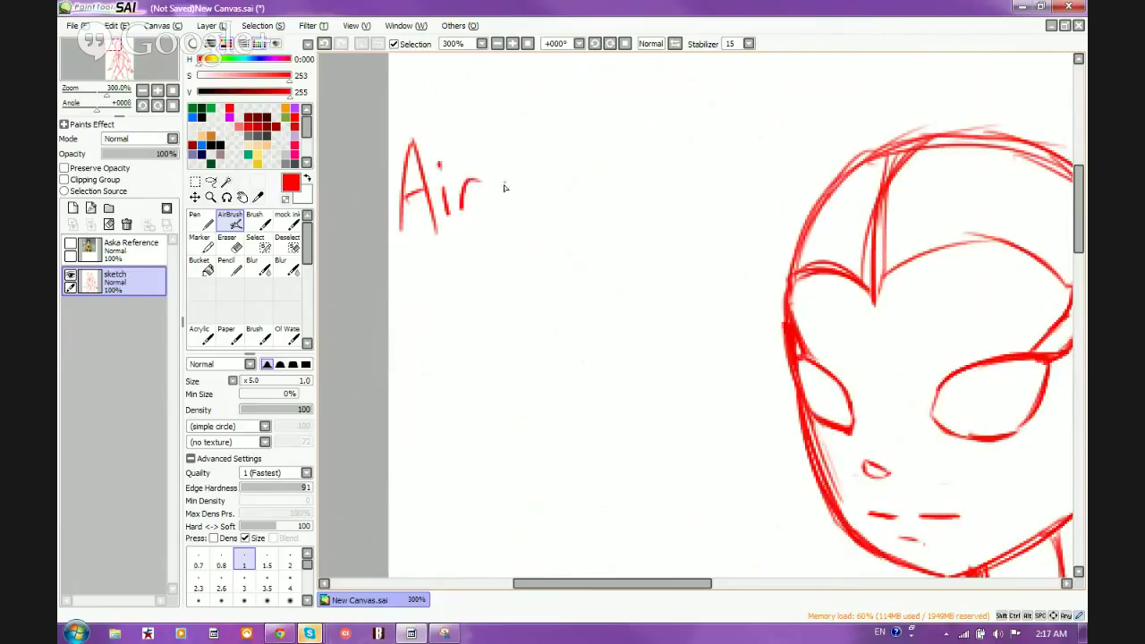
{"action": "mouse_move", "coordinate": [488, 128]}
{"action": "left_mouse_down"}
{"action": "mouse_move", "coordinate": [503, 209]}
{"action": "mouse_move", "coordinate": [548, 167]}
{"action": "left_mouse_up"}
{"action": "mouse_move", "coordinate": [552, 164]}
{"action": "left_mouse_down"}
{"action": "mouse_move", "coordinate": [575, 140]}
{"action": "mouse_move", "coordinate": [562, 181]}
{"action": "left_mouse_up"}
{"action": "left_click_drag", "start_coordinate": [575, 118], "coordinate": [581, 179]}
{"action": "left_click_drag", "start_coordinate": [582, 166], "coordinate": [598, 177]}
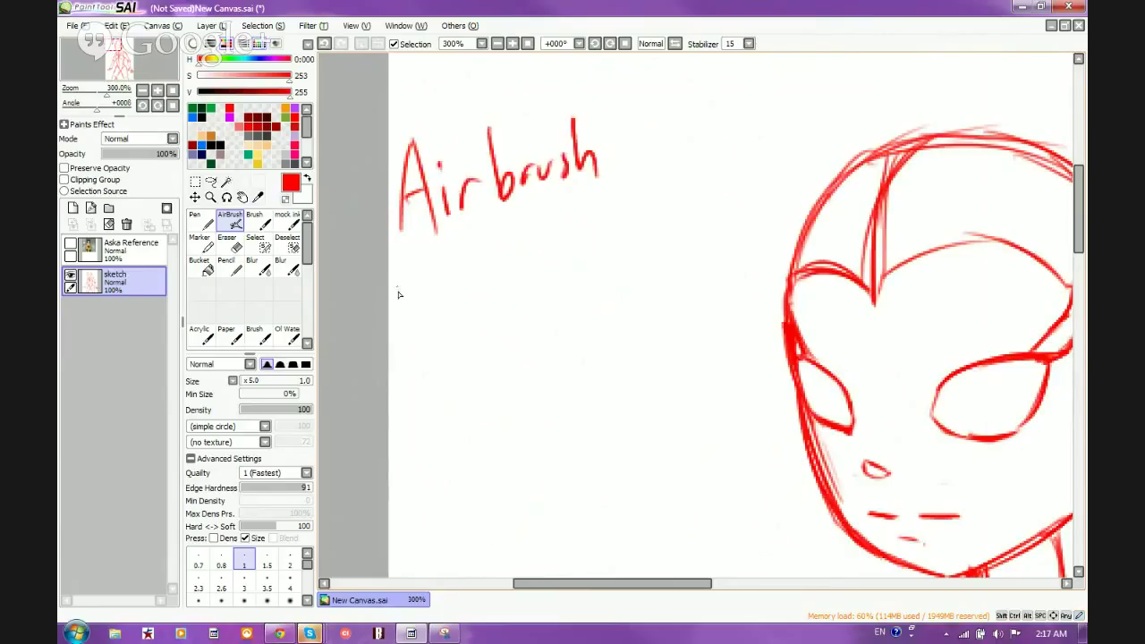
{"action": "mouse_move", "coordinate": [404, 289]}
{"action": "left_mouse_down"}
{"action": "mouse_move", "coordinate": [414, 323]}
{"action": "mouse_move", "coordinate": [445, 316]}
{"action": "mouse_move", "coordinate": [437, 325]}
{"action": "mouse_move", "coordinate": [442, 295]}
{"action": "mouse_move", "coordinate": [454, 301]}
{"action": "left_mouse_up"}
Step: Undo all the handwritten note strokes beside the head
{"action": "left_click", "coordinate": [326, 45]}
{"action": "left_click", "coordinate": [326, 44]}
{"action": "left_click", "coordinate": [325, 45]}
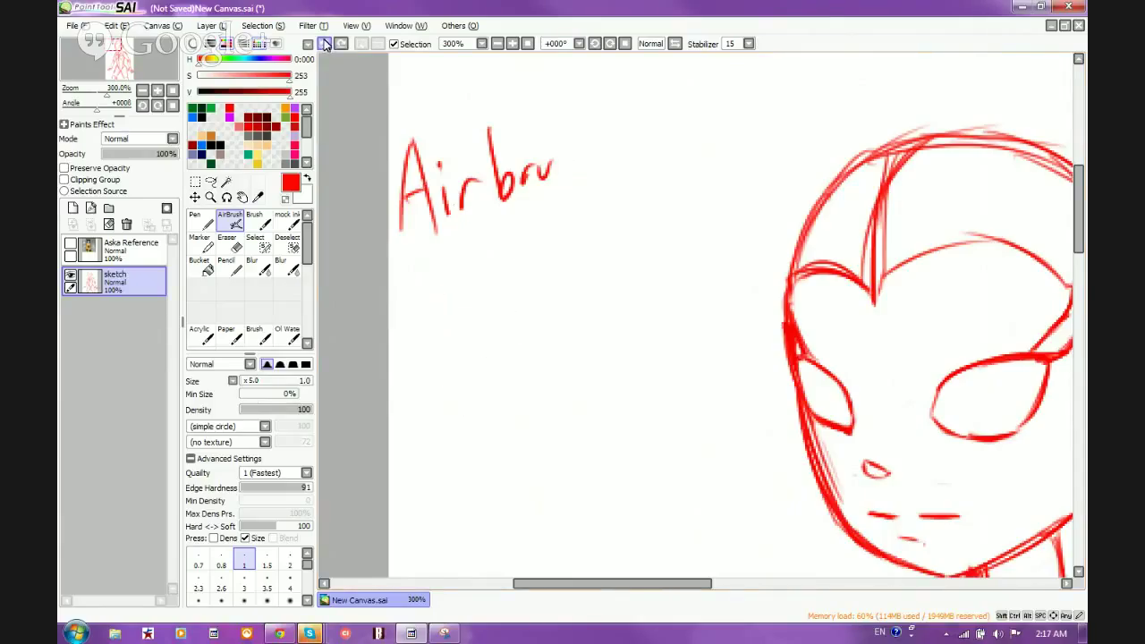
{"action": "left_click", "coordinate": [326, 44]}
{"action": "left_click", "coordinate": [326, 44]}
{"action": "left_click", "coordinate": [326, 45]}
{"action": "left_click", "coordinate": [326, 45]}
{"action": "left_click", "coordinate": [326, 45]}
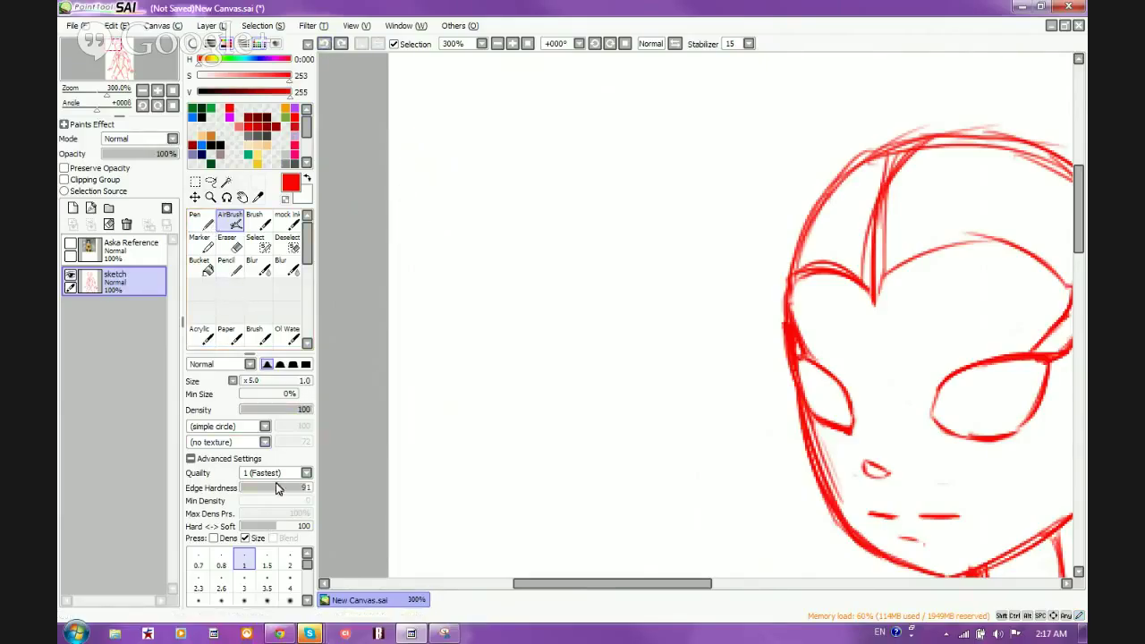
Step: Handwrite "0%" in the empty canvas area beside the head, draw three curved test strokes next to it, and undo the curves
{"action": "mouse_move", "coordinate": [488, 255]}
{"action": "left_mouse_down"}
{"action": "mouse_move", "coordinate": [504, 274]}
{"action": "mouse_move", "coordinate": [491, 255]}
{"action": "mouse_move", "coordinate": [513, 250]}
{"action": "left_mouse_up"}
{"action": "mouse_move", "coordinate": [535, 238]}
{"action": "left_mouse_down"}
{"action": "mouse_move", "coordinate": [521, 291]}
{"action": "mouse_move", "coordinate": [542, 271]}
{"action": "left_mouse_up"}
{"action": "left_click_drag", "start_coordinate": [630, 189], "coordinate": [601, 318]}
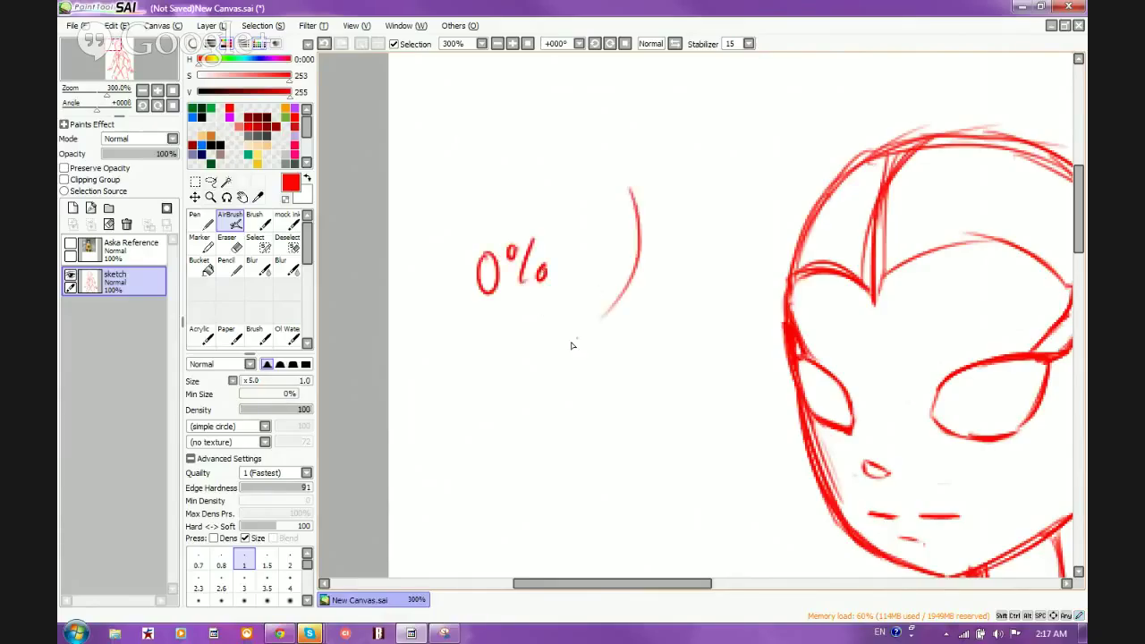
{"action": "mouse_move", "coordinate": [675, 188]}
{"action": "left_mouse_down"}
{"action": "mouse_move", "coordinate": [680, 237]}
{"action": "mouse_move", "coordinate": [631, 344]}
{"action": "left_mouse_up"}
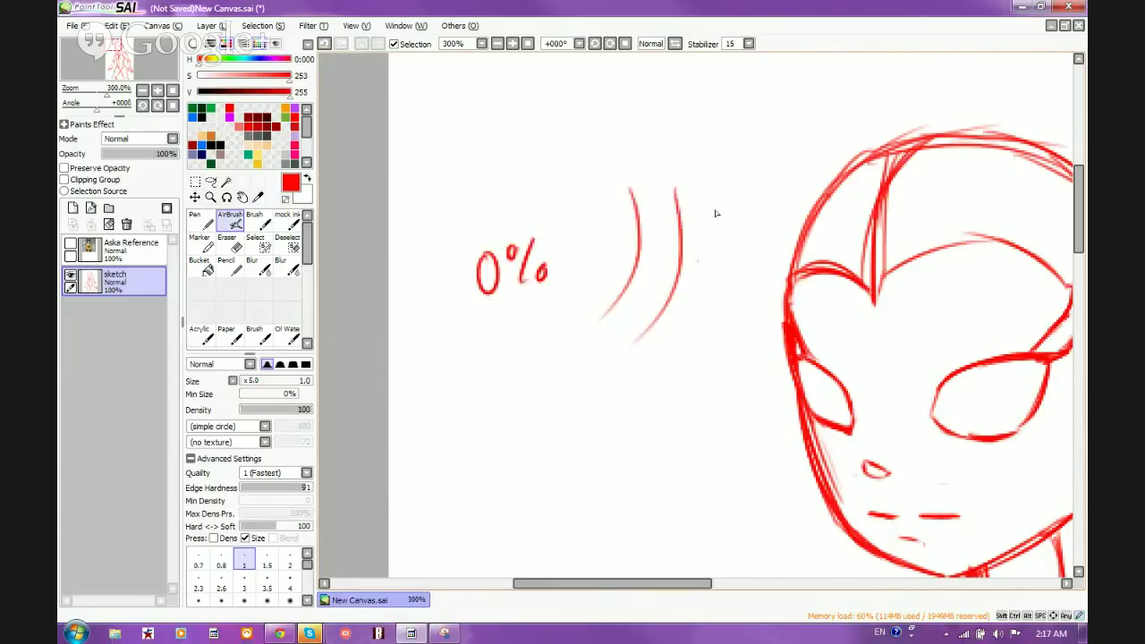
{"action": "mouse_move", "coordinate": [709, 195]}
{"action": "left_mouse_down"}
{"action": "mouse_move", "coordinate": [706, 315]}
{"action": "mouse_move", "coordinate": [647, 372]}
{"action": "left_mouse_up"}
{"action": "left_click", "coordinate": [325, 43]}
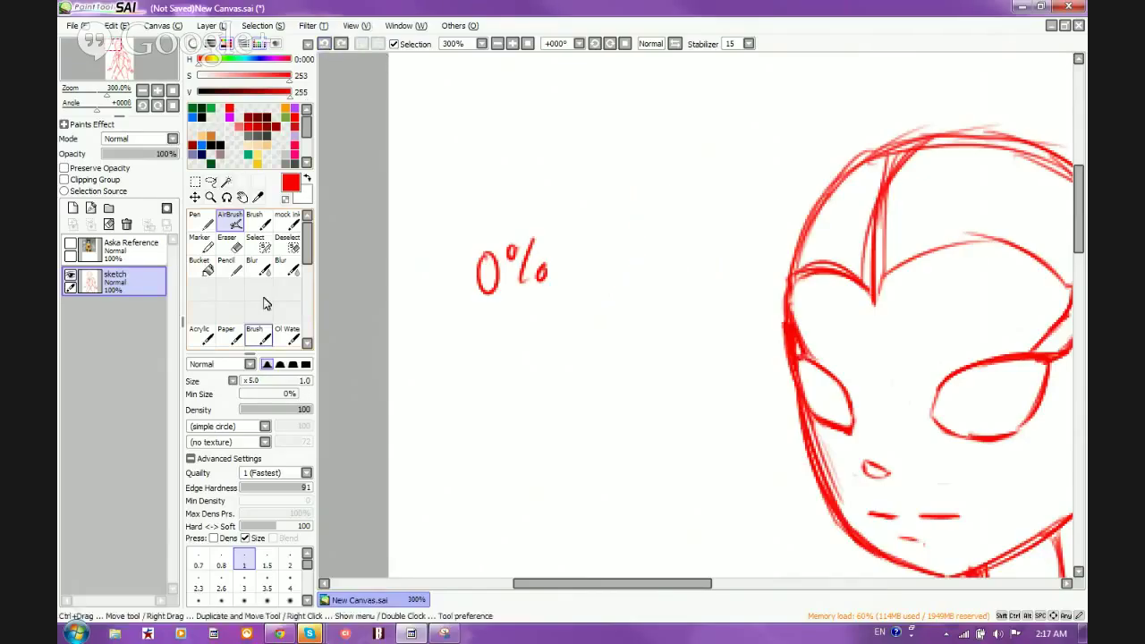
Step: Set the AirBrush density to 43 and draw faint test strokes beside the "0%" note
{"action": "mouse_move", "coordinate": [268, 409]}
{"action": "left_mouse_down"}
{"action": "mouse_move", "coordinate": [257, 411]}
{"action": "mouse_move", "coordinate": [270, 411]}
{"action": "left_mouse_up"}
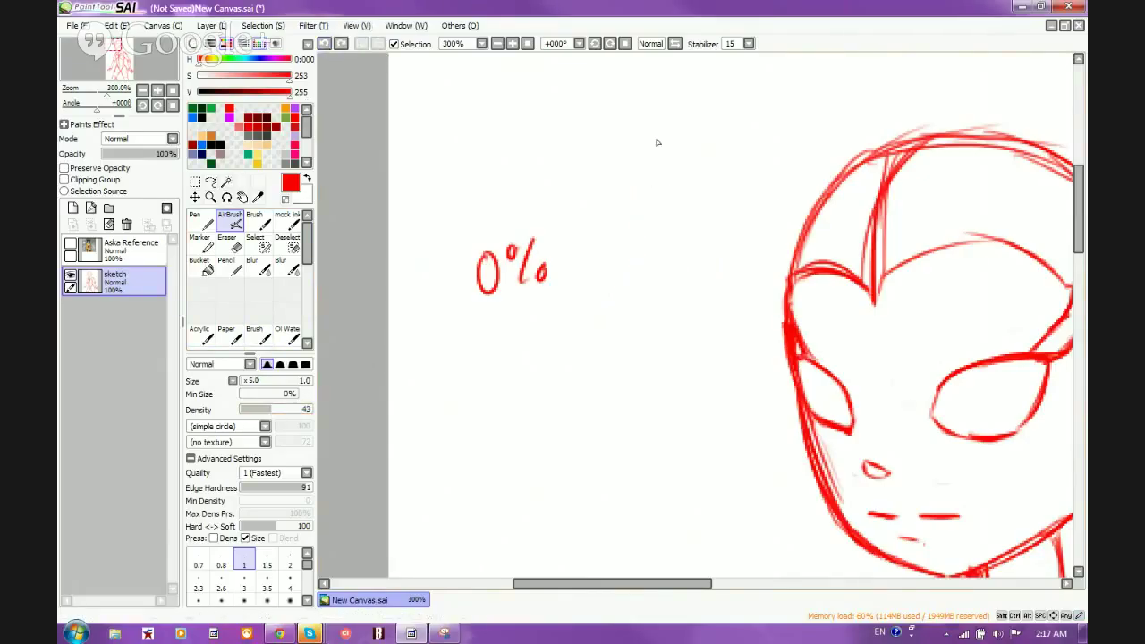
{"action": "mouse_move", "coordinate": [654, 141]}
{"action": "left_mouse_down"}
{"action": "mouse_move", "coordinate": [665, 258]}
{"action": "mouse_move", "coordinate": [644, 240]}
{"action": "left_mouse_up"}
{"action": "left_click_drag", "start_coordinate": [649, 185], "coordinate": [643, 258]}
{"action": "mouse_move", "coordinate": [721, 132]}
{"action": "left_mouse_down"}
{"action": "mouse_move", "coordinate": [734, 243]}
{"action": "mouse_move", "coordinate": [719, 250]}
{"action": "left_mouse_up"}
Step: Undo the faint test strokes and the handwritten "0%" note beside the head
{"action": "left_click", "coordinate": [325, 43]}
{"action": "left_click", "coordinate": [325, 43]}
{"action": "left_click", "coordinate": [325, 43]}
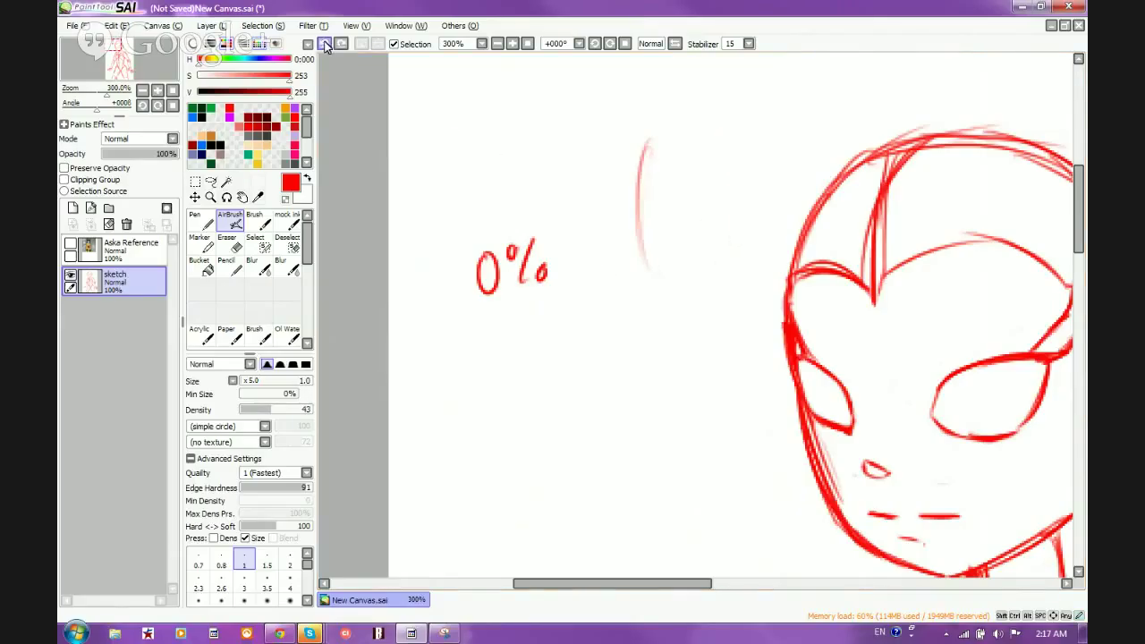
{"action": "left_click", "coordinate": [325, 43]}
{"action": "left_click", "coordinate": [325, 43]}
{"action": "left_click", "coordinate": [324, 43]}
{"action": "left_click", "coordinate": [325, 42]}
{"action": "left_click", "coordinate": [323, 47]}
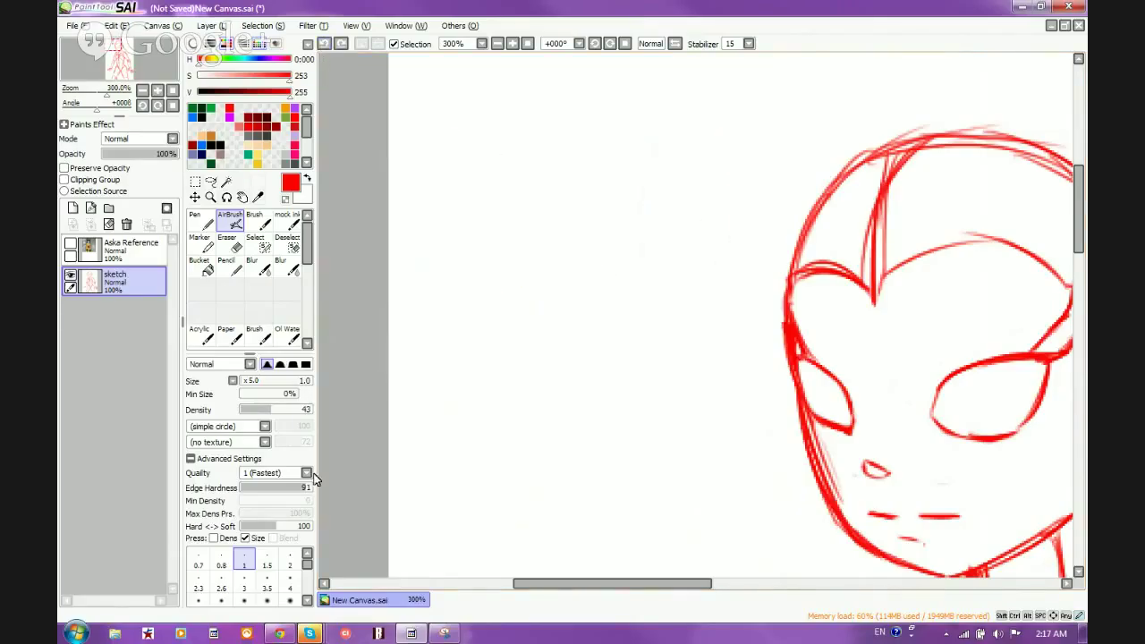
Step: Set the AirBrush density to 100 and draw a small peak and a slanted line with short end ticks beside the head
{"action": "left_click_drag", "start_coordinate": [306, 410], "coordinate": [347, 415]}
{"action": "mouse_move", "coordinate": [461, 293]}
{"action": "left_mouse_down"}
{"action": "mouse_move", "coordinate": [479, 264]}
{"action": "mouse_move", "coordinate": [501, 296]}
{"action": "mouse_move", "coordinate": [471, 261]}
{"action": "mouse_move", "coordinate": [458, 297]}
{"action": "mouse_move", "coordinate": [499, 292]}
{"action": "left_mouse_up"}
{"action": "left_click_drag", "start_coordinate": [568, 284], "coordinate": [661, 270]}
{"action": "left_click_drag", "start_coordinate": [653, 273], "coordinate": [654, 300]}
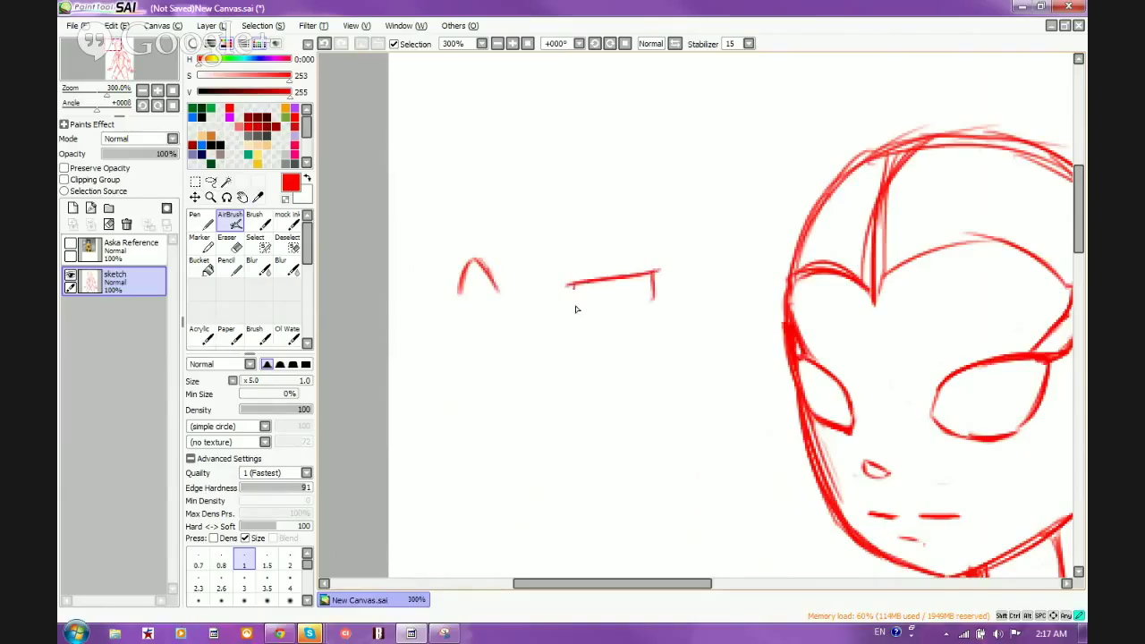
{"action": "left_click_drag", "start_coordinate": [573, 287], "coordinate": [580, 313]}
Step: Undo the peak, the slanted line and its end ticks beside the head
{"action": "left_click", "coordinate": [324, 43]}
{"action": "left_click", "coordinate": [324, 43]}
{"action": "left_click", "coordinate": [324, 43]}
{"action": "left_click", "coordinate": [324, 43]}
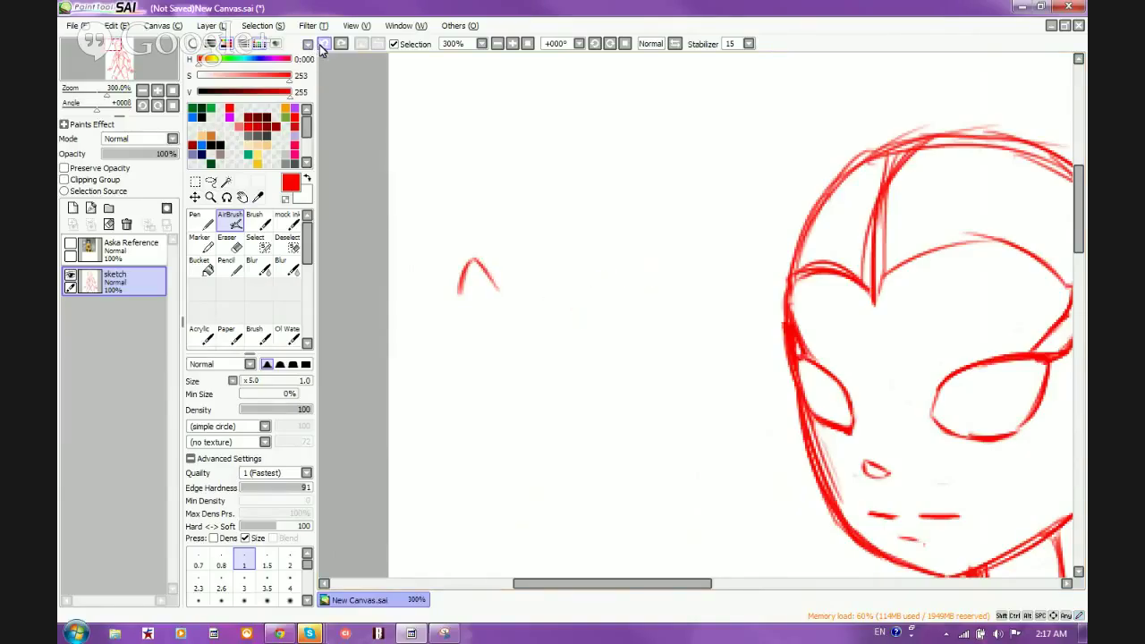
{"action": "left_click", "coordinate": [323, 43]}
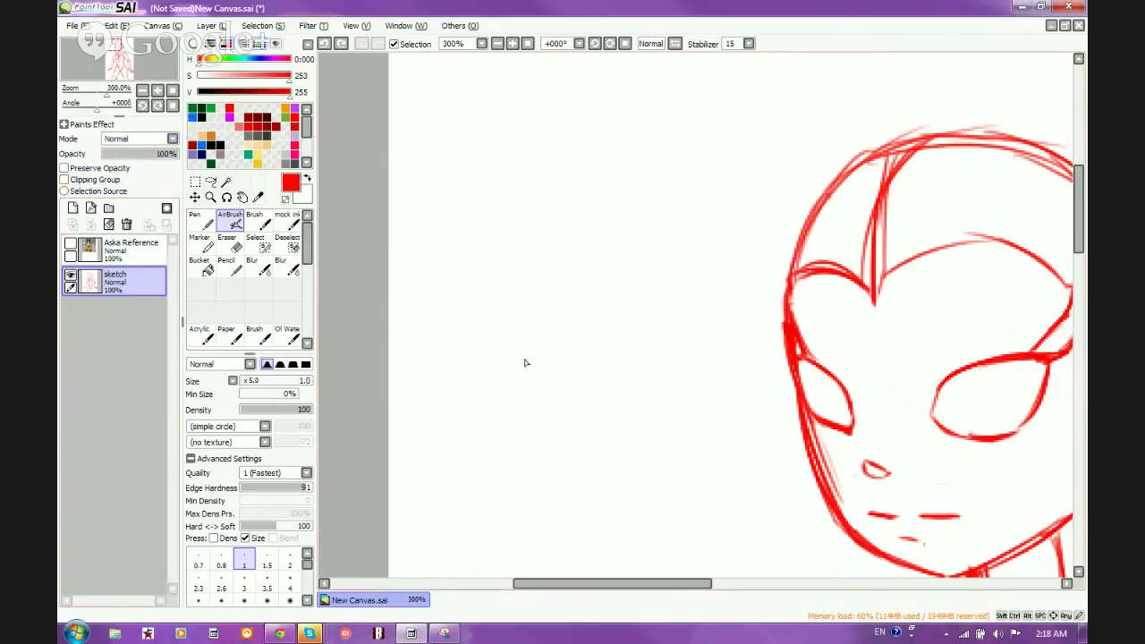
Step: Examine the full figure sketch from the head to the knees at several magnifications
{"action": "scroll", "coordinate": [526, 343], "scroll_direction": "down", "scroll_amount": 3}
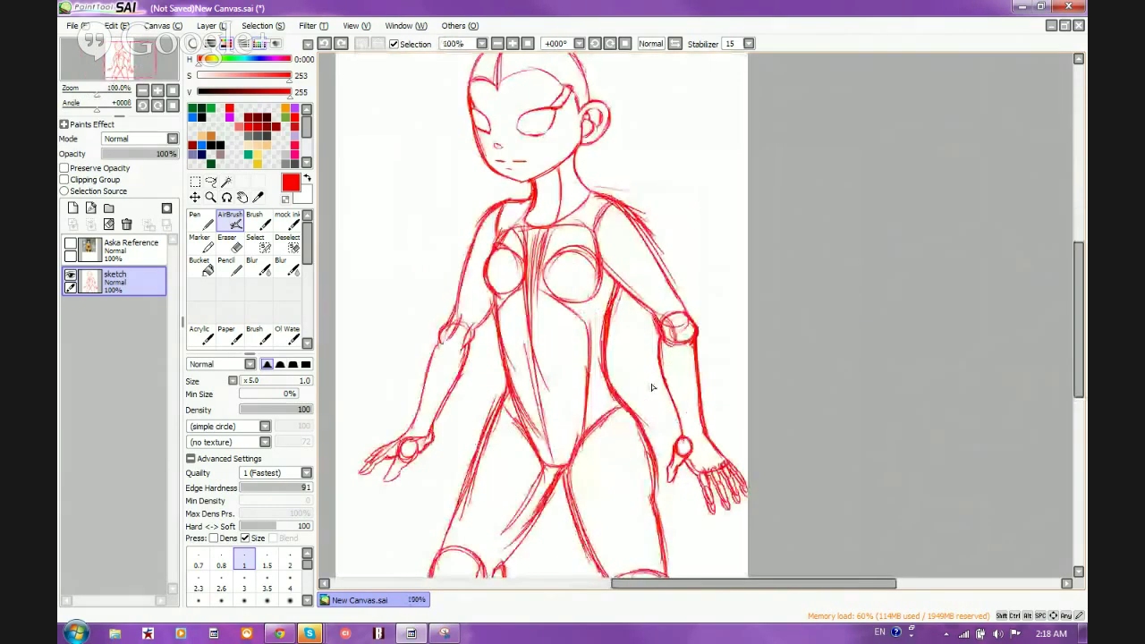
{"action": "scroll", "coordinate": [612, 392], "scroll_direction": "up", "scroll_amount": 1}
{"action": "scroll", "coordinate": [590, 266], "scroll_direction": "down", "scroll_amount": 1}
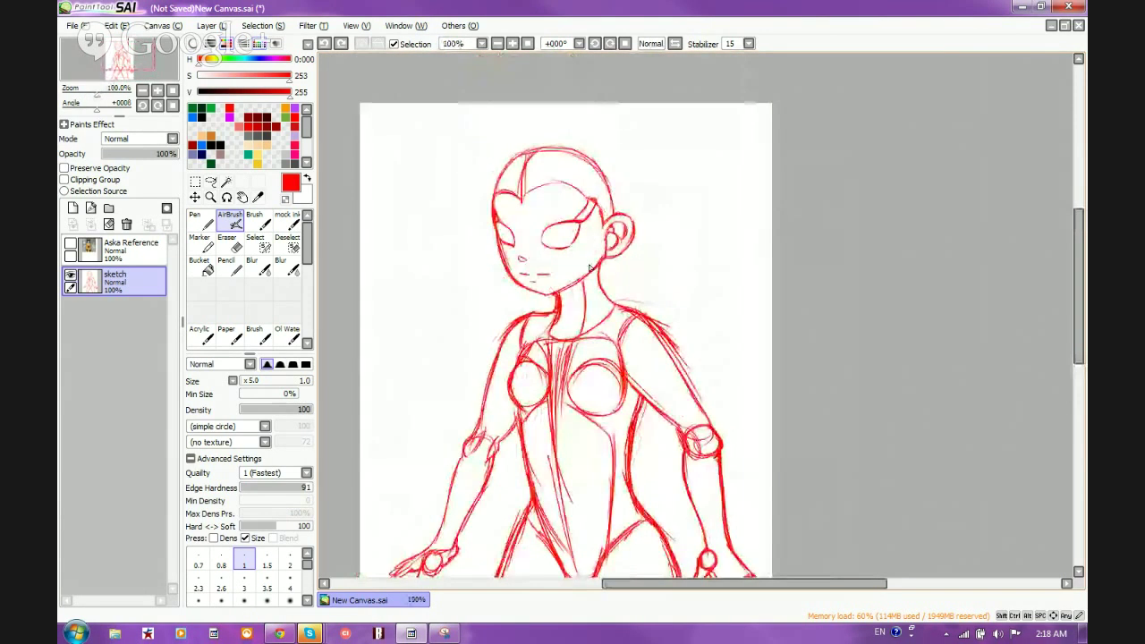
{"action": "scroll", "coordinate": [581, 347], "scroll_direction": "down", "scroll_amount": 1}
{"action": "scroll", "coordinate": [566, 280], "scroll_direction": "down", "scroll_amount": 1}
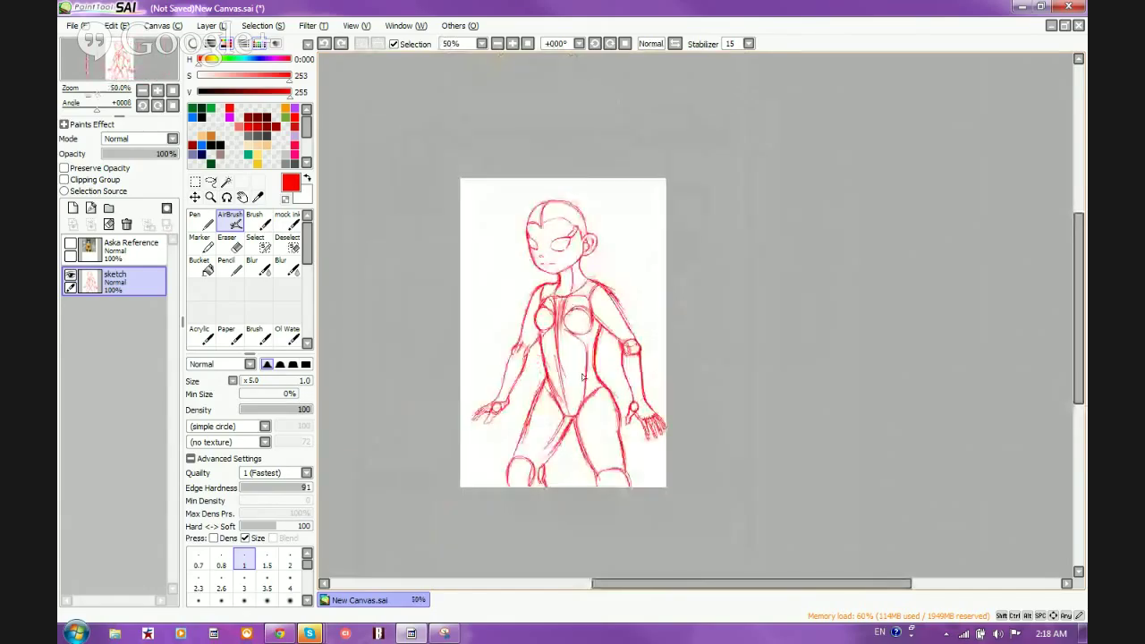
{"action": "scroll", "coordinate": [573, 313], "scroll_direction": "up", "scroll_amount": 1}
{"action": "scroll", "coordinate": [586, 356], "scroll_direction": "up", "scroll_amount": 1}
{"action": "scroll", "coordinate": [586, 356], "scroll_direction": "down", "scroll_amount": 1}
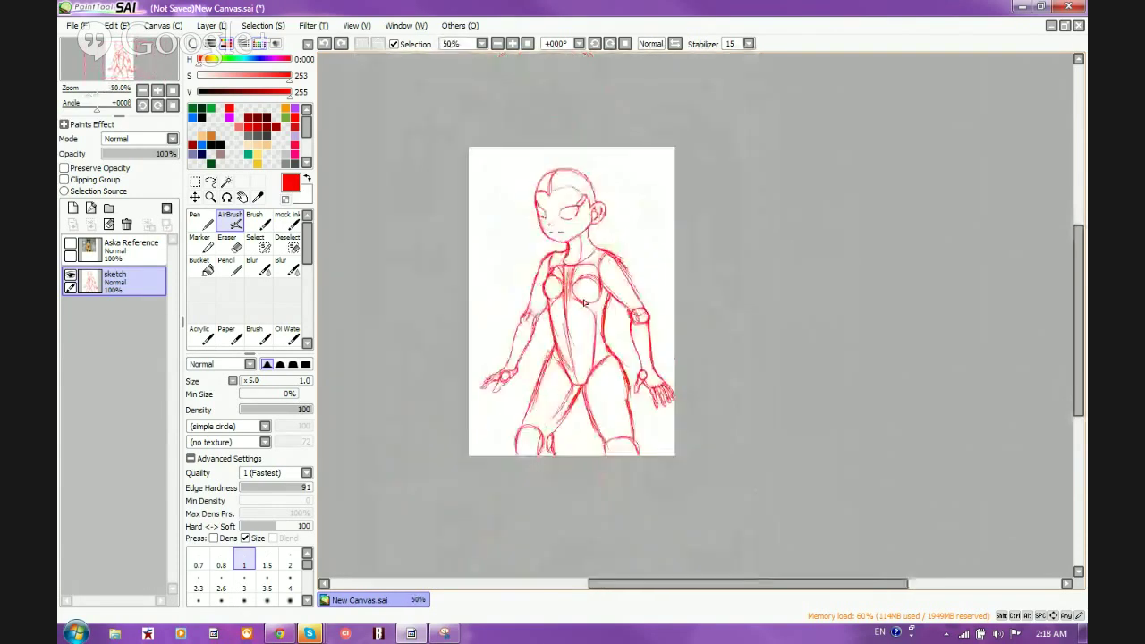
{"action": "scroll", "coordinate": [582, 375], "scroll_direction": "up", "scroll_amount": 2}
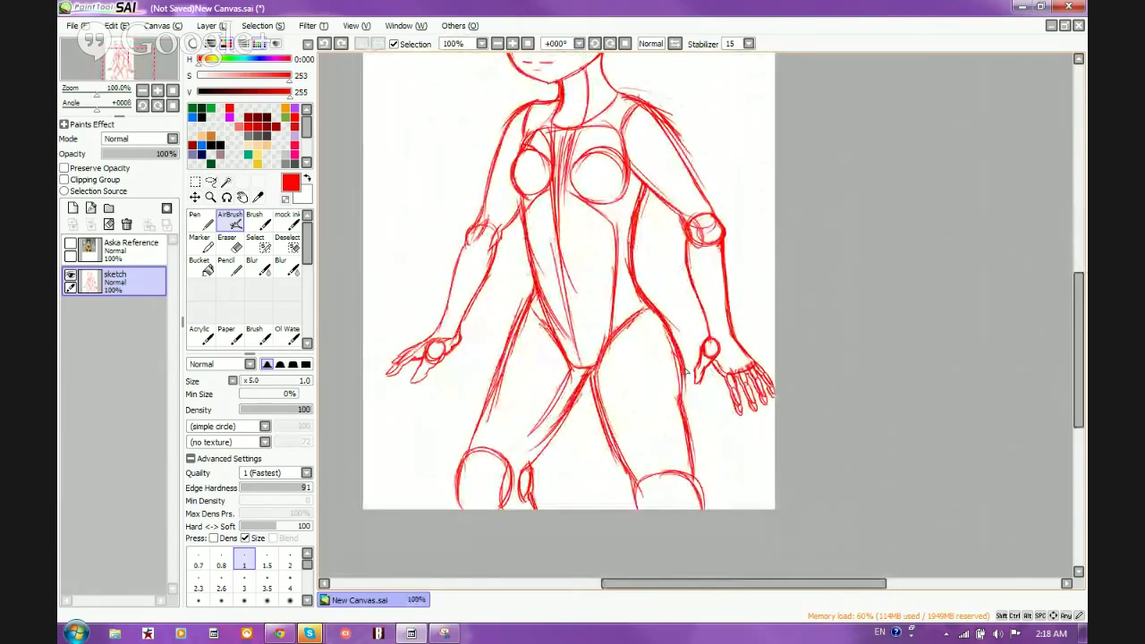
{"action": "scroll", "coordinate": [630, 421], "scroll_direction": "down", "scroll_amount": 1}
{"action": "scroll", "coordinate": [543, 124], "scroll_direction": "up", "scroll_amount": 1}
{"action": "scroll", "coordinate": [543, 123], "scroll_direction": "down", "scroll_amount": 1}
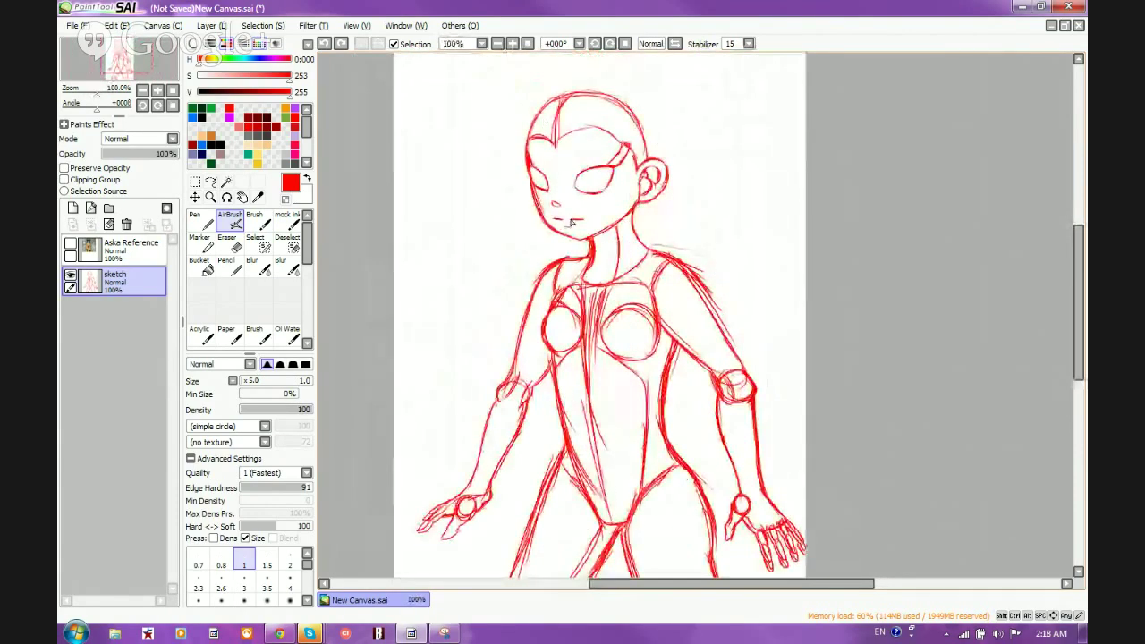
{"action": "scroll", "coordinate": [621, 125], "scroll_direction": "up", "scroll_amount": 2}
{"action": "scroll", "coordinate": [603, 265], "scroll_direction": "down", "scroll_amount": 1}
{"action": "scroll", "coordinate": [603, 265], "scroll_direction": "down", "scroll_amount": 2}
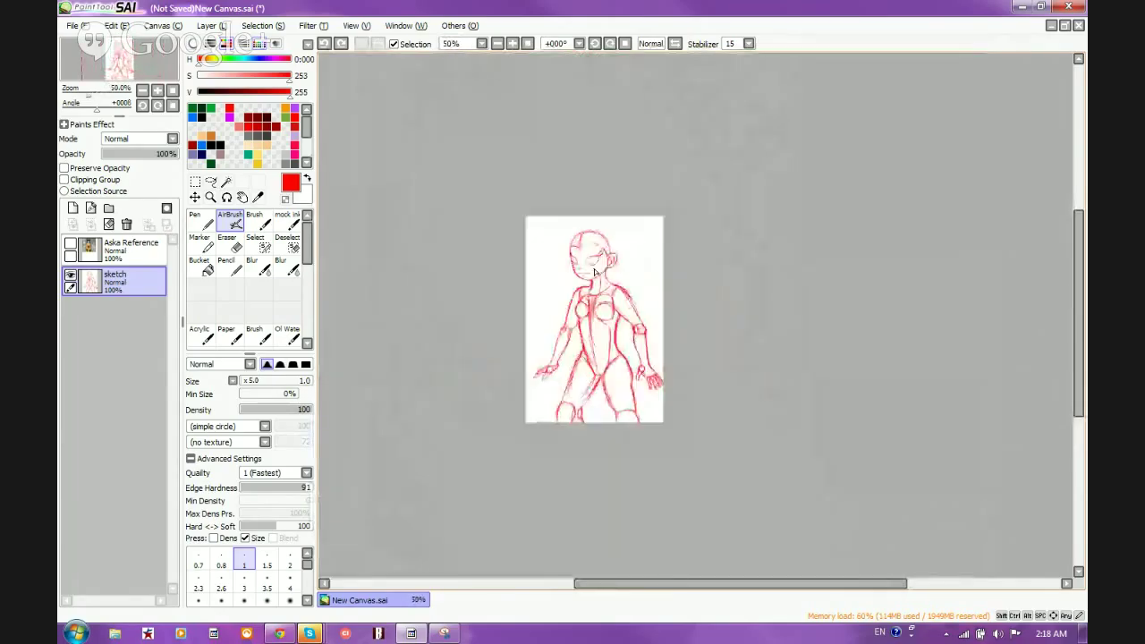
{"action": "scroll", "coordinate": [603, 264], "scroll_direction": "up", "scroll_amount": 1}
Step: Add a new layer directly above the sketch layer
{"action": "left_click", "coordinate": [73, 210]}
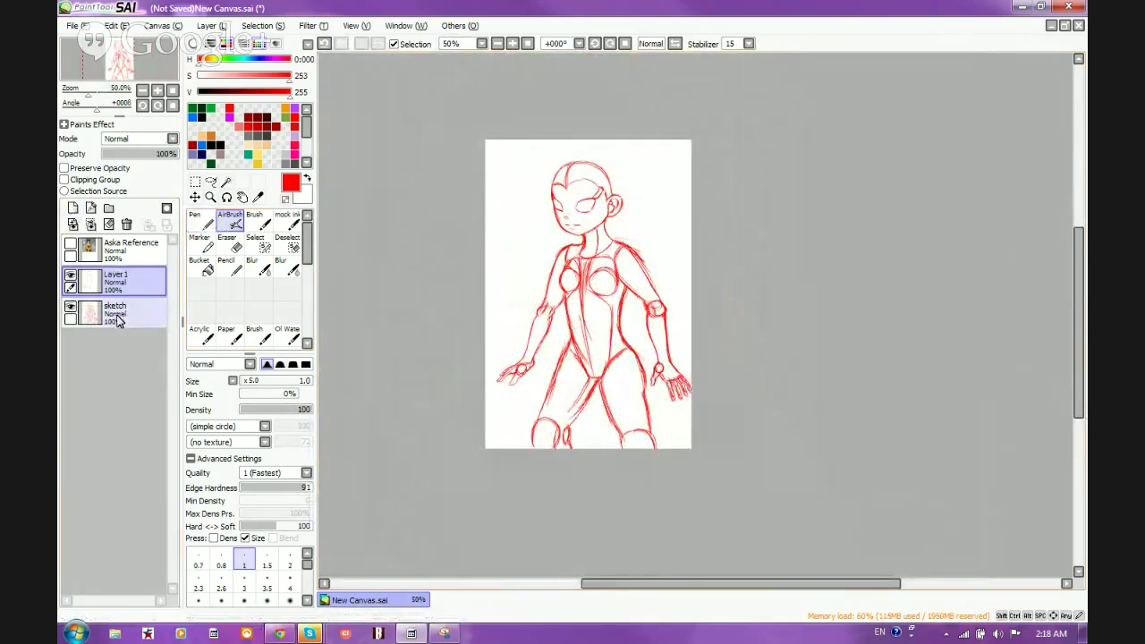
{"action": "scroll", "coordinate": [644, 249], "scroll_direction": "up", "scroll_amount": 2}
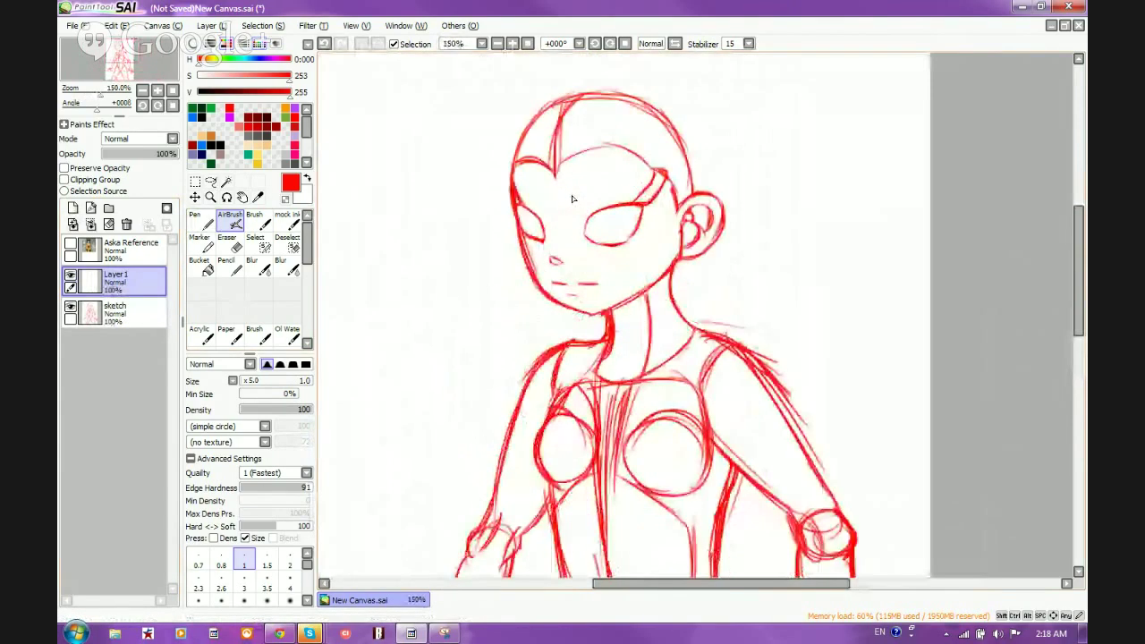
{"action": "scroll", "coordinate": [573, 198], "scroll_direction": "down", "scroll_amount": 2}
{"action": "scroll", "coordinate": [573, 199], "scroll_direction": "up", "scroll_amount": 1}
Step: Rename the sketch layer as "ROUGH SKETCH"
{"action": "left_click", "coordinate": [135, 327]}
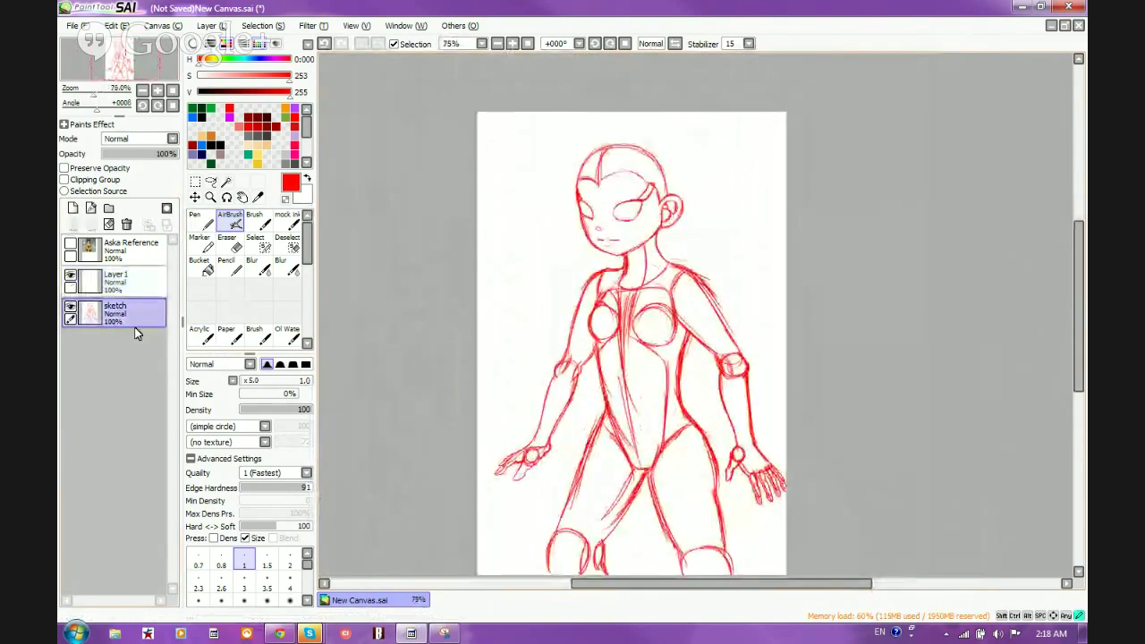
{"action": "double_click", "coordinate": [135, 333]}
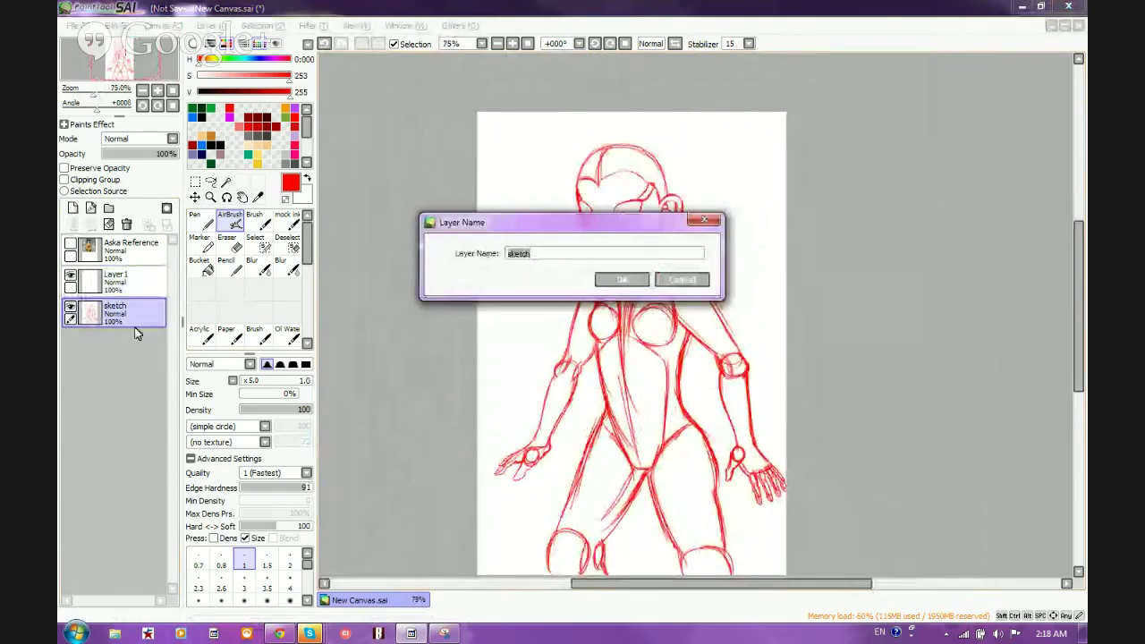
{"action": "type", "text": "ROugh"}
{"action": "key", "text": "BackSpace"}
{"action": "key", "text": "BackSpace"}
{"action": "key", "text": "BackSpace"}
{"action": "type", "text": "O"}
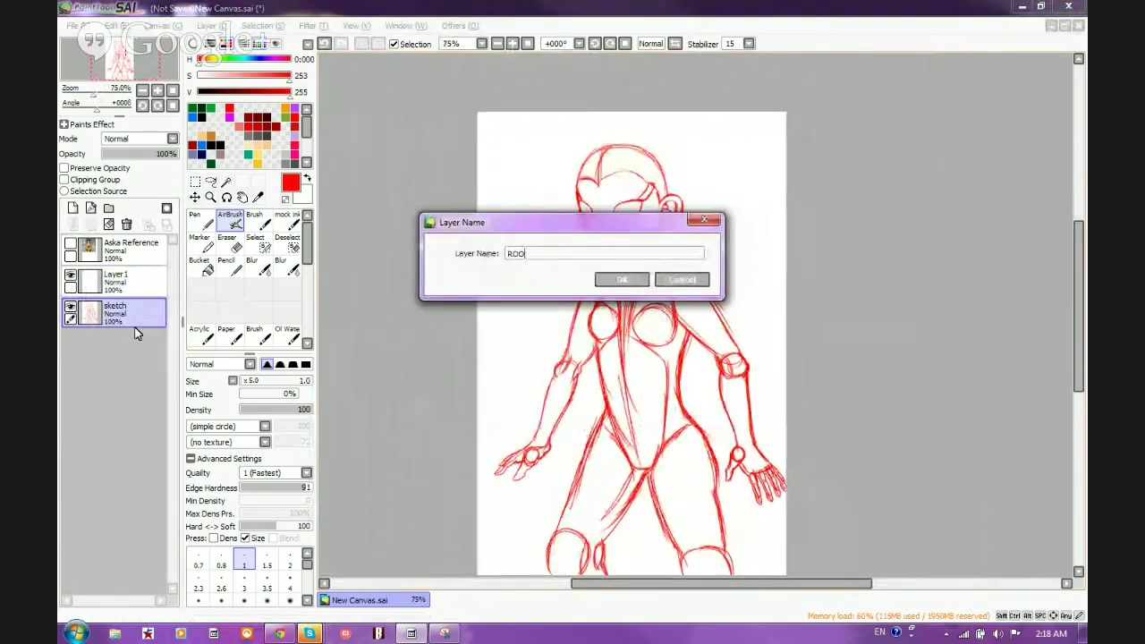
{"action": "type", "text": "UGH SkETCH"}
{"action": "key", "text": "Return"}
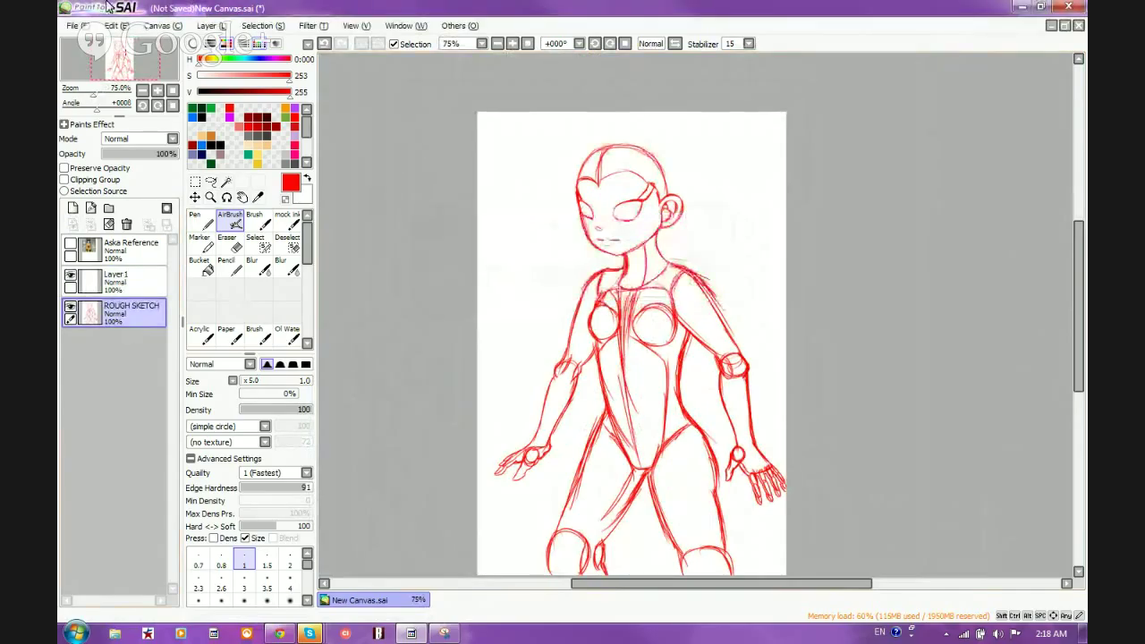
Step: Lower the opacity of the ROUGH SKETCH layer to 21%
{"action": "left_click_drag", "start_coordinate": [750, 217], "coordinate": [776, 168]}
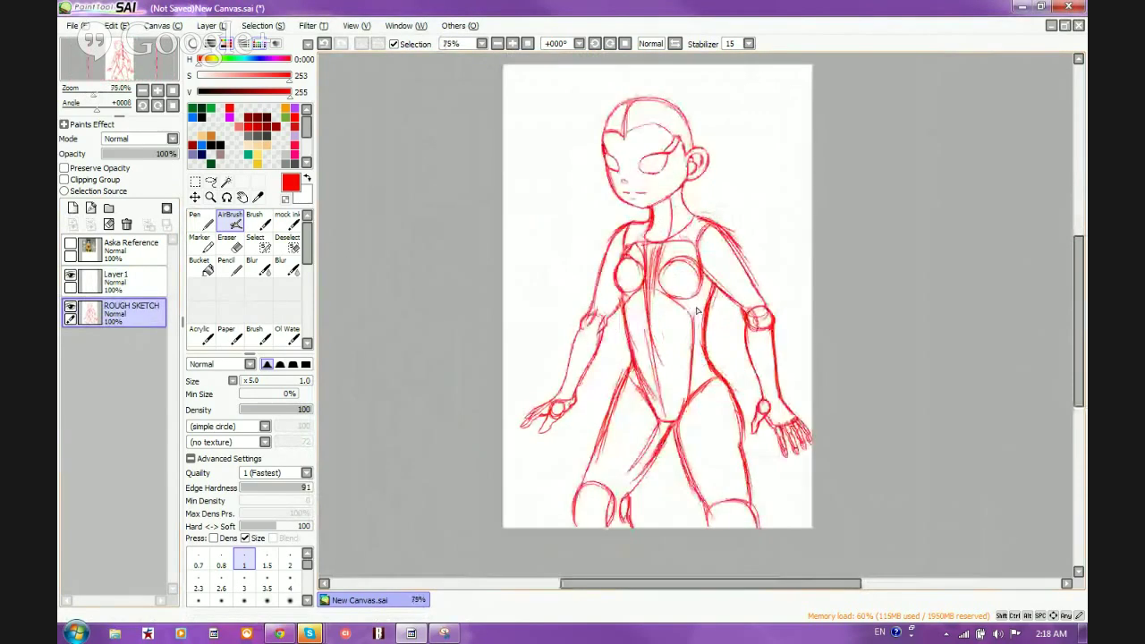
{"action": "left_click_drag", "start_coordinate": [135, 159], "coordinate": [120, 158]}
{"action": "left_click", "coordinate": [117, 255]}
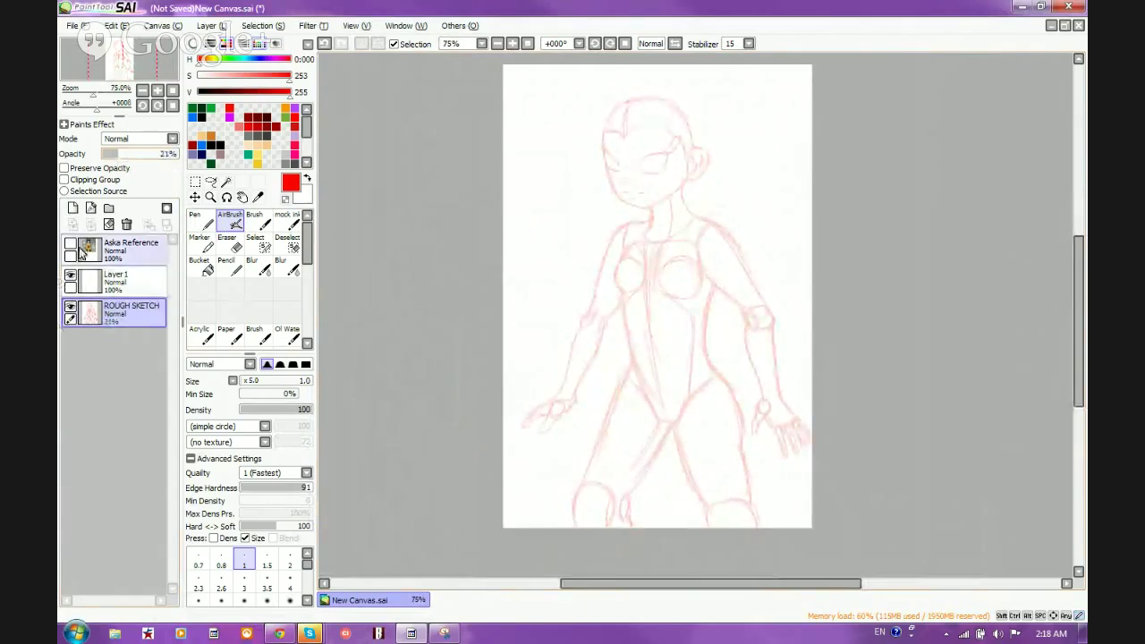
Step: Rename the new empty layer above the rough sketch as "Refined Sketch"
{"action": "left_click", "coordinate": [116, 282]}
{"action": "double_click", "coordinate": [116, 295]}
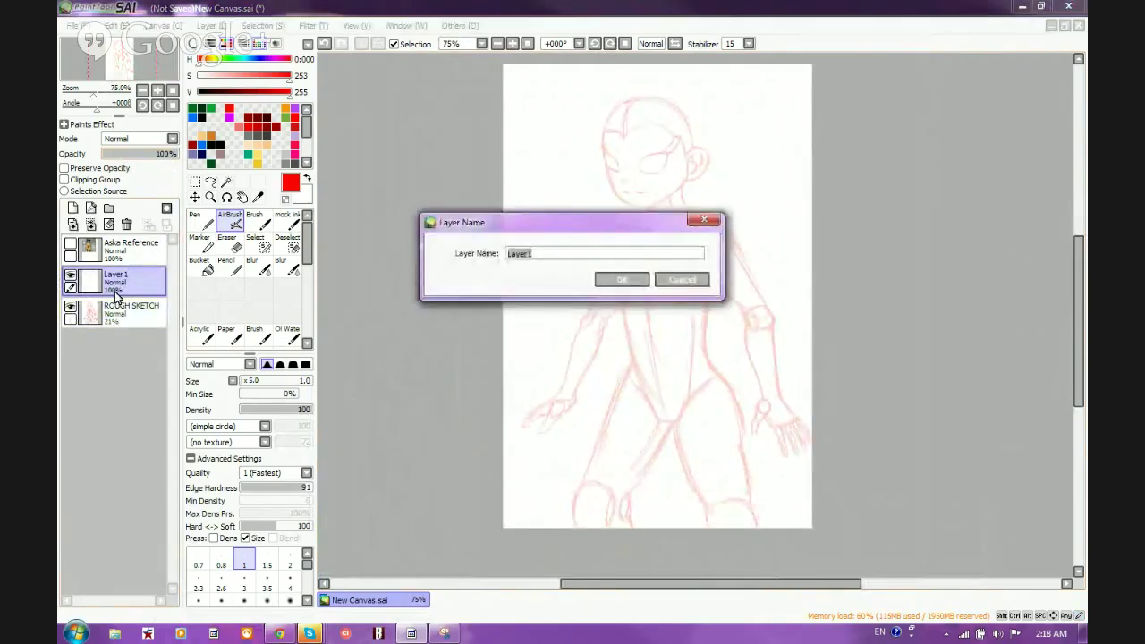
{"action": "type", "text": "Refined"}
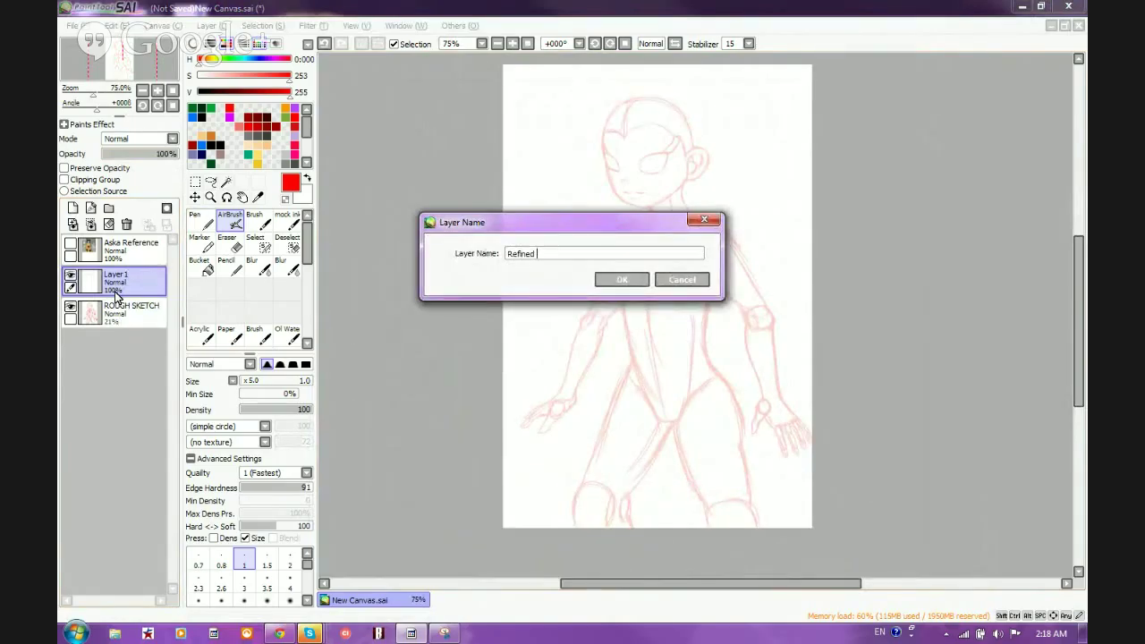
{"action": "type", "text": " Sketch"}
{"action": "key", "text": "Return"}
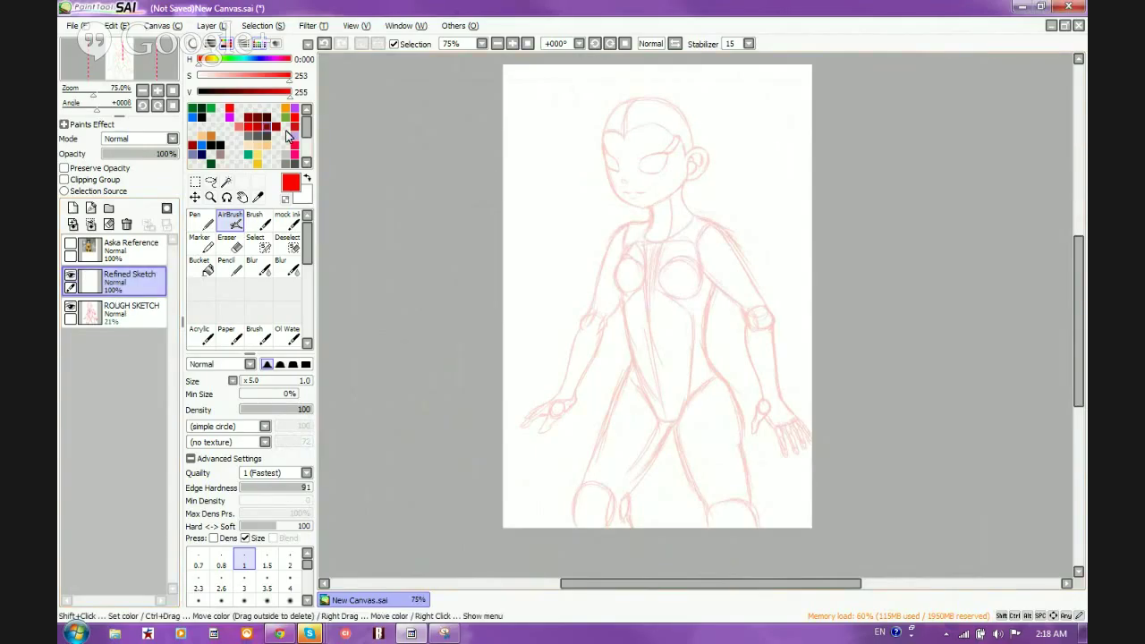
Step: Choose bright blue from the saved swatches as the drawing colour for the Refined Sketch layer
{"action": "left_click", "coordinate": [192, 117]}
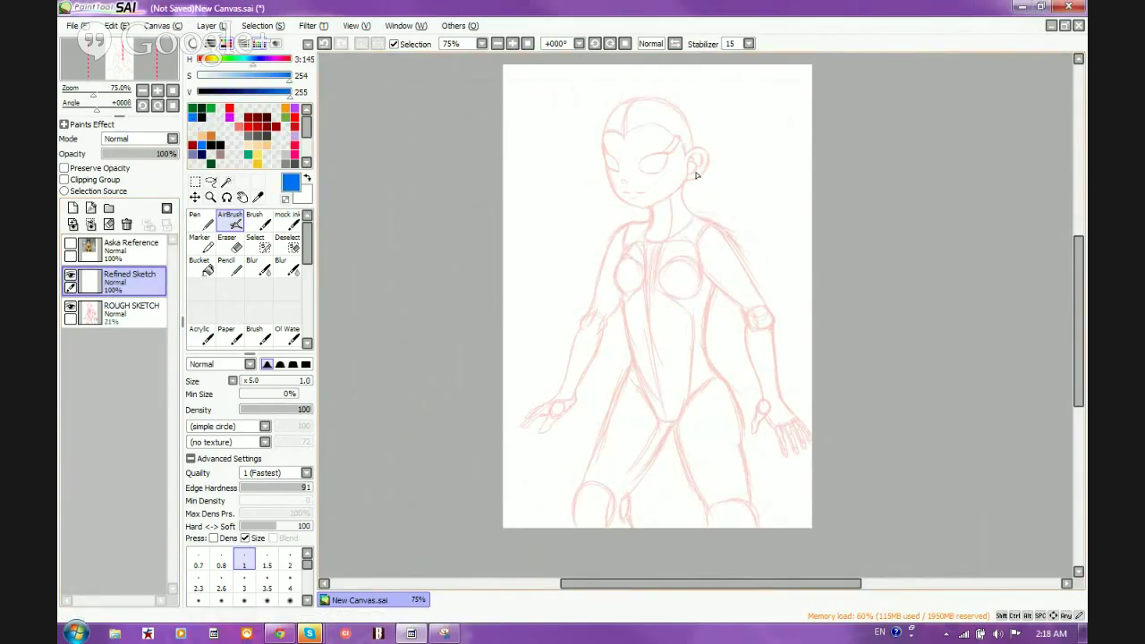
{"action": "scroll", "coordinate": [685, 133], "scroll_direction": "up", "scroll_amount": 2}
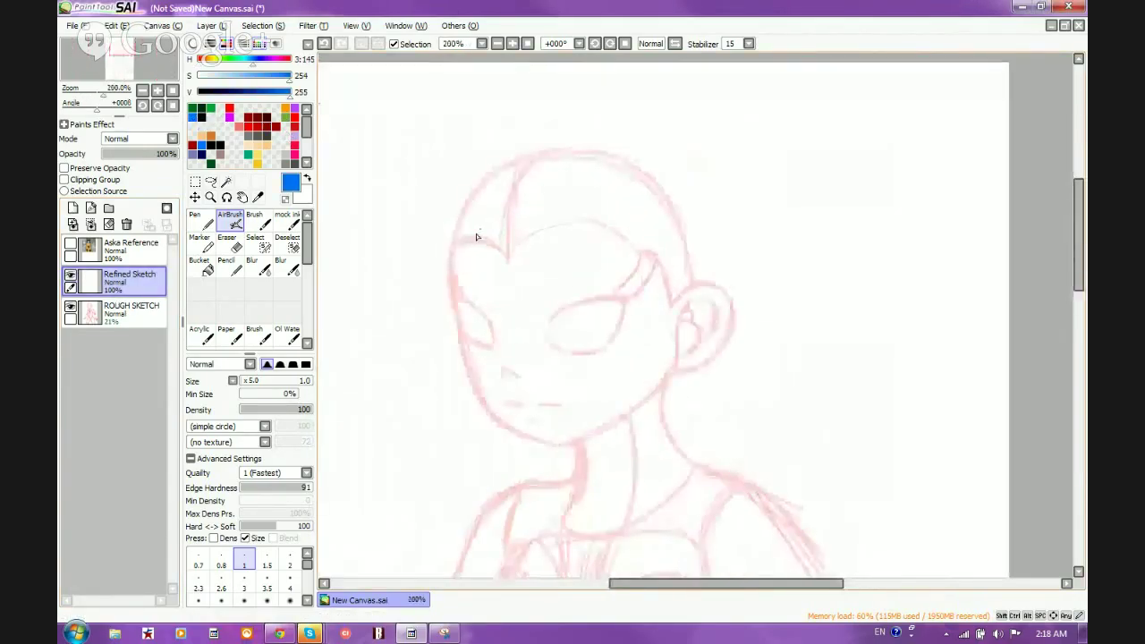
{"action": "scroll", "coordinate": [496, 265], "scroll_direction": "up", "scroll_amount": 1}
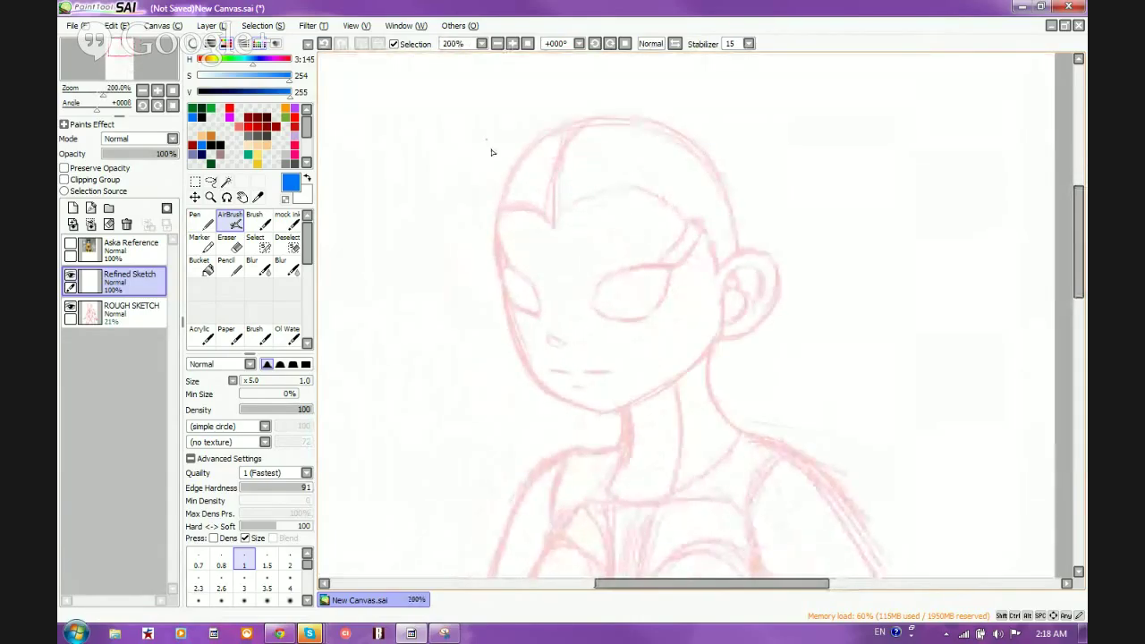
{"action": "scroll", "coordinate": [491, 152], "scroll_direction": "down", "scroll_amount": 1}
{"action": "scroll", "coordinate": [503, 300], "scroll_direction": "down", "scroll_amount": 5}
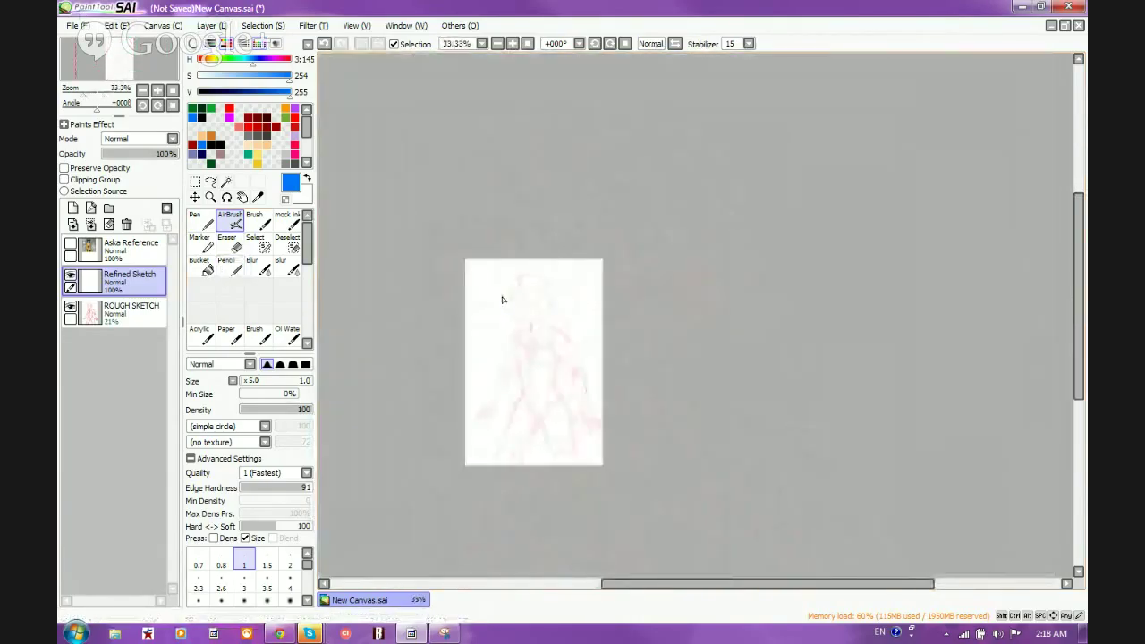
Step: Show the Aska Reference layer to study the character's hair and robe, hide it again, and return to the head
{"action": "scroll", "coordinate": [503, 300], "scroll_direction": "up", "scroll_amount": 3}
{"action": "left_click", "coordinate": [71, 245]}
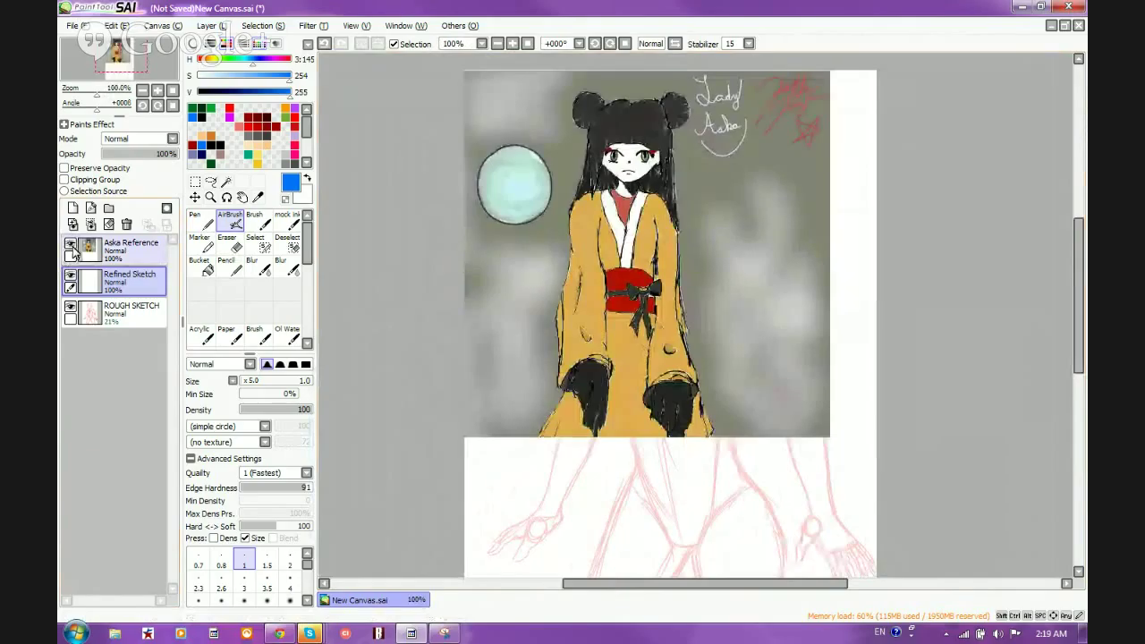
{"action": "scroll", "coordinate": [673, 119], "scroll_direction": "up", "scroll_amount": 1}
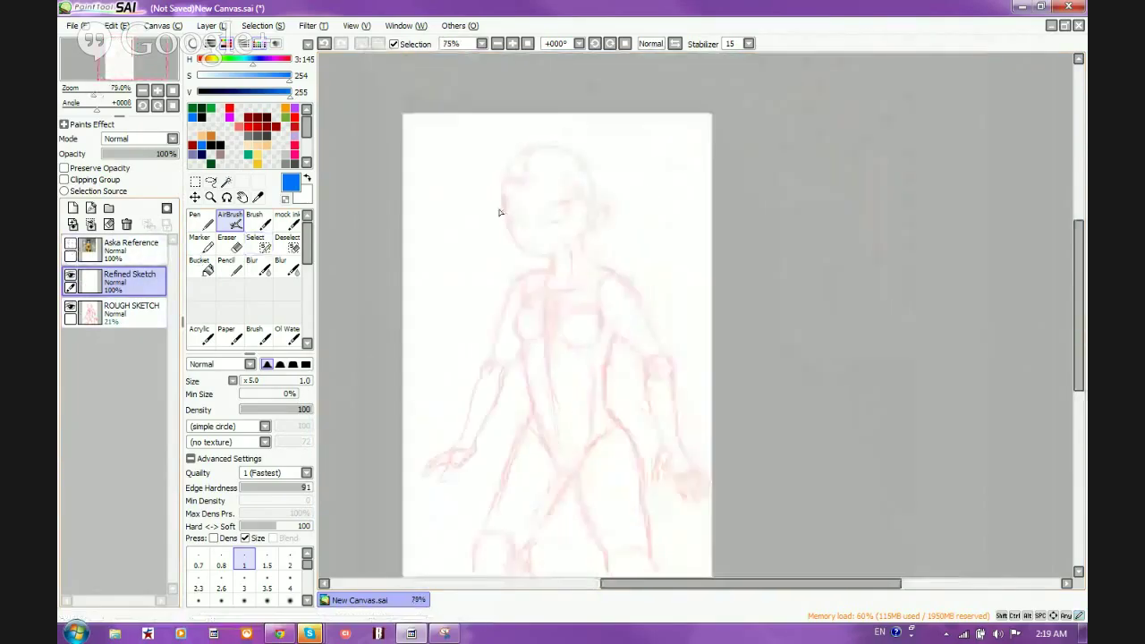
{"action": "scroll", "coordinate": [537, 197], "scroll_direction": "up", "scroll_amount": 3}
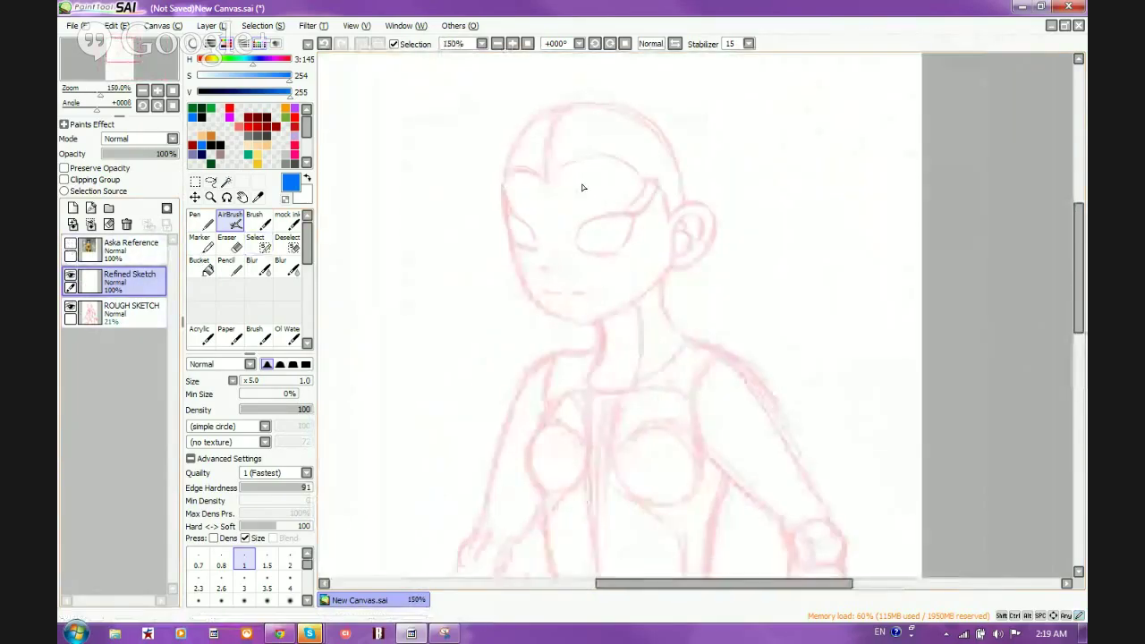
{"action": "scroll", "coordinate": [573, 152], "scroll_direction": "down", "scroll_amount": 2}
{"action": "scroll", "coordinate": [573, 152], "scroll_direction": "up", "scroll_amount": 2}
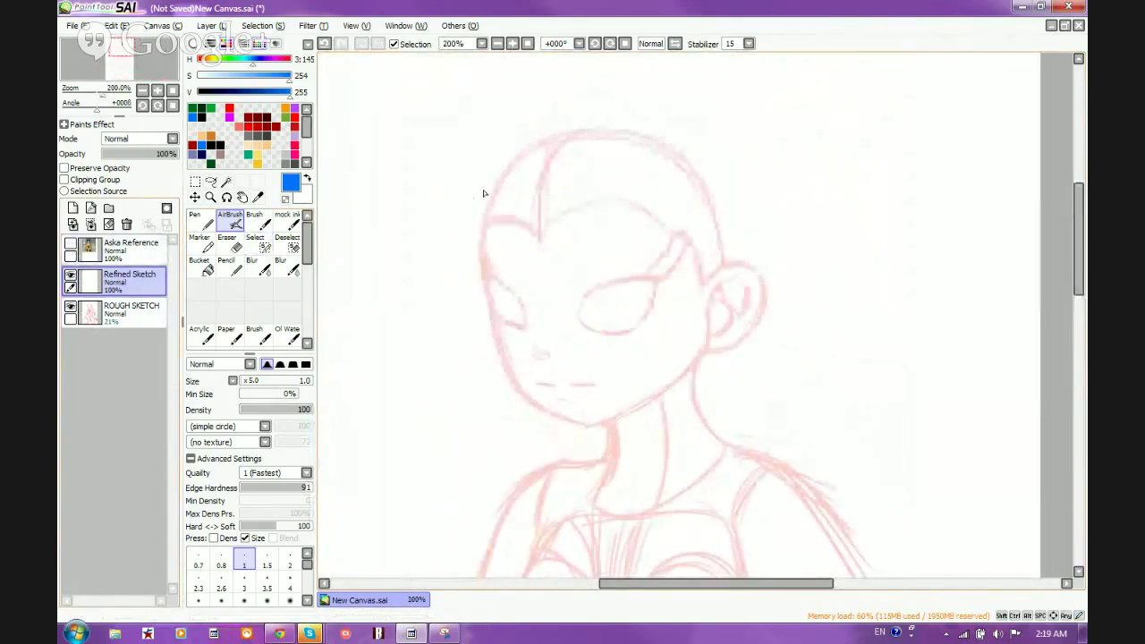
Step: Sketch the blue top contour of the hair above the skull and a round bun at the back of the crown
{"action": "mouse_move", "coordinate": [537, 201]}
{"action": "left_mouse_down"}
{"action": "mouse_move", "coordinate": [563, 150]}
{"action": "mouse_move", "coordinate": [559, 158]}
{"action": "mouse_move", "coordinate": [590, 130]}
{"action": "mouse_move", "coordinate": [565, 140]}
{"action": "mouse_move", "coordinate": [605, 108]}
{"action": "mouse_move", "coordinate": [671, 125]}
{"action": "mouse_move", "coordinate": [716, 173]}
{"action": "left_mouse_up"}
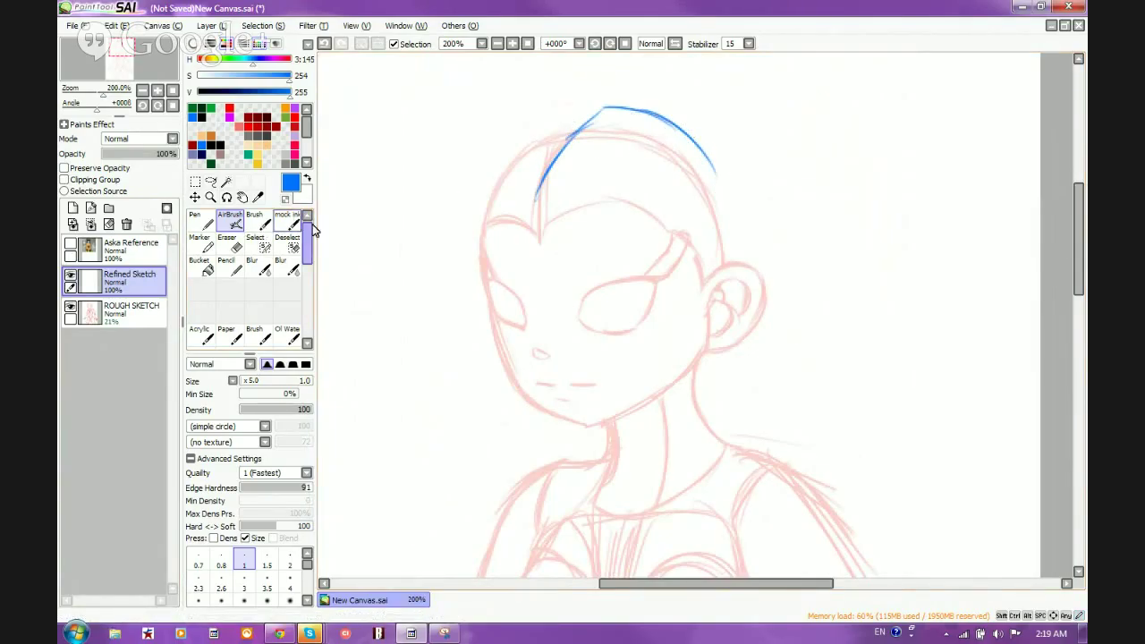
{"action": "mouse_move", "coordinate": [690, 138]}
{"action": "left_mouse_down"}
{"action": "mouse_move", "coordinate": [698, 132]}
{"action": "mouse_move", "coordinate": [736, 187]}
{"action": "left_mouse_up"}
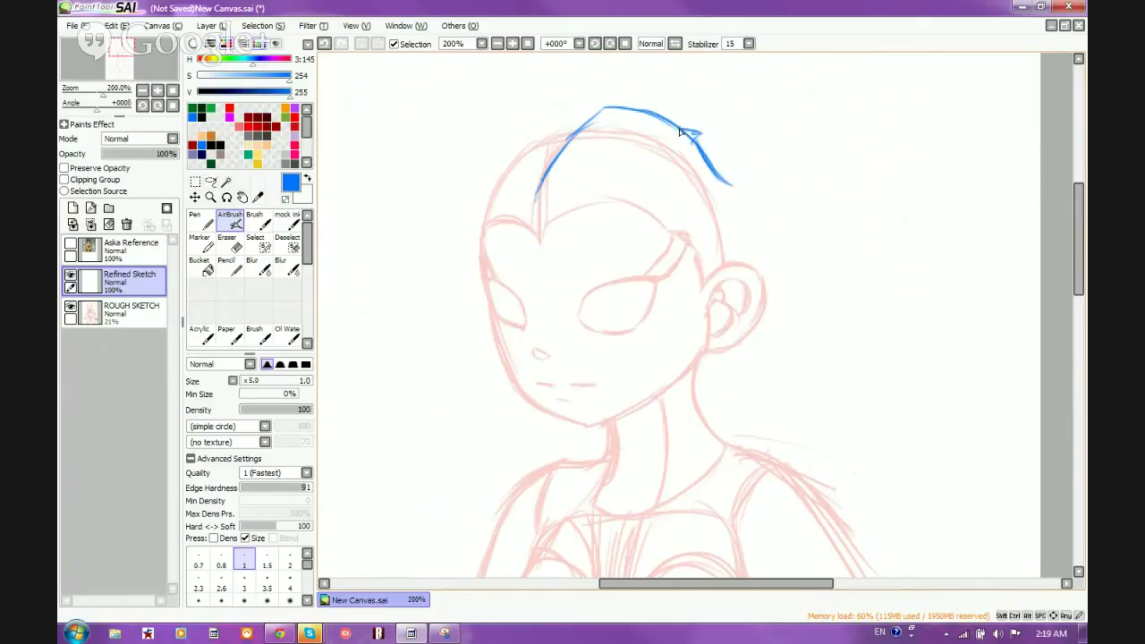
{"action": "mouse_move", "coordinate": [680, 133]}
{"action": "left_mouse_down"}
{"action": "mouse_move", "coordinate": [711, 86]}
{"action": "mouse_move", "coordinate": [684, 114]}
{"action": "mouse_move", "coordinate": [749, 79]}
{"action": "mouse_move", "coordinate": [726, 79]}
{"action": "mouse_move", "coordinate": [786, 95]}
{"action": "mouse_move", "coordinate": [763, 83]}
{"action": "mouse_move", "coordinate": [803, 130]}
{"action": "mouse_move", "coordinate": [802, 114]}
{"action": "mouse_move", "coordinate": [770, 168]}
{"action": "mouse_move", "coordinate": [734, 152]}
{"action": "mouse_move", "coordinate": [726, 180]}
{"action": "mouse_move", "coordinate": [773, 144]}
{"action": "mouse_move", "coordinate": [732, 185]}
{"action": "left_mouse_up"}
{"action": "mouse_move", "coordinate": [808, 117]}
{"action": "left_mouse_down"}
{"action": "mouse_move", "coordinate": [784, 177]}
{"action": "mouse_move", "coordinate": [795, 182]}
{"action": "mouse_move", "coordinate": [762, 187]}
{"action": "mouse_move", "coordinate": [808, 171]}
{"action": "left_mouse_up"}
{"action": "left_click_drag", "start_coordinate": [791, 89], "coordinate": [813, 158]}
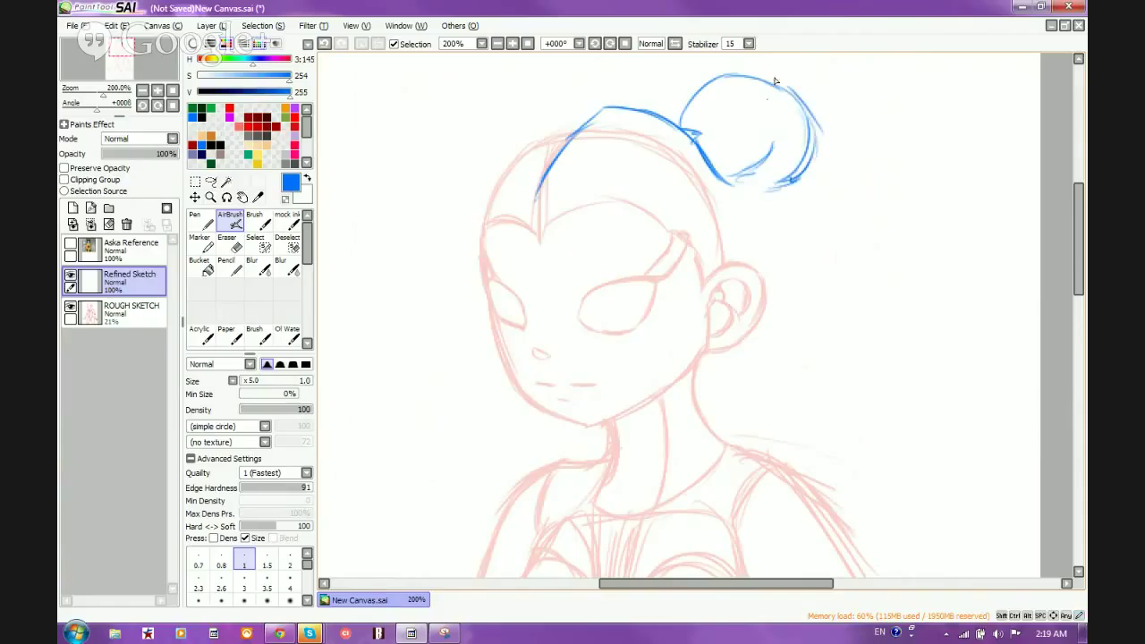
{"action": "mouse_move", "coordinate": [683, 107]}
{"action": "left_mouse_down"}
{"action": "mouse_move", "coordinate": [741, 66]}
{"action": "mouse_move", "coordinate": [793, 93]}
{"action": "mouse_move", "coordinate": [809, 166]}
{"action": "mouse_move", "coordinate": [786, 175]}
{"action": "mouse_move", "coordinate": [790, 187]}
{"action": "mouse_move", "coordinate": [749, 196]}
{"action": "mouse_move", "coordinate": [715, 174]}
{"action": "mouse_move", "coordinate": [745, 195]}
{"action": "left_mouse_up"}
{"action": "left_click_drag", "start_coordinate": [698, 145], "coordinate": [756, 201]}
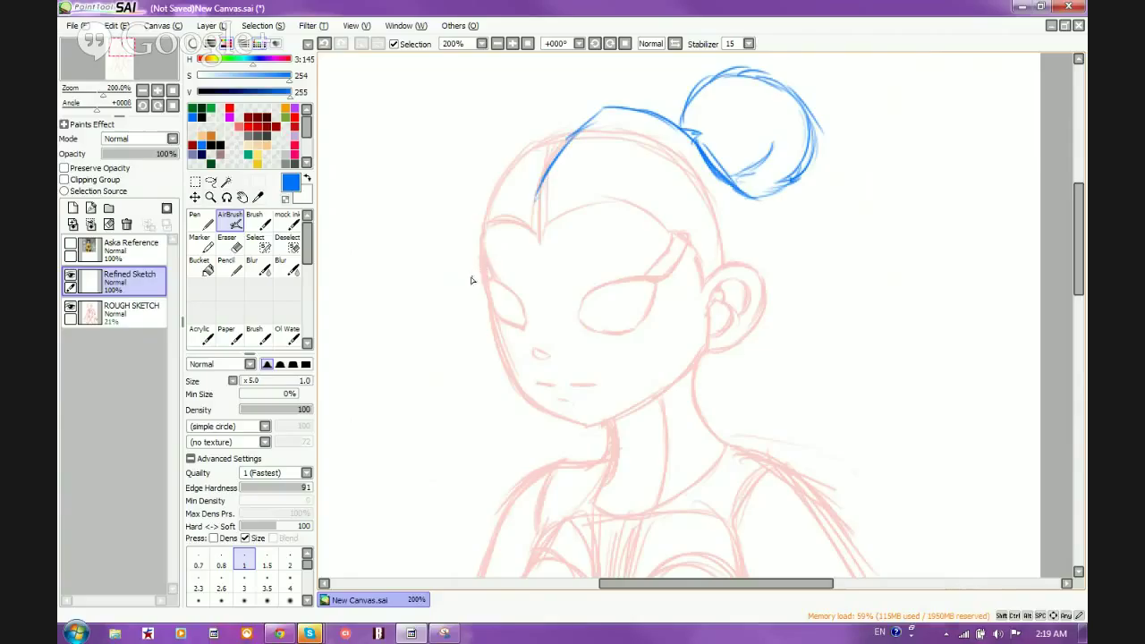
Step: Draw the wavy fringe line across the forehead and the long tapered lock hanging in front of the ear
{"action": "mouse_move", "coordinate": [472, 278]}
{"action": "left_mouse_down"}
{"action": "mouse_move", "coordinate": [521, 281]}
{"action": "mouse_move", "coordinate": [484, 276]}
{"action": "mouse_move", "coordinate": [642, 255]}
{"action": "left_mouse_up"}
{"action": "left_click", "coordinate": [324, 43]}
{"action": "mouse_move", "coordinate": [544, 279]}
{"action": "left_mouse_down"}
{"action": "mouse_move", "coordinate": [680, 286]}
{"action": "mouse_move", "coordinate": [675, 416]}
{"action": "mouse_move", "coordinate": [639, 510]}
{"action": "left_mouse_up"}
{"action": "left_click_drag", "start_coordinate": [704, 283], "coordinate": [704, 332]}
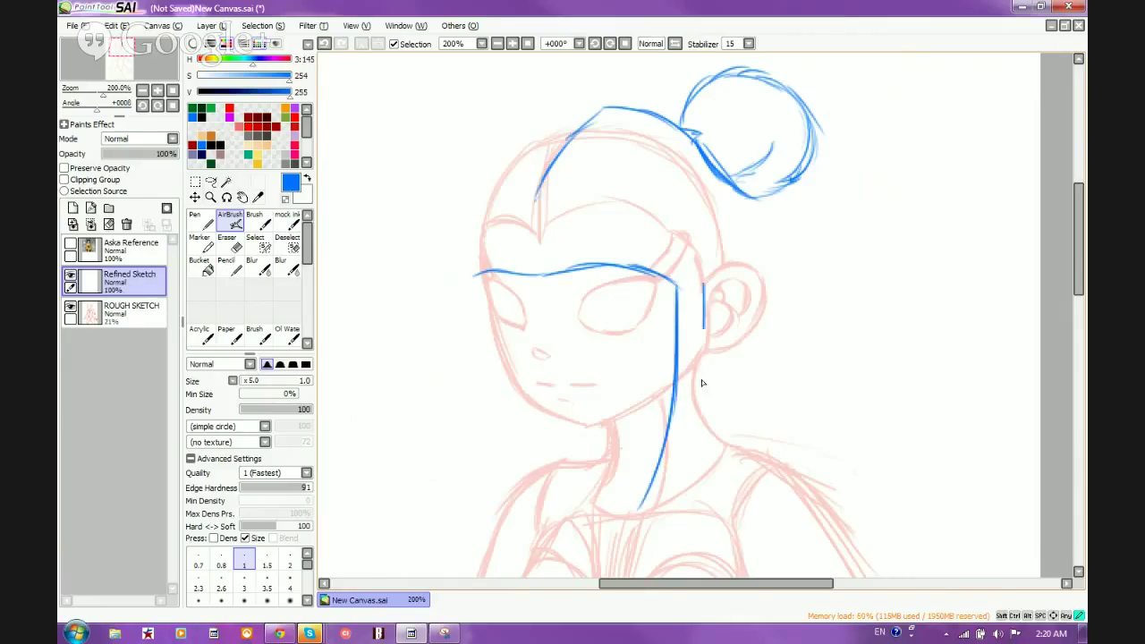
{"action": "left_click_drag", "start_coordinate": [703, 383], "coordinate": [638, 528]}
{"action": "mouse_move", "coordinate": [676, 414]}
{"action": "left_mouse_down"}
{"action": "mouse_move", "coordinate": [620, 547]}
{"action": "mouse_move", "coordinate": [664, 494]}
{"action": "left_mouse_up"}
Step: Draw the long side lock on the far side of the face and the short face edge beneath the fringe
{"action": "left_click_drag", "start_coordinate": [476, 227], "coordinate": [472, 290]}
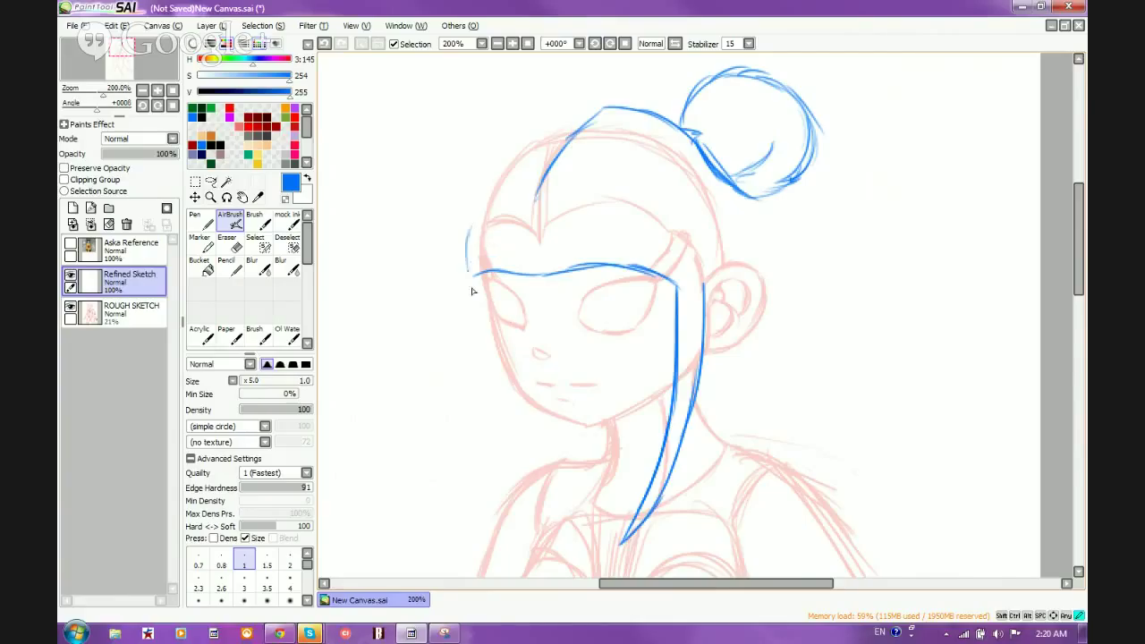
{"action": "mouse_move", "coordinate": [468, 223]}
{"action": "left_mouse_down"}
{"action": "mouse_move", "coordinate": [498, 369]}
{"action": "mouse_move", "coordinate": [474, 294]}
{"action": "mouse_move", "coordinate": [498, 415]}
{"action": "mouse_move", "coordinate": [483, 534]}
{"action": "left_mouse_up"}
{"action": "mouse_move", "coordinate": [473, 302]}
{"action": "left_mouse_down"}
{"action": "mouse_move", "coordinate": [496, 381]}
{"action": "mouse_move", "coordinate": [502, 488]}
{"action": "left_mouse_up"}
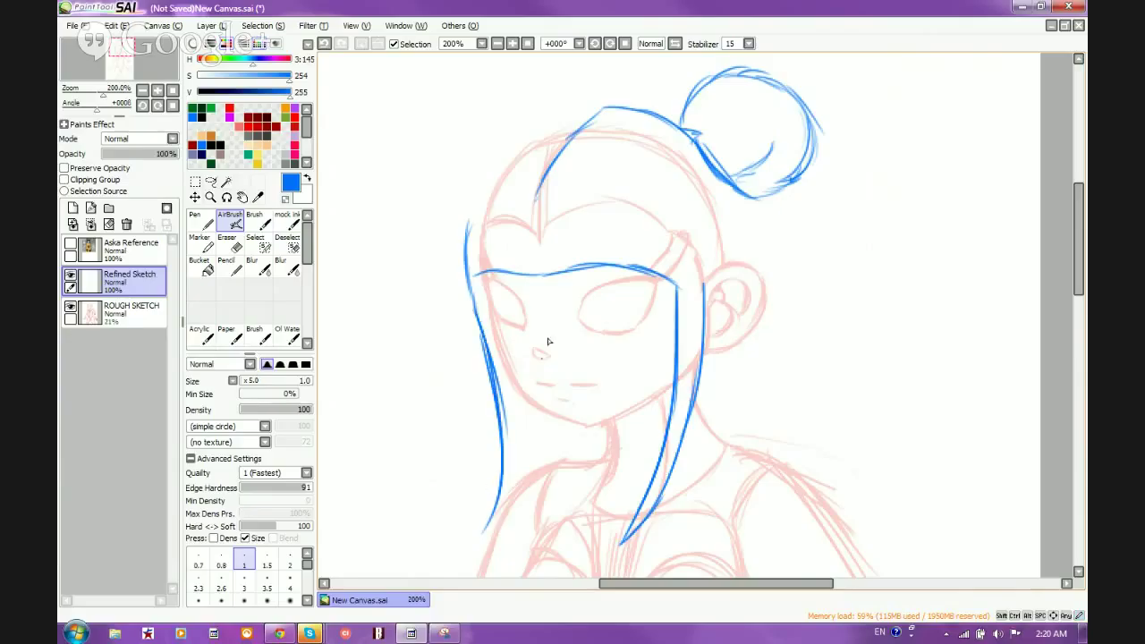
{"action": "left_click_drag", "start_coordinate": [478, 276], "coordinate": [491, 323]}
{"action": "left_click_drag", "start_coordinate": [535, 406], "coordinate": [538, 404]}
{"action": "left_click", "coordinate": [324, 43]}
{"action": "mouse_move", "coordinate": [488, 308]}
{"action": "left_mouse_down"}
{"action": "mouse_move", "coordinate": [504, 379]}
{"action": "mouse_move", "coordinate": [557, 411]}
{"action": "left_mouse_up"}
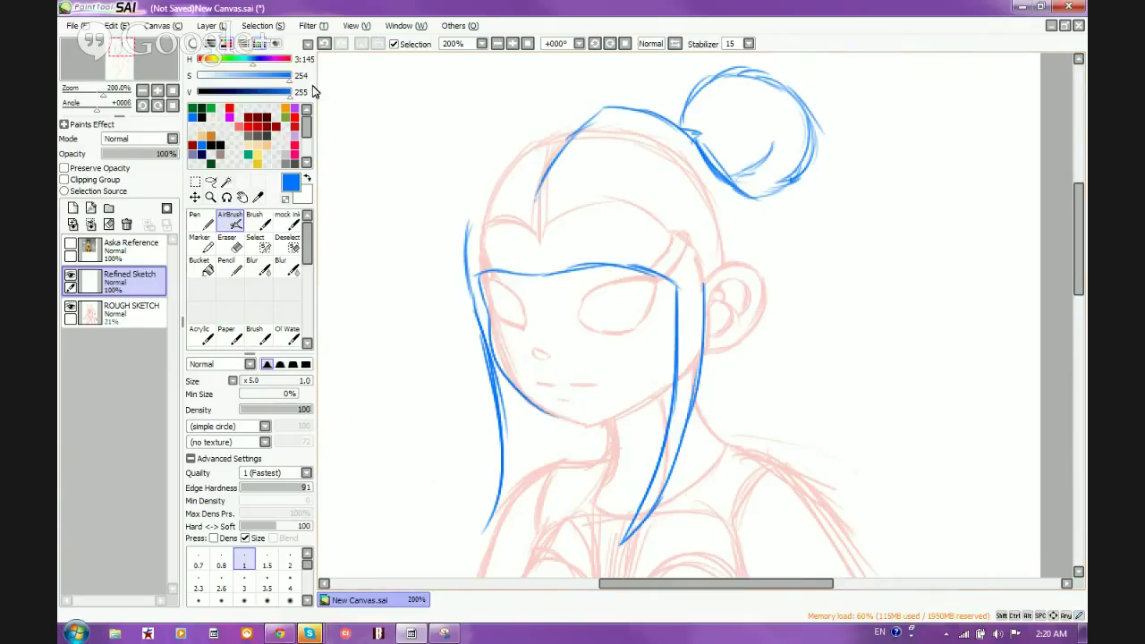
{"action": "left_click", "coordinate": [324, 43]}
{"action": "mouse_move", "coordinate": [491, 313]}
{"action": "left_mouse_down"}
{"action": "mouse_move", "coordinate": [498, 366]}
{"action": "mouse_move", "coordinate": [564, 417]}
{"action": "left_mouse_up"}
{"action": "left_click", "coordinate": [324, 43]}
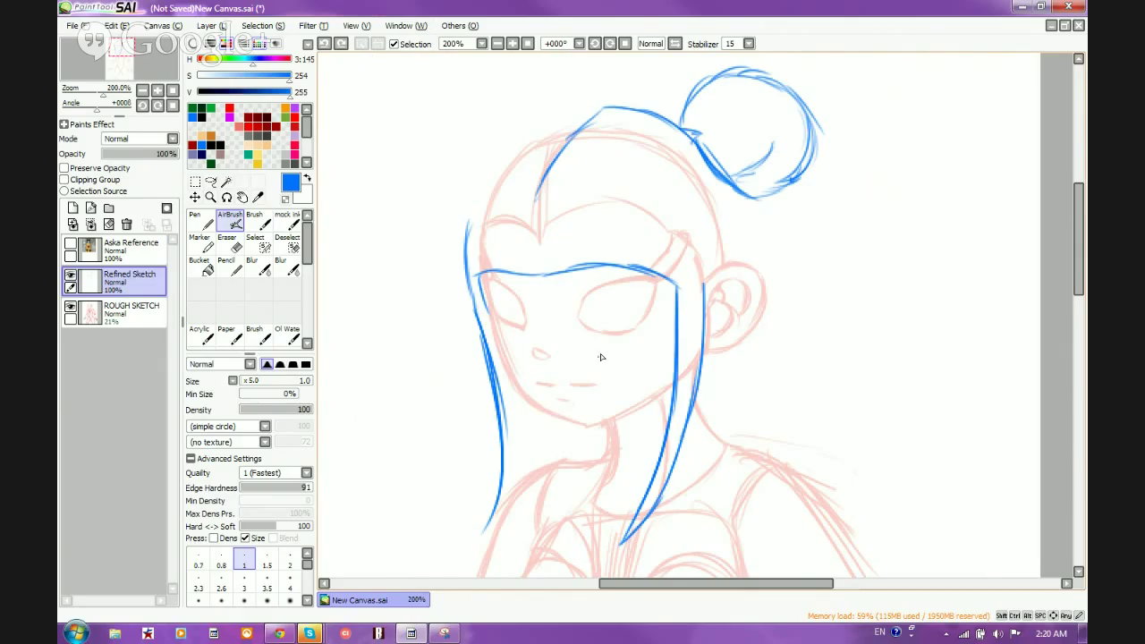
Step: Draw the cheek and jaw contour over the rough sketch, meeting at the chin and ending at the near side lock
{"action": "scroll", "coordinate": [601, 358], "scroll_direction": "up", "scroll_amount": 2}
{"action": "mouse_move", "coordinate": [393, 184]}
{"action": "left_mouse_down"}
{"action": "mouse_move", "coordinate": [442, 376]}
{"action": "mouse_move", "coordinate": [540, 466]}
{"action": "mouse_move", "coordinate": [484, 426]}
{"action": "mouse_move", "coordinate": [609, 484]}
{"action": "mouse_move", "coordinate": [732, 442]}
{"action": "left_mouse_up"}
{"action": "mouse_move", "coordinate": [646, 475]}
{"action": "left_mouse_down"}
{"action": "mouse_move", "coordinate": [699, 458]}
{"action": "mouse_move", "coordinate": [785, 401]}
{"action": "left_mouse_up"}
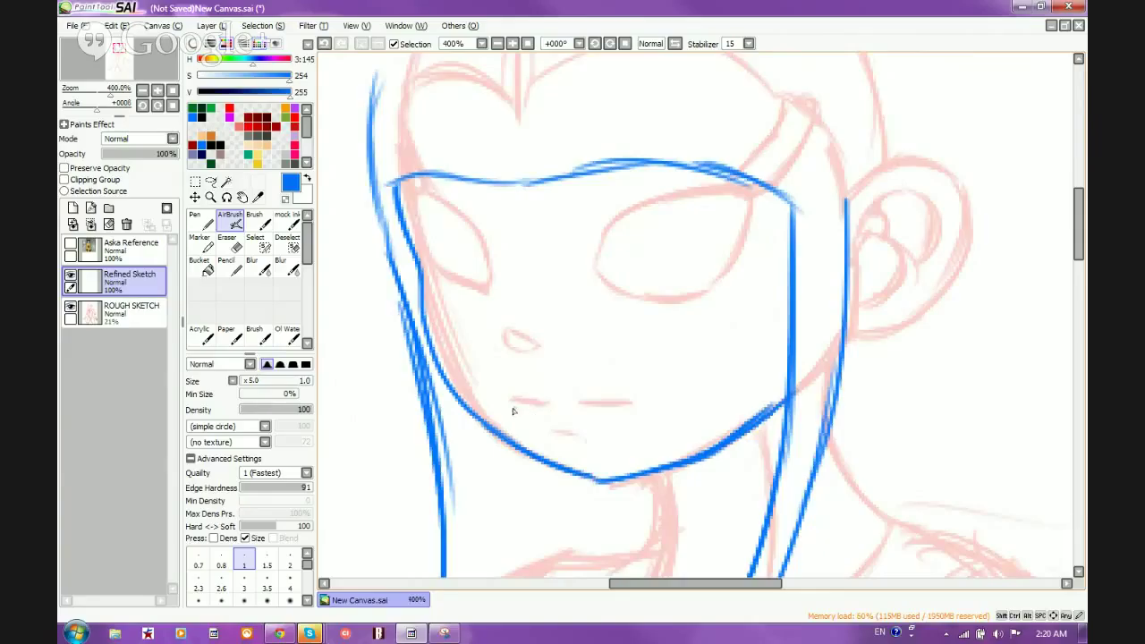
Step: Draw the mouth as two short separate strokes with a small lower-lip stroke beneath them
{"action": "left_click_drag", "start_coordinate": [509, 406], "coordinate": [629, 398]}
{"action": "left_click", "coordinate": [324, 43]}
{"action": "left_click_drag", "start_coordinate": [576, 408], "coordinate": [630, 400]}
{"action": "left_click_drag", "start_coordinate": [547, 432], "coordinate": [590, 425]}
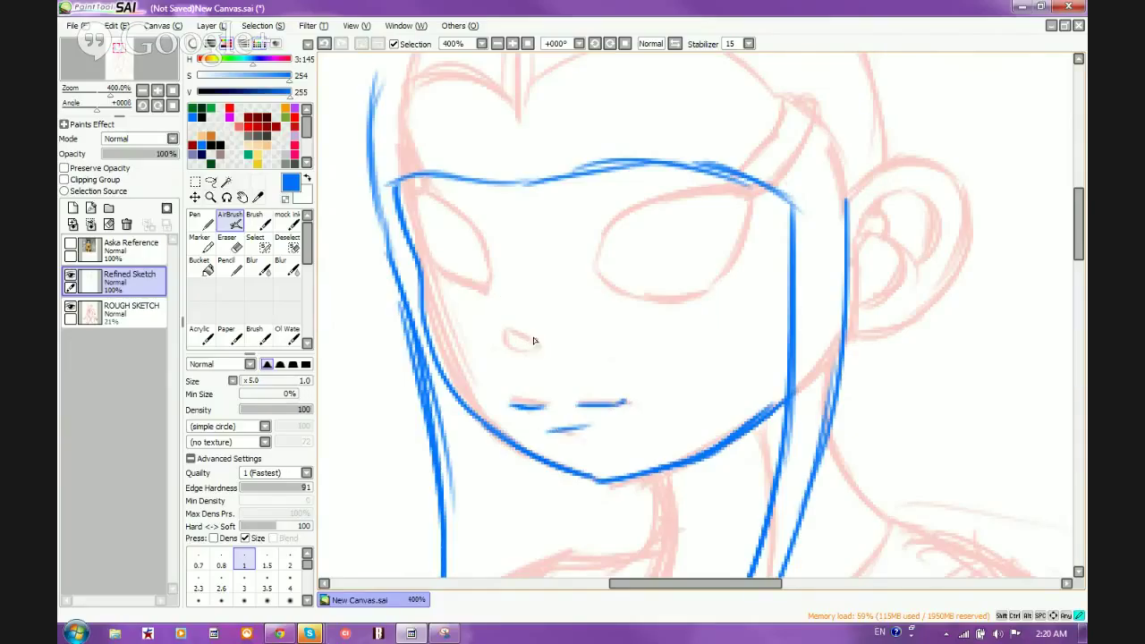
Step: Draw the small rounded nose shape and a short bridge line beside the far eye
{"action": "mouse_move", "coordinate": [537, 336]}
{"action": "left_mouse_down"}
{"action": "mouse_move", "coordinate": [504, 332]}
{"action": "mouse_move", "coordinate": [511, 354]}
{"action": "mouse_move", "coordinate": [541, 346]}
{"action": "mouse_move", "coordinate": [516, 332]}
{"action": "mouse_move", "coordinate": [536, 345]}
{"action": "mouse_move", "coordinate": [525, 363]}
{"action": "mouse_move", "coordinate": [517, 333]}
{"action": "mouse_move", "coordinate": [507, 348]}
{"action": "mouse_move", "coordinate": [541, 352]}
{"action": "left_mouse_up"}
{"action": "left_click", "coordinate": [325, 43]}
{"action": "left_click_drag", "start_coordinate": [501, 257], "coordinate": [505, 294]}
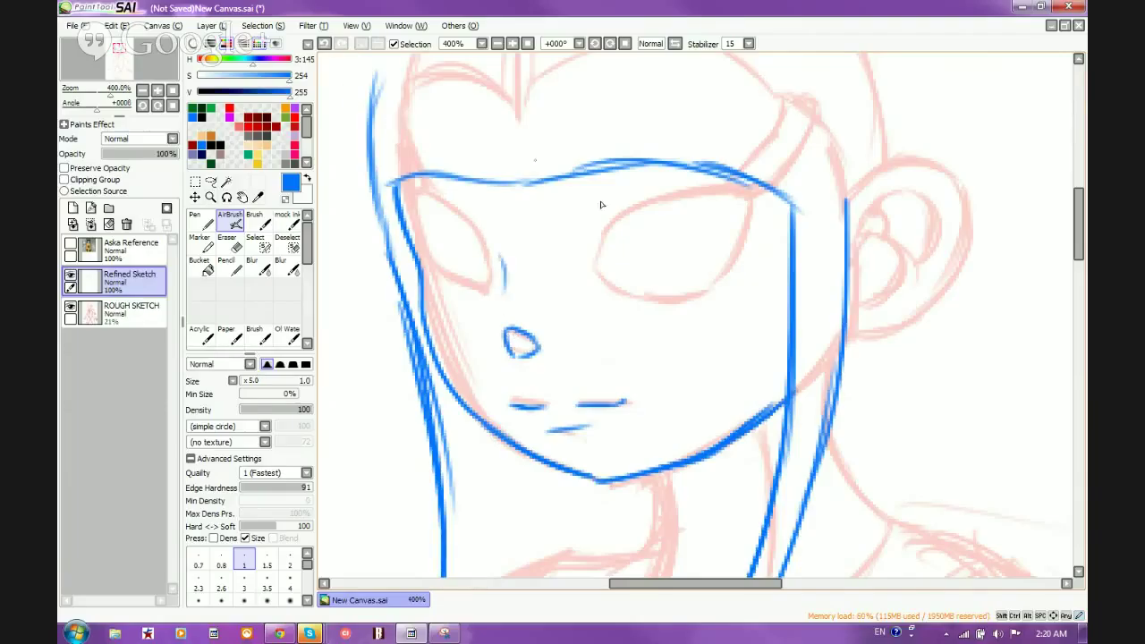
Step: Outline both eyes over the rough shapes, with dark, thickened upper lashes at the outer corners
{"action": "mouse_move", "coordinate": [601, 232]}
{"action": "left_mouse_down"}
{"action": "mouse_move", "coordinate": [701, 198]}
{"action": "mouse_move", "coordinate": [756, 196]}
{"action": "left_mouse_up"}
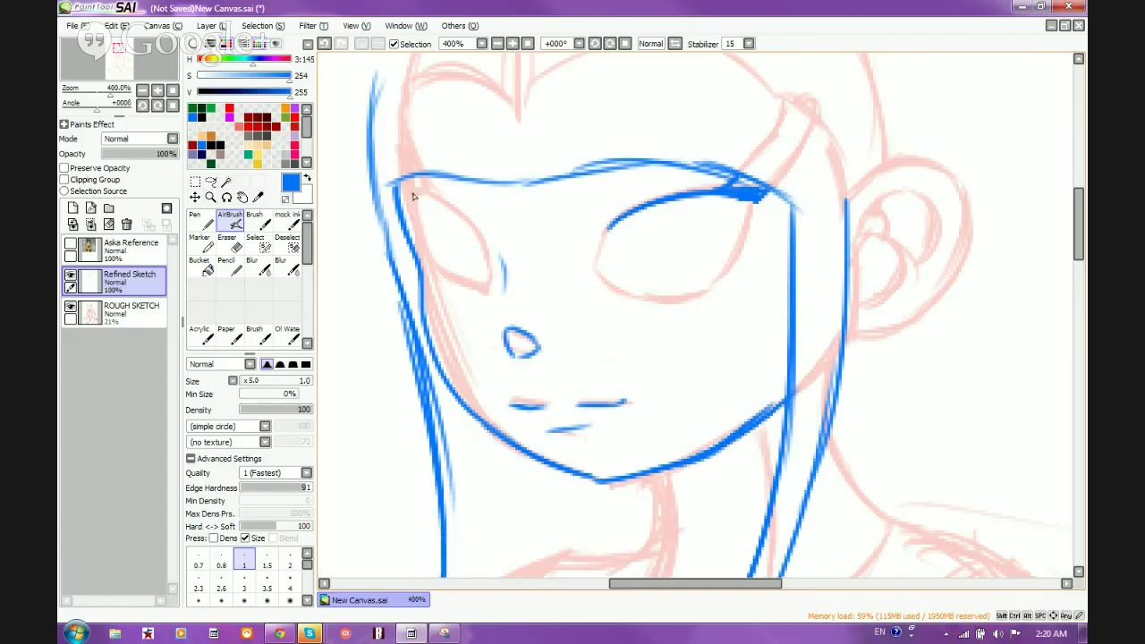
{"action": "mouse_move", "coordinate": [417, 192]}
{"action": "left_mouse_down"}
{"action": "mouse_move", "coordinate": [482, 237]}
{"action": "mouse_move", "coordinate": [467, 225]}
{"action": "mouse_move", "coordinate": [490, 270]}
{"action": "left_mouse_up"}
{"action": "mouse_move", "coordinate": [417, 195]}
{"action": "left_mouse_down"}
{"action": "mouse_move", "coordinate": [427, 256]}
{"action": "mouse_move", "coordinate": [415, 215]}
{"action": "mouse_move", "coordinate": [447, 279]}
{"action": "mouse_move", "coordinate": [487, 289]}
{"action": "left_mouse_up"}
{"action": "left_click_drag", "start_coordinate": [481, 245], "coordinate": [486, 289]}
{"action": "mouse_move", "coordinate": [616, 220]}
{"action": "left_mouse_down"}
{"action": "mouse_move", "coordinate": [603, 288]}
{"action": "mouse_move", "coordinate": [691, 301]}
{"action": "mouse_move", "coordinate": [733, 270]}
{"action": "left_mouse_up"}
{"action": "mouse_move", "coordinate": [751, 208]}
{"action": "left_mouse_down"}
{"action": "mouse_move", "coordinate": [731, 272]}
{"action": "mouse_move", "coordinate": [713, 285]}
{"action": "left_mouse_up"}
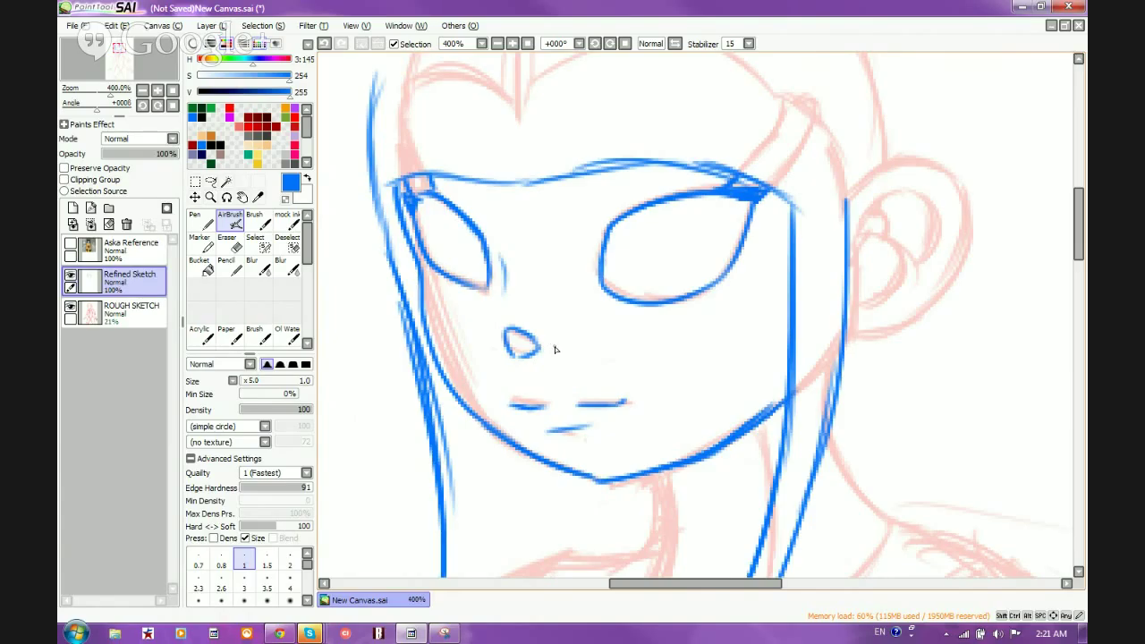
Step: Draw the curved iris edges in both eyes, plus an oval pupil and a small highlight in the near eye
{"action": "left_click_drag", "start_coordinate": [633, 215], "coordinate": [644, 301]}
{"action": "mouse_move", "coordinate": [696, 195]}
{"action": "left_mouse_down"}
{"action": "mouse_move", "coordinate": [714, 246]}
{"action": "mouse_move", "coordinate": [713, 288]}
{"action": "left_mouse_up"}
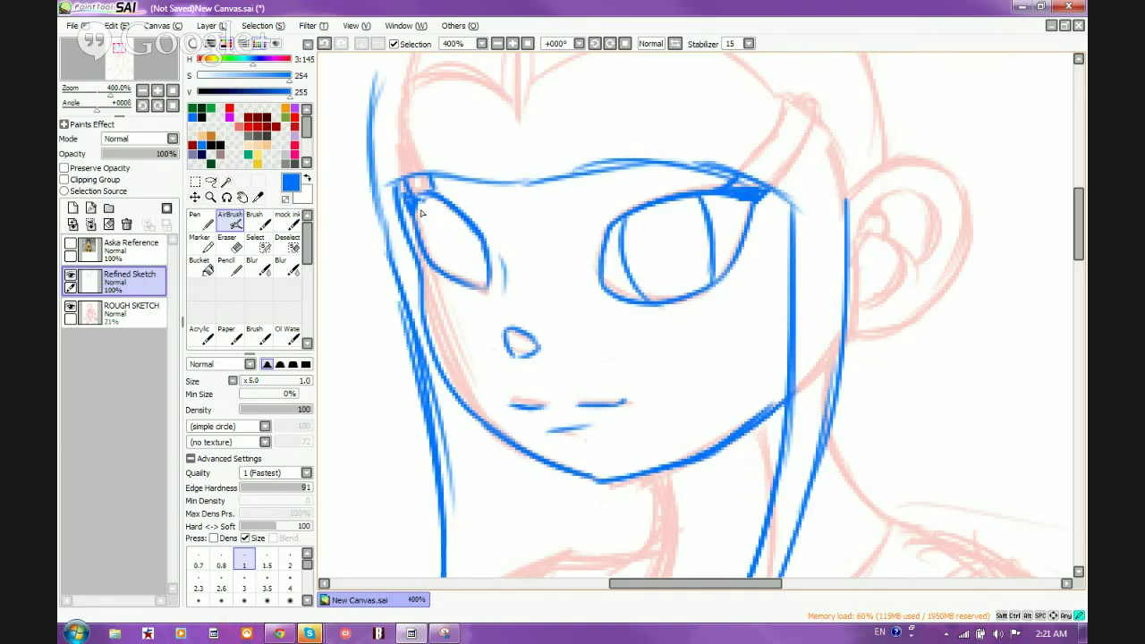
{"action": "mouse_move", "coordinate": [421, 202]}
{"action": "left_mouse_down"}
{"action": "mouse_move", "coordinate": [427, 243]}
{"action": "mouse_move", "coordinate": [465, 281]}
{"action": "left_mouse_up"}
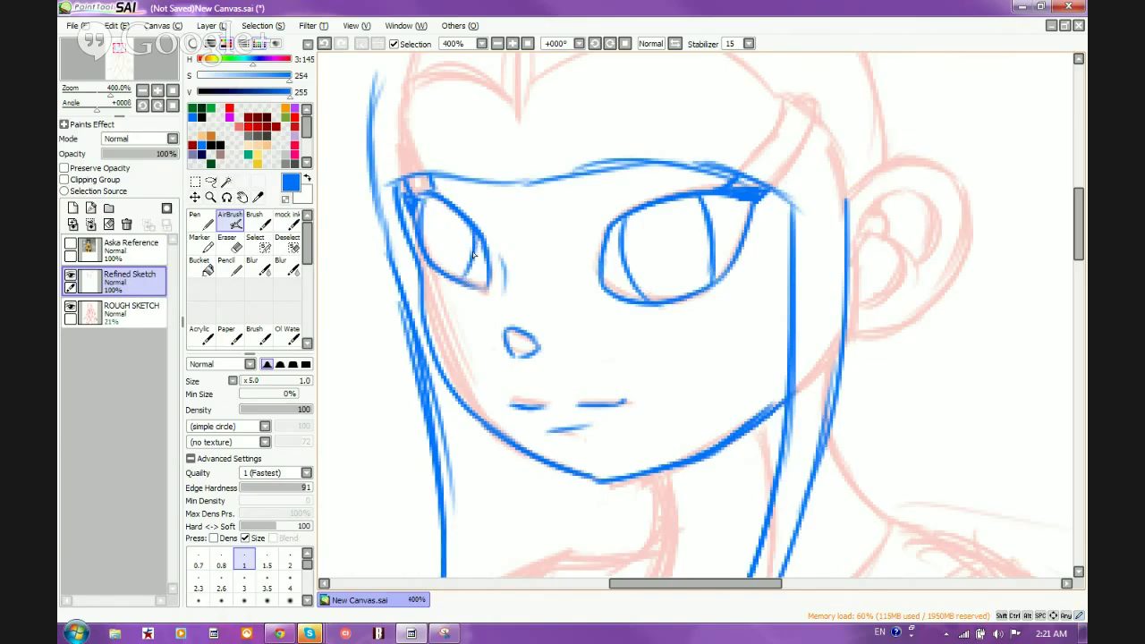
{"action": "left_click_drag", "start_coordinate": [476, 240], "coordinate": [472, 281]}
{"action": "left_click_drag", "start_coordinate": [648, 211], "coordinate": [645, 236]}
{"action": "left_click_drag", "start_coordinate": [693, 271], "coordinate": [706, 260]}
{"action": "mouse_move", "coordinate": [646, 230]}
{"action": "left_mouse_down"}
{"action": "mouse_move", "coordinate": [677, 270]}
{"action": "mouse_move", "coordinate": [654, 255]}
{"action": "mouse_move", "coordinate": [683, 277]}
{"action": "mouse_move", "coordinate": [676, 239]}
{"action": "mouse_move", "coordinate": [654, 221]}
{"action": "mouse_move", "coordinate": [673, 219]}
{"action": "mouse_move", "coordinate": [683, 260]}
{"action": "mouse_move", "coordinate": [644, 218]}
{"action": "left_mouse_up"}
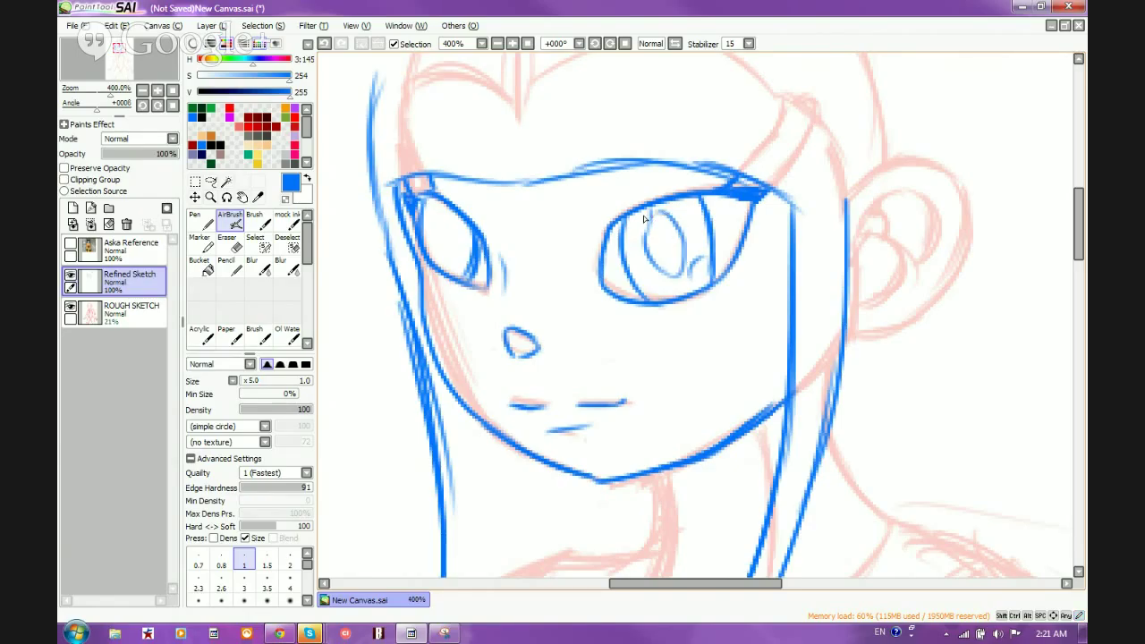
{"action": "mouse_move", "coordinate": [442, 207]}
{"action": "left_mouse_down"}
{"action": "mouse_move", "coordinate": [459, 261]}
{"action": "mouse_move", "coordinate": [467, 251]}
{"action": "mouse_move", "coordinate": [448, 270]}
{"action": "left_mouse_up"}
{"action": "mouse_move", "coordinate": [438, 220]}
{"action": "left_mouse_down"}
{"action": "mouse_move", "coordinate": [436, 255]}
{"action": "mouse_move", "coordinate": [453, 262]}
{"action": "mouse_move", "coordinate": [456, 213]}
{"action": "mouse_move", "coordinate": [450, 257]}
{"action": "mouse_move", "coordinate": [456, 231]}
{"action": "left_mouse_up"}
{"action": "left_click_drag", "start_coordinate": [457, 231], "coordinate": [433, 219]}
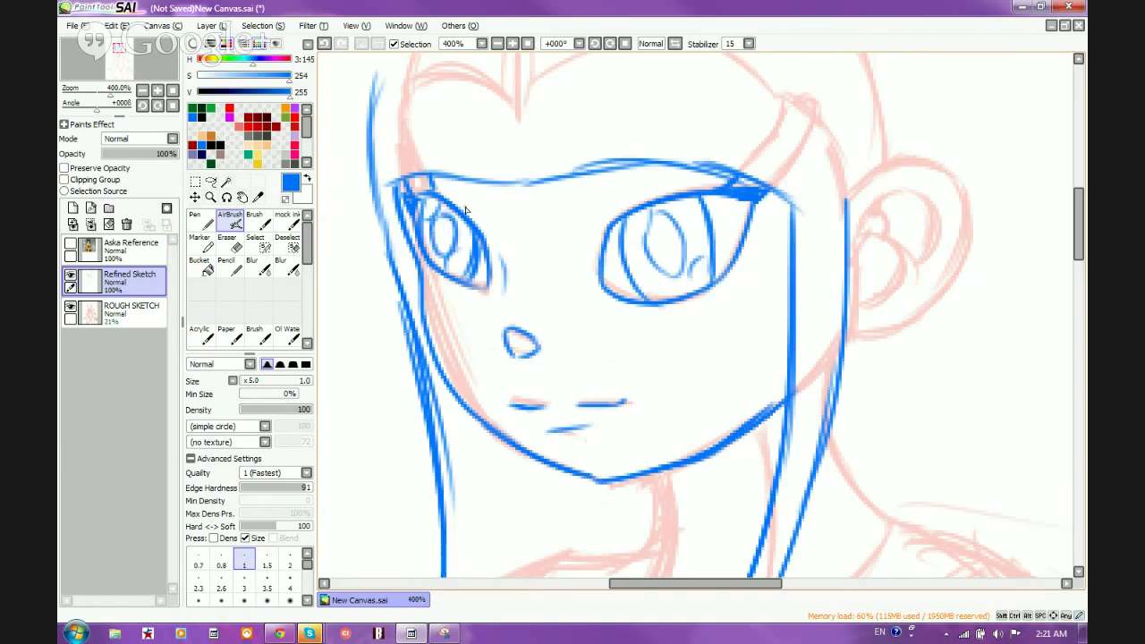
{"action": "scroll", "coordinate": [808, 302], "scroll_direction": "down", "scroll_amount": 2}
{"action": "scroll", "coordinate": [808, 302], "scroll_direction": "up", "scroll_amount": 2}
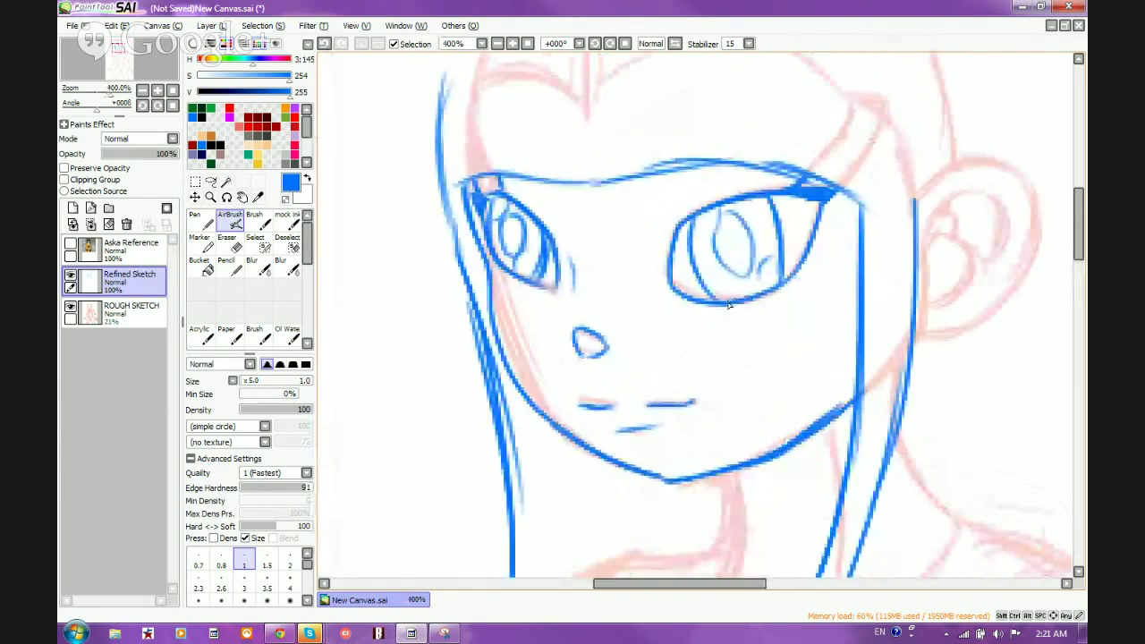
{"action": "left_click", "coordinate": [325, 44]}
{"action": "left_click", "coordinate": [325, 44]}
{"action": "left_click", "coordinate": [325, 44]}
{"action": "left_click", "coordinate": [325, 44]}
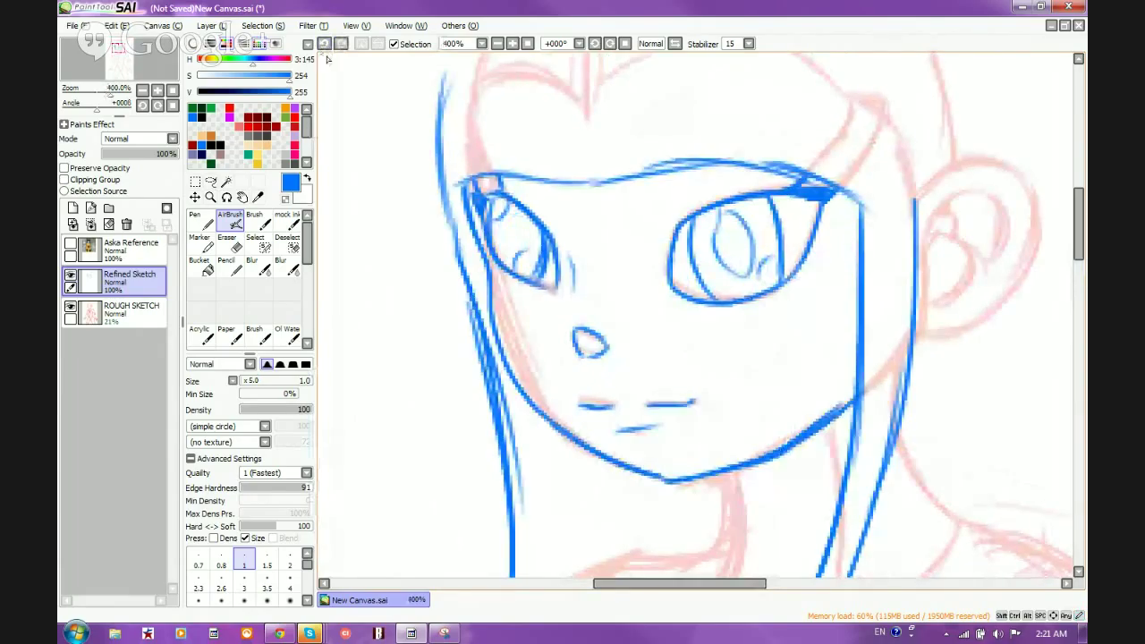
{"action": "mouse_move", "coordinate": [514, 213]}
{"action": "left_mouse_down"}
{"action": "mouse_move", "coordinate": [511, 255]}
{"action": "mouse_move", "coordinate": [507, 220]}
{"action": "mouse_move", "coordinate": [511, 260]}
{"action": "mouse_move", "coordinate": [536, 231]}
{"action": "mouse_move", "coordinate": [517, 261]}
{"action": "left_mouse_up"}
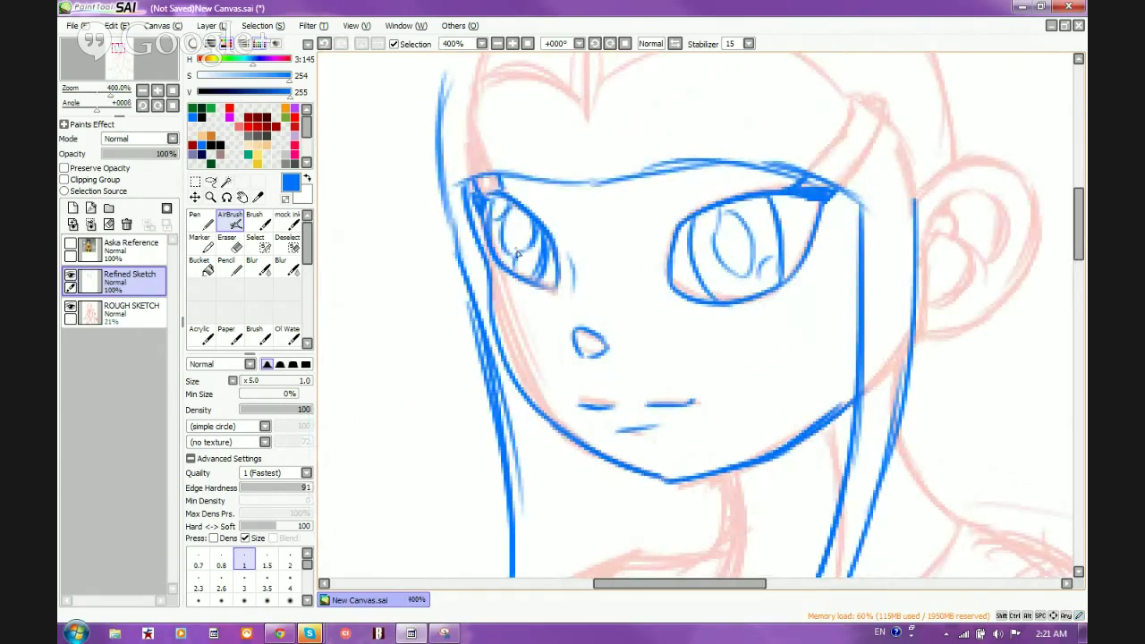
{"action": "left_click_drag", "start_coordinate": [696, 243], "coordinate": [708, 239]}
{"action": "scroll", "coordinate": [665, 213], "scroll_direction": "down", "scroll_amount": 5}
{"action": "scroll", "coordinate": [658, 238], "scroll_direction": "up", "scroll_amount": 5}
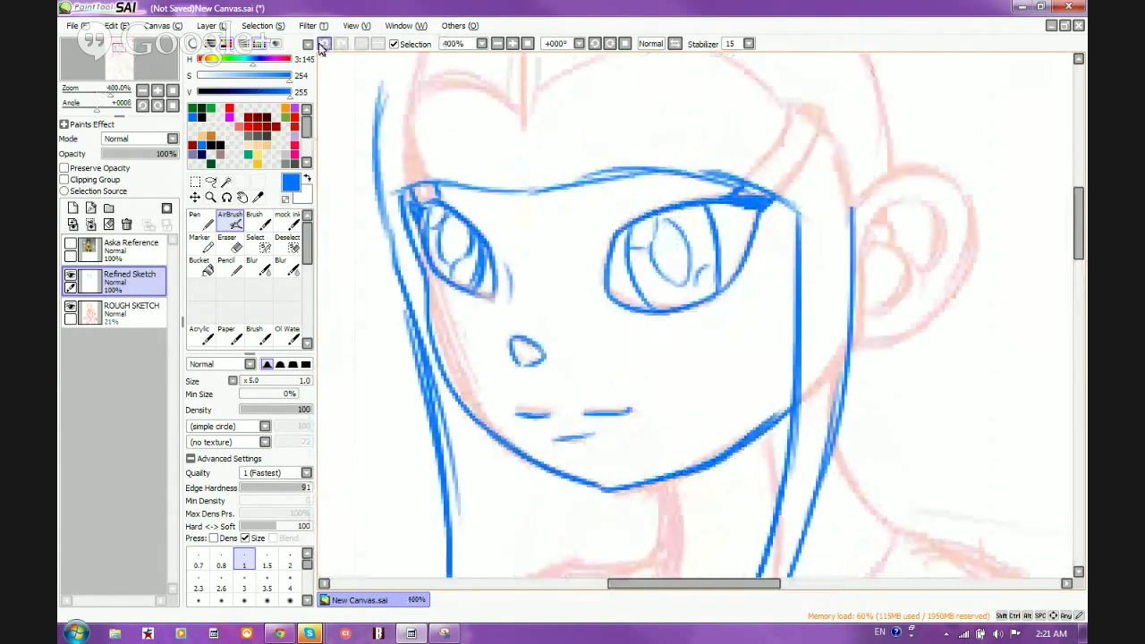
{"action": "left_click", "coordinate": [325, 44]}
{"action": "left_click", "coordinate": [325, 44]}
{"action": "left_click", "coordinate": [325, 44]}
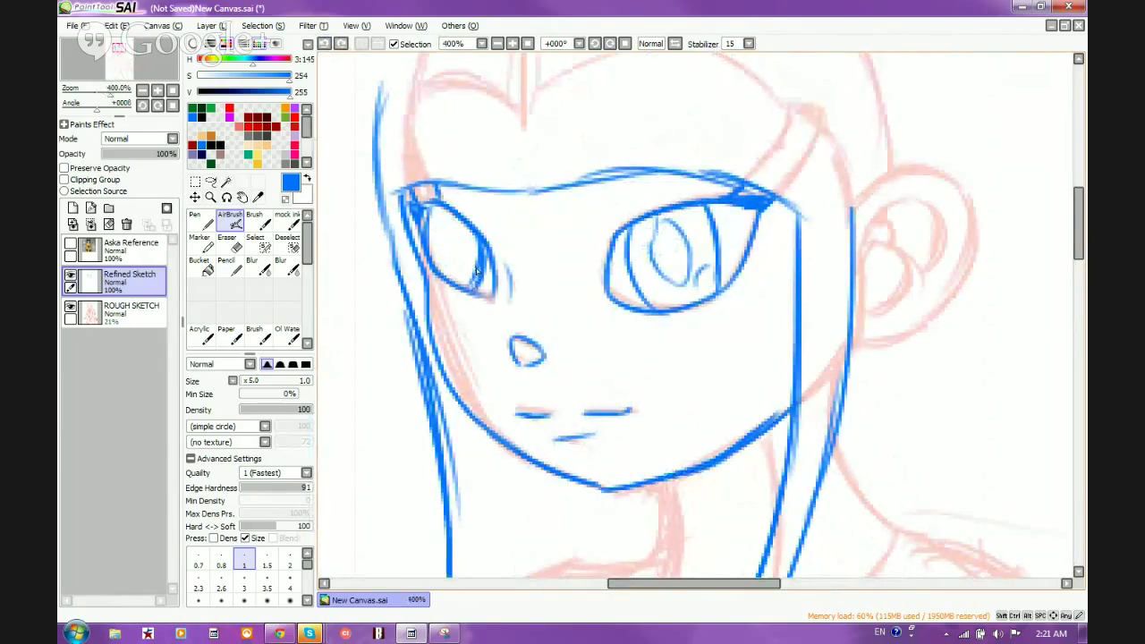
Step: Erase the far eye's iris lines and redraw its inner edge, oval pupil and highlights with the AirBrush
{"action": "key", "text": "e"}
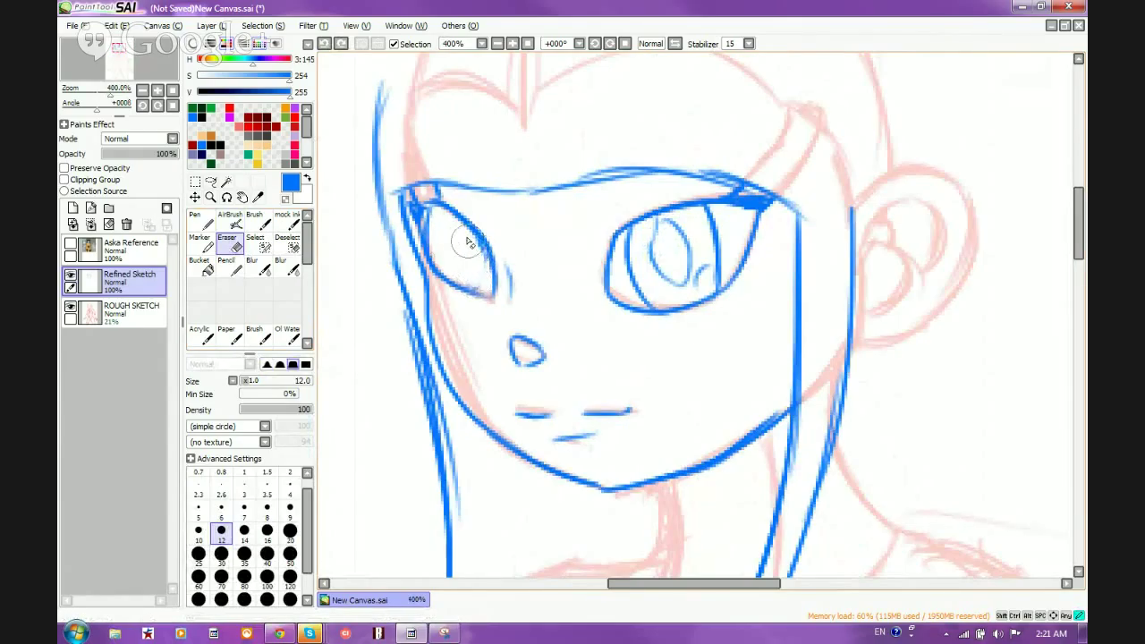
{"action": "key", "text": "v"}
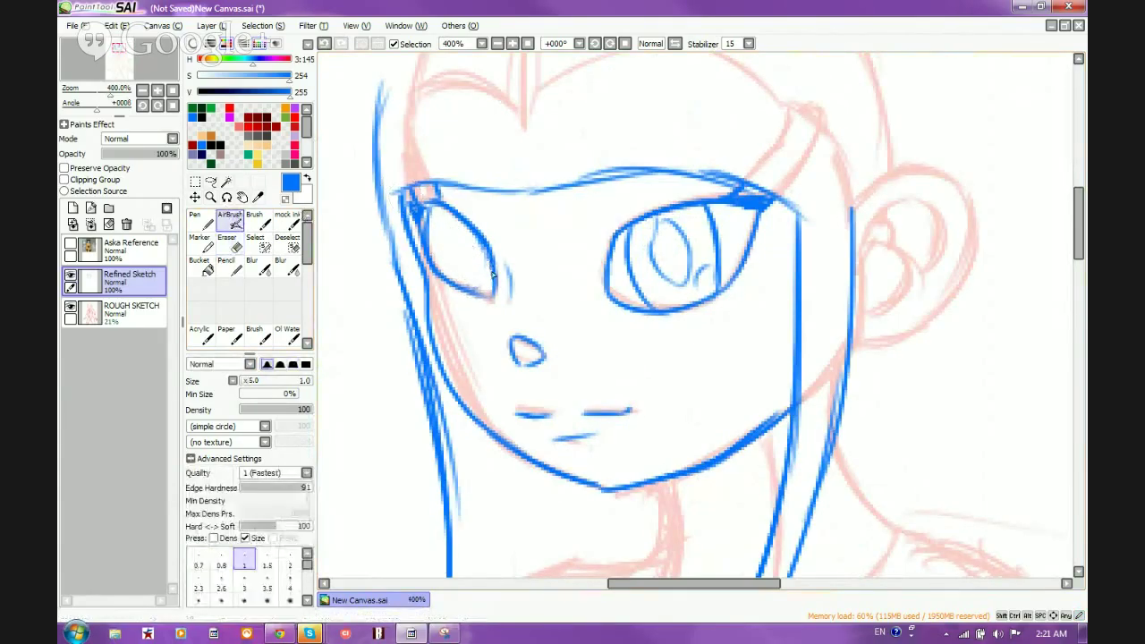
{"action": "left_click_drag", "start_coordinate": [495, 253], "coordinate": [479, 300]}
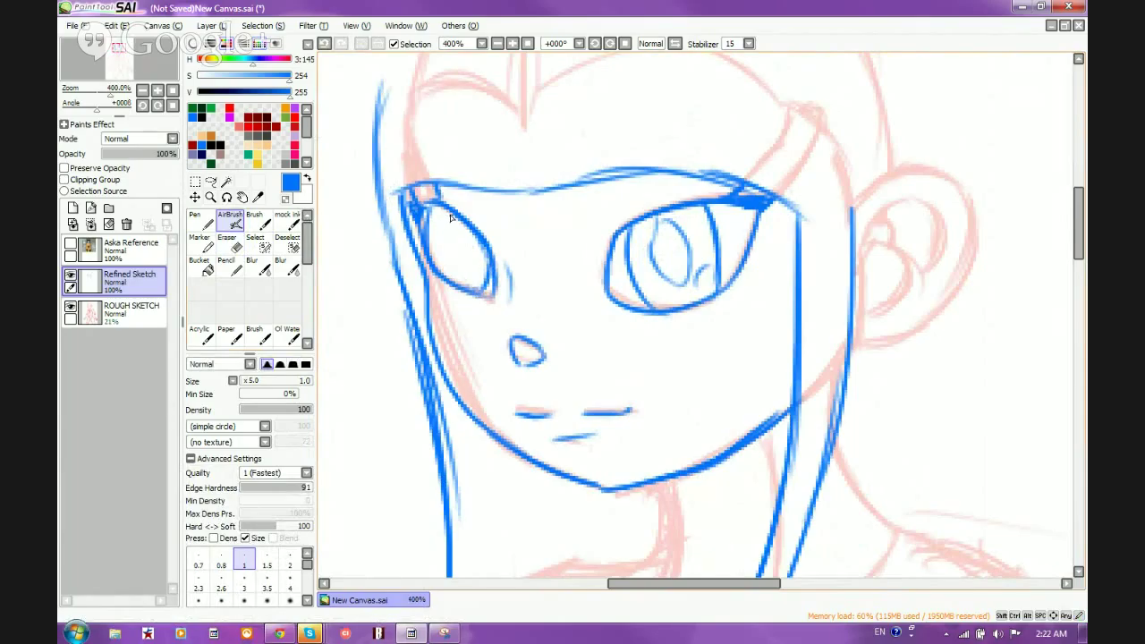
{"action": "mouse_move", "coordinate": [452, 216]}
{"action": "left_mouse_down"}
{"action": "mouse_move", "coordinate": [447, 258]}
{"action": "mouse_move", "coordinate": [446, 247]}
{"action": "mouse_move", "coordinate": [472, 274]}
{"action": "mouse_move", "coordinate": [473, 240]}
{"action": "mouse_move", "coordinate": [450, 227]}
{"action": "mouse_move", "coordinate": [461, 222]}
{"action": "mouse_move", "coordinate": [471, 266]}
{"action": "mouse_move", "coordinate": [454, 220]}
{"action": "left_mouse_up"}
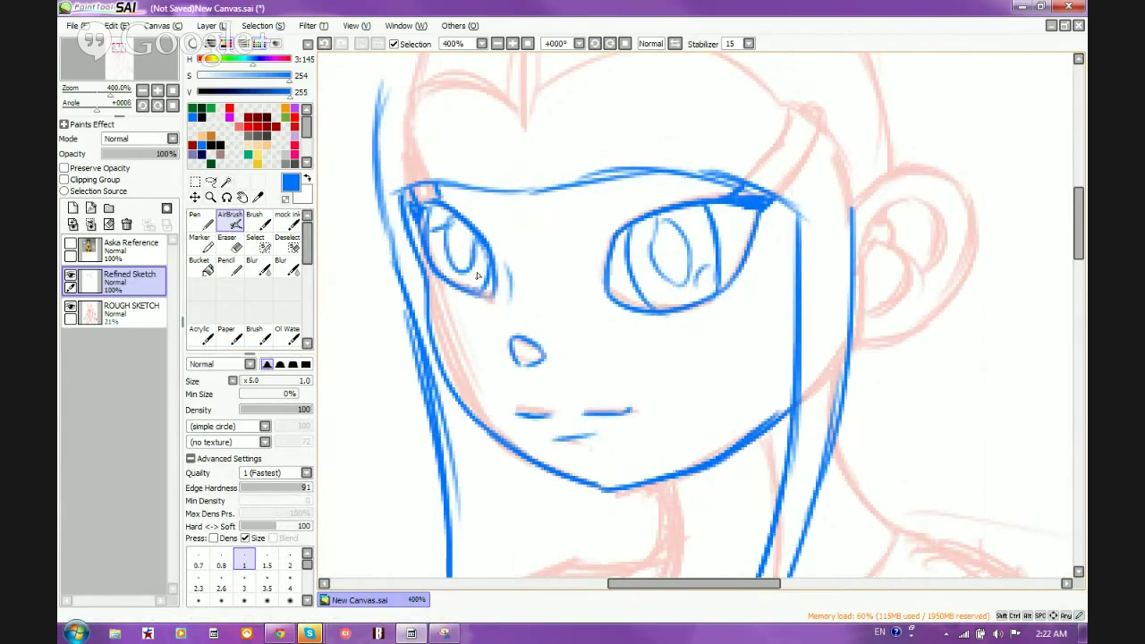
{"action": "mouse_move", "coordinate": [487, 262]}
{"action": "left_mouse_down"}
{"action": "mouse_move", "coordinate": [470, 284]}
{"action": "mouse_move", "coordinate": [485, 278]}
{"action": "left_mouse_up"}
Step: Shade the pupils of both eyes with blue strokes and erase small highlights in them with a size 3 Eraser
{"action": "mouse_move", "coordinate": [631, 247]}
{"action": "left_mouse_down"}
{"action": "mouse_move", "coordinate": [690, 240]}
{"action": "mouse_move", "coordinate": [655, 240]}
{"action": "mouse_move", "coordinate": [666, 225]}
{"action": "mouse_move", "coordinate": [660, 269]}
{"action": "left_mouse_up"}
{"action": "mouse_move", "coordinate": [677, 229]}
{"action": "left_mouse_down"}
{"action": "mouse_move", "coordinate": [663, 270]}
{"action": "mouse_move", "coordinate": [672, 274]}
{"action": "left_mouse_up"}
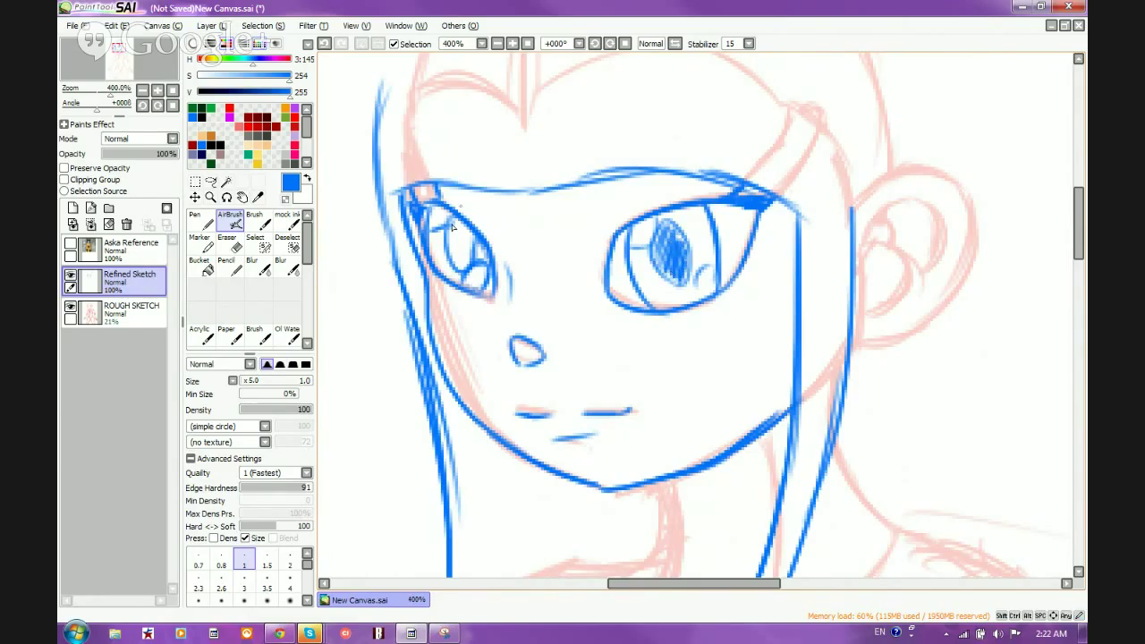
{"action": "mouse_move", "coordinate": [453, 226]}
{"action": "left_mouse_down"}
{"action": "mouse_move", "coordinate": [452, 261]}
{"action": "mouse_move", "coordinate": [472, 257]}
{"action": "left_mouse_up"}
{"action": "left_click", "coordinate": [236, 247]}
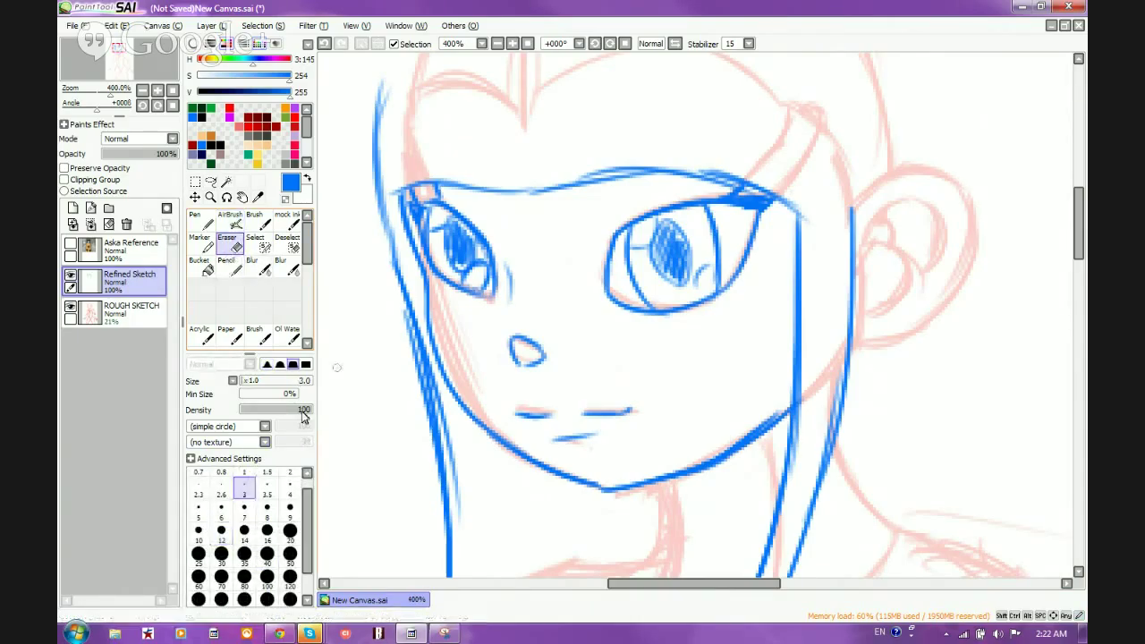
{"action": "left_click_drag", "start_coordinate": [449, 230], "coordinate": [452, 230]}
{"action": "left_click_drag", "start_coordinate": [673, 224], "coordinate": [662, 243]}
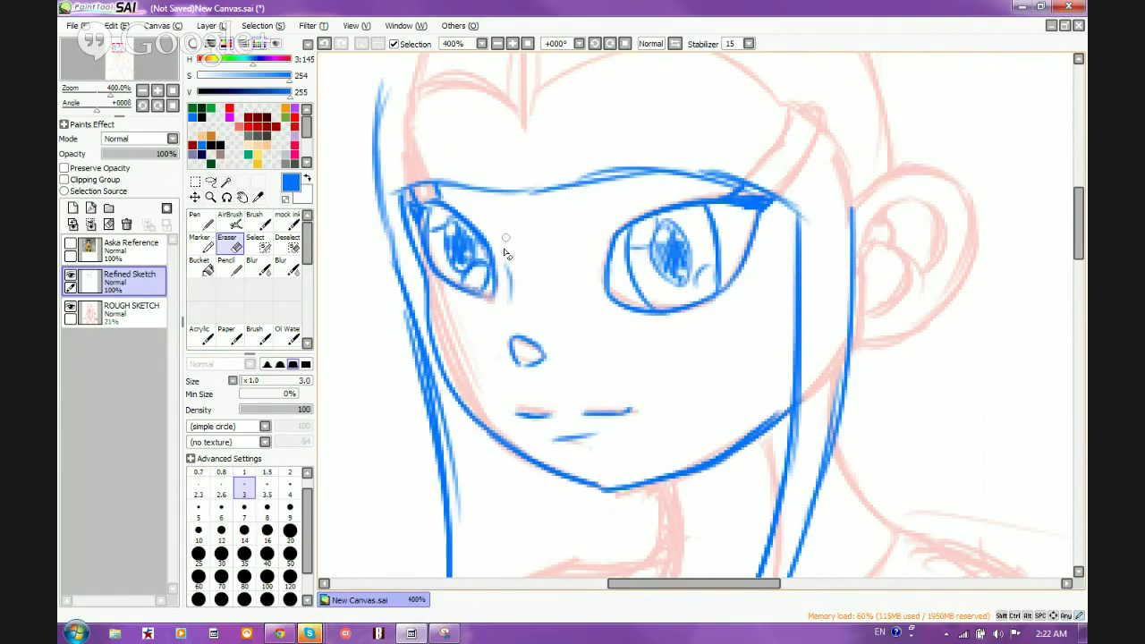
Step: Draw the near ear's outer outline and inner folds with the AirBrush
{"action": "scroll", "coordinate": [598, 310], "scroll_direction": "down", "scroll_amount": 3}
{"action": "scroll", "coordinate": [597, 222], "scroll_direction": "up", "scroll_amount": 2}
{"action": "scroll", "coordinate": [598, 222], "scroll_direction": "down", "scroll_amount": 2}
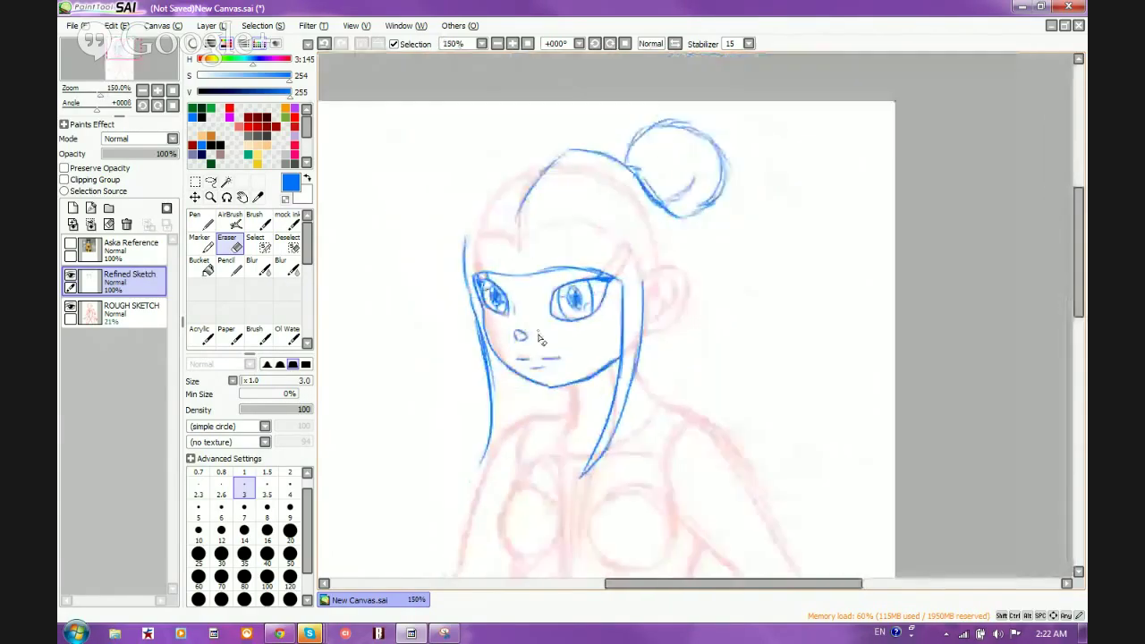
{"action": "scroll", "coordinate": [526, 179], "scroll_direction": "up", "scroll_amount": 1}
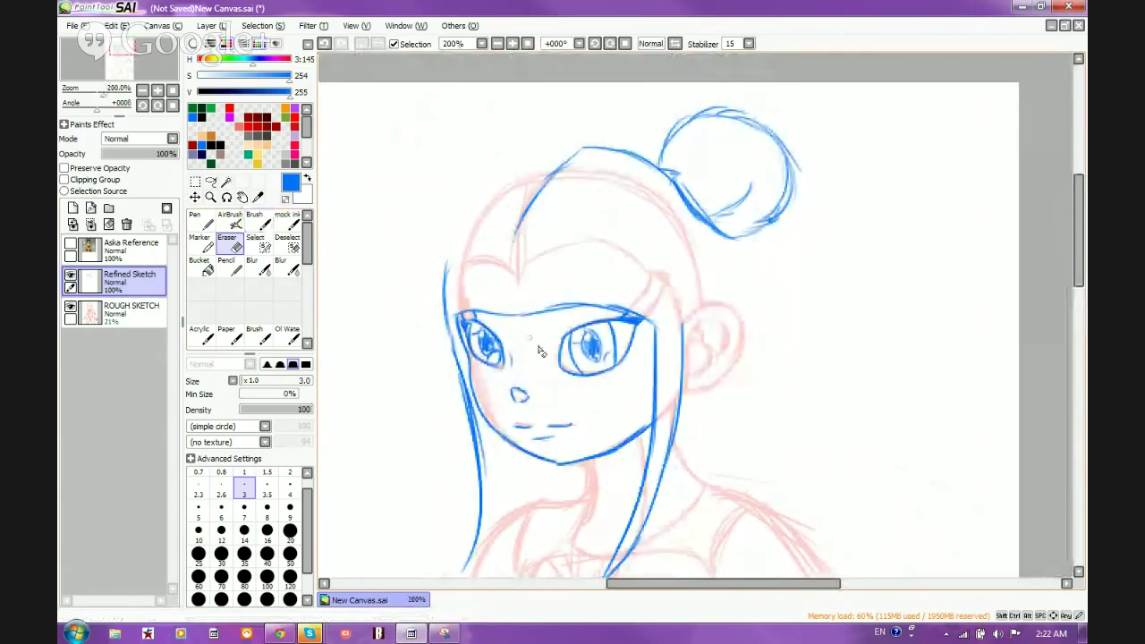
{"action": "left_click", "coordinate": [229, 227]}
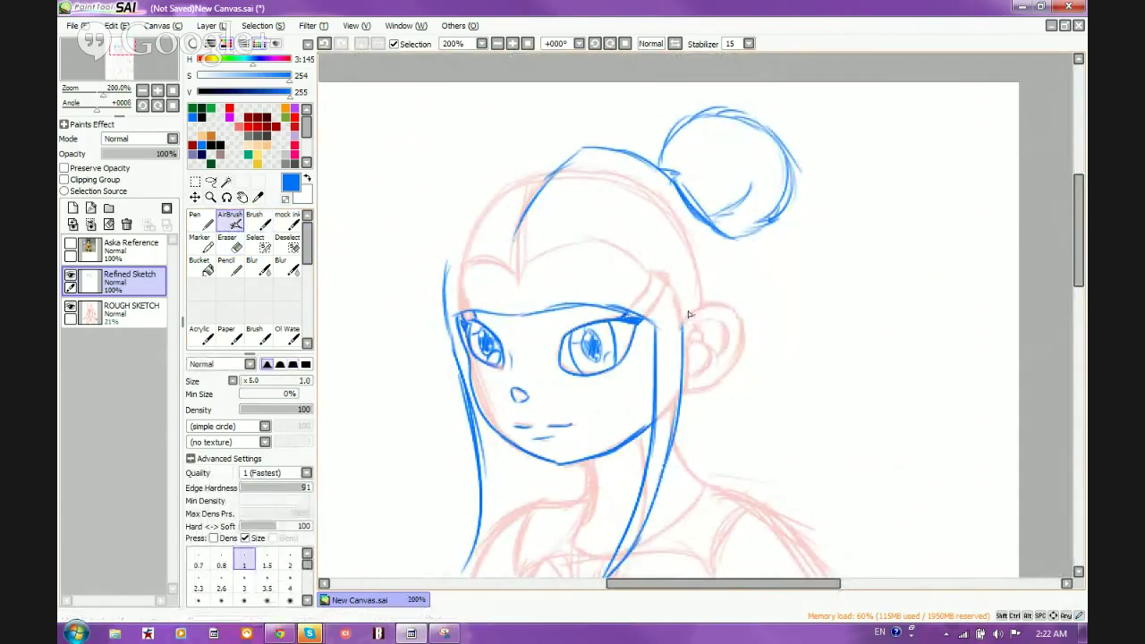
{"action": "mouse_move", "coordinate": [682, 333]}
{"action": "left_mouse_down"}
{"action": "mouse_move", "coordinate": [704, 309]}
{"action": "mouse_move", "coordinate": [743, 327]}
{"action": "mouse_move", "coordinate": [686, 392]}
{"action": "left_mouse_up"}
{"action": "mouse_move", "coordinate": [707, 320]}
{"action": "left_mouse_down"}
{"action": "mouse_move", "coordinate": [719, 358]}
{"action": "mouse_move", "coordinate": [702, 337]}
{"action": "mouse_move", "coordinate": [694, 378]}
{"action": "mouse_move", "coordinate": [695, 365]}
{"action": "left_mouse_up"}
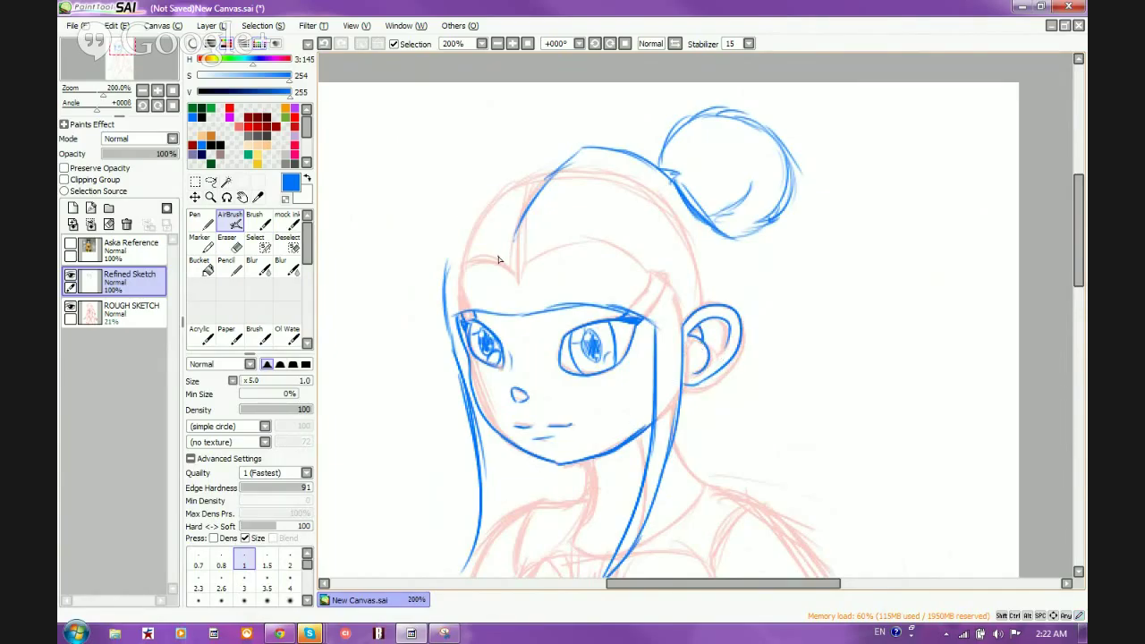
Step: Draw the curved hairline across the forehead on the near and far sides of the parting
{"action": "mouse_move", "coordinate": [552, 236]}
{"action": "left_mouse_down"}
{"action": "mouse_move", "coordinate": [617, 230]}
{"action": "mouse_move", "coordinate": [667, 264]}
{"action": "left_mouse_up"}
{"action": "left_click", "coordinate": [324, 43]}
{"action": "mouse_move", "coordinate": [564, 228]}
{"action": "left_mouse_down"}
{"action": "mouse_move", "coordinate": [598, 231]}
{"action": "mouse_move", "coordinate": [662, 285]}
{"action": "left_mouse_up"}
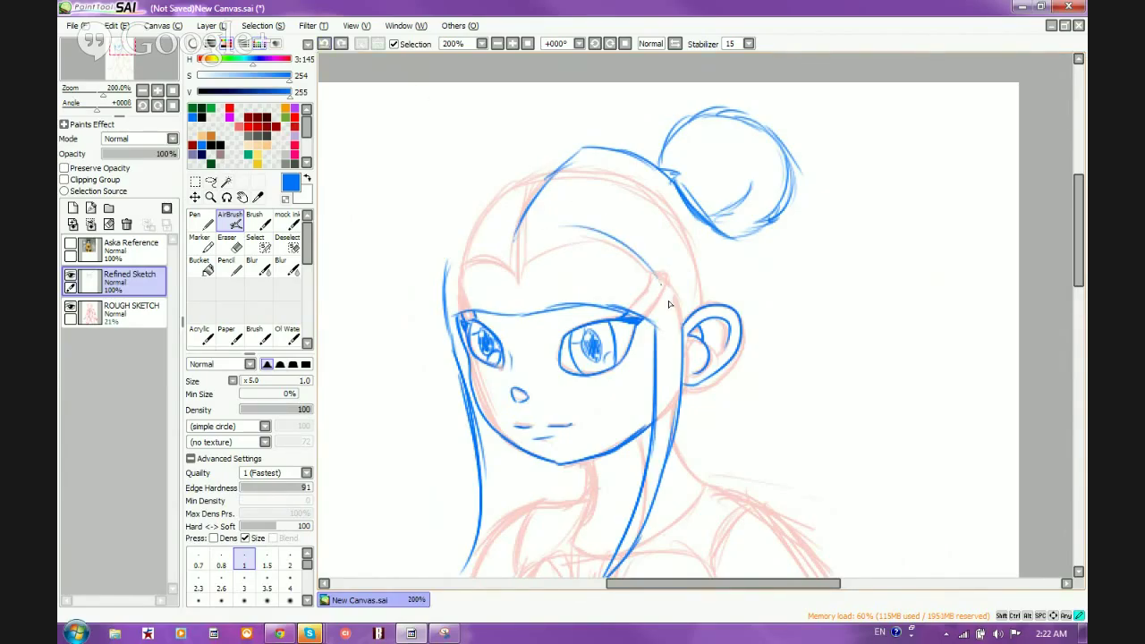
{"action": "mouse_move", "coordinate": [493, 237]}
{"action": "left_mouse_down"}
{"action": "mouse_move", "coordinate": [441, 268]}
{"action": "mouse_move", "coordinate": [448, 291]}
{"action": "left_mouse_up"}
Step: Draw the far side of the hair's crown from the parting down to the far temple, replacing the first attempt
{"action": "mouse_move", "coordinate": [567, 154]}
{"action": "left_mouse_down"}
{"action": "mouse_move", "coordinate": [480, 178]}
{"action": "mouse_move", "coordinate": [496, 161]}
{"action": "mouse_move", "coordinate": [448, 217]}
{"action": "left_mouse_up"}
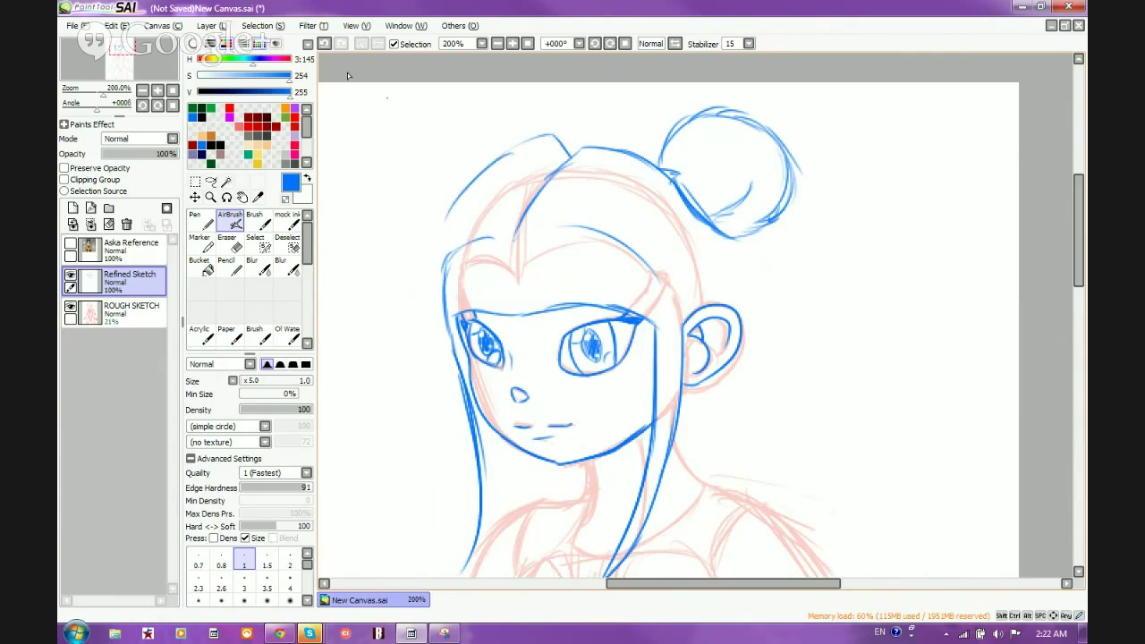
{"action": "left_click", "coordinate": [323, 43]}
{"action": "left_click", "coordinate": [324, 43]}
{"action": "mouse_move", "coordinate": [569, 161]}
{"action": "left_mouse_down"}
{"action": "mouse_move", "coordinate": [462, 208]}
{"action": "mouse_move", "coordinate": [464, 191]}
{"action": "mouse_move", "coordinate": [446, 258]}
{"action": "mouse_move", "coordinate": [458, 259]}
{"action": "mouse_move", "coordinate": [501, 176]}
{"action": "left_mouse_up"}
{"action": "left_click_drag", "start_coordinate": [468, 218], "coordinate": [521, 163]}
{"action": "left_click_drag", "start_coordinate": [481, 199], "coordinate": [524, 158]}
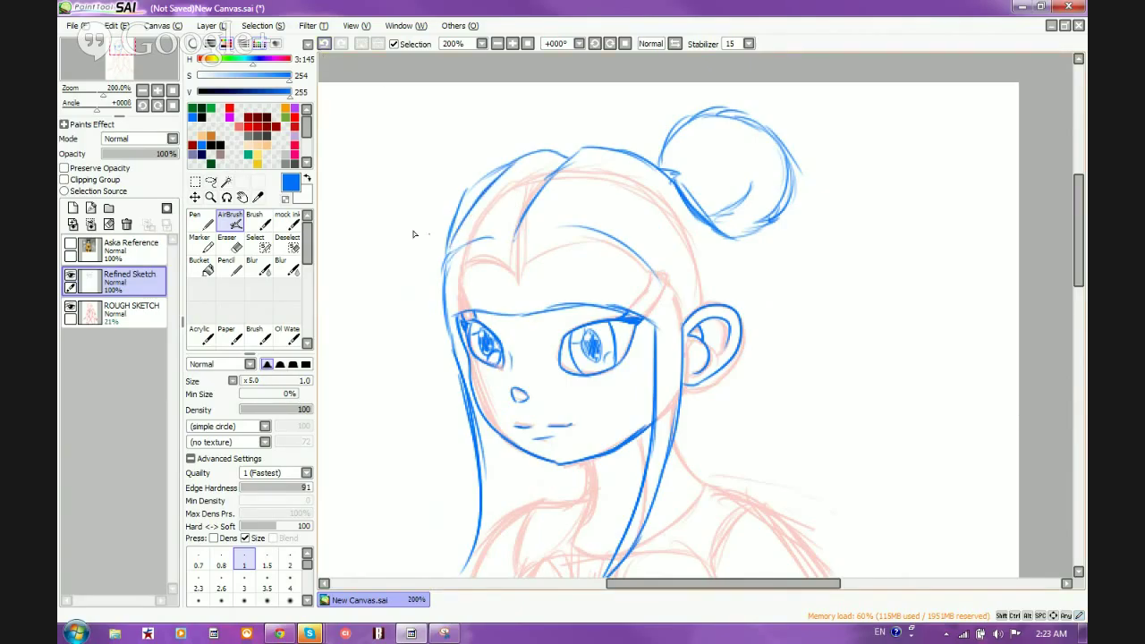
Step: Clean up the stray lines along the far crown outline with the Eraser, enlarging it to size 9
{"action": "left_click", "coordinate": [226, 242]}
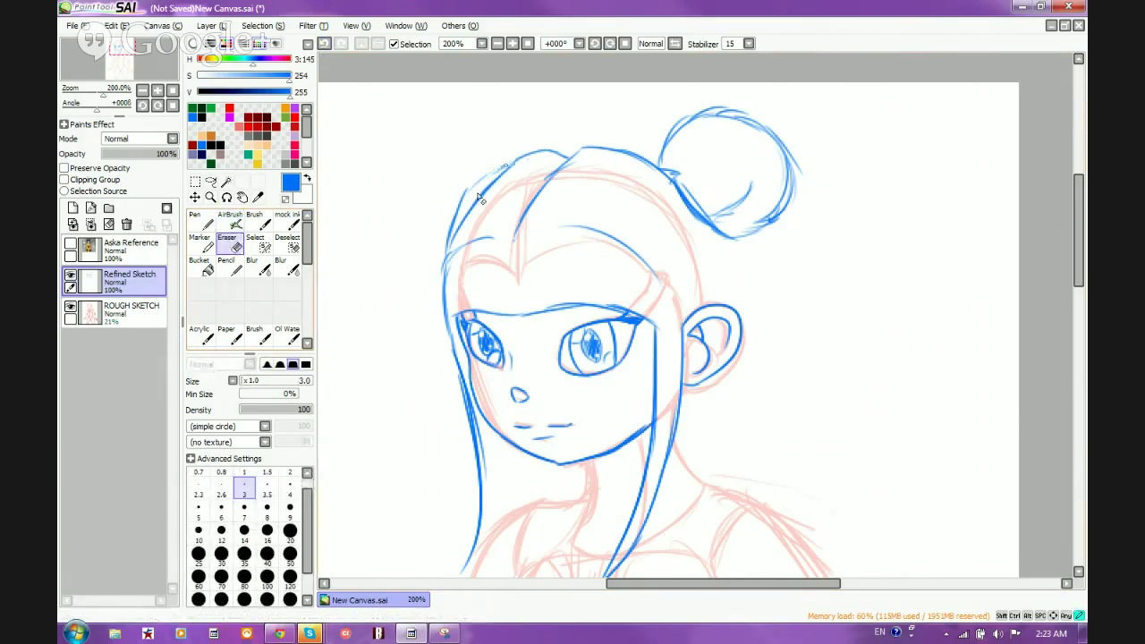
{"action": "key", "text": "bracketright"}
{"action": "key", "text": "bracketright"}
{"action": "key", "text": "bracketright"}
{"action": "key", "text": "bracketright"}
{"action": "key", "text": "bracketright"}
{"action": "key", "text": "bracketright"}
{"action": "key", "text": "bracketright"}
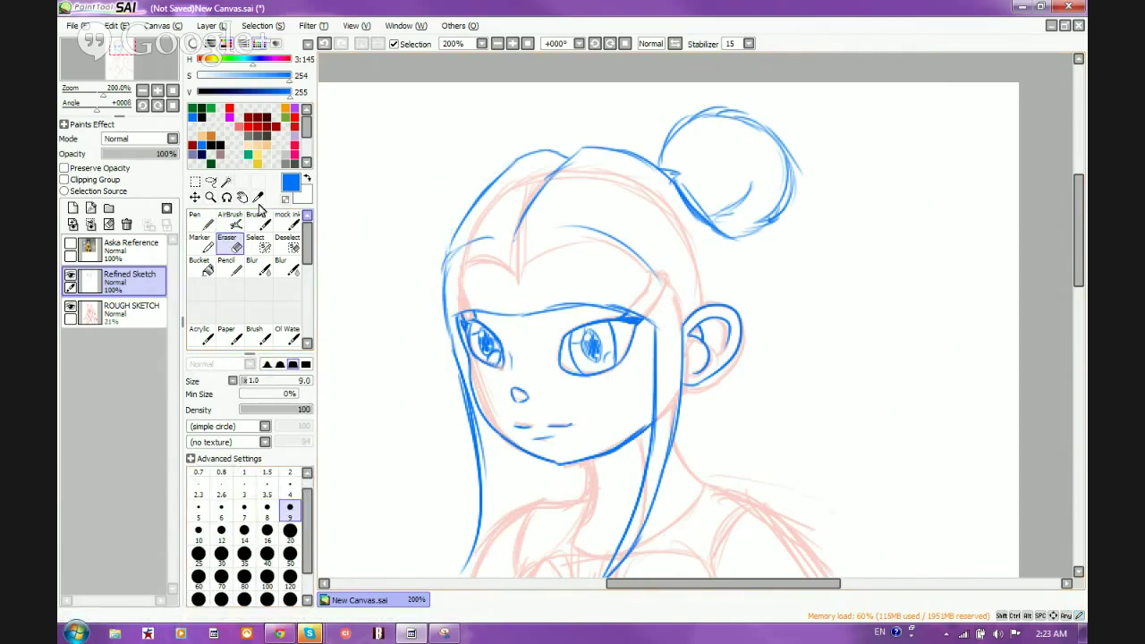
Step: Draw the round hair bun on the far side of the head with the AirBrush
{"action": "left_click", "coordinate": [236, 221]}
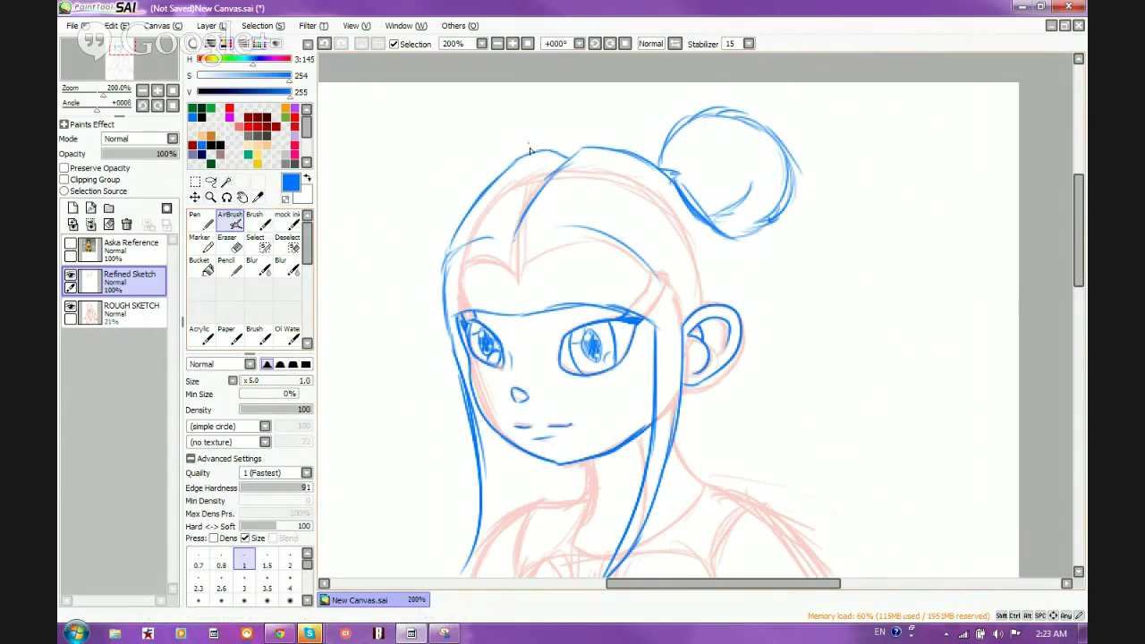
{"action": "mouse_move", "coordinate": [530, 152]}
{"action": "left_mouse_down"}
{"action": "mouse_move", "coordinate": [499, 114]}
{"action": "mouse_move", "coordinate": [425, 136]}
{"action": "mouse_move", "coordinate": [452, 136]}
{"action": "mouse_move", "coordinate": [433, 134]}
{"action": "mouse_move", "coordinate": [417, 176]}
{"action": "left_mouse_up"}
{"action": "mouse_move", "coordinate": [431, 127]}
{"action": "left_mouse_down"}
{"action": "mouse_move", "coordinate": [413, 200]}
{"action": "mouse_move", "coordinate": [411, 181]}
{"action": "mouse_move", "coordinate": [435, 230]}
{"action": "mouse_move", "coordinate": [420, 207]}
{"action": "mouse_move", "coordinate": [460, 225]}
{"action": "mouse_move", "coordinate": [440, 237]}
{"action": "mouse_move", "coordinate": [430, 219]}
{"action": "mouse_move", "coordinate": [455, 240]}
{"action": "left_mouse_up"}
{"action": "left_click_drag", "start_coordinate": [438, 126], "coordinate": [480, 111]}
{"action": "left_click_drag", "start_coordinate": [481, 111], "coordinate": [528, 158]}
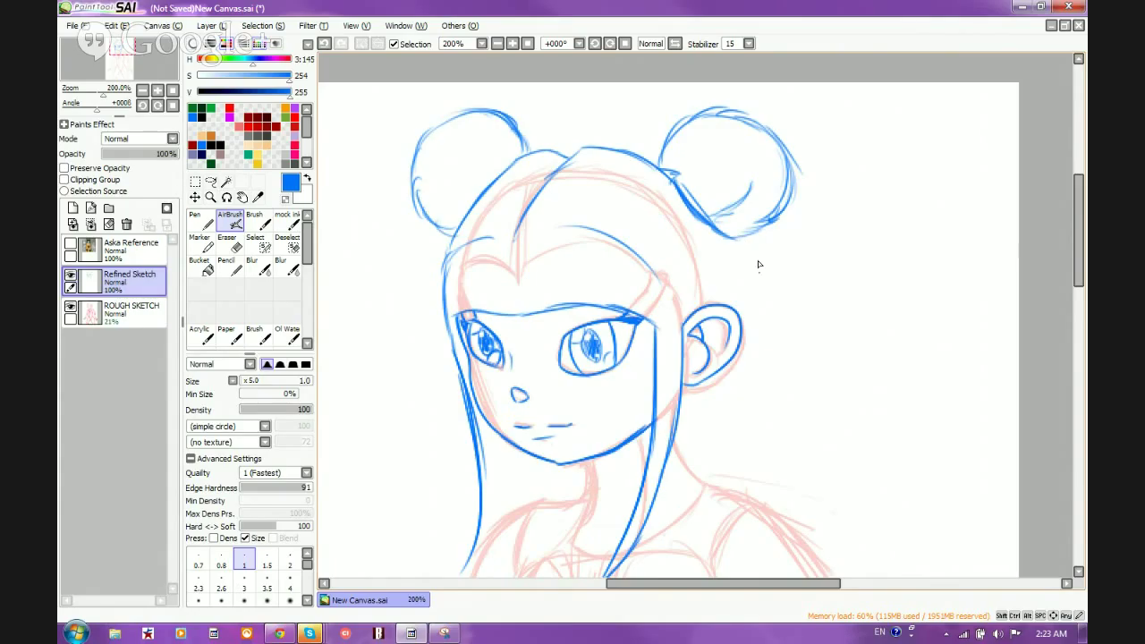
Step: Draw the long back hair edge falling from the near bun past the shoulder and darken the crown line beside the bun
{"action": "mouse_move", "coordinate": [750, 236]}
{"action": "left_mouse_down"}
{"action": "mouse_move", "coordinate": [780, 289]}
{"action": "mouse_move", "coordinate": [787, 380]}
{"action": "left_mouse_up"}
{"action": "left_click_drag", "start_coordinate": [631, 152], "coordinate": [662, 168]}
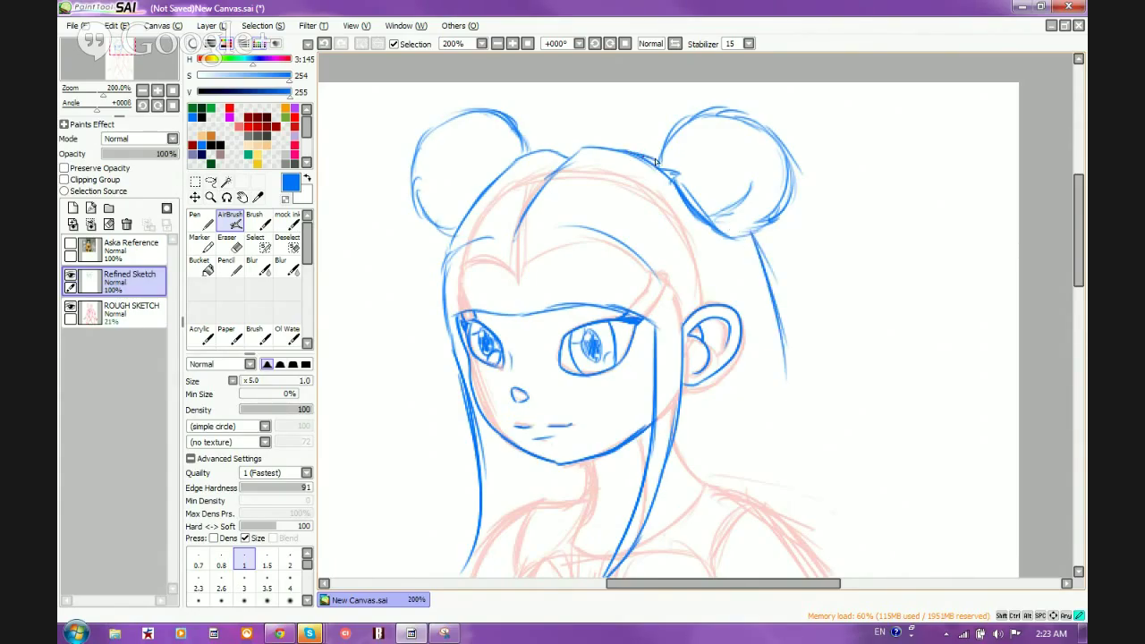
{"action": "left_click_drag", "start_coordinate": [762, 262], "coordinate": [805, 439]}
{"action": "left_click_drag", "start_coordinate": [775, 342], "coordinate": [812, 537]}
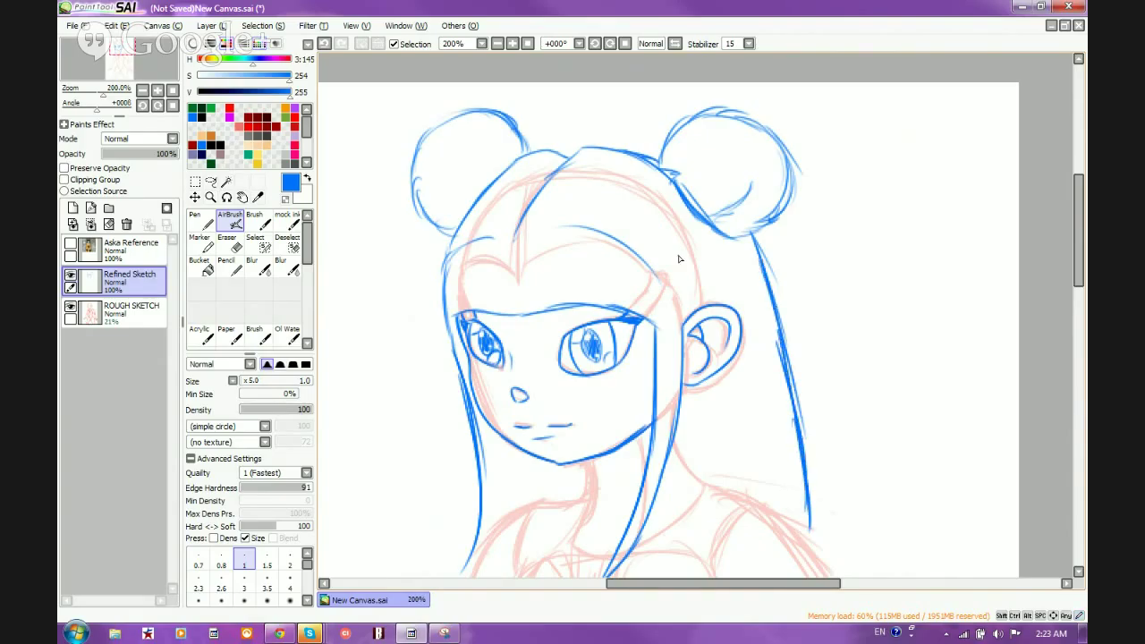
Step: Draw both sides of the neck, from the chin down and from behind the near hair strand to the shoulder
{"action": "scroll", "coordinate": [577, 133], "scroll_direction": "down", "scroll_amount": 3}
{"action": "scroll", "coordinate": [590, 295], "scroll_direction": "up", "scroll_amount": 2}
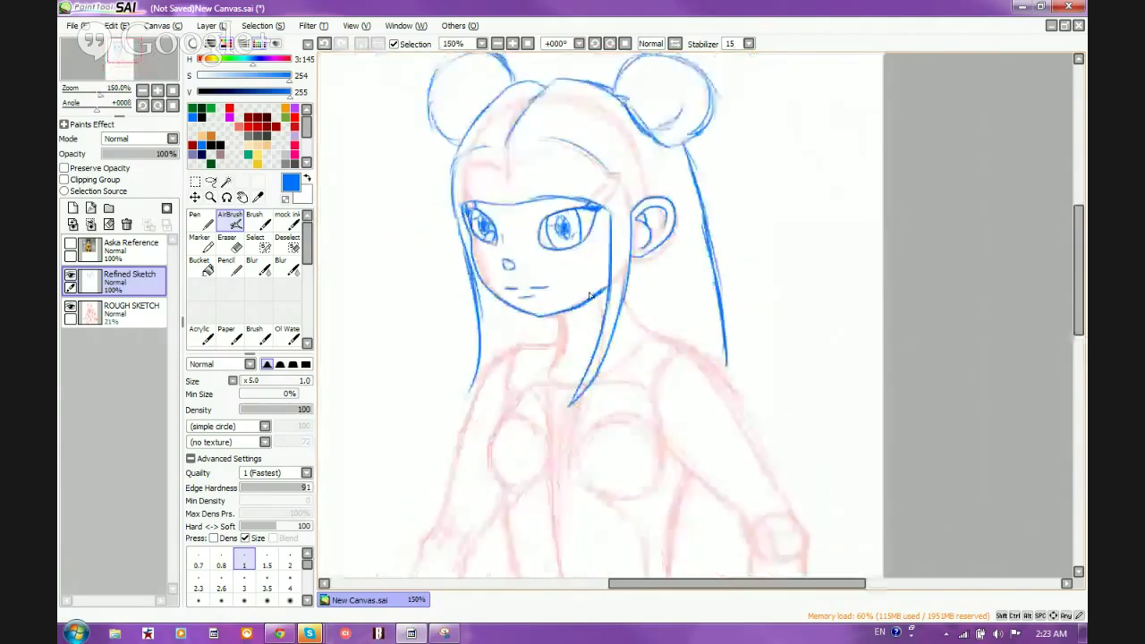
{"action": "scroll", "coordinate": [550, 199], "scroll_direction": "up", "scroll_amount": 1}
{"action": "scroll", "coordinate": [599, 260], "scroll_direction": "down", "scroll_amount": 1}
{"action": "scroll", "coordinate": [617, 322], "scroll_direction": "up", "scroll_amount": 2}
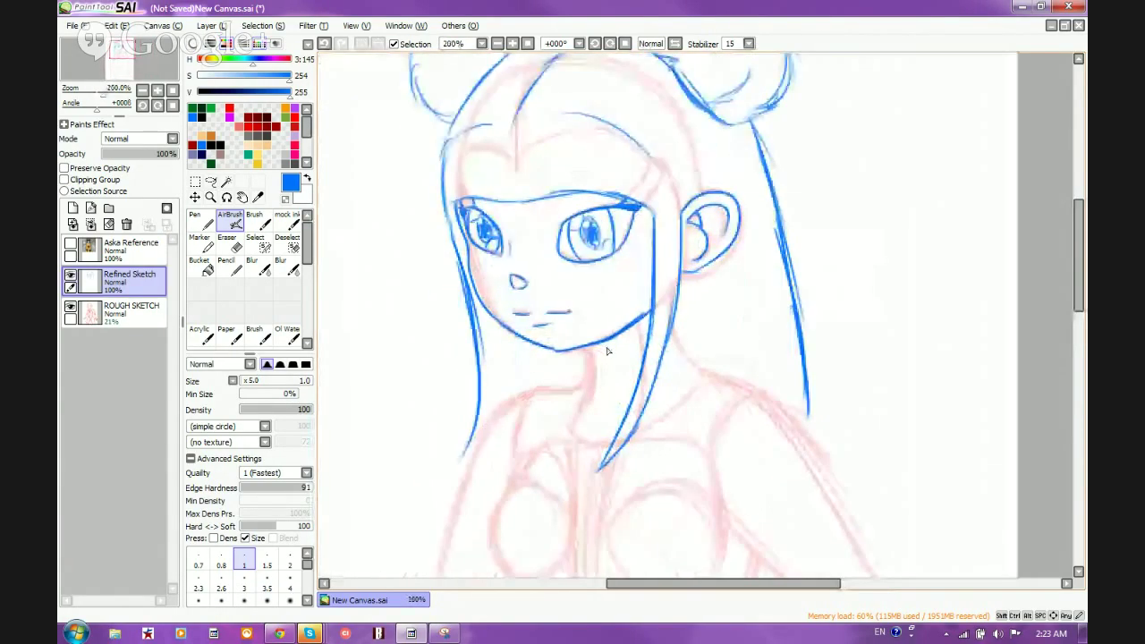
{"action": "scroll", "coordinate": [607, 351], "scroll_direction": "down", "scroll_amount": 1}
{"action": "scroll", "coordinate": [608, 385], "scroll_direction": "up", "scroll_amount": 1}
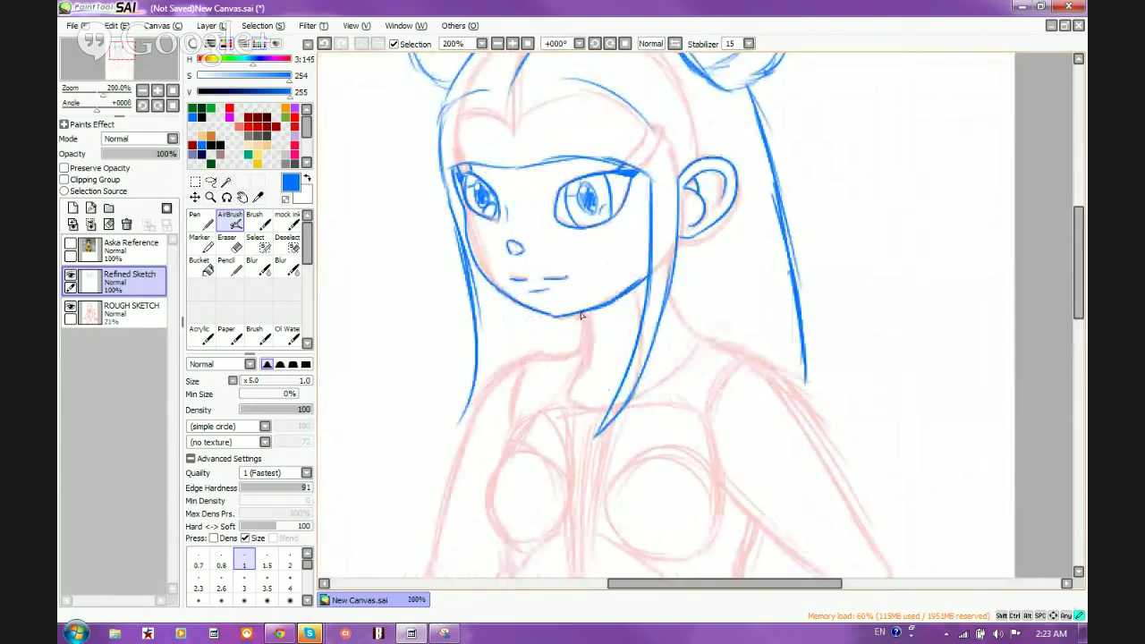
{"action": "left_click_drag", "start_coordinate": [582, 314], "coordinate": [578, 367]}
{"action": "left_click_drag", "start_coordinate": [583, 313], "coordinate": [578, 374]}
{"action": "mouse_move", "coordinate": [673, 274]}
{"action": "left_mouse_down"}
{"action": "mouse_move", "coordinate": [680, 315]}
{"action": "mouse_move", "coordinate": [704, 334]}
{"action": "left_mouse_up"}
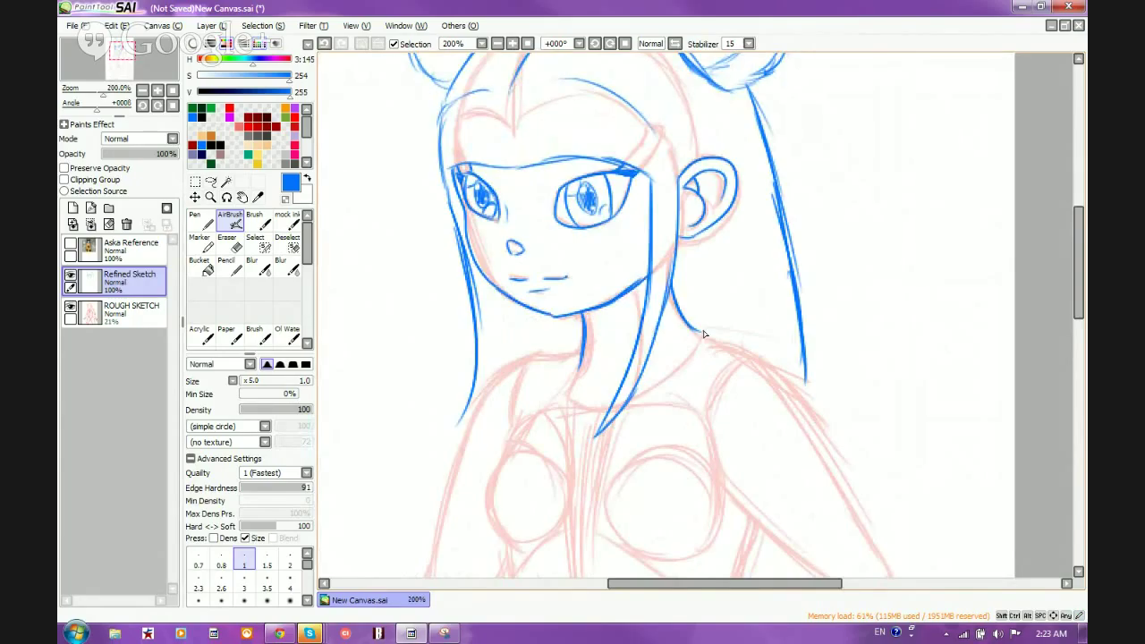
Step: Browse the Tutorials, refs, and Memes folder in the Pictures library for the "How to draw kimono for dummies" reference image
{"action": "left_click", "coordinate": [75, 633]}
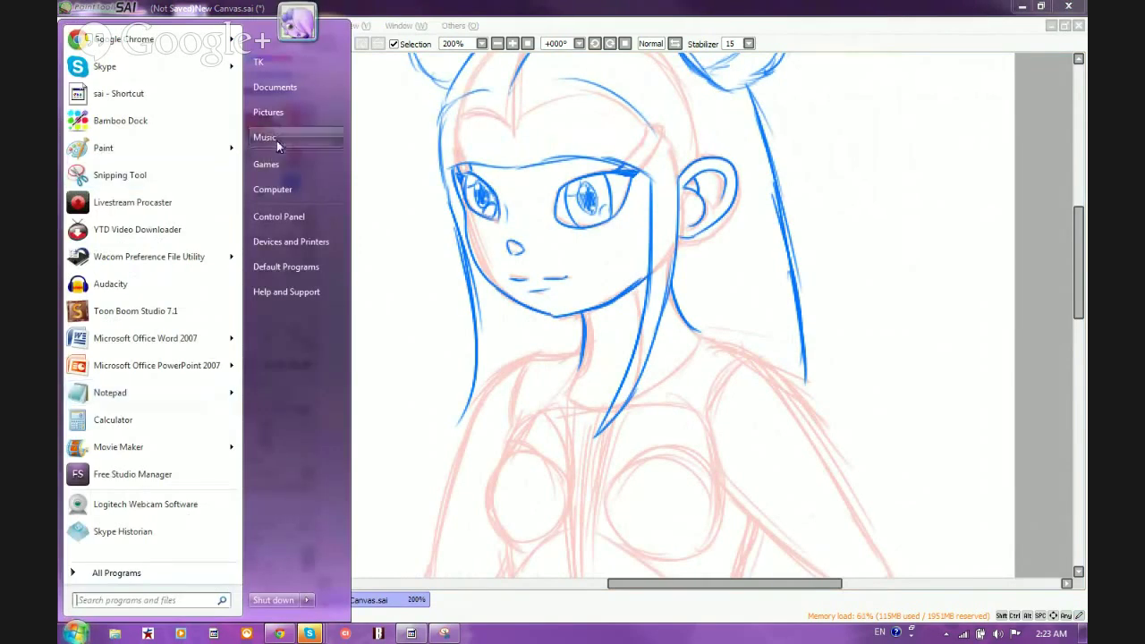
{"action": "left_click", "coordinate": [275, 112]}
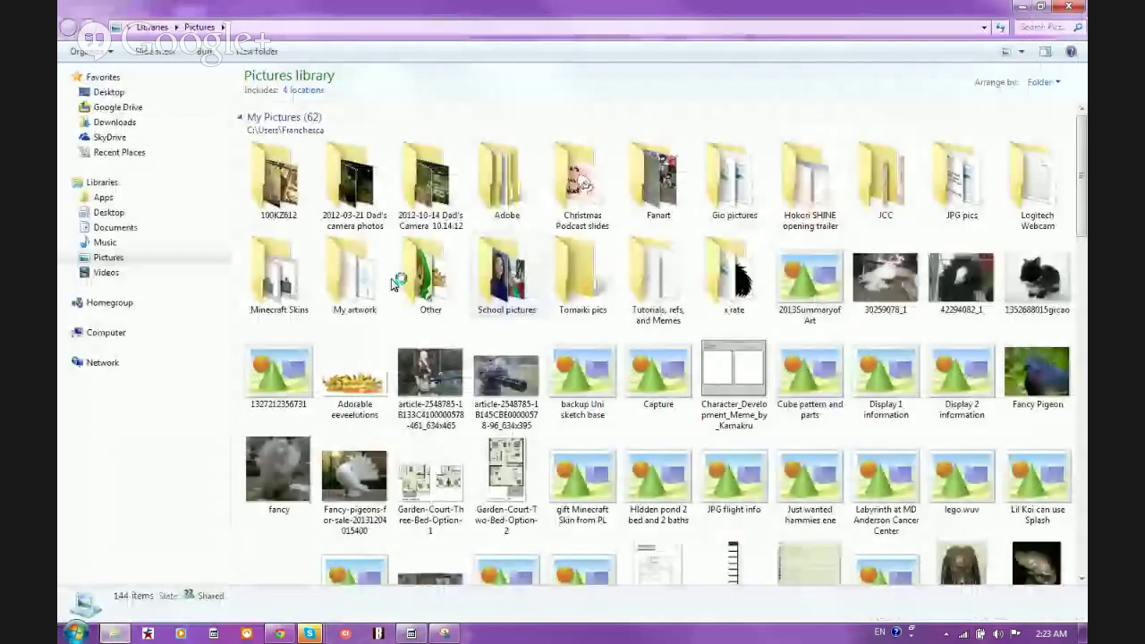
{"action": "left_click", "coordinate": [667, 287]}
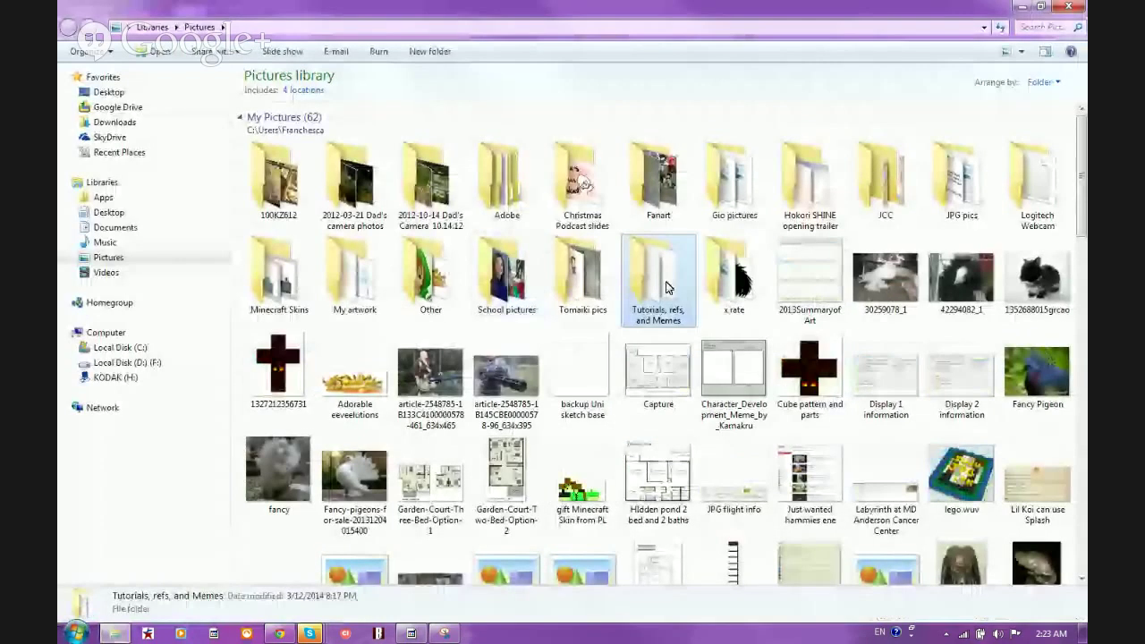
{"action": "double_click", "coordinate": [665, 287]}
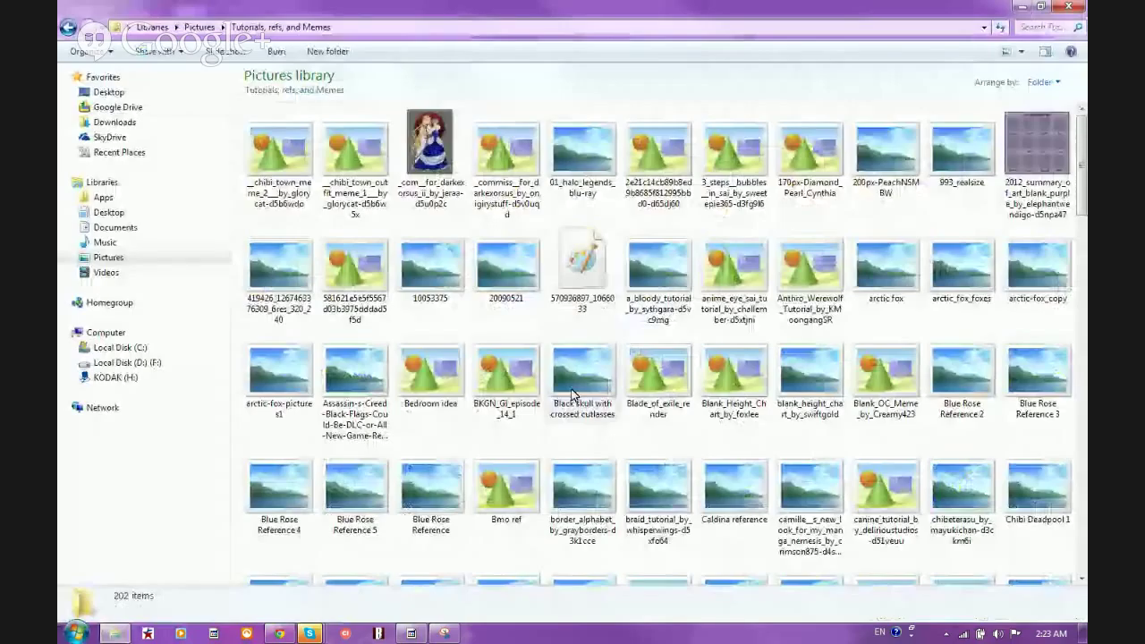
{"action": "scroll", "coordinate": [573, 393], "scroll_direction": "down", "scroll_amount": 3}
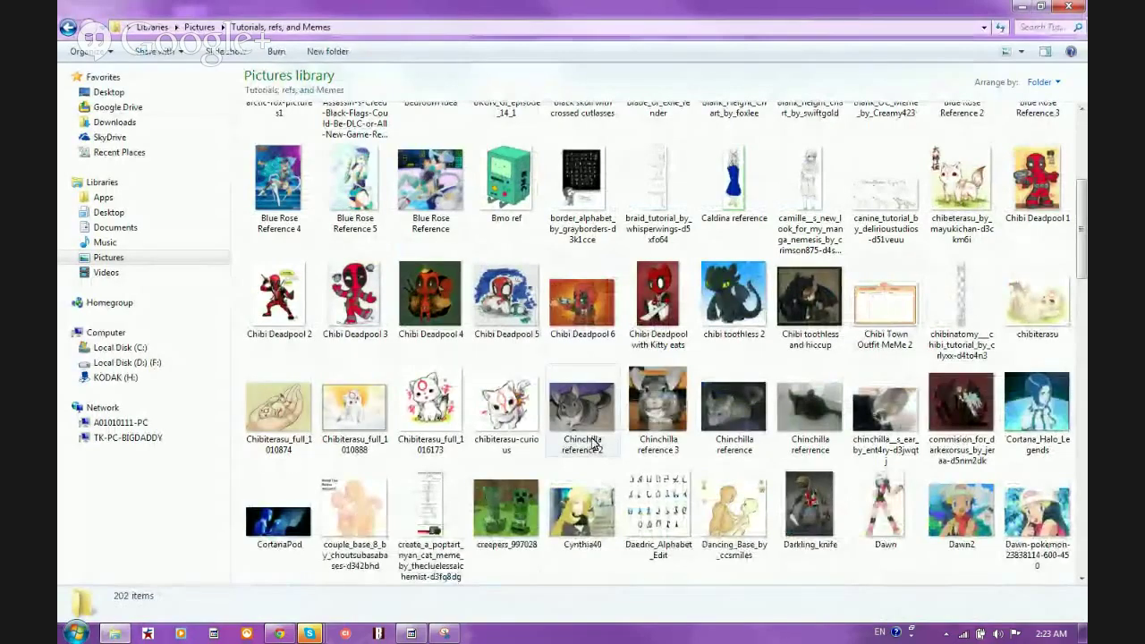
{"action": "scroll", "coordinate": [593, 444], "scroll_direction": "up", "scroll_amount": 3}
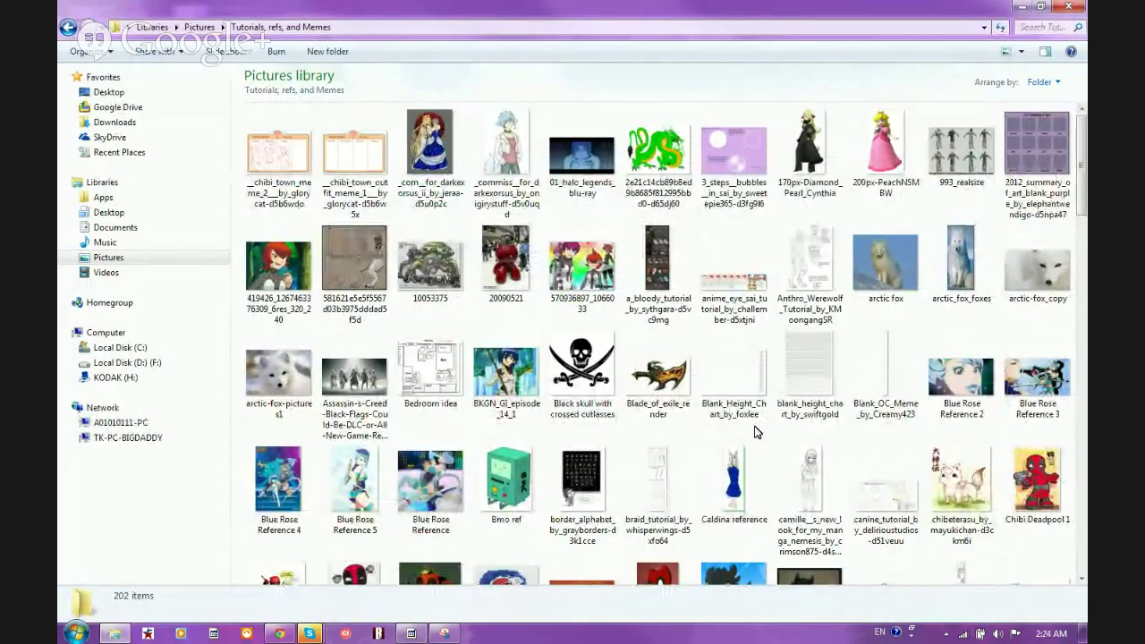
{"action": "scroll", "coordinate": [755, 432], "scroll_direction": "down", "scroll_amount": 5}
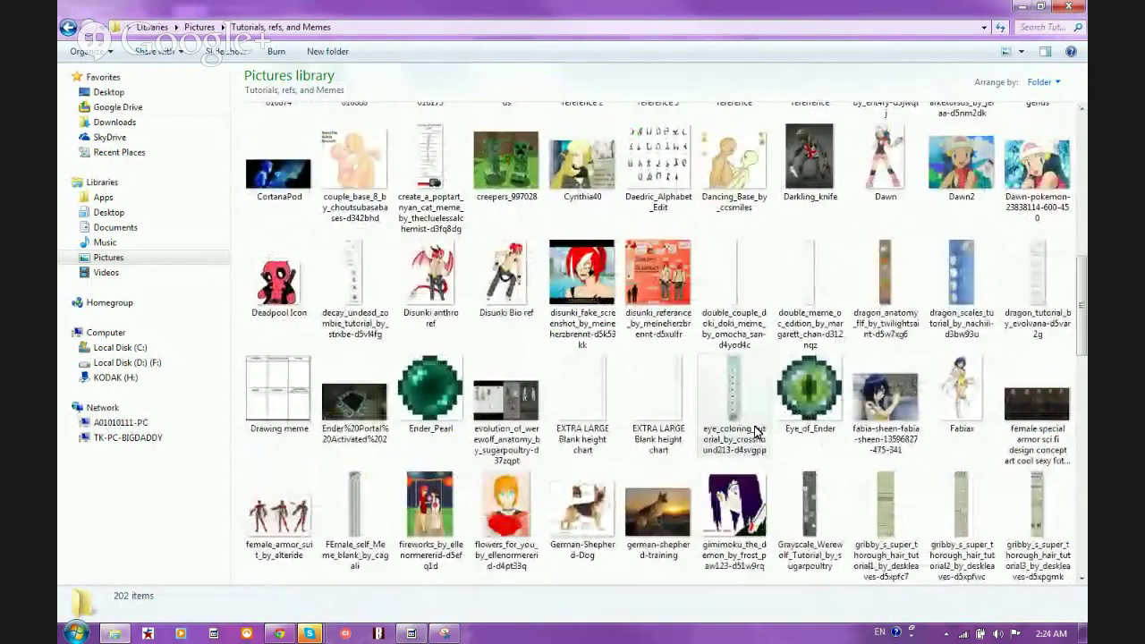
{"action": "scroll", "coordinate": [756, 430], "scroll_direction": "down", "scroll_amount": 3}
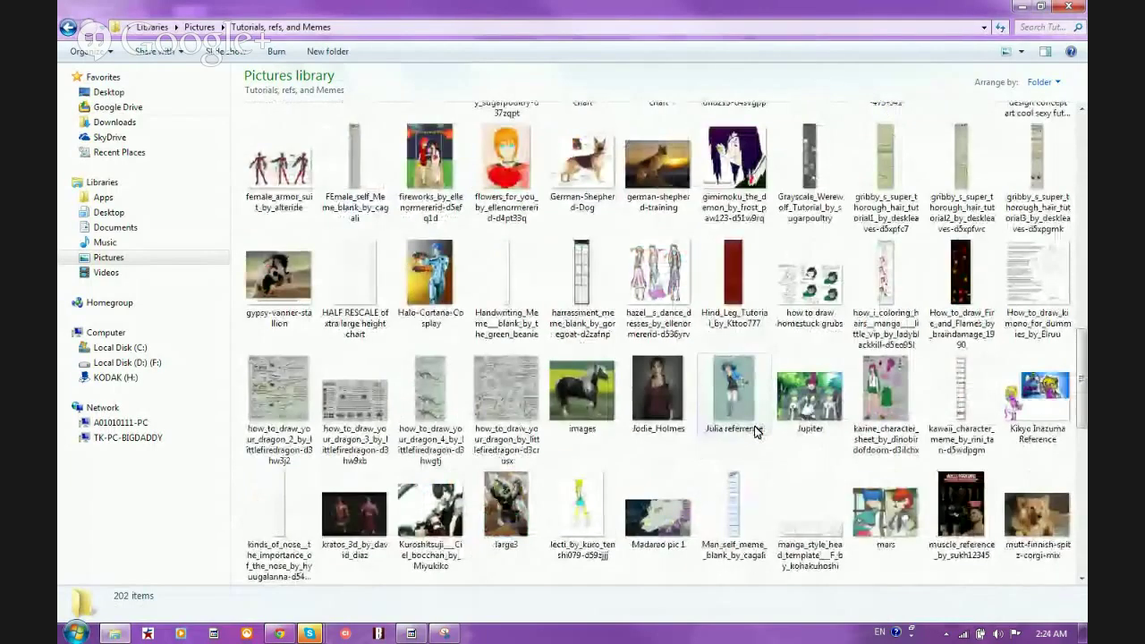
{"action": "double_click", "coordinate": [652, 21]}
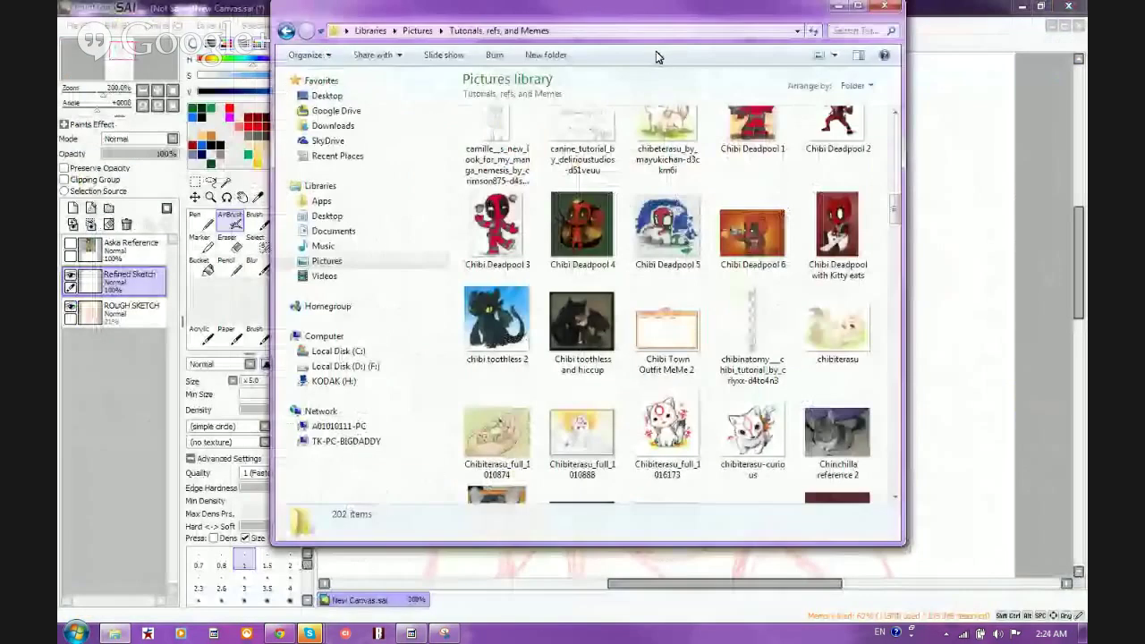
{"action": "left_click", "coordinate": [860, 8]}
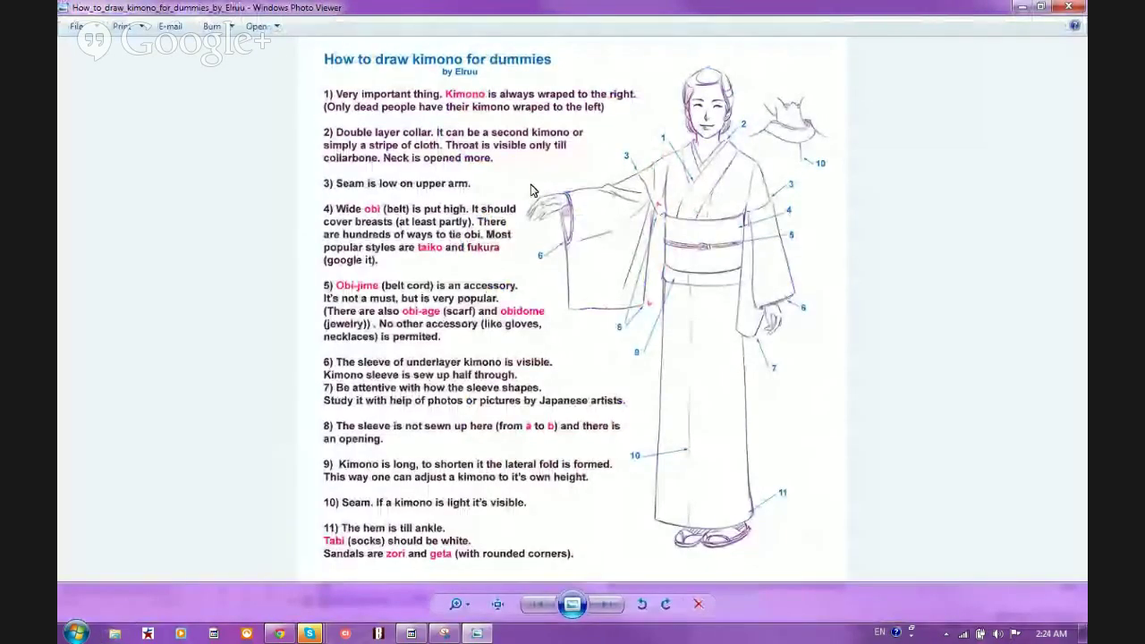
Step: Examine the collar, sleeve and obi construction in the kimono tutorial up close and close the image
{"action": "scroll", "coordinate": [577, 192], "scroll_direction": "up", "scroll_amount": 1}
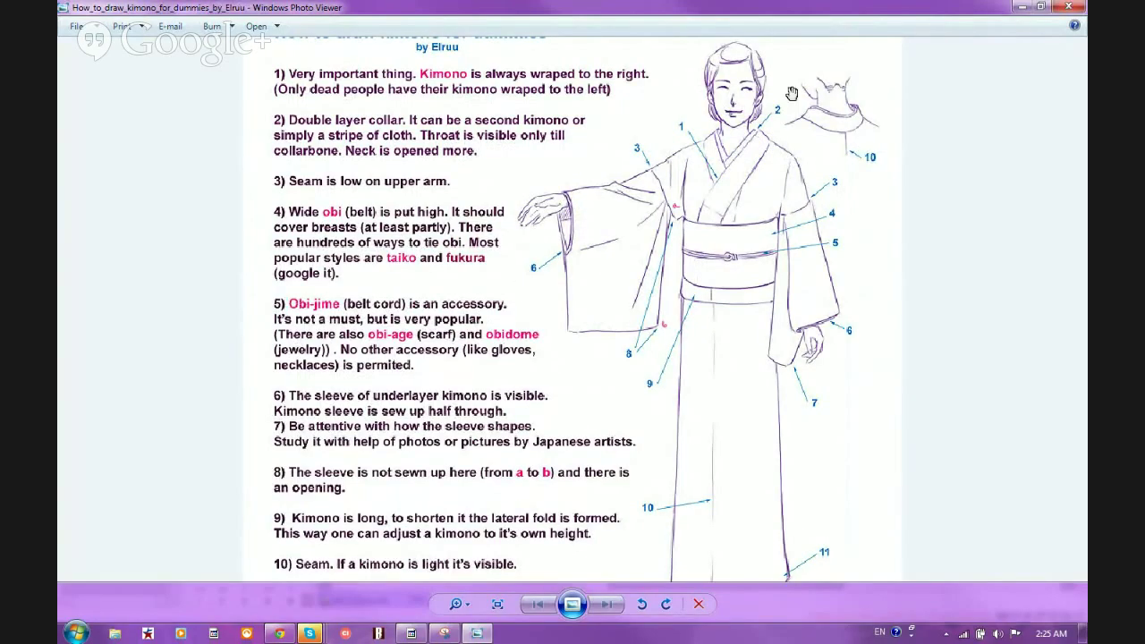
{"action": "left_click_drag", "start_coordinate": [759, 138], "coordinate": [759, 150]}
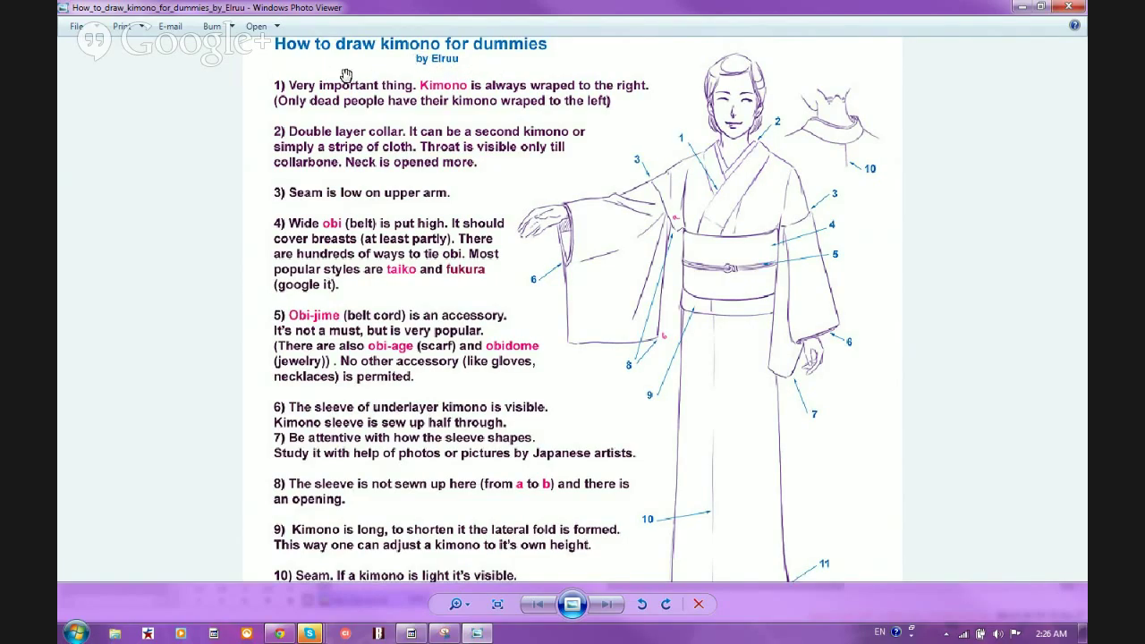
{"action": "left_click", "coordinate": [1065, 9]}
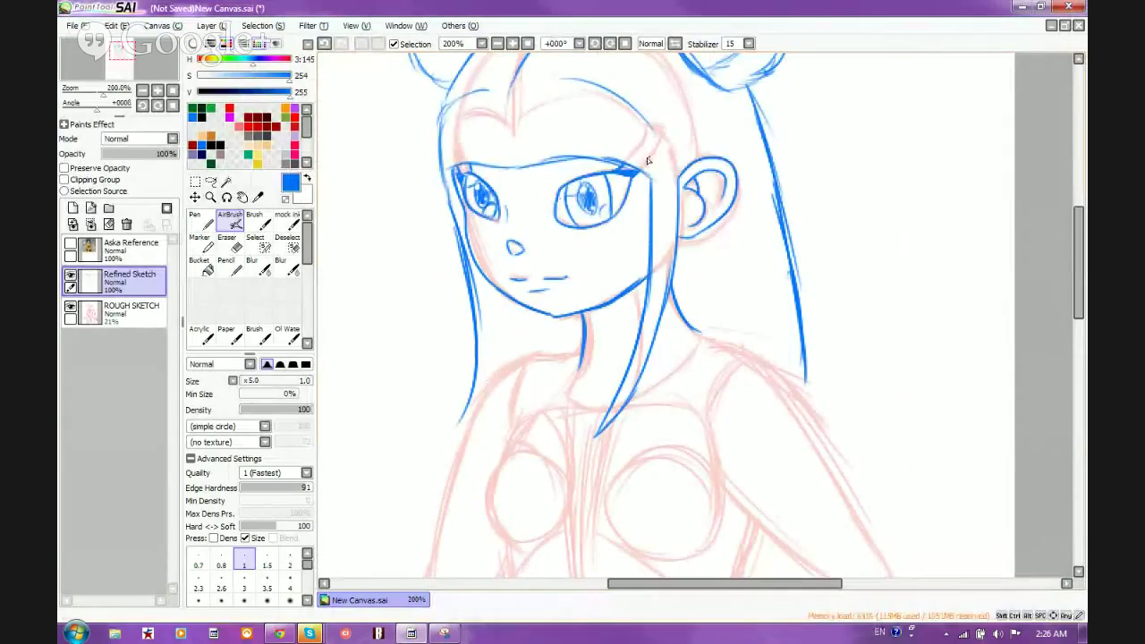
Step: Draw the kimono's V-shaped inner collar around the neck, with its near edge, far edge and small fold at the far side
{"action": "scroll", "coordinate": [609, 287], "scroll_direction": "down", "scroll_amount": 3}
{"action": "scroll", "coordinate": [698, 251], "scroll_direction": "up", "scroll_amount": 2}
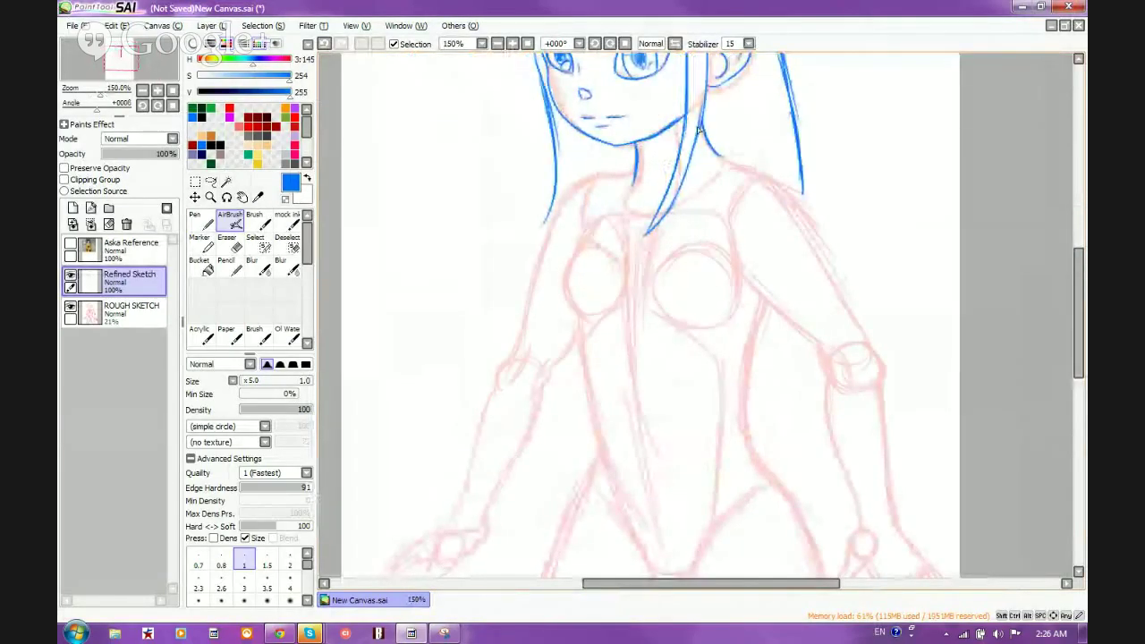
{"action": "scroll", "coordinate": [697, 161], "scroll_direction": "up", "scroll_amount": 1}
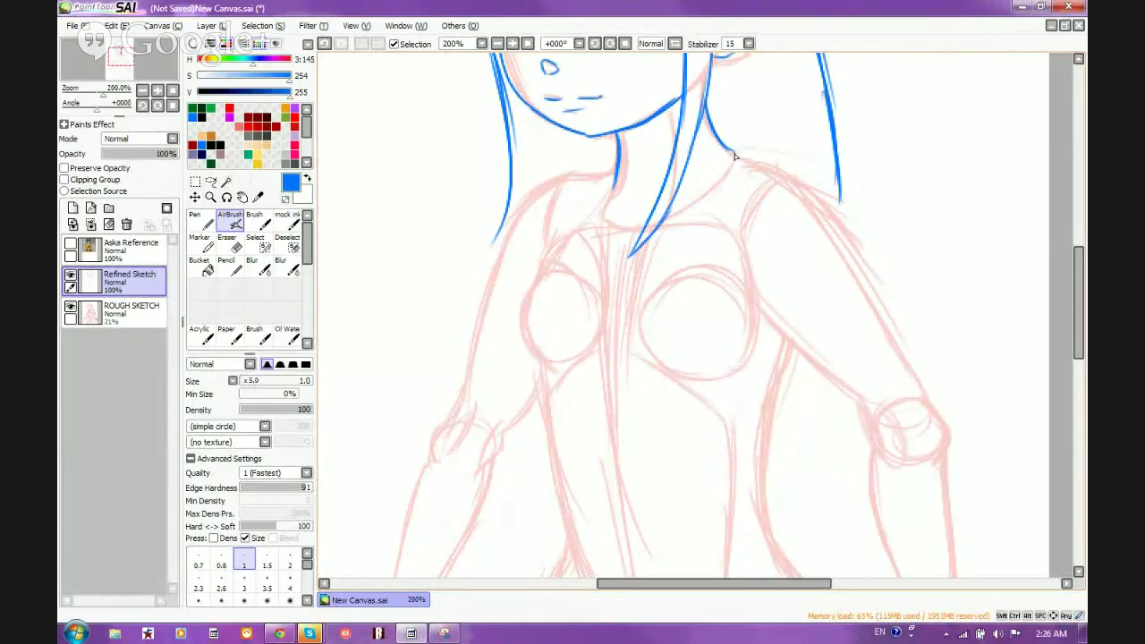
{"action": "mouse_move", "coordinate": [726, 157]}
{"action": "left_mouse_down"}
{"action": "mouse_move", "coordinate": [749, 147]}
{"action": "mouse_move", "coordinate": [634, 254]}
{"action": "left_mouse_up"}
{"action": "mouse_move", "coordinate": [646, 227]}
{"action": "left_mouse_down"}
{"action": "mouse_move", "coordinate": [617, 259]}
{"action": "mouse_move", "coordinate": [610, 182]}
{"action": "left_mouse_up"}
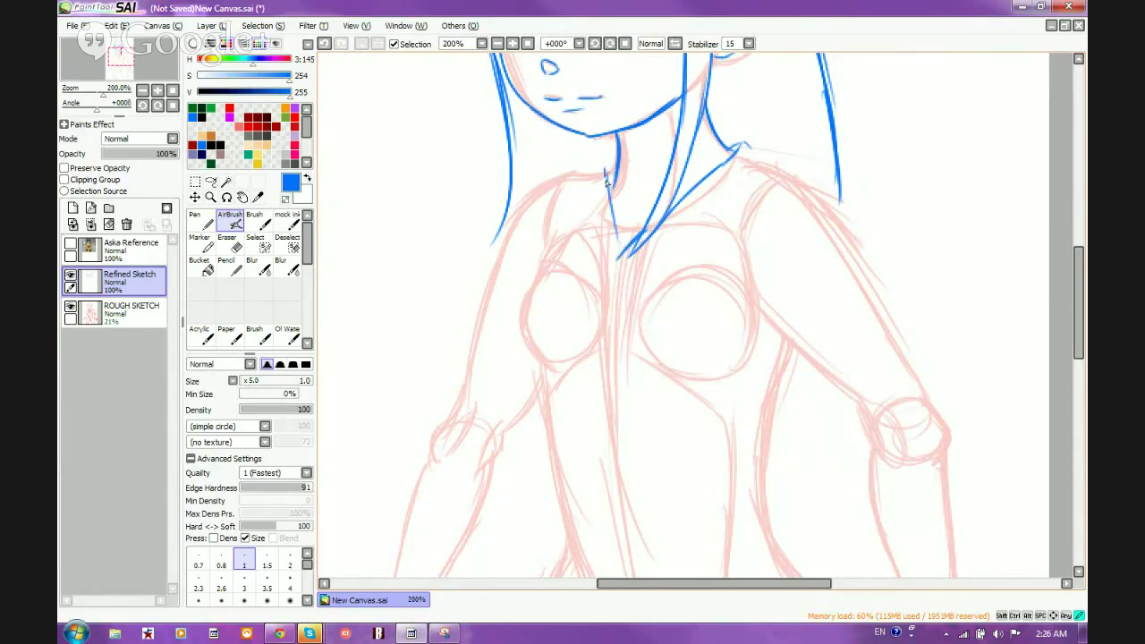
{"action": "mouse_move", "coordinate": [606, 179]}
{"action": "left_mouse_down"}
{"action": "mouse_move", "coordinate": [616, 168]}
{"action": "mouse_move", "coordinate": [594, 174]}
{"action": "left_mouse_up"}
{"action": "left_click_drag", "start_coordinate": [612, 232], "coordinate": [616, 255]}
{"action": "mouse_move", "coordinate": [610, 197]}
{"action": "left_mouse_down"}
{"action": "mouse_move", "coordinate": [617, 252]}
{"action": "mouse_move", "coordinate": [616, 238]}
{"action": "left_mouse_up"}
{"action": "left_click", "coordinate": [327, 45]}
Step: Draw the collar's rim over the near shoulder and a second collar line running diagonally down across the far breast
{"action": "left_click_drag", "start_coordinate": [756, 140], "coordinate": [814, 167]}
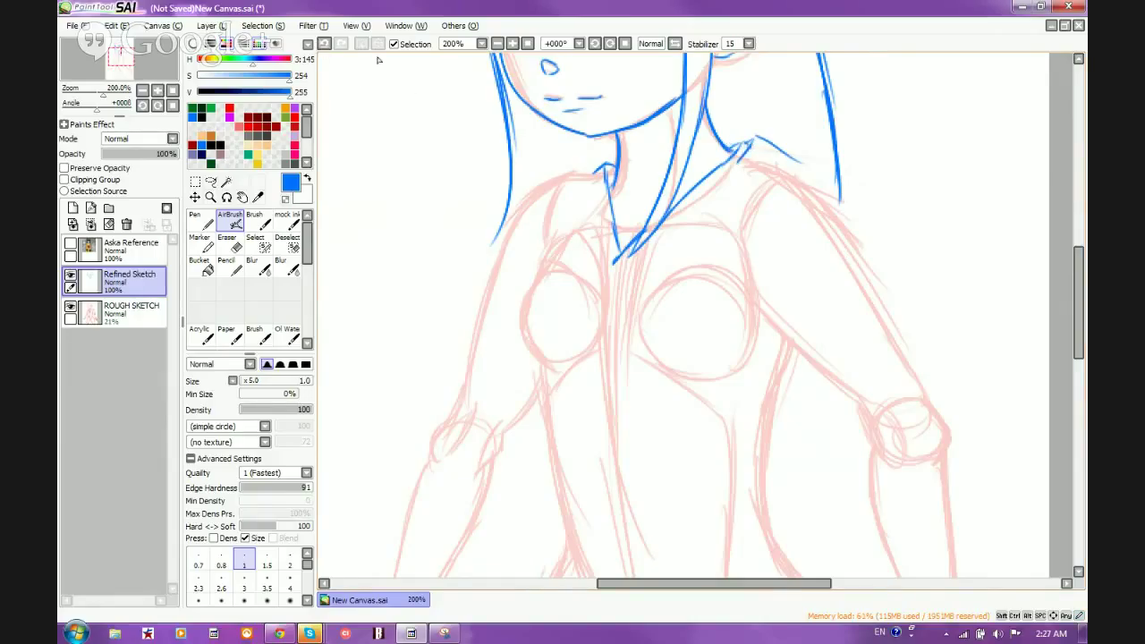
{"action": "key", "text": "ctrl+z"}
{"action": "mouse_move", "coordinate": [753, 140]}
{"action": "left_mouse_down"}
{"action": "mouse_move", "coordinate": [795, 156]}
{"action": "mouse_move", "coordinate": [731, 169]}
{"action": "mouse_move", "coordinate": [671, 231]}
{"action": "left_mouse_up"}
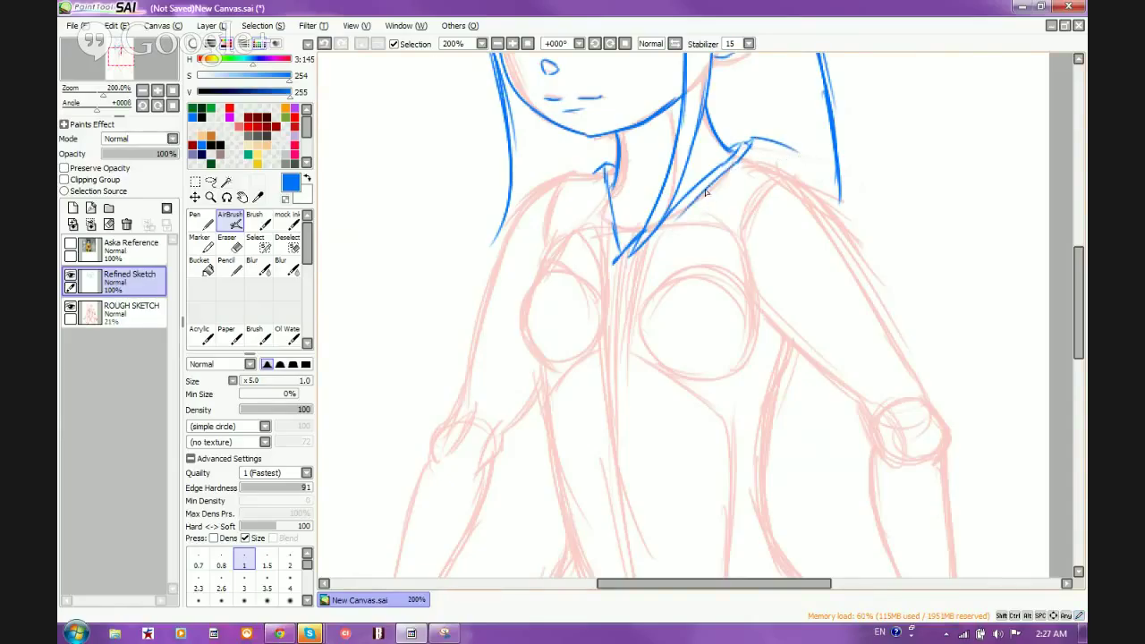
{"action": "mouse_move", "coordinate": [708, 189]}
{"action": "left_mouse_down"}
{"action": "mouse_move", "coordinate": [621, 275]}
{"action": "mouse_move", "coordinate": [653, 243]}
{"action": "mouse_move", "coordinate": [629, 263]}
{"action": "mouse_move", "coordinate": [642, 267]}
{"action": "mouse_move", "coordinate": [601, 284]}
{"action": "left_mouse_up"}
{"action": "left_click", "coordinate": [321, 50]}
{"action": "left_click_drag", "start_coordinate": [616, 280], "coordinate": [605, 298]}
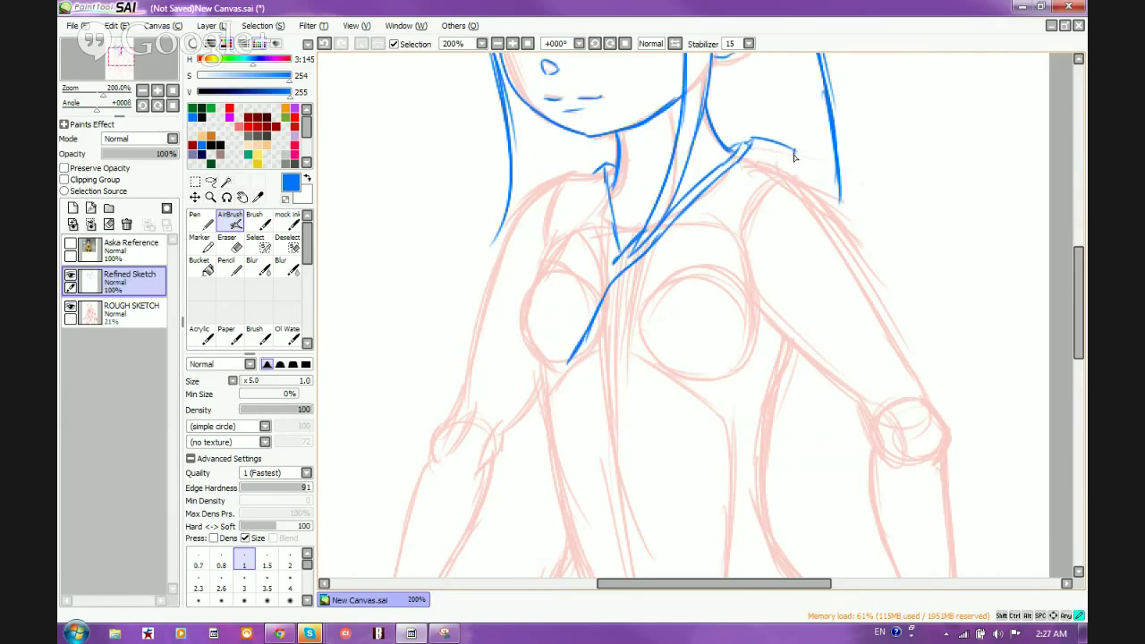
Step: Draw the outer edge of the near collar from the shoulder diagonally down to the middle of the chest, redoing its lower end
{"action": "mouse_move", "coordinate": [793, 156]}
{"action": "left_mouse_down"}
{"action": "mouse_move", "coordinate": [805, 161]}
{"action": "mouse_move", "coordinate": [799, 177]}
{"action": "mouse_move", "coordinate": [754, 231]}
{"action": "mouse_move", "coordinate": [646, 331]}
{"action": "left_mouse_up"}
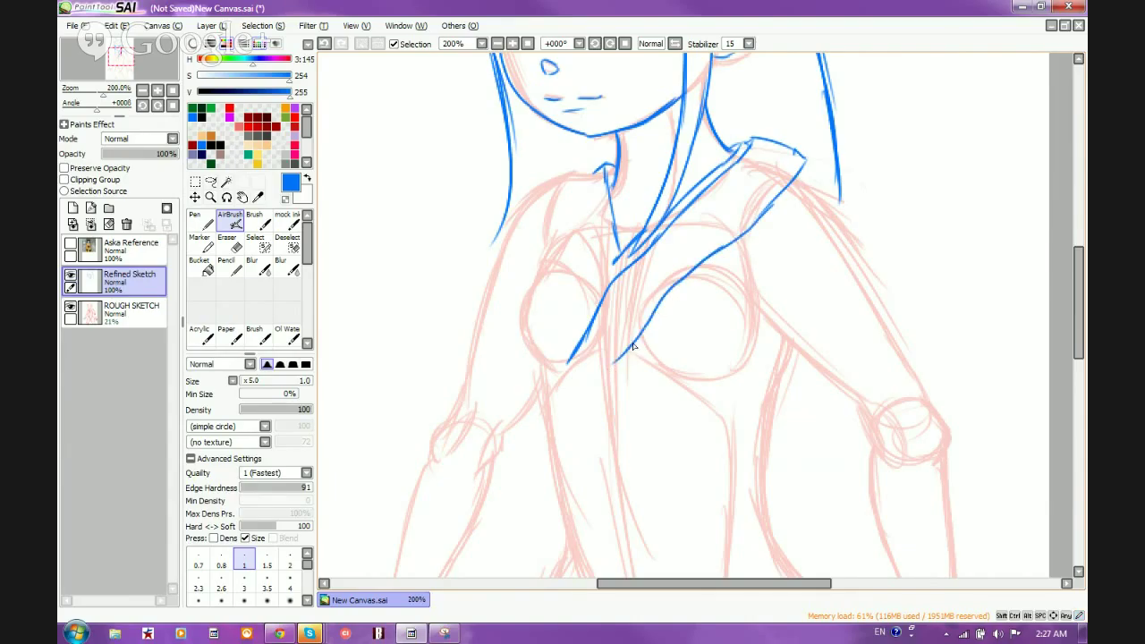
{"action": "left_click", "coordinate": [325, 44]}
{"action": "left_click_drag", "start_coordinate": [663, 303], "coordinate": [617, 359]}
Step: Draw the obi's outline around the waist with a curved upper edge under the chest, both sides and a rounded lower edge
{"action": "mouse_move", "coordinate": [546, 405]}
{"action": "left_mouse_down"}
{"action": "mouse_move", "coordinate": [590, 373]}
{"action": "mouse_move", "coordinate": [660, 368]}
{"action": "mouse_move", "coordinate": [563, 387]}
{"action": "mouse_move", "coordinate": [647, 370]}
{"action": "mouse_move", "coordinate": [708, 392]}
{"action": "mouse_move", "coordinate": [635, 371]}
{"action": "mouse_move", "coordinate": [768, 411]}
{"action": "left_mouse_up"}
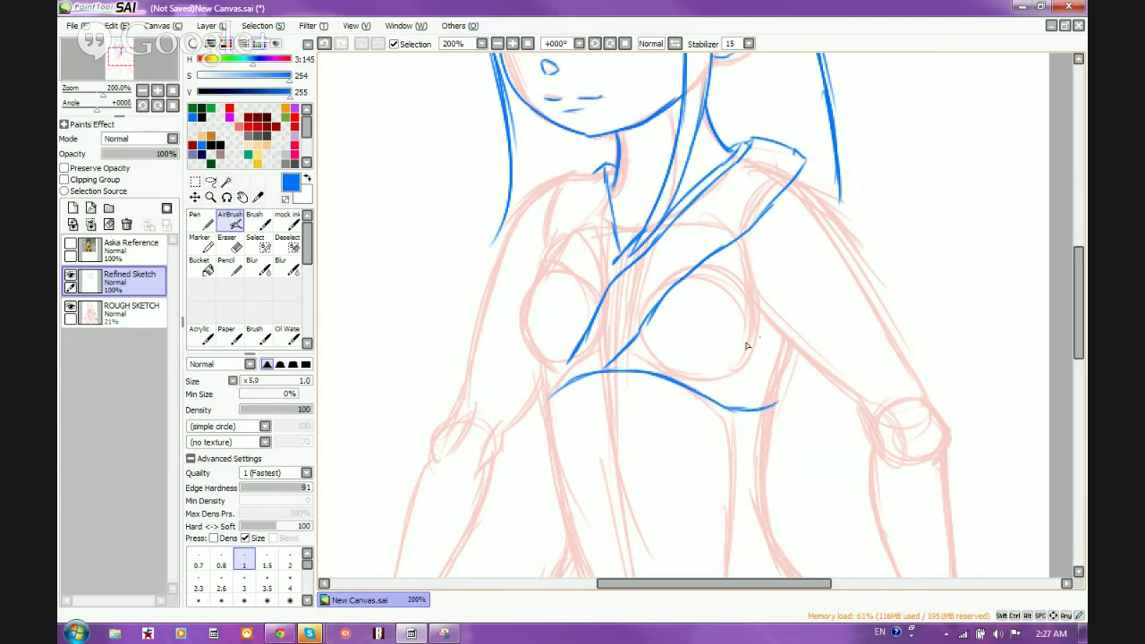
{"action": "left_click_drag", "start_coordinate": [539, 416], "coordinate": [561, 564]}
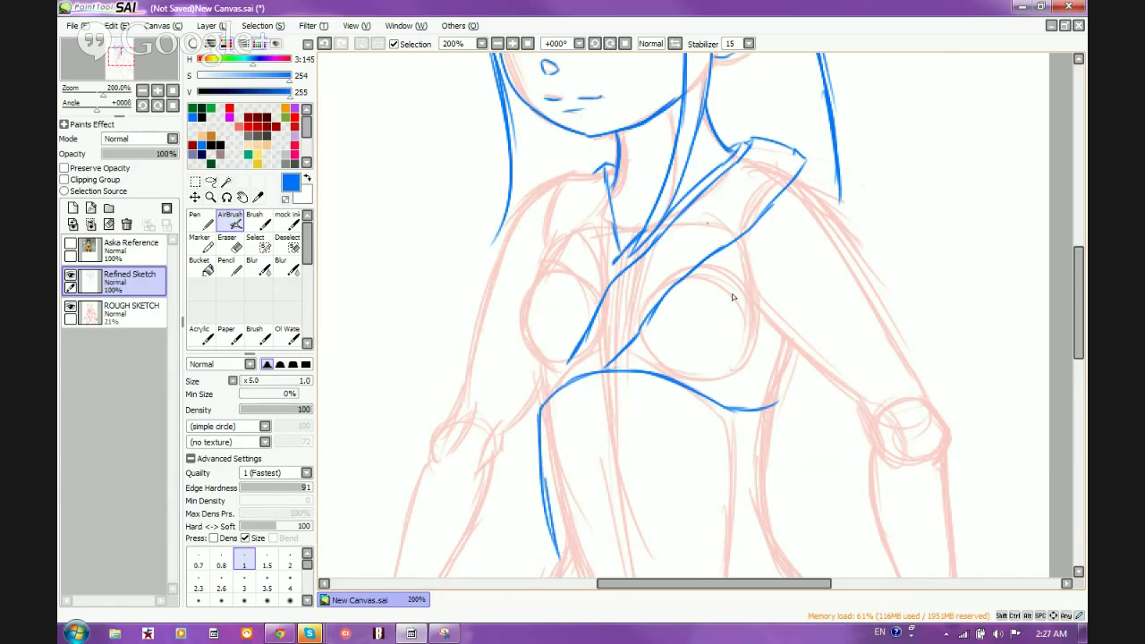
{"action": "scroll", "coordinate": [662, 350], "scroll_direction": "down", "scroll_amount": 3}
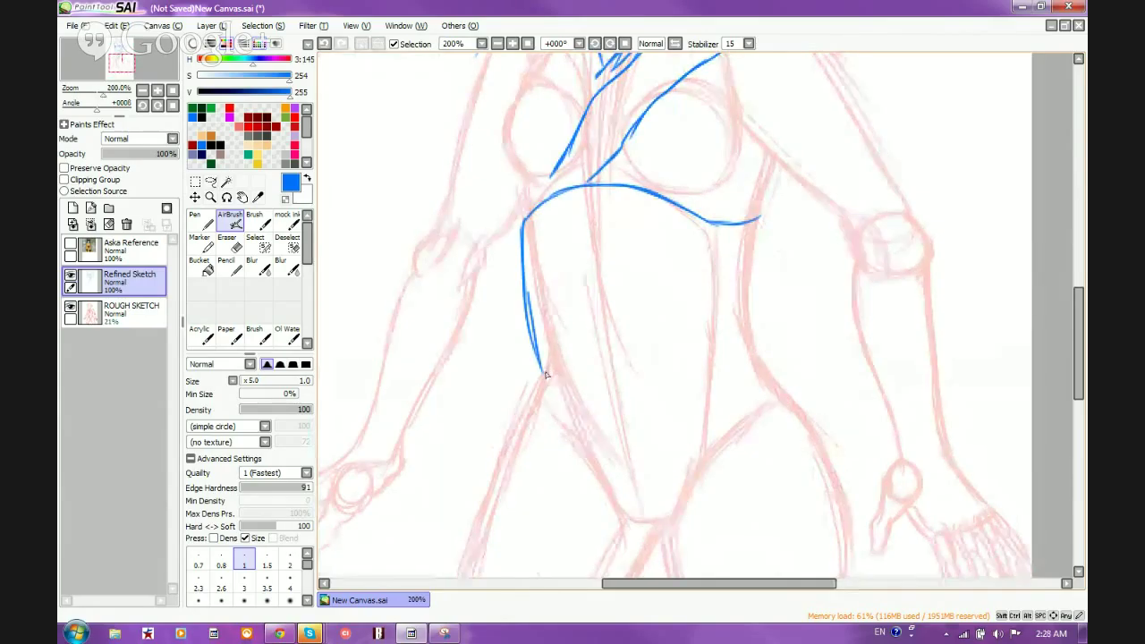
{"action": "mouse_move", "coordinate": [550, 383]}
{"action": "left_mouse_down"}
{"action": "mouse_move", "coordinate": [648, 413]}
{"action": "mouse_move", "coordinate": [639, 407]}
{"action": "mouse_move", "coordinate": [762, 367]}
{"action": "left_mouse_up"}
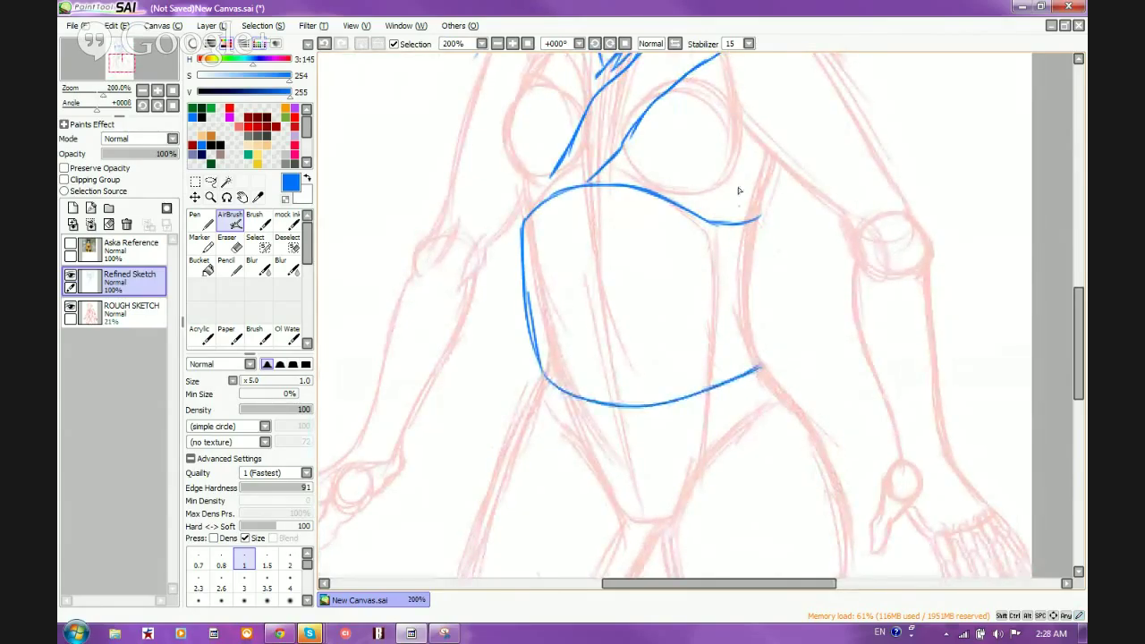
{"action": "mouse_move", "coordinate": [759, 224]}
{"action": "left_mouse_down"}
{"action": "mouse_move", "coordinate": [752, 291]}
{"action": "mouse_move", "coordinate": [758, 253]}
{"action": "mouse_move", "coordinate": [762, 341]}
{"action": "left_mouse_up"}
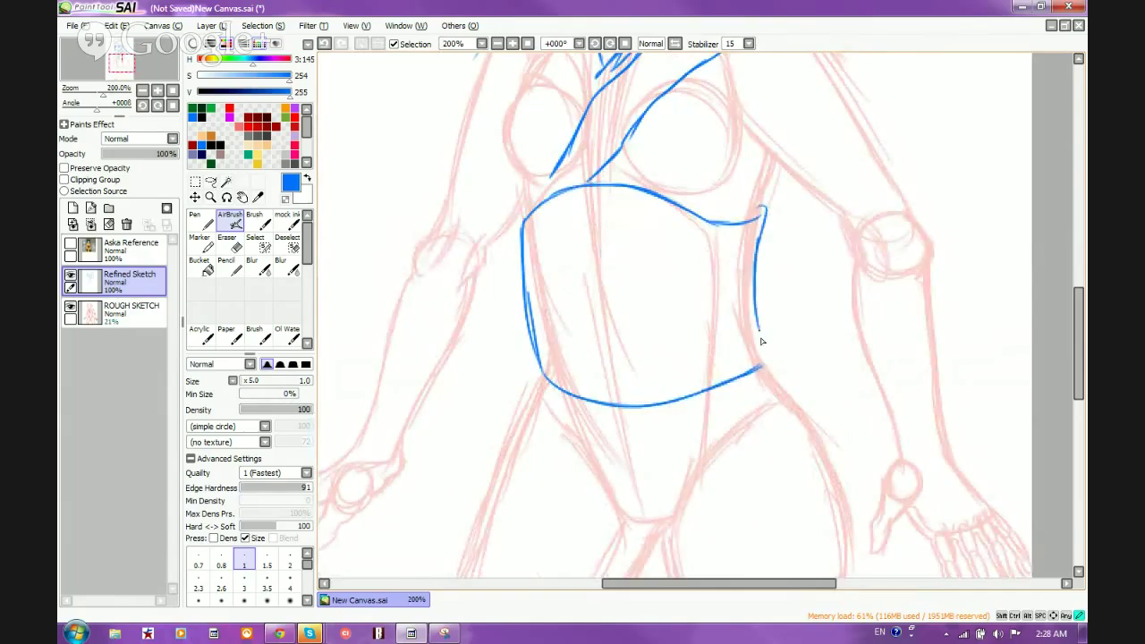
{"action": "left_click_drag", "start_coordinate": [755, 273], "coordinate": [763, 356]}
Step: Reshape the near collar's outer edge to curve around the near breast and add a short crease above the breast
{"action": "scroll", "coordinate": [741, 227], "scroll_direction": "up", "scroll_amount": 3}
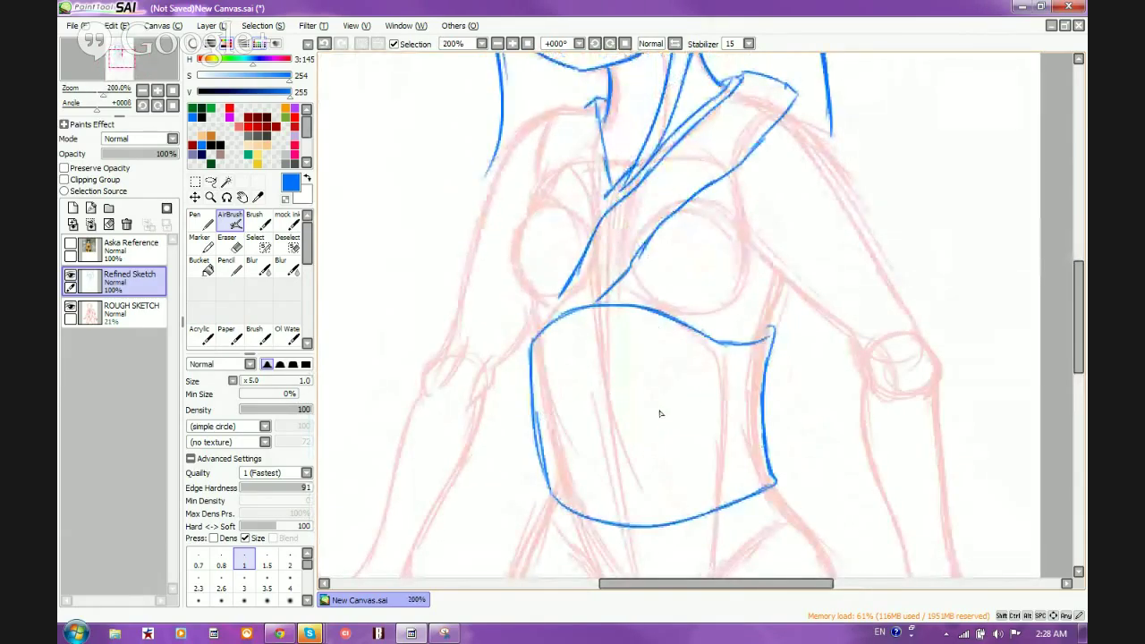
{"action": "scroll", "coordinate": [661, 413], "scroll_direction": "down", "scroll_amount": 2}
{"action": "scroll", "coordinate": [645, 326], "scroll_direction": "up", "scroll_amount": 4}
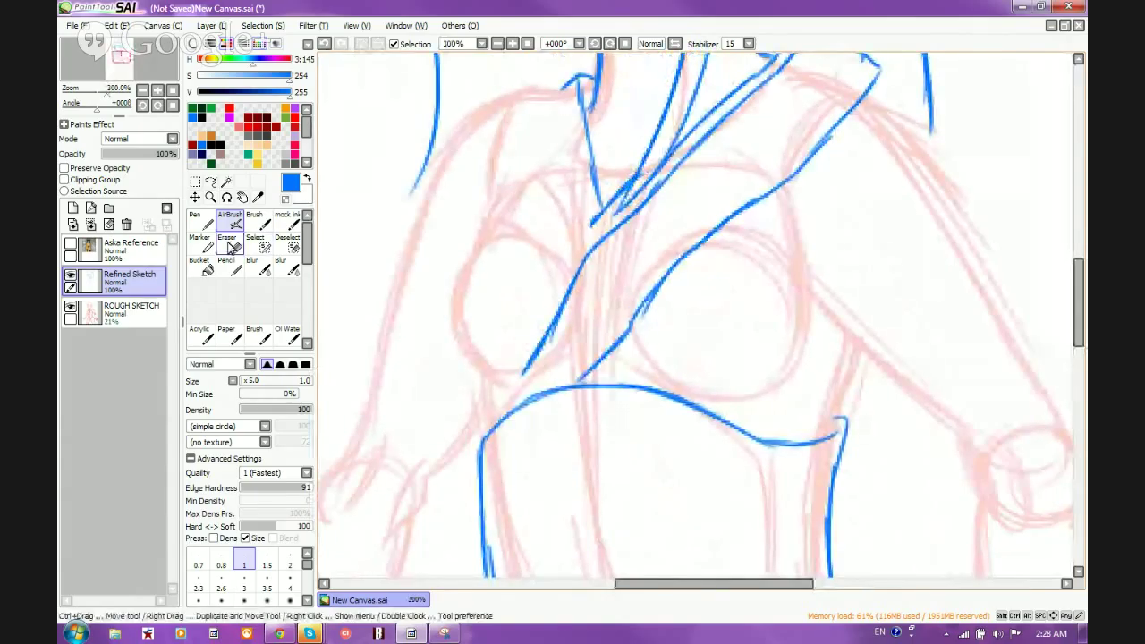
{"action": "key", "text": "e"}
{"action": "mouse_move", "coordinate": [670, 281]}
{"action": "left_mouse_down"}
{"action": "mouse_move", "coordinate": [650, 312]}
{"action": "mouse_move", "coordinate": [647, 295]}
{"action": "mouse_move", "coordinate": [680, 265]}
{"action": "left_mouse_up"}
{"action": "key", "text": "e"}
{"action": "mouse_move", "coordinate": [720, 223]}
{"action": "left_mouse_down"}
{"action": "mouse_move", "coordinate": [661, 258]}
{"action": "mouse_move", "coordinate": [656, 274]}
{"action": "mouse_move", "coordinate": [721, 224]}
{"action": "mouse_move", "coordinate": [675, 252]}
{"action": "mouse_move", "coordinate": [626, 332]}
{"action": "mouse_move", "coordinate": [633, 313]}
{"action": "mouse_move", "coordinate": [747, 221]}
{"action": "left_mouse_up"}
{"action": "left_click", "coordinate": [324, 43]}
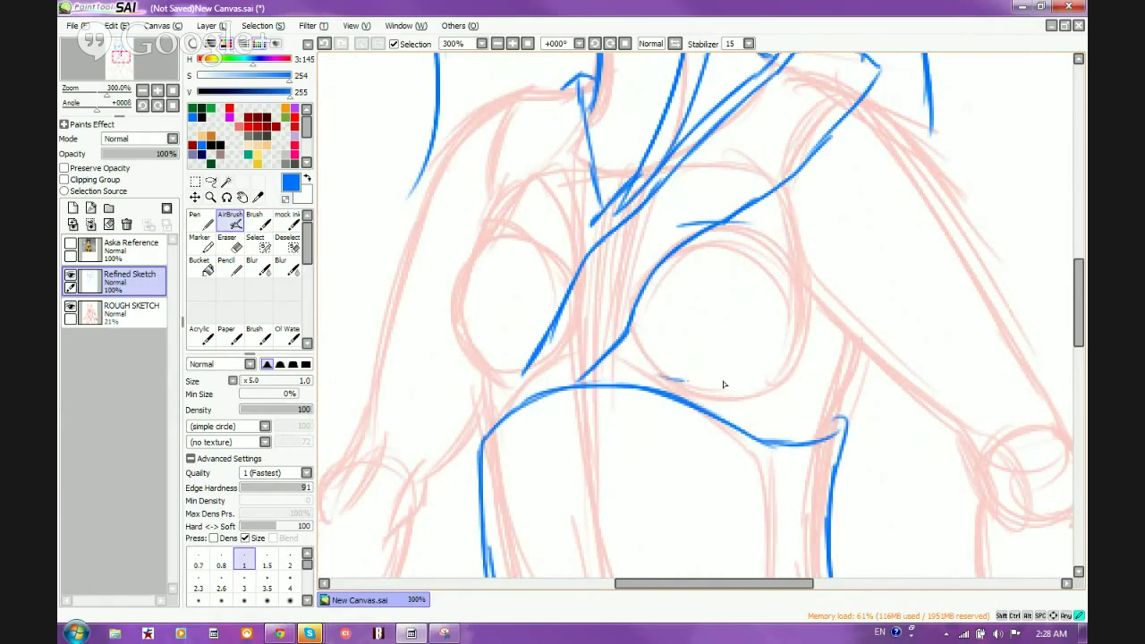
Step: Draw a shallow curve under the near breast and short fold lines beside the collar's lower end, undoing the breast's side contour
{"action": "mouse_move", "coordinate": [662, 379]}
{"action": "left_mouse_down"}
{"action": "mouse_move", "coordinate": [746, 383]}
{"action": "mouse_move", "coordinate": [801, 358]}
{"action": "left_mouse_up"}
{"action": "left_click_drag", "start_coordinate": [807, 272], "coordinate": [810, 331]}
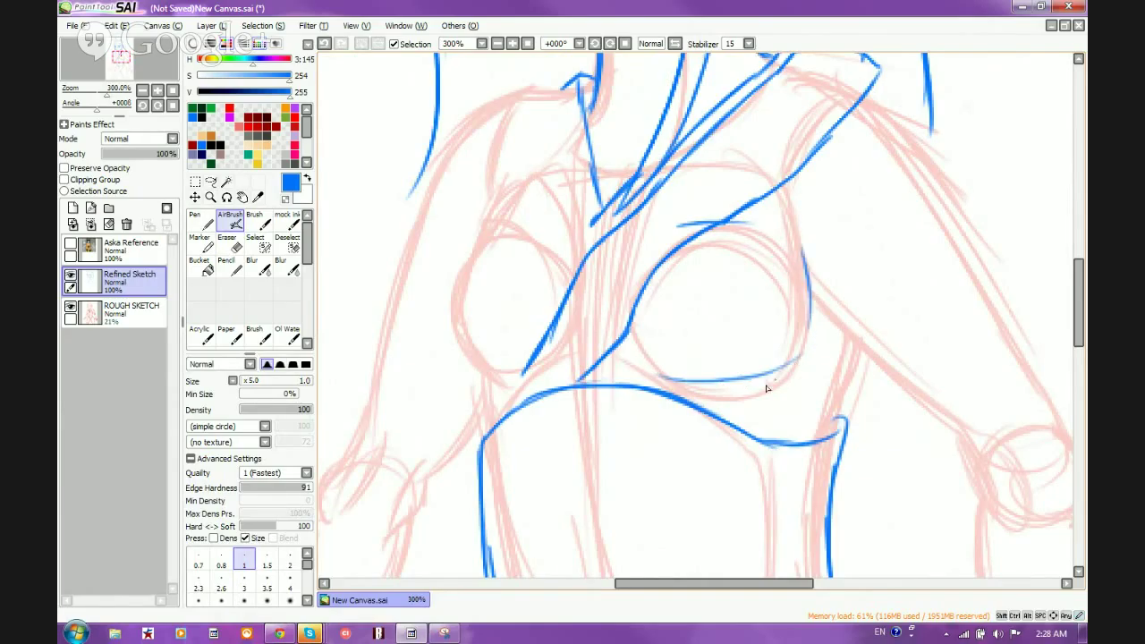
{"action": "key", "text": "ctrl+z"}
{"action": "key", "text": "ctrl+z"}
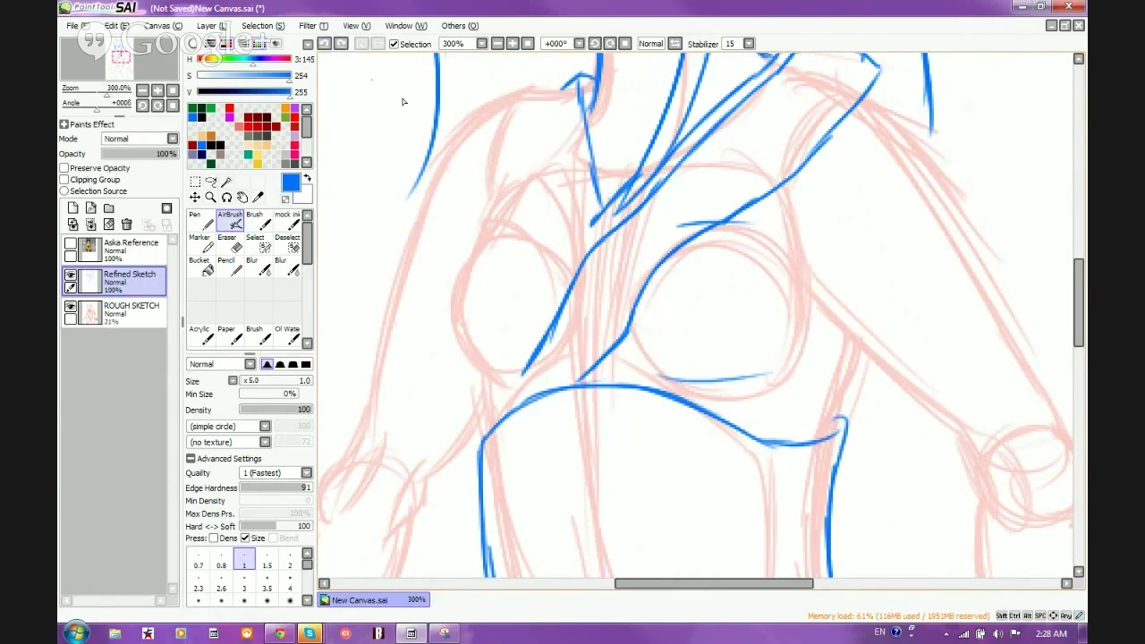
{"action": "mouse_move", "coordinate": [602, 366]}
{"action": "left_mouse_down"}
{"action": "mouse_move", "coordinate": [652, 361]}
{"action": "mouse_move", "coordinate": [602, 370]}
{"action": "left_mouse_up"}
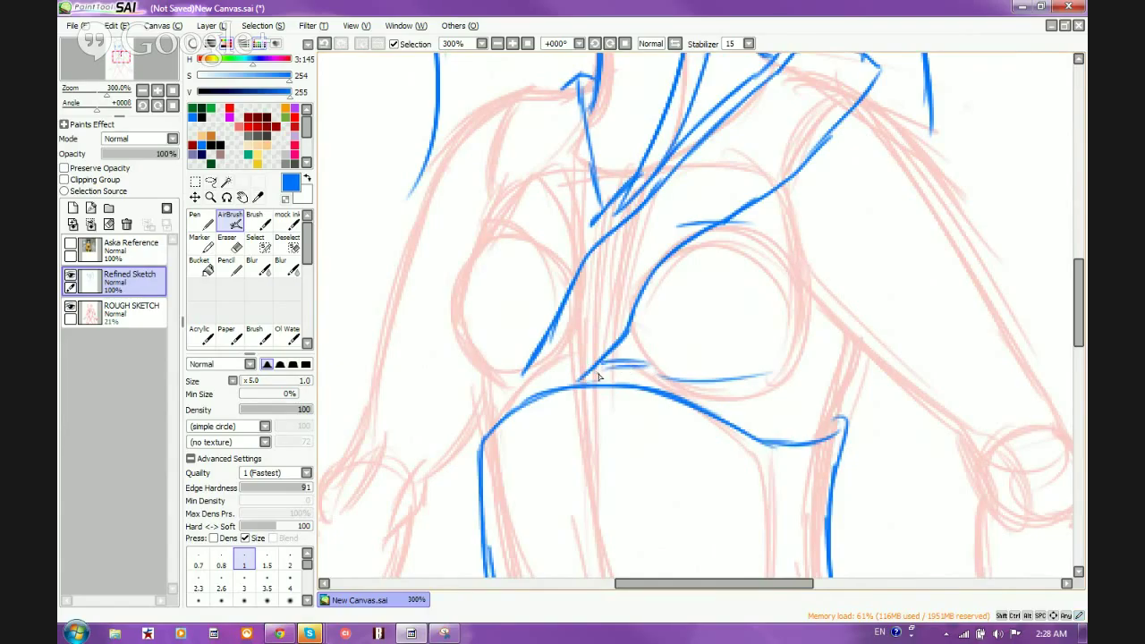
Step: Extend the overlapping collar's inner edge down to the obi and draw the far collar's inner line from the neck to the overlap
{"action": "left_click_drag", "start_coordinate": [528, 371], "coordinate": [507, 413]}
{"action": "left_click_drag", "start_coordinate": [564, 93], "coordinate": [596, 204]}
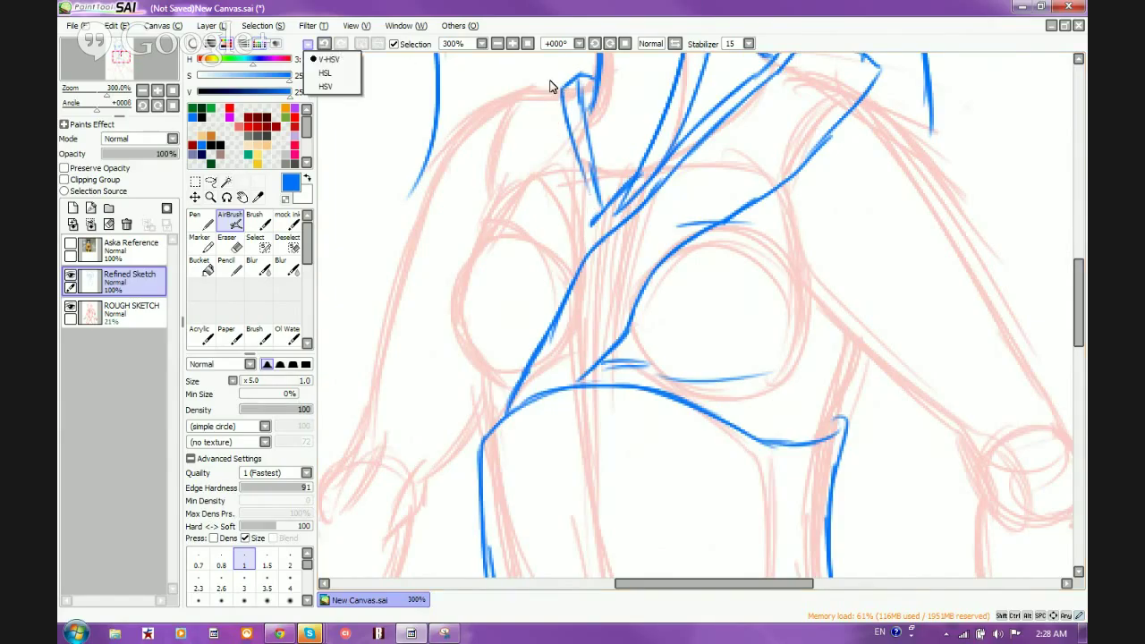
{"action": "left_click", "coordinate": [324, 43]}
{"action": "left_click_drag", "start_coordinate": [562, 86], "coordinate": [588, 222]}
{"action": "left_click_drag", "start_coordinate": [573, 158], "coordinate": [592, 234]}
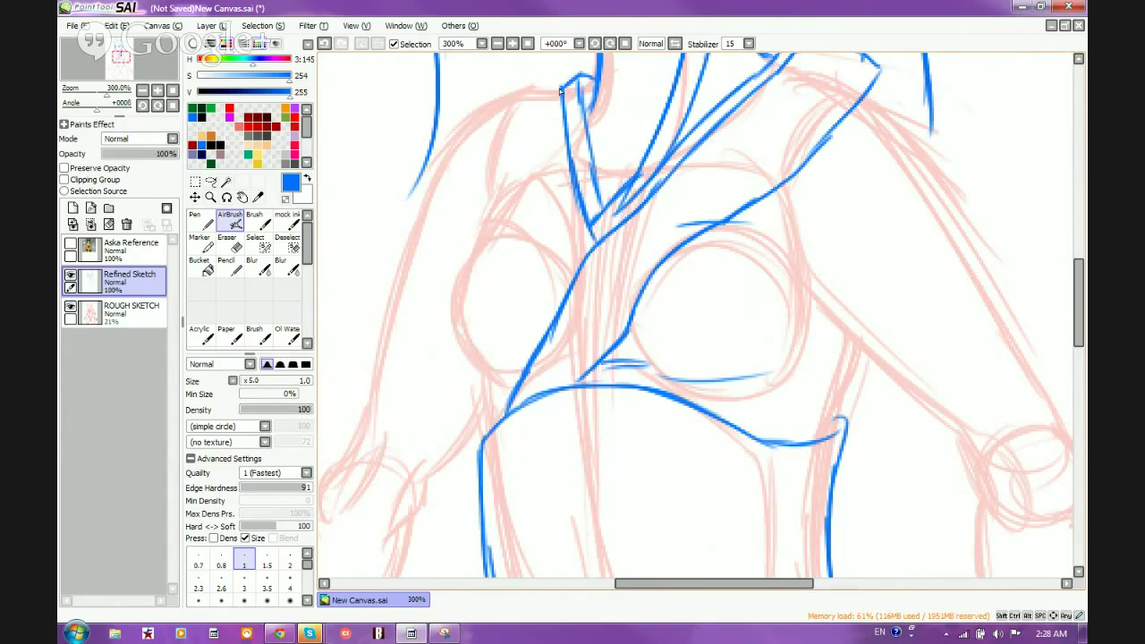
Step: Draw the far collar's shoulder edge and its outer edge down to the overlapping collar, redoing the lower part as a curve
{"action": "mouse_move", "coordinate": [561, 90]}
{"action": "left_mouse_down"}
{"action": "mouse_move", "coordinate": [563, 69]}
{"action": "mouse_move", "coordinate": [499, 90]}
{"action": "mouse_move", "coordinate": [512, 166]}
{"action": "left_mouse_up"}
{"action": "left_click_drag", "start_coordinate": [500, 91], "coordinate": [548, 268]}
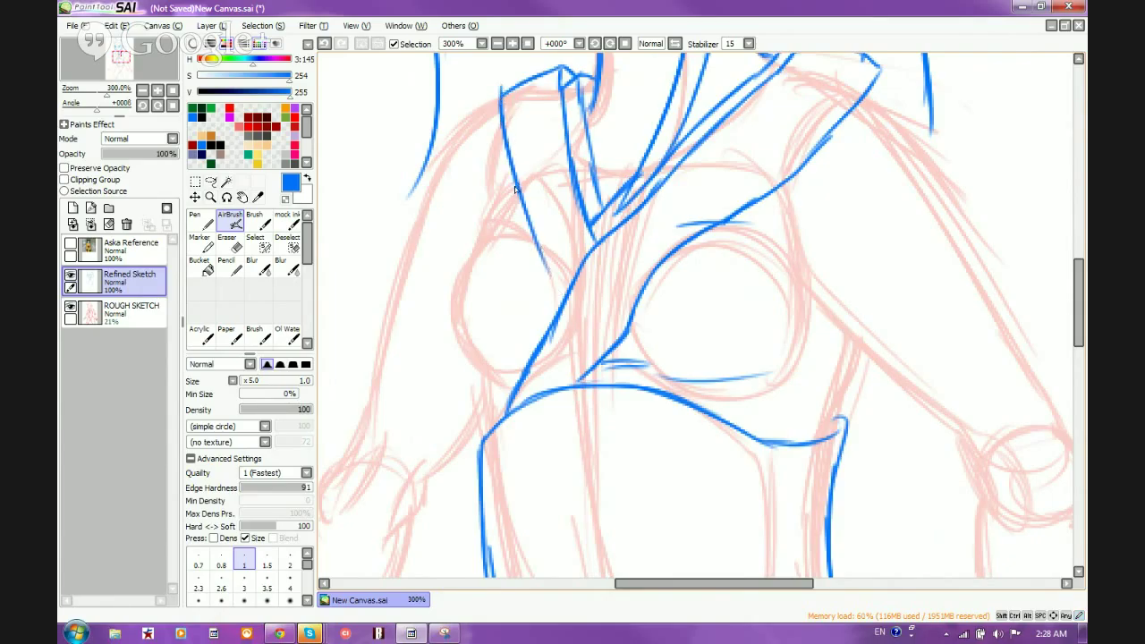
{"action": "left_click", "coordinate": [325, 44]}
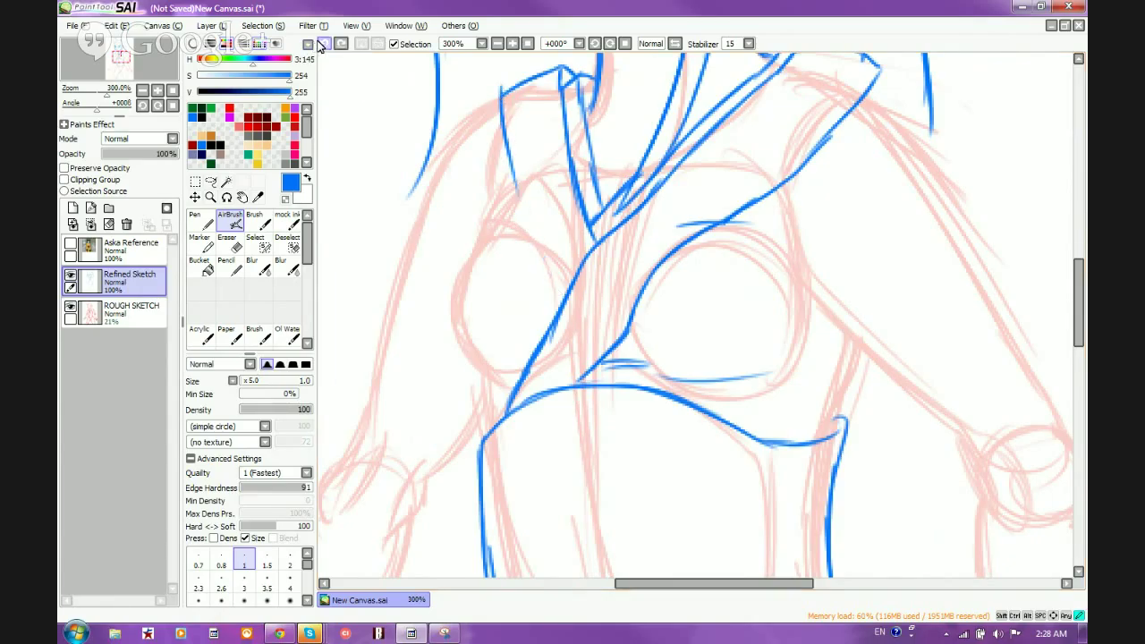
{"action": "left_click_drag", "start_coordinate": [502, 93], "coordinate": [541, 223]}
{"action": "left_click_drag", "start_coordinate": [519, 183], "coordinate": [554, 267]}
{"action": "left_click_drag", "start_coordinate": [536, 224], "coordinate": [564, 286]}
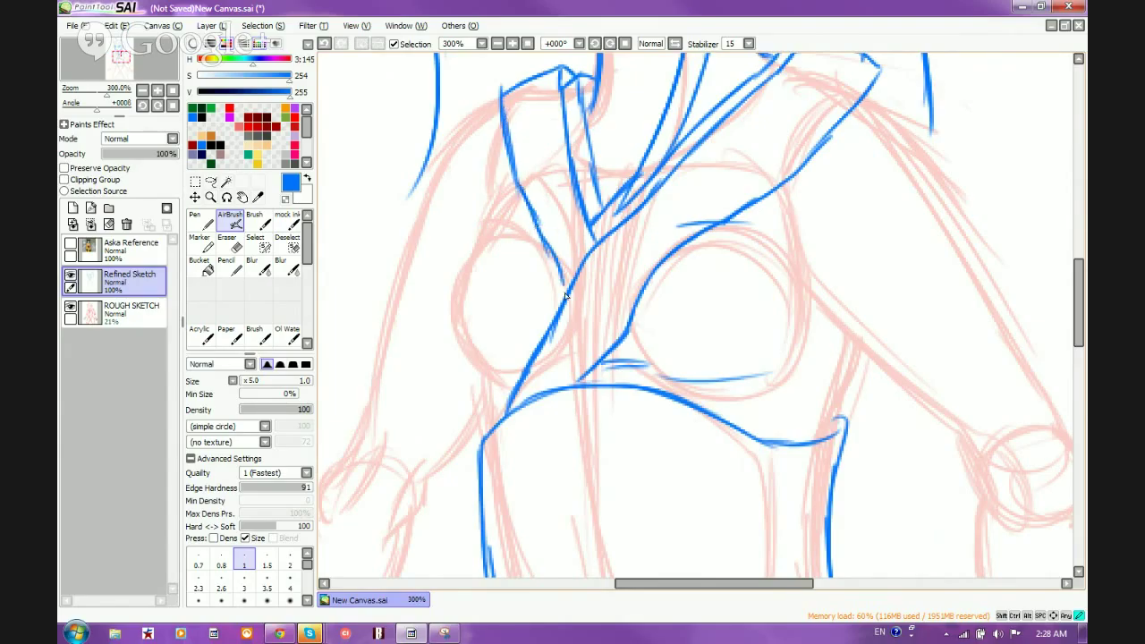
{"action": "left_click", "coordinate": [325, 44]}
{"action": "left_click", "coordinate": [325, 43]}
{"action": "left_click", "coordinate": [324, 44]}
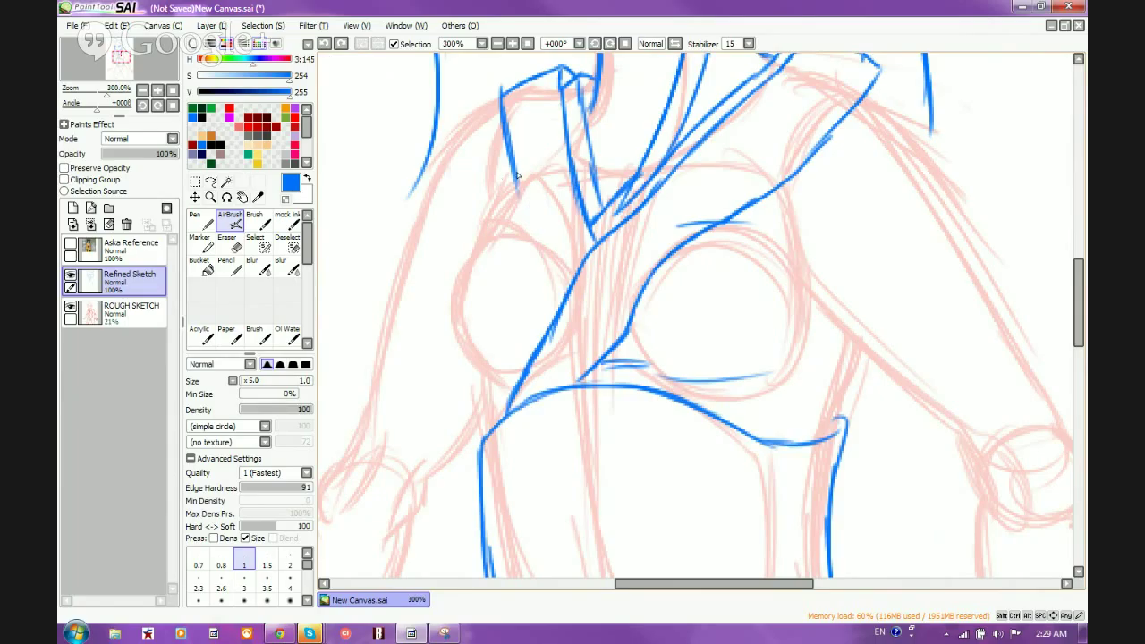
{"action": "mouse_move", "coordinate": [517, 176]}
{"action": "left_mouse_down"}
{"action": "mouse_move", "coordinate": [524, 237]}
{"action": "mouse_move", "coordinate": [559, 315]}
{"action": "left_mouse_up"}
{"action": "left_click_drag", "start_coordinate": [574, 179], "coordinate": [598, 255]}
Step: Draw the fabric creases at the near armpit and extend the fold lines under the near breast
{"action": "scroll", "coordinate": [590, 96], "scroll_direction": "down", "scroll_amount": 2}
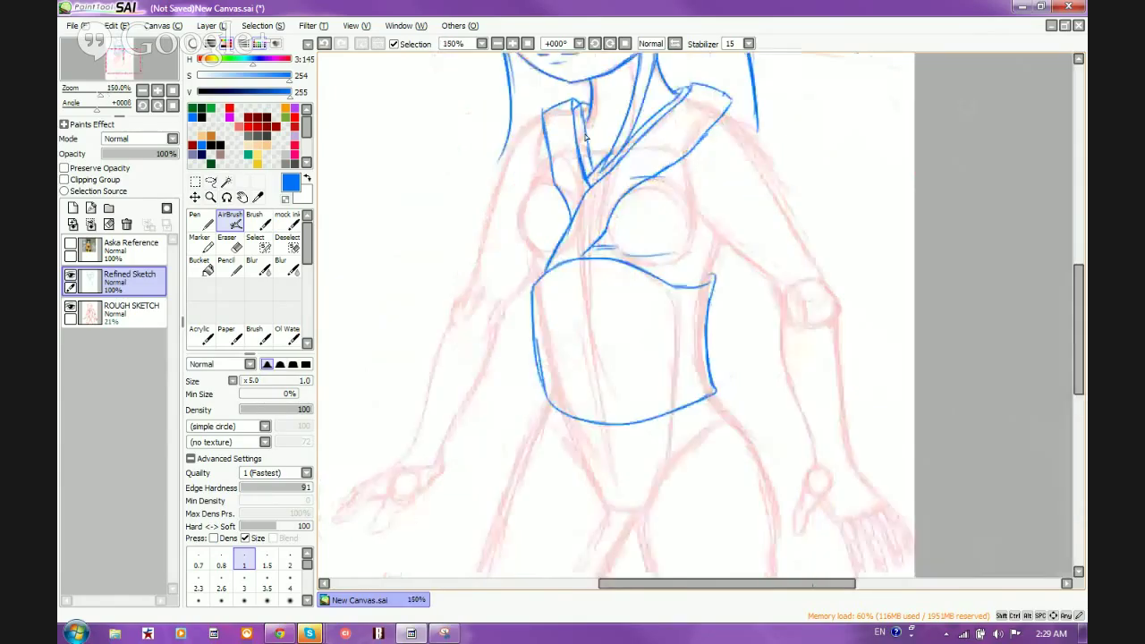
{"action": "scroll", "coordinate": [704, 188], "scroll_direction": "up", "scroll_amount": 2}
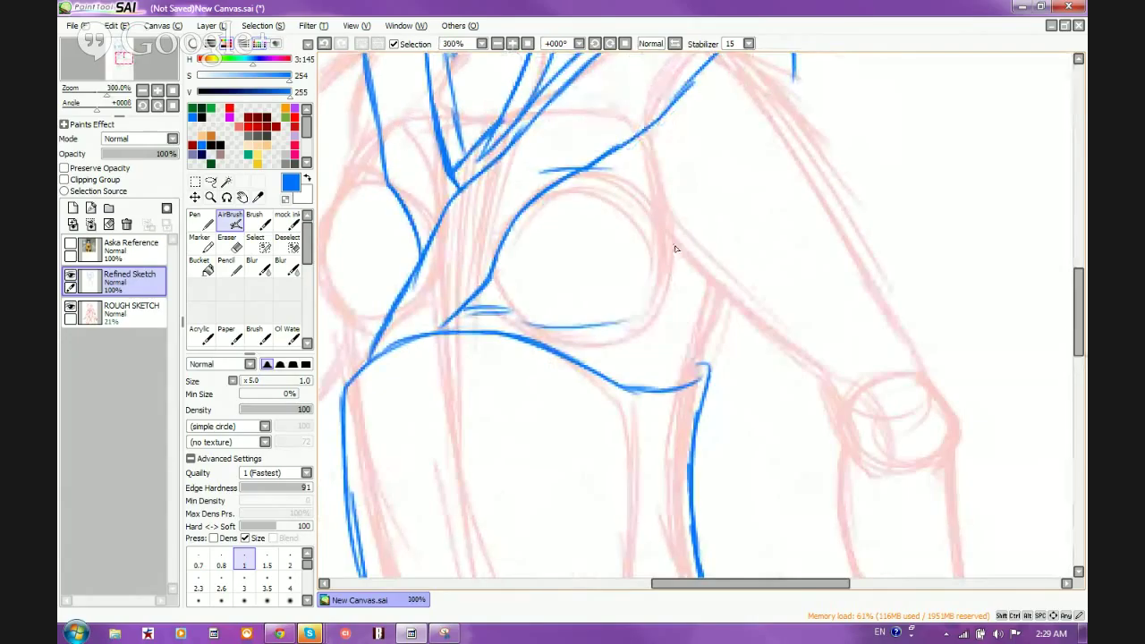
{"action": "mouse_move", "coordinate": [686, 254]}
{"action": "left_mouse_down"}
{"action": "mouse_move", "coordinate": [653, 229]}
{"action": "mouse_move", "coordinate": [723, 310]}
{"action": "mouse_move", "coordinate": [671, 267]}
{"action": "mouse_move", "coordinate": [690, 271]}
{"action": "mouse_move", "coordinate": [668, 281]}
{"action": "mouse_move", "coordinate": [686, 274]}
{"action": "mouse_move", "coordinate": [688, 299]}
{"action": "mouse_move", "coordinate": [673, 275]}
{"action": "left_mouse_up"}
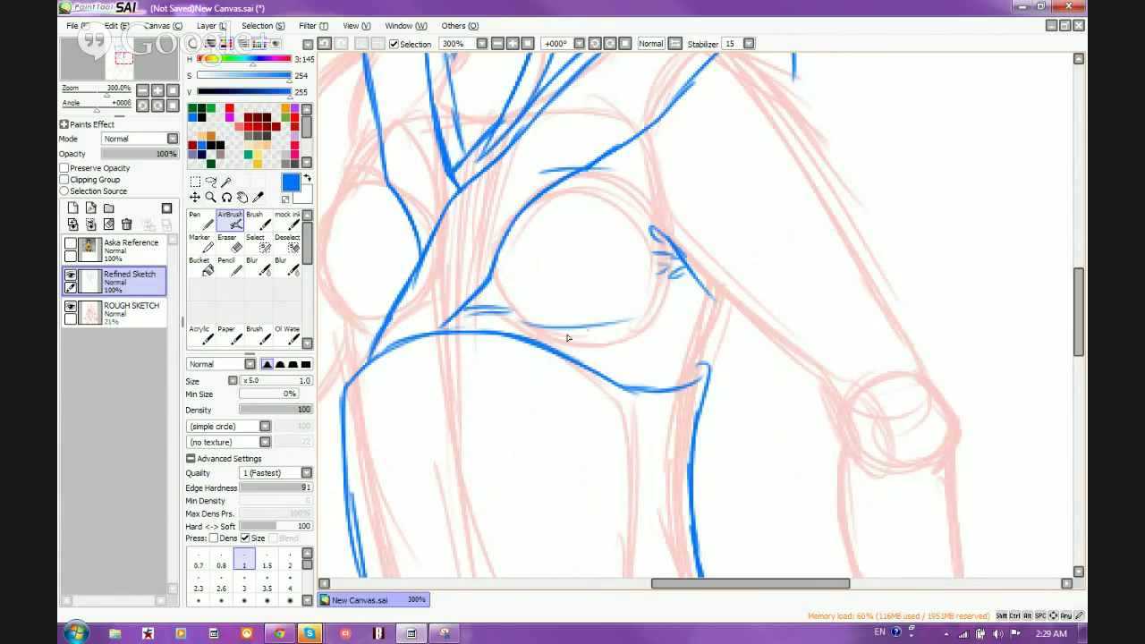
{"action": "left_click_drag", "start_coordinate": [483, 317], "coordinate": [526, 327]}
{"action": "left_click_drag", "start_coordinate": [651, 266], "coordinate": [662, 265]}
{"action": "left_click_drag", "start_coordinate": [665, 249], "coordinate": [663, 254]}
Step: Draw the kimono's far side contour around the far breast down to the obi's upper corner
{"action": "scroll", "coordinate": [673, 267], "scroll_direction": "down", "scroll_amount": 4}
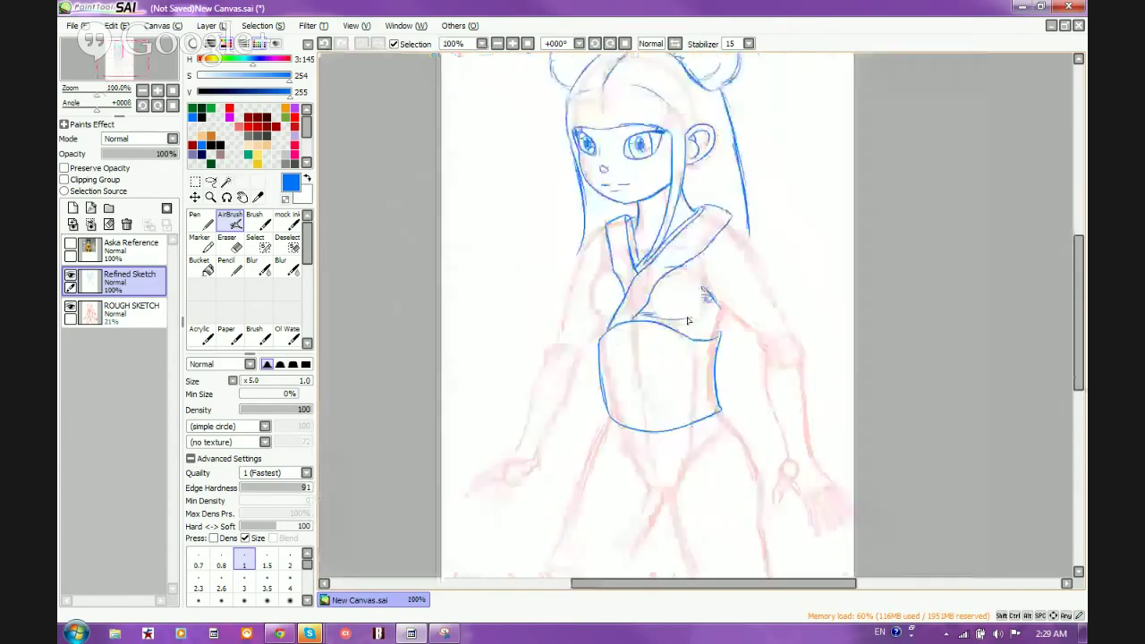
{"action": "scroll", "coordinate": [634, 256], "scroll_direction": "up", "scroll_amount": 3}
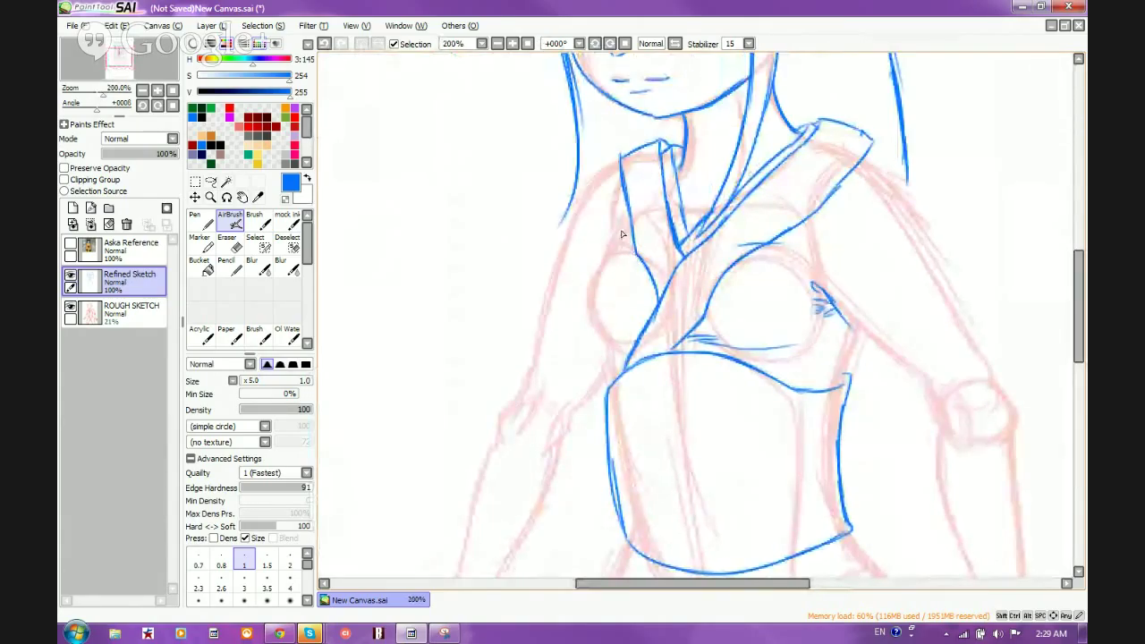
{"action": "mouse_move", "coordinate": [616, 234]}
{"action": "left_mouse_down"}
{"action": "mouse_move", "coordinate": [582, 300]}
{"action": "mouse_move", "coordinate": [604, 365]}
{"action": "left_mouse_up"}
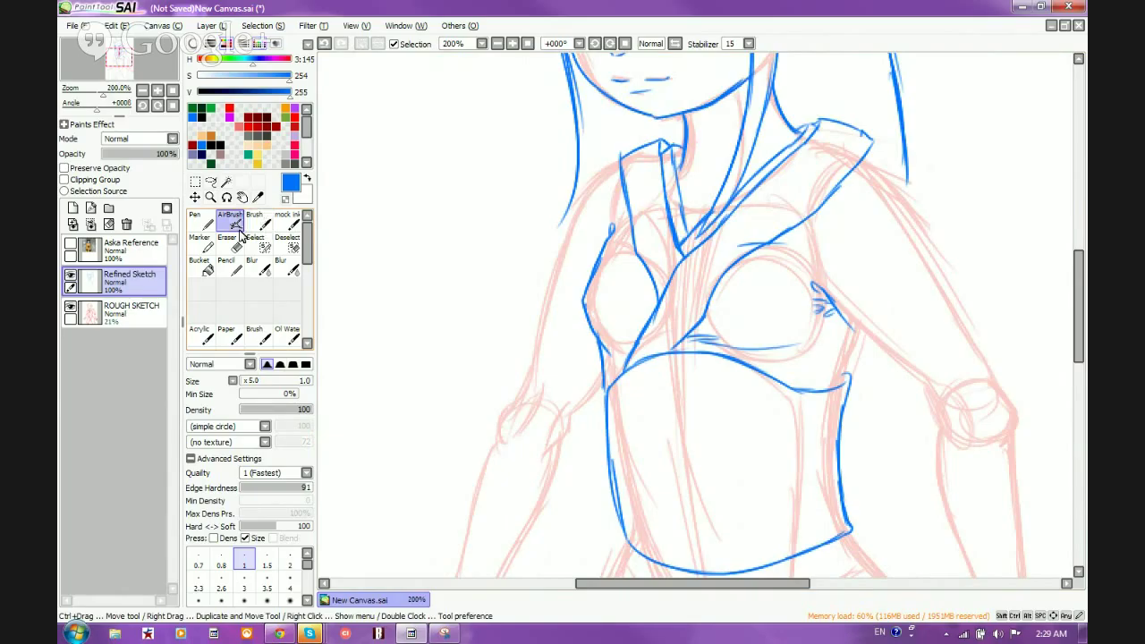
{"action": "left_click", "coordinate": [236, 242]}
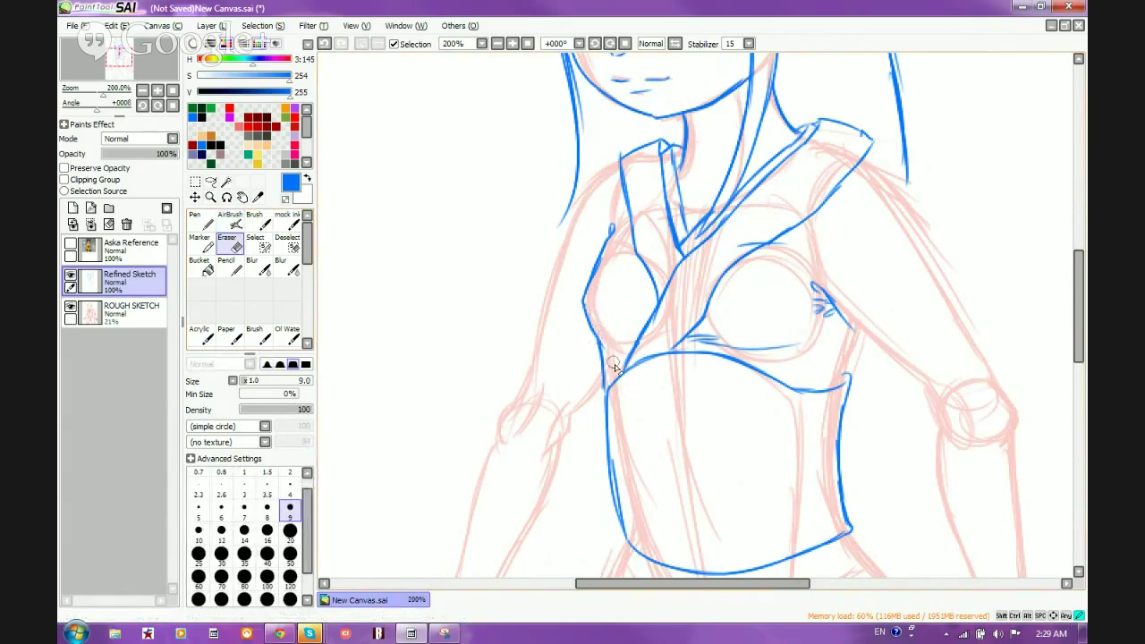
Step: Draw the far shoulder line outward from the collar and the far sleeve's outer edge down to the elbow
{"action": "left_click", "coordinate": [231, 221]}
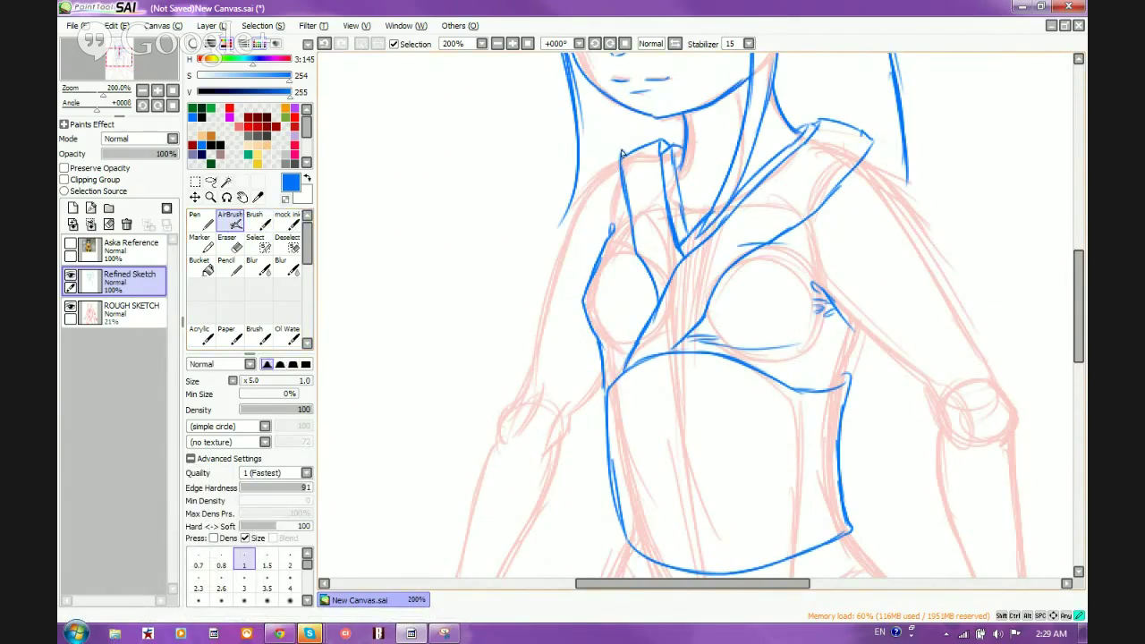
{"action": "left_click_drag", "start_coordinate": [617, 154], "coordinate": [562, 198]}
{"action": "mouse_move", "coordinate": [613, 166]}
{"action": "left_mouse_down"}
{"action": "mouse_move", "coordinate": [557, 205]}
{"action": "mouse_move", "coordinate": [566, 285]}
{"action": "mouse_move", "coordinate": [552, 215]}
{"action": "mouse_move", "coordinate": [506, 393]}
{"action": "left_mouse_up"}
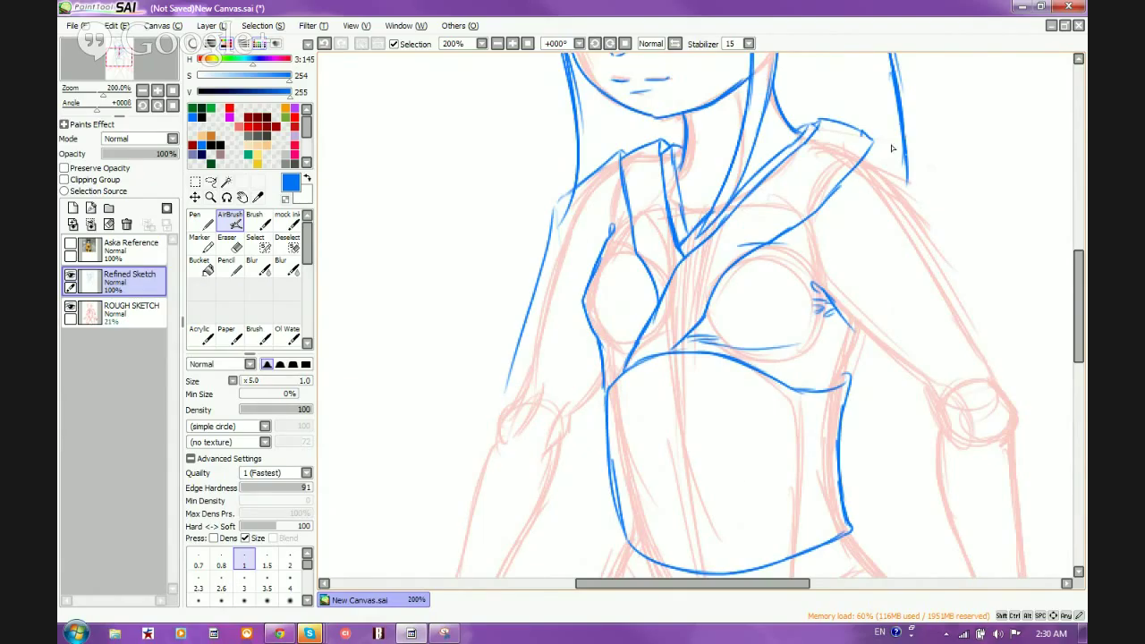
Step: Redraw the near shoulder as a straight line sloping past the collar, and add the near sleeve's outer edge and shoulder fold
{"action": "key", "text": "e"}
{"action": "left_click_drag", "start_coordinate": [822, 124], "coordinate": [865, 136]}
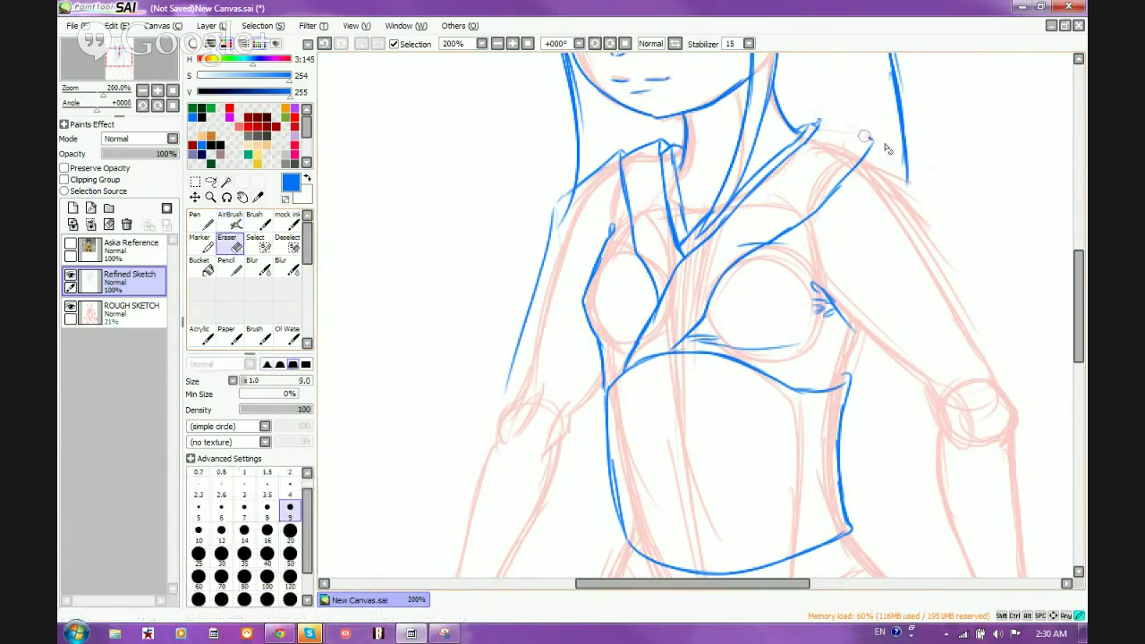
{"action": "left_click", "coordinate": [231, 222]}
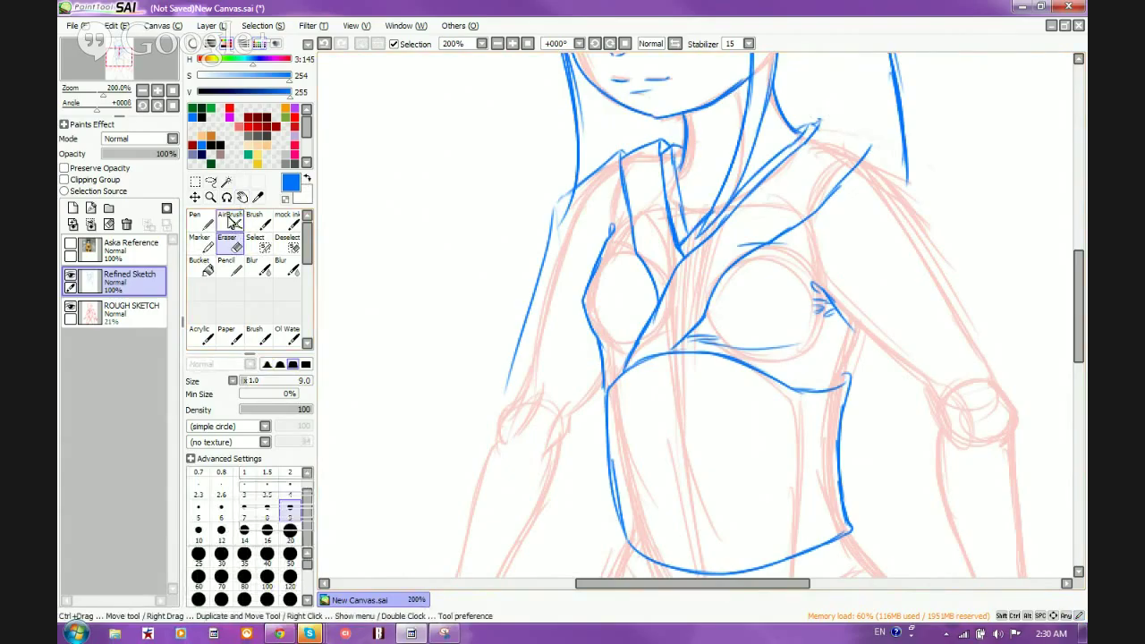
{"action": "left_click_drag", "start_coordinate": [818, 120], "coordinate": [946, 208]}
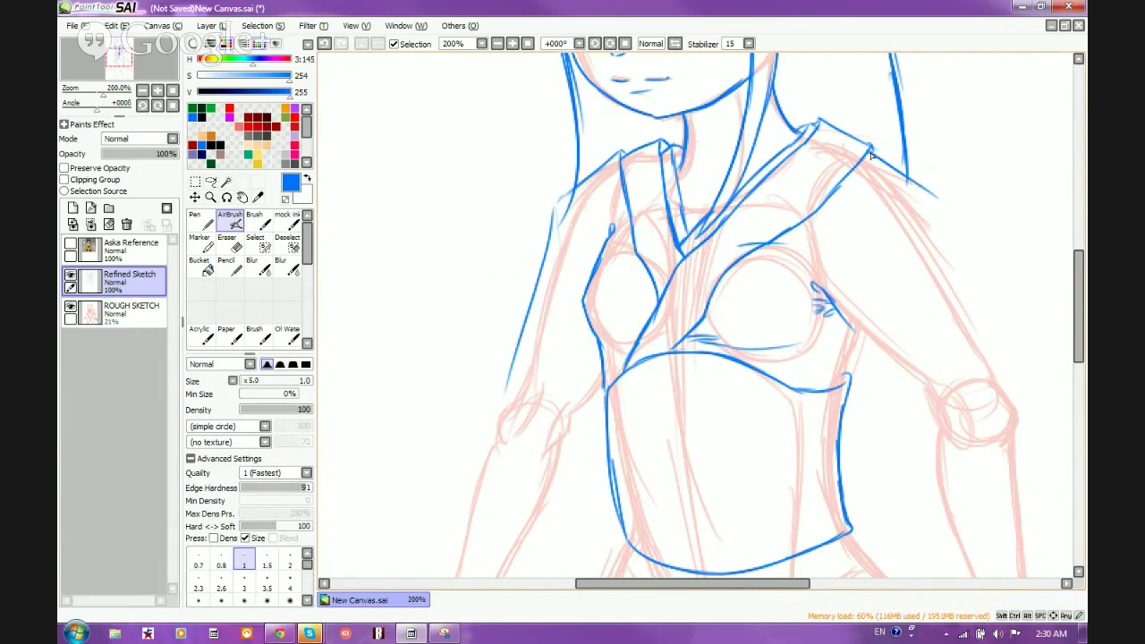
{"action": "mouse_move", "coordinate": [872, 156]}
{"action": "left_mouse_down"}
{"action": "mouse_move", "coordinate": [954, 209]}
{"action": "mouse_move", "coordinate": [937, 208]}
{"action": "mouse_move", "coordinate": [884, 295]}
{"action": "left_mouse_up"}
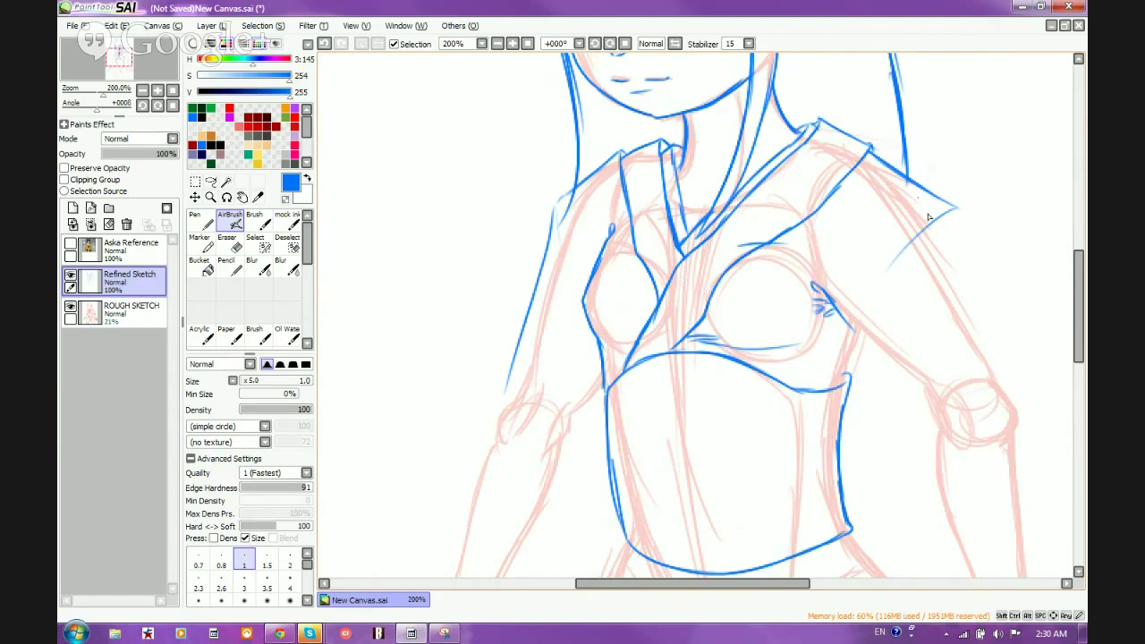
{"action": "left_click_drag", "start_coordinate": [957, 211], "coordinate": [1035, 421]}
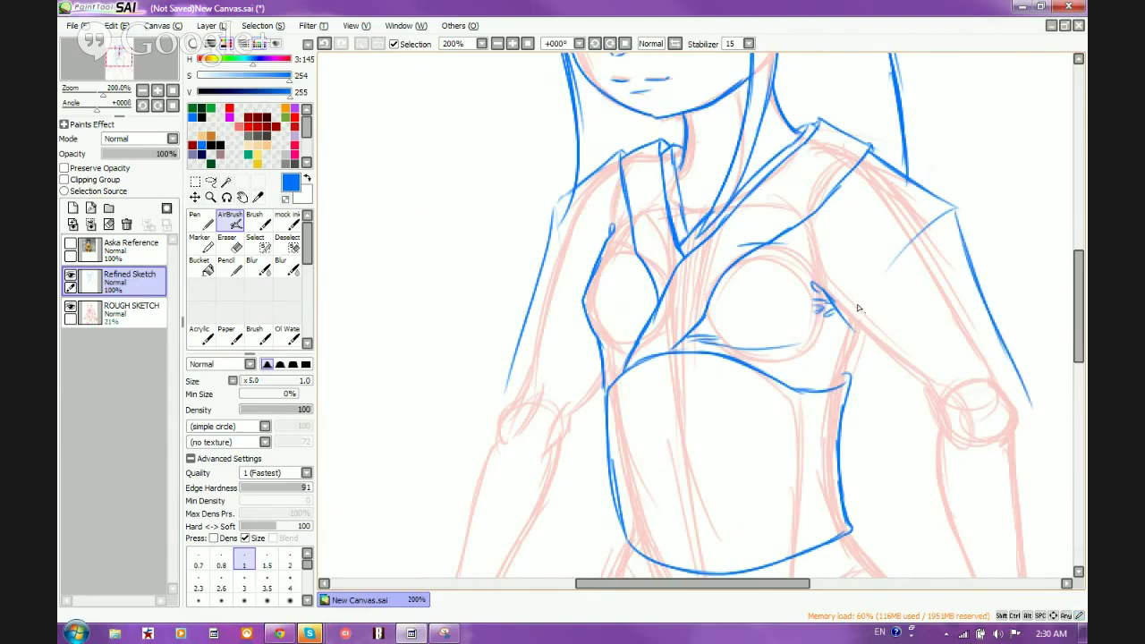
Step: Replace the near armpit creases with smaller ones and draw the near sleeve's inner edge running down from the armpit
{"action": "key", "text": "e"}
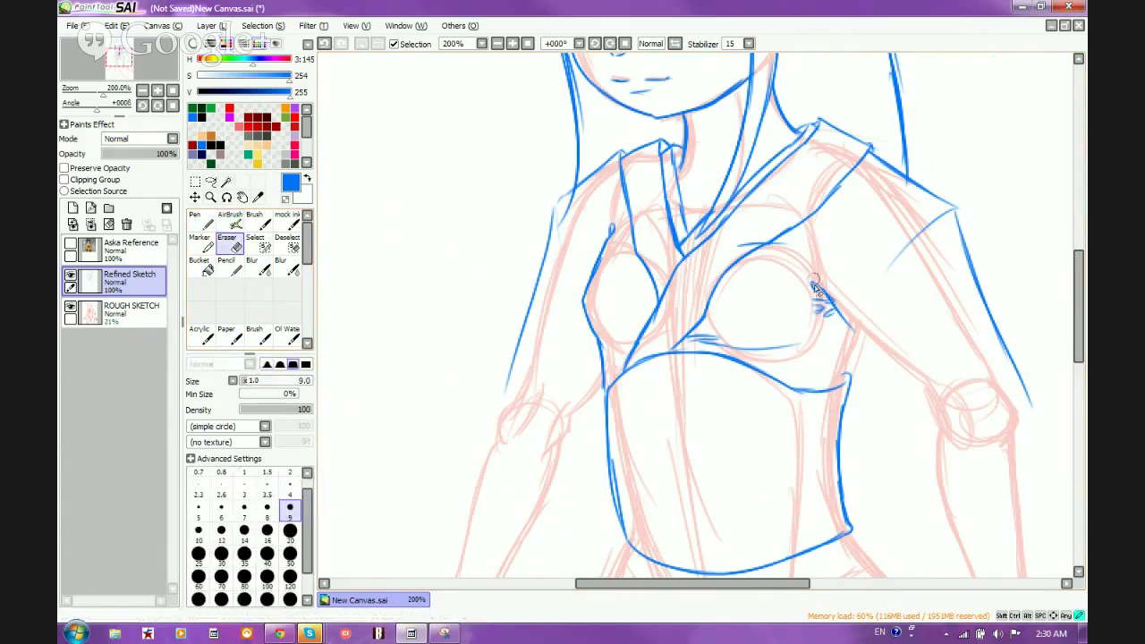
{"action": "left_click_drag", "start_coordinate": [819, 285], "coordinate": [841, 334]}
{"action": "key", "text": "v"}
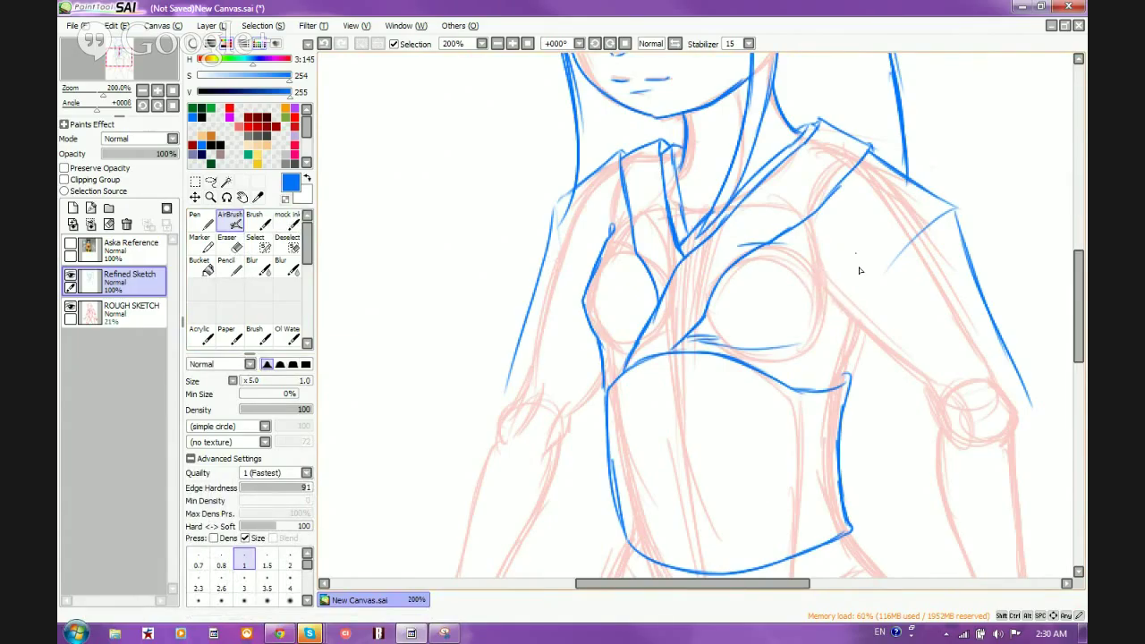
{"action": "mouse_move", "coordinate": [835, 273]}
{"action": "left_mouse_down"}
{"action": "mouse_move", "coordinate": [867, 319]}
{"action": "mouse_move", "coordinate": [836, 279]}
{"action": "mouse_move", "coordinate": [889, 387]}
{"action": "left_mouse_up"}
{"action": "left_click_drag", "start_coordinate": [851, 310], "coordinate": [927, 450]}
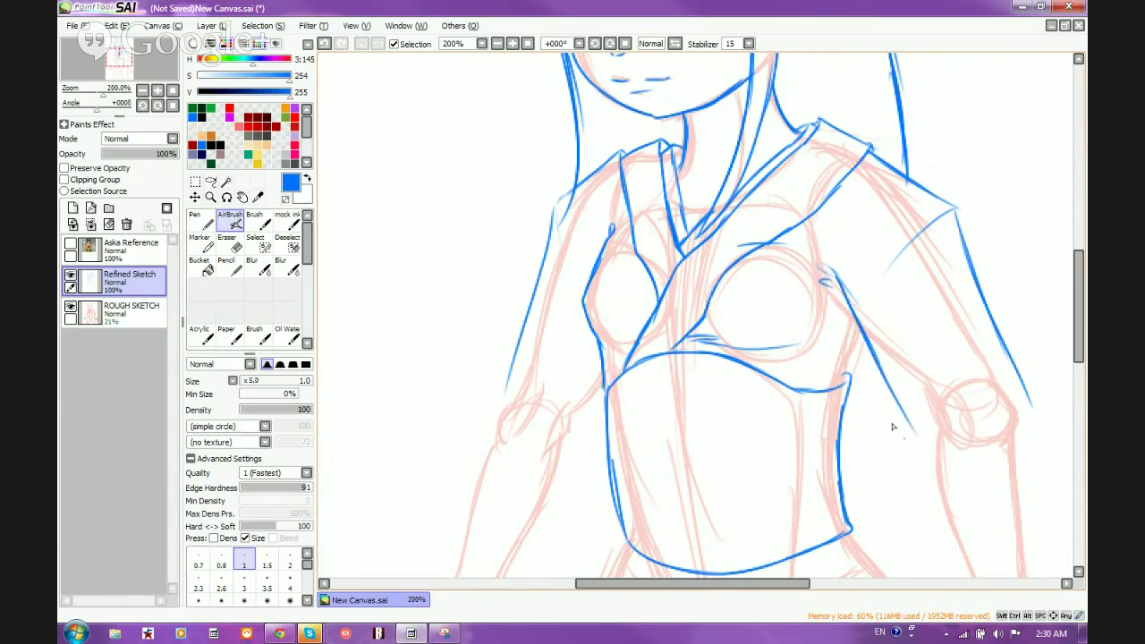
{"action": "left_click_drag", "start_coordinate": [892, 395], "coordinate": [956, 549]}
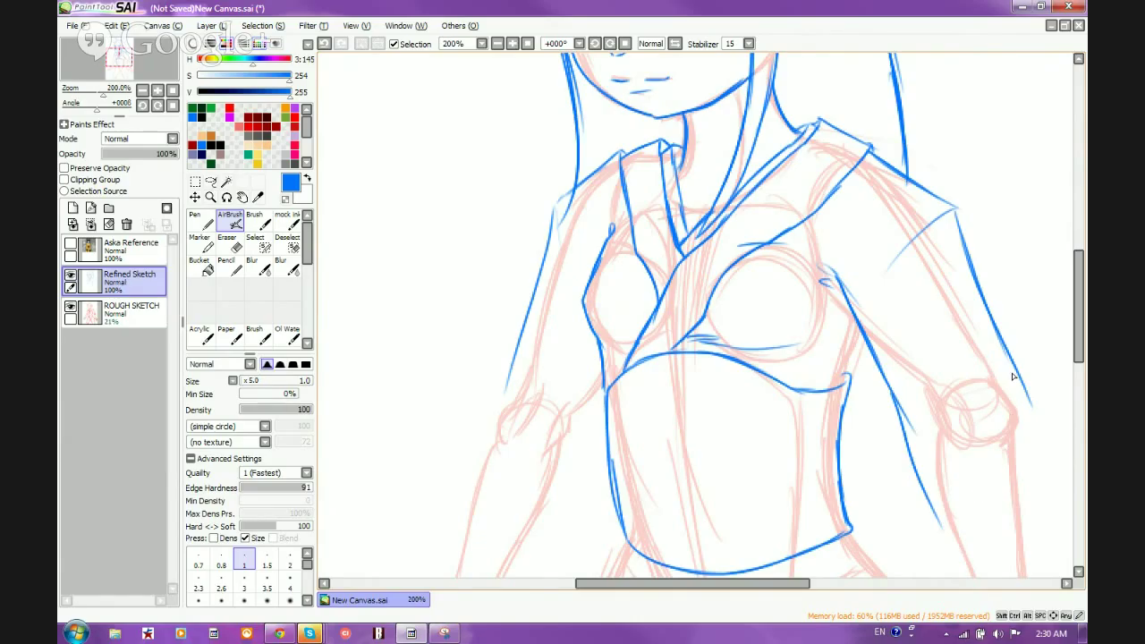
Step: Extend the near sleeve's outer edge downward and add the kimono's near side line above the obi and a far shoulder crease
{"action": "left_click_drag", "start_coordinate": [1021, 382], "coordinate": [1073, 521]}
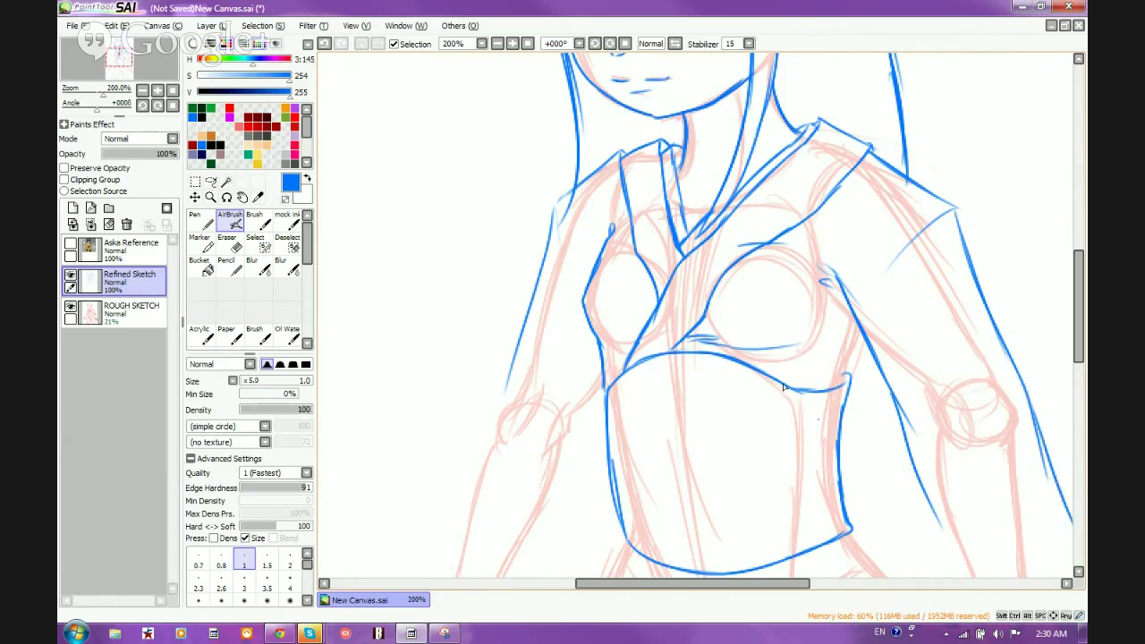
{"action": "left_click_drag", "start_coordinate": [861, 331], "coordinate": [843, 387]}
{"action": "left_click_drag", "start_coordinate": [571, 210], "coordinate": [556, 261]}
{"action": "scroll", "coordinate": [646, 285], "scroll_direction": "down", "scroll_amount": 1}
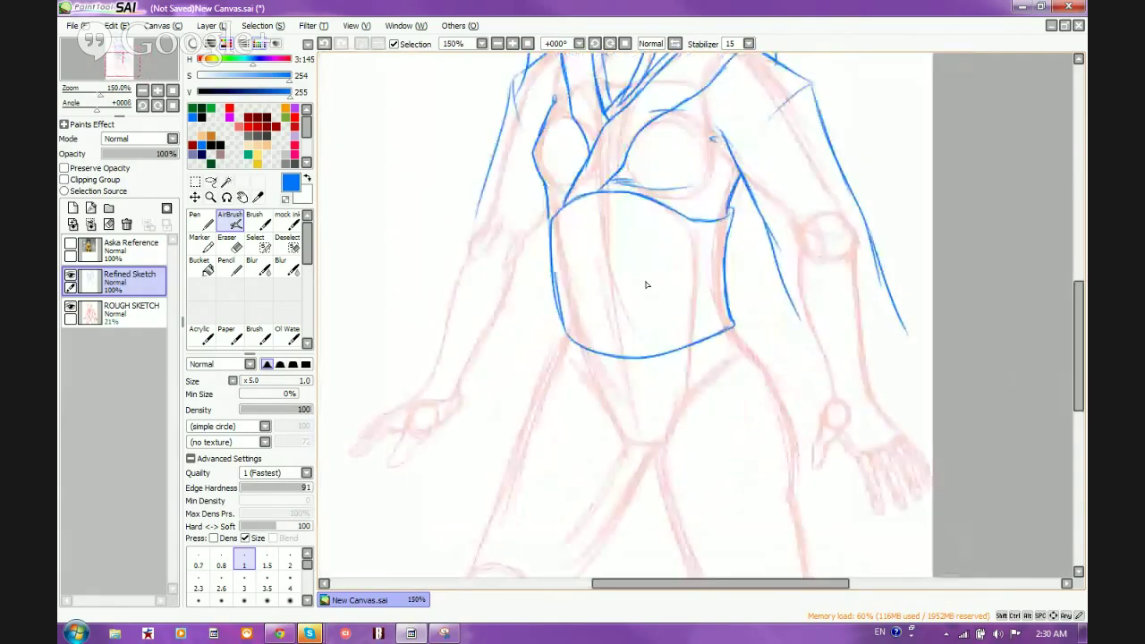
Step: Erase a short gap at waist height in both side edges of the obi to make room for a cord
{"action": "scroll", "coordinate": [513, 382], "scroll_direction": "up", "scroll_amount": 1}
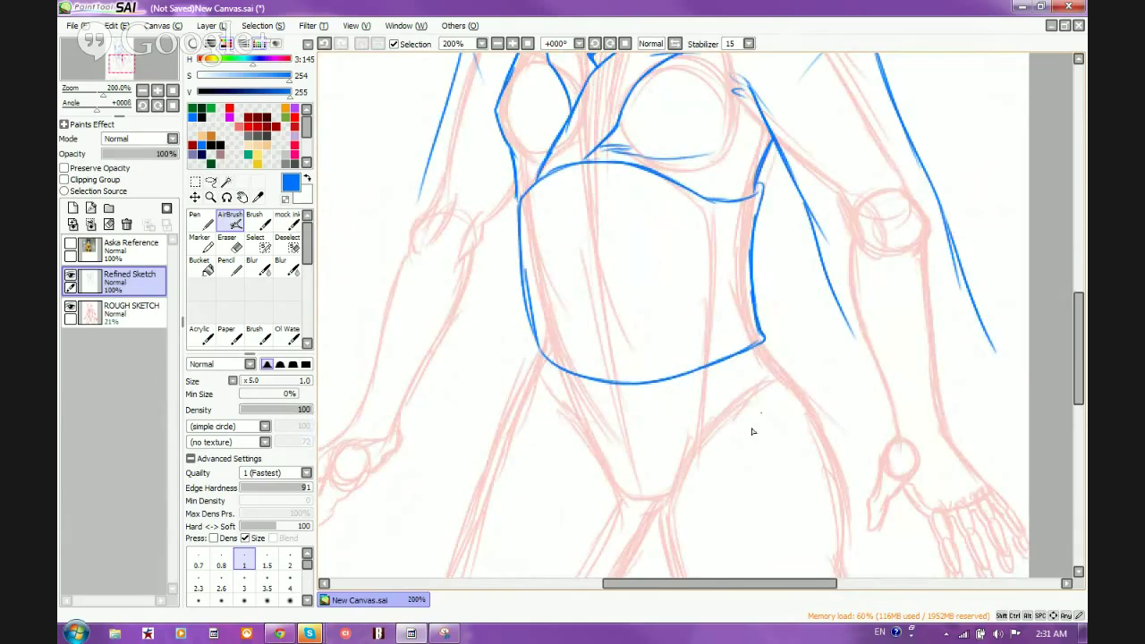
{"action": "scroll", "coordinate": [680, 327], "scroll_direction": "up", "scroll_amount": 1}
{"action": "key", "text": "e"}
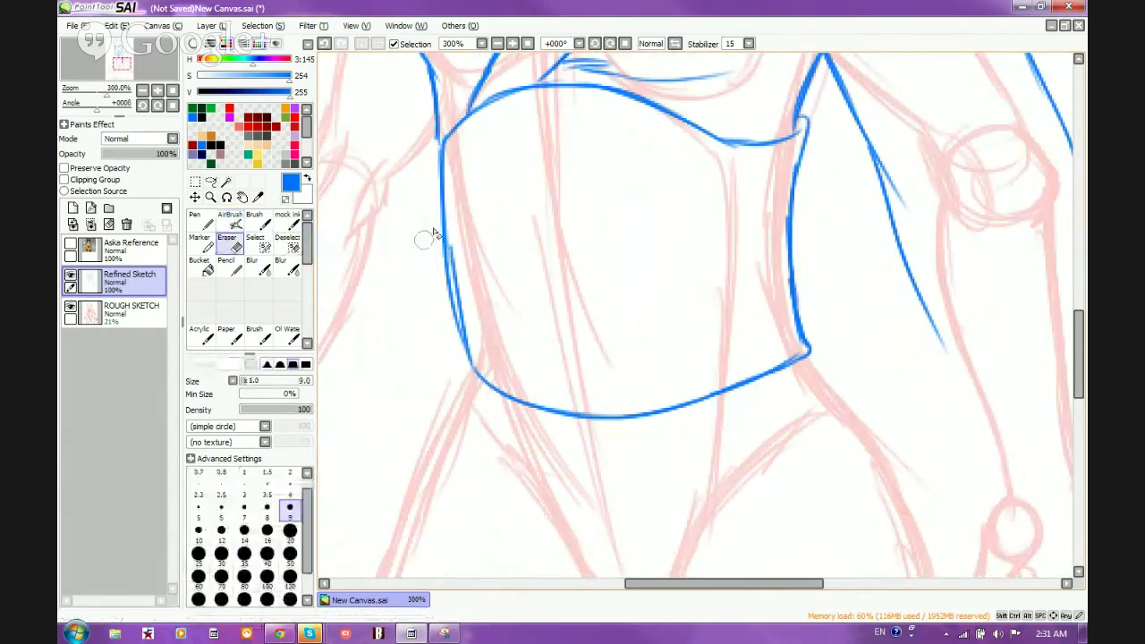
{"action": "mouse_move", "coordinate": [431, 213]}
{"action": "left_mouse_down"}
{"action": "mouse_move", "coordinate": [460, 366]}
{"action": "mouse_move", "coordinate": [434, 206]}
{"action": "mouse_move", "coordinate": [441, 250]}
{"action": "mouse_move", "coordinate": [460, 242]}
{"action": "mouse_move", "coordinate": [447, 248]}
{"action": "left_mouse_up"}
{"action": "left_click", "coordinate": [230, 219]}
{"action": "left_click", "coordinate": [227, 241]}
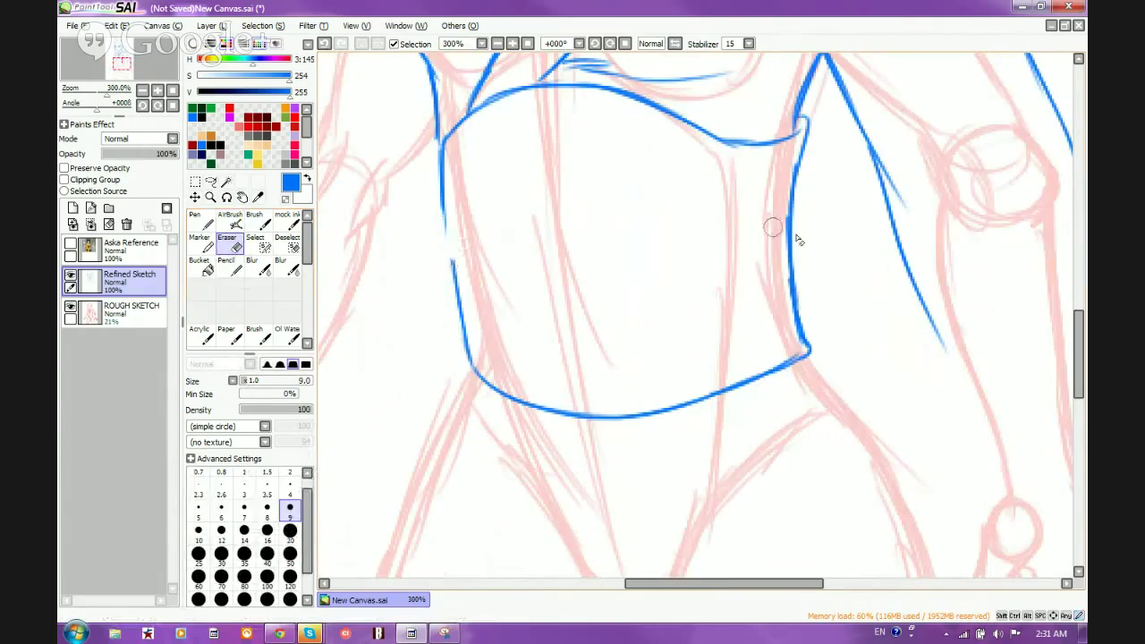
{"action": "left_click_drag", "start_coordinate": [792, 228], "coordinate": [783, 236]}
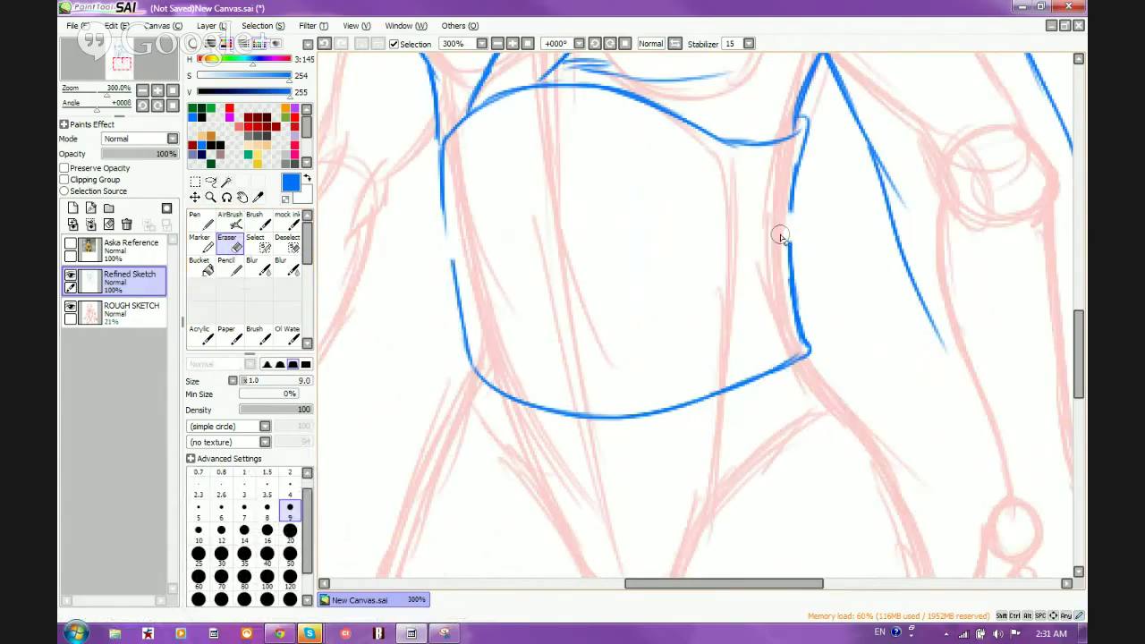
Step: Draw the far half of a double-banded cord wrapping around the obi's far edge and running toward its center
{"action": "left_click", "coordinate": [230, 219]}
{"action": "left_click_drag", "start_coordinate": [445, 238], "coordinate": [560, 251]}
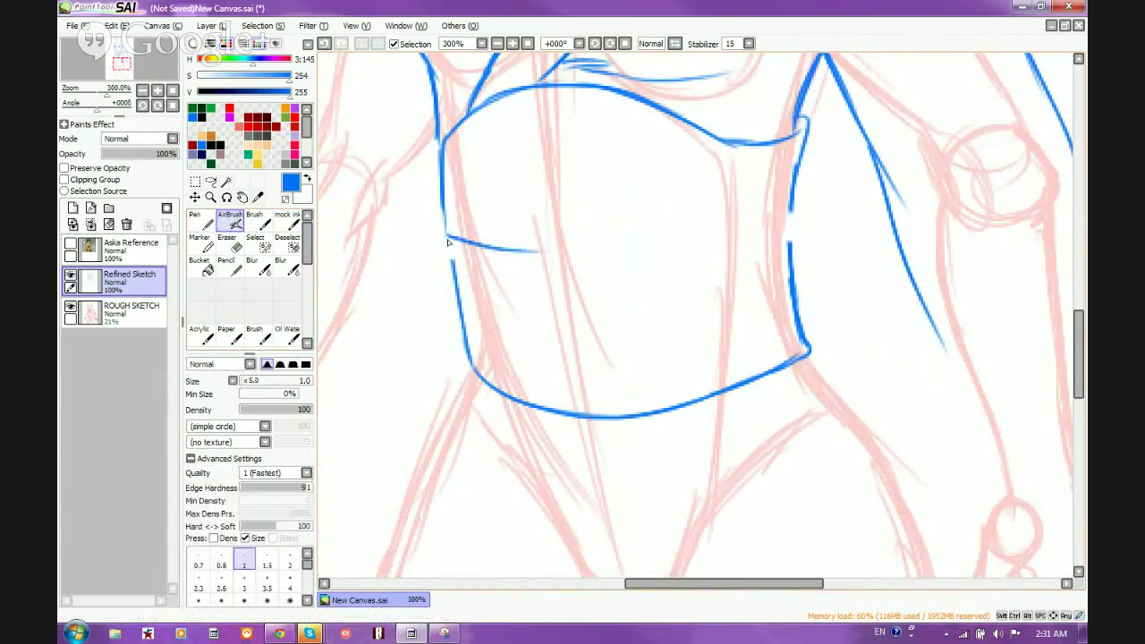
{"action": "left_click_drag", "start_coordinate": [444, 249], "coordinate": [538, 270]}
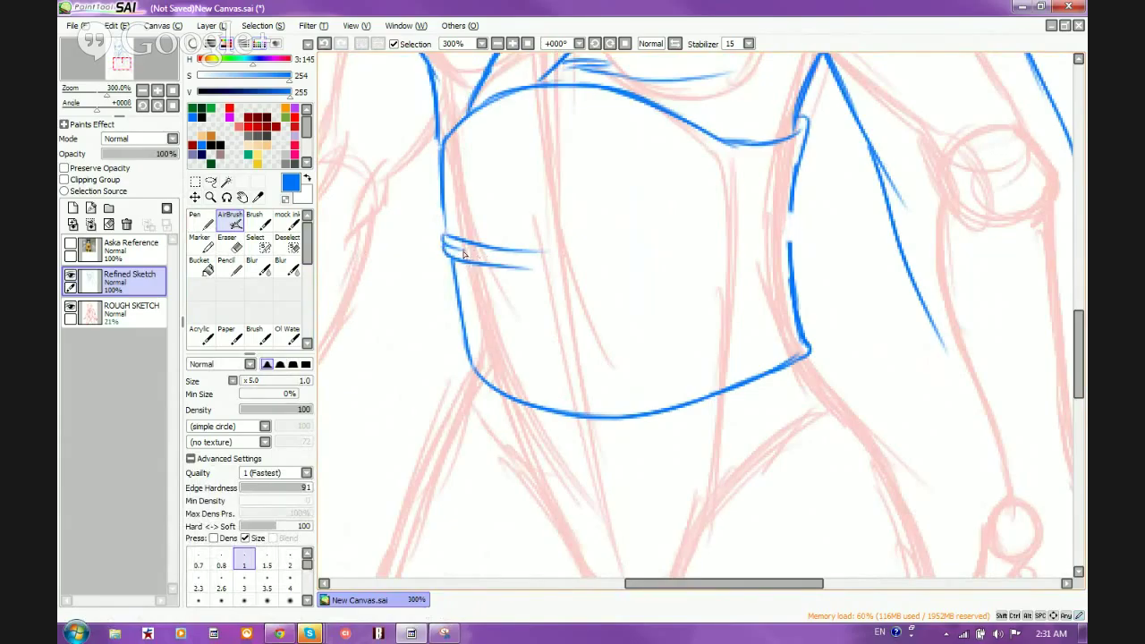
{"action": "mouse_move", "coordinate": [450, 250]}
{"action": "left_mouse_down"}
{"action": "mouse_move", "coordinate": [562, 265]}
{"action": "mouse_move", "coordinate": [604, 247]}
{"action": "left_mouse_up"}
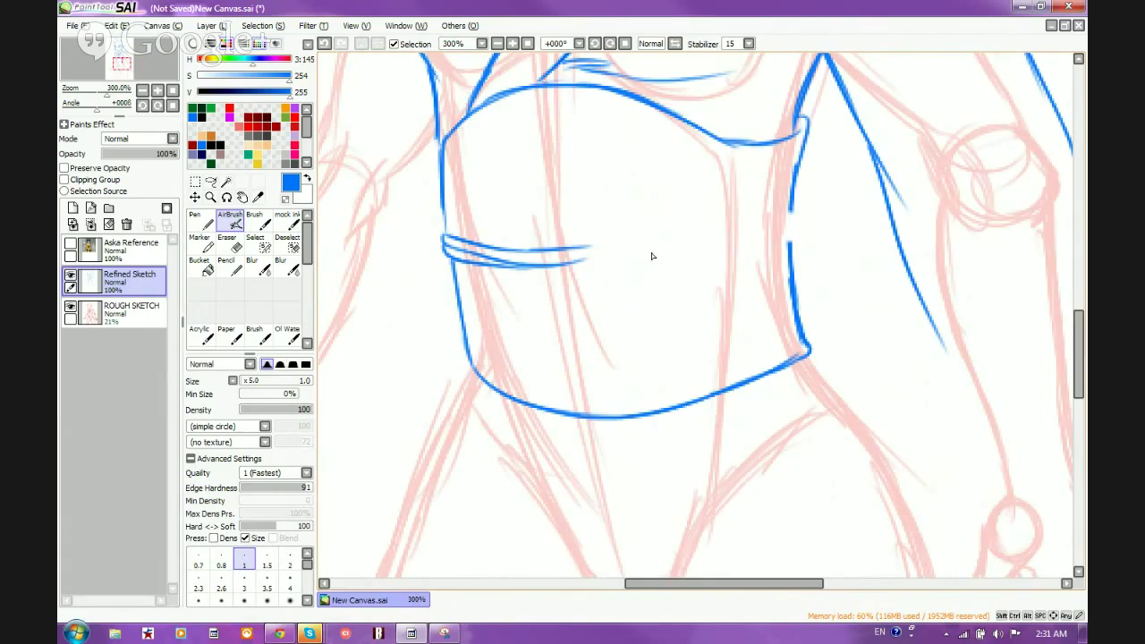
Step: Draw a bow with a round knot and two creased loops on the obi cord, with one notched ribbon tail hanging down
{"action": "mouse_move", "coordinate": [638, 238]}
{"action": "left_mouse_down"}
{"action": "mouse_move", "coordinate": [599, 226]}
{"action": "mouse_move", "coordinate": [593, 213]}
{"action": "mouse_move", "coordinate": [588, 275]}
{"action": "mouse_move", "coordinate": [635, 278]}
{"action": "mouse_move", "coordinate": [614, 273]}
{"action": "mouse_move", "coordinate": [648, 265]}
{"action": "mouse_move", "coordinate": [609, 238]}
{"action": "mouse_move", "coordinate": [643, 257]}
{"action": "mouse_move", "coordinate": [617, 211]}
{"action": "mouse_move", "coordinate": [597, 217]}
{"action": "mouse_move", "coordinate": [618, 212]}
{"action": "mouse_move", "coordinate": [657, 256]}
{"action": "mouse_move", "coordinate": [636, 233]}
{"action": "mouse_move", "coordinate": [632, 258]}
{"action": "mouse_move", "coordinate": [644, 260]}
{"action": "mouse_move", "coordinate": [639, 236]}
{"action": "mouse_move", "coordinate": [669, 269]}
{"action": "mouse_move", "coordinate": [641, 230]}
{"action": "mouse_move", "coordinate": [664, 235]}
{"action": "mouse_move", "coordinate": [647, 266]}
{"action": "mouse_move", "coordinate": [663, 267]}
{"action": "mouse_move", "coordinate": [673, 248]}
{"action": "mouse_move", "coordinate": [664, 236]}
{"action": "mouse_move", "coordinate": [659, 269]}
{"action": "left_mouse_up"}
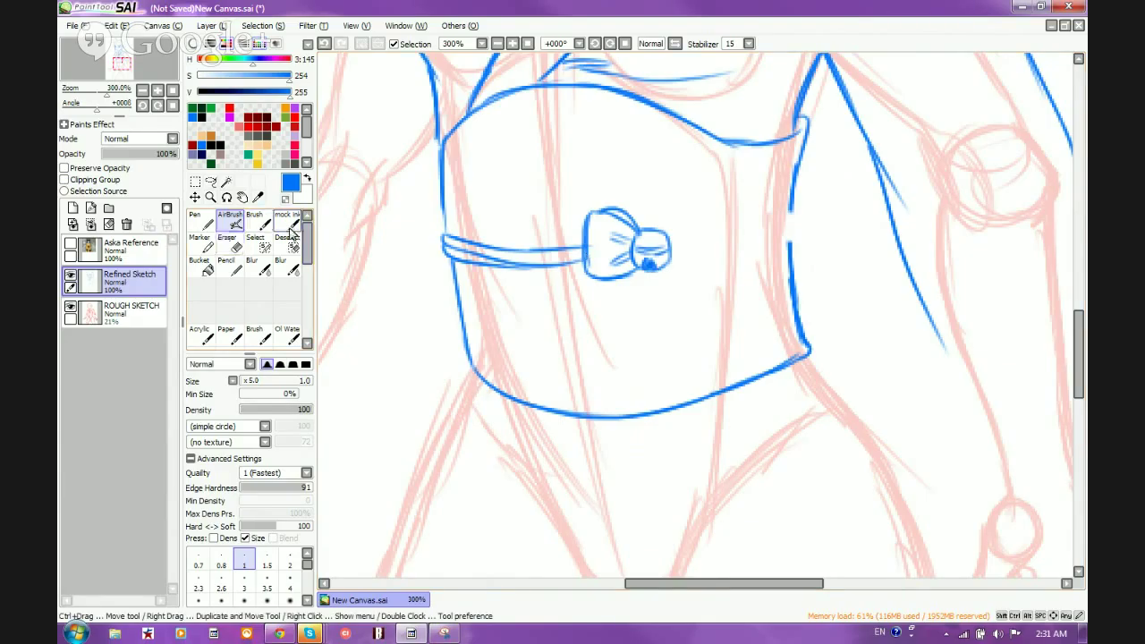
{"action": "mouse_move", "coordinate": [670, 232]}
{"action": "left_mouse_down"}
{"action": "mouse_move", "coordinate": [712, 213]}
{"action": "mouse_move", "coordinate": [721, 263]}
{"action": "mouse_move", "coordinate": [716, 245]}
{"action": "mouse_move", "coordinate": [704, 273]}
{"action": "mouse_move", "coordinate": [667, 266]}
{"action": "mouse_move", "coordinate": [718, 274]}
{"action": "mouse_move", "coordinate": [708, 276]}
{"action": "mouse_move", "coordinate": [718, 256]}
{"action": "mouse_move", "coordinate": [669, 242]}
{"action": "mouse_move", "coordinate": [693, 256]}
{"action": "left_mouse_up"}
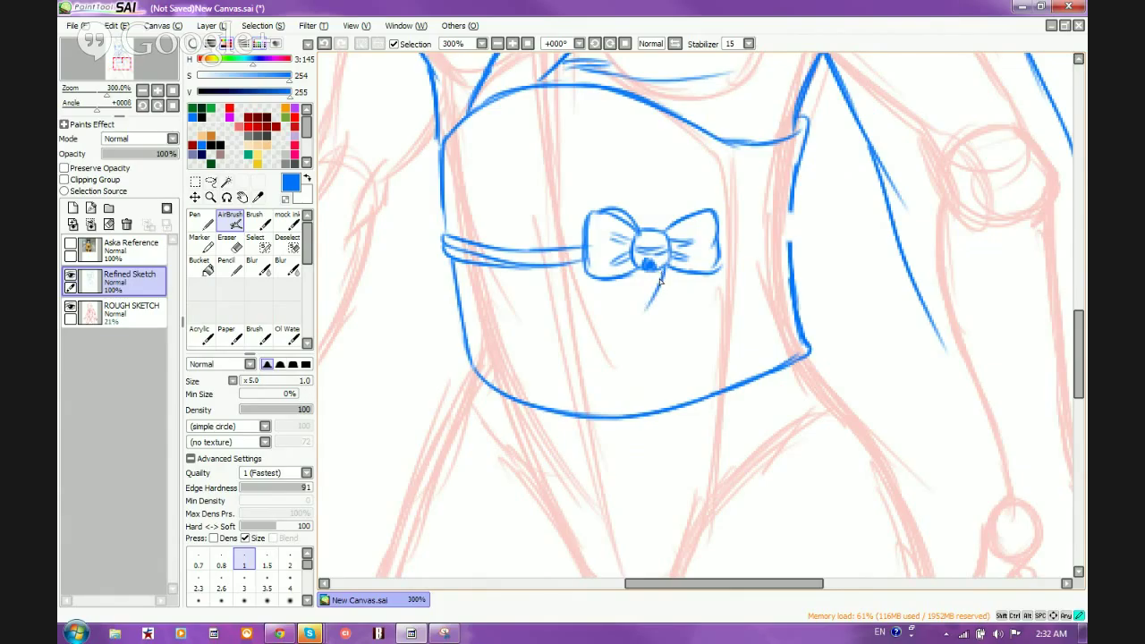
{"action": "left_click_drag", "start_coordinate": [662, 273], "coordinate": [609, 403]}
{"action": "mouse_move", "coordinate": [638, 276]}
{"action": "left_mouse_down"}
{"action": "mouse_move", "coordinate": [582, 407]}
{"action": "mouse_move", "coordinate": [589, 413]}
{"action": "mouse_move", "coordinate": [605, 367]}
{"action": "mouse_move", "coordinate": [609, 407]}
{"action": "left_mouse_up"}
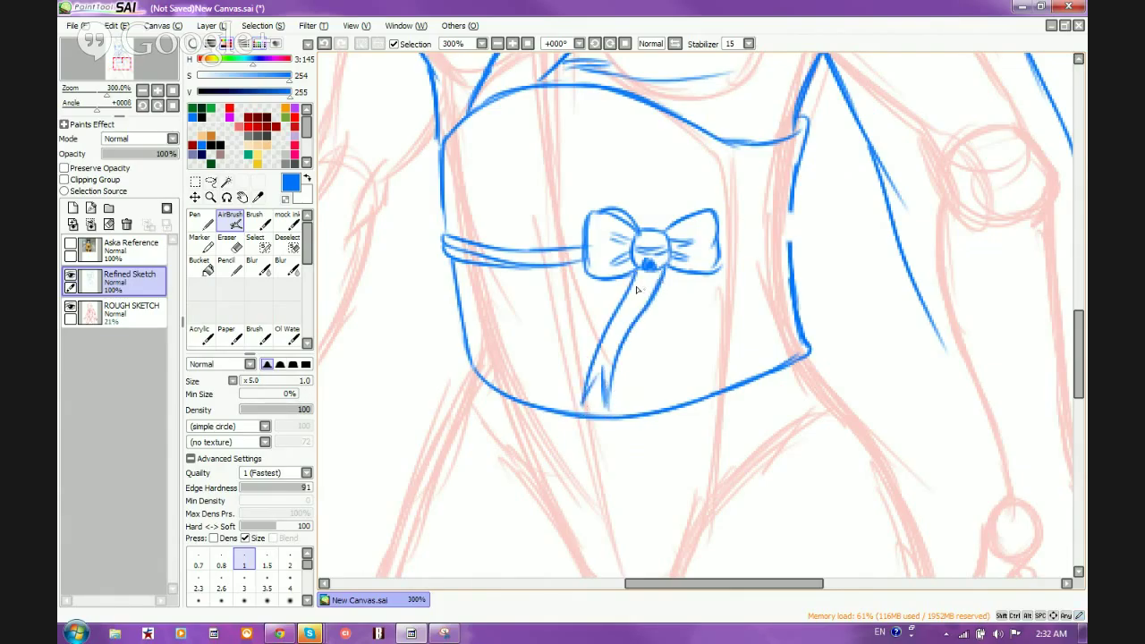
Step: Draw the bow's second ribbon tail curving toward the near side, reworking its end into a notch at the obi's lower edge
{"action": "mouse_move", "coordinate": [666, 273]}
{"action": "left_mouse_down"}
{"action": "mouse_move", "coordinate": [707, 349]}
{"action": "mouse_move", "coordinate": [709, 376]}
{"action": "left_mouse_up"}
{"action": "left_click_drag", "start_coordinate": [658, 305], "coordinate": [694, 399]}
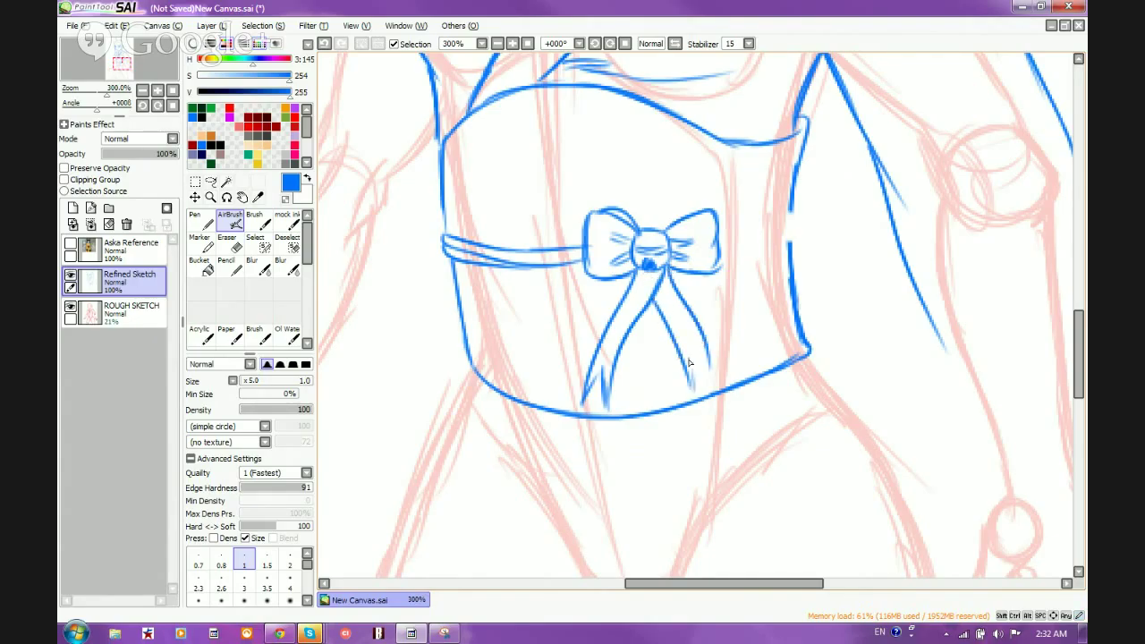
{"action": "left_click_drag", "start_coordinate": [691, 358], "coordinate": [712, 397]}
{"action": "left_click_drag", "start_coordinate": [700, 334], "coordinate": [709, 390]}
{"action": "key", "text": "ctrl+z"}
{"action": "key", "text": "ctrl+z"}
{"action": "key", "text": "ctrl+z"}
{"action": "key", "text": "ctrl+z"}
{"action": "mouse_move", "coordinate": [687, 361]}
{"action": "left_mouse_down"}
{"action": "mouse_move", "coordinate": [695, 405]}
{"action": "mouse_move", "coordinate": [699, 365]}
{"action": "mouse_move", "coordinate": [719, 388]}
{"action": "left_mouse_up"}
{"action": "left_click_drag", "start_coordinate": [704, 342], "coordinate": [714, 381]}
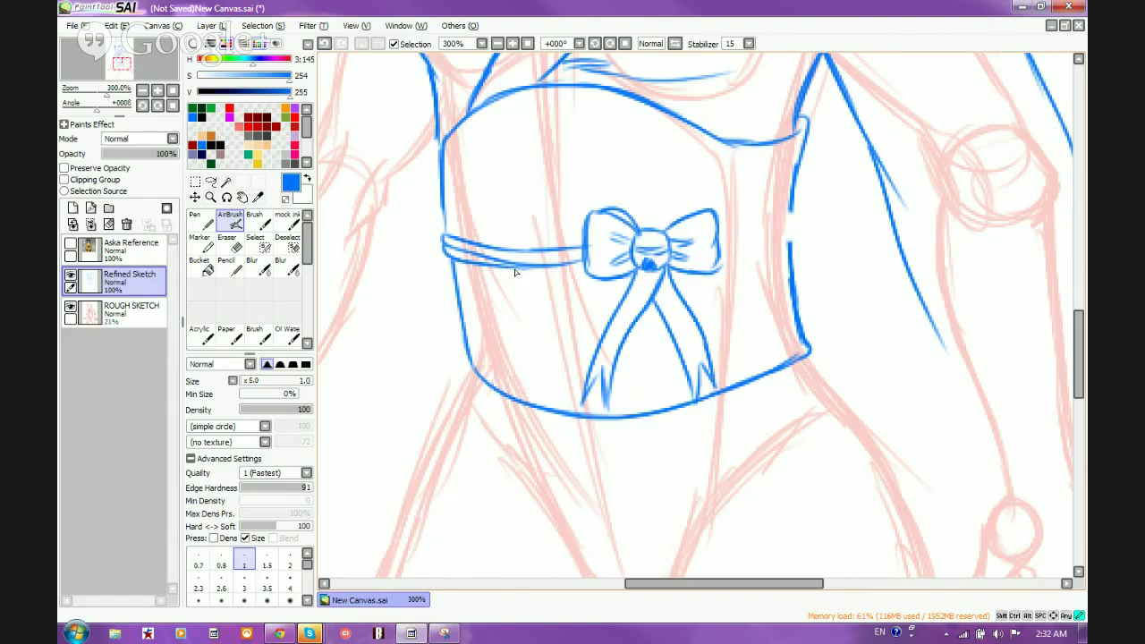
Step: Reinforce the cord's far lower line and draw its near half as two bands from the bow around the obi's near edge
{"action": "left_click_drag", "start_coordinate": [540, 270], "coordinate": [585, 266]}
{"action": "mouse_move", "coordinate": [718, 238]}
{"action": "left_mouse_down"}
{"action": "mouse_move", "coordinate": [798, 209]}
{"action": "mouse_move", "coordinate": [732, 246]}
{"action": "left_mouse_up"}
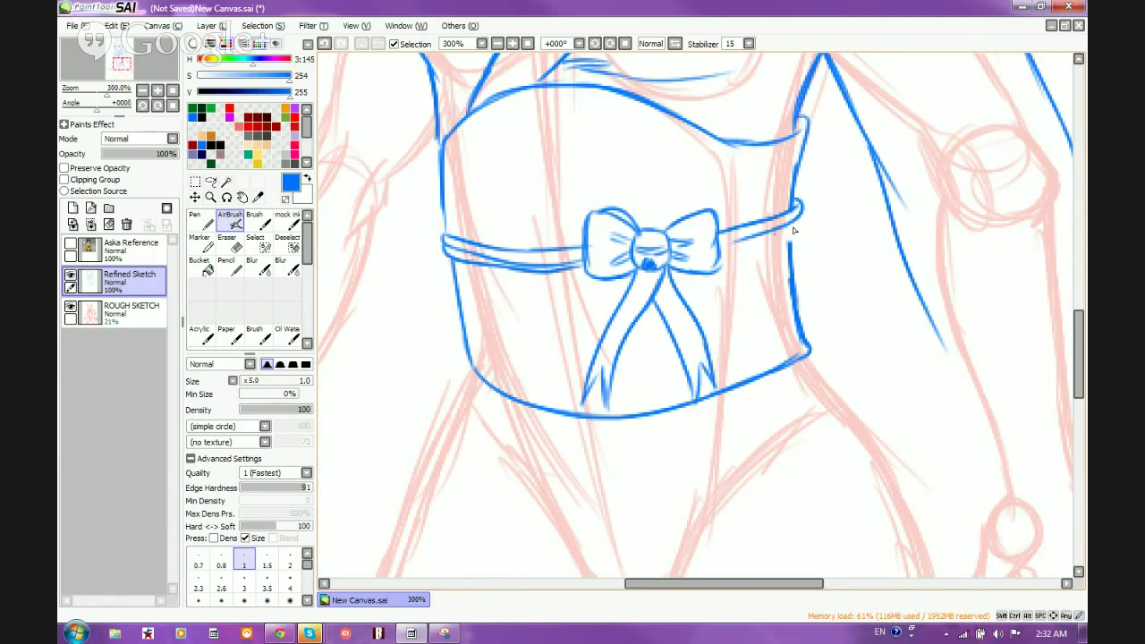
{"action": "mouse_move", "coordinate": [799, 216]}
{"action": "left_mouse_down"}
{"action": "mouse_move", "coordinate": [807, 228]}
{"action": "mouse_move", "coordinate": [786, 243]}
{"action": "left_mouse_up"}
{"action": "left_click_drag", "start_coordinate": [795, 231], "coordinate": [721, 259]}
{"action": "left_click_drag", "start_coordinate": [802, 235], "coordinate": [796, 239]}
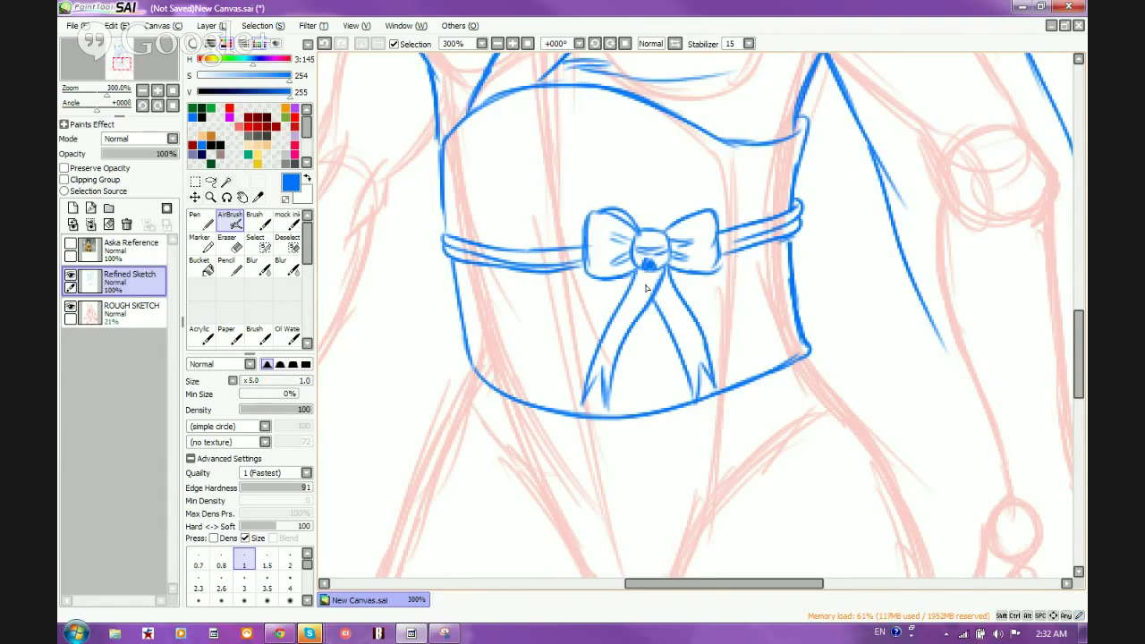
Step: Add light fold creases on the near side of the obi above and below the cord, discarding the first long crease
{"action": "scroll", "coordinate": [625, 170], "scroll_direction": "down", "scroll_amount": 2}
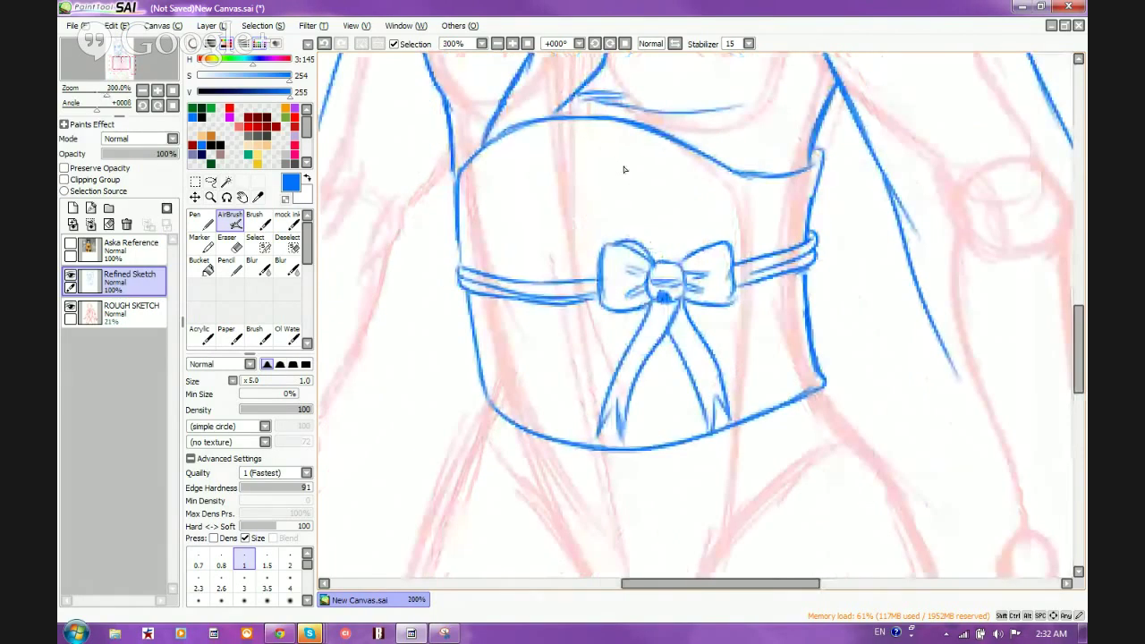
{"action": "left_click_drag", "start_coordinate": [626, 153], "coordinate": [741, 211]}
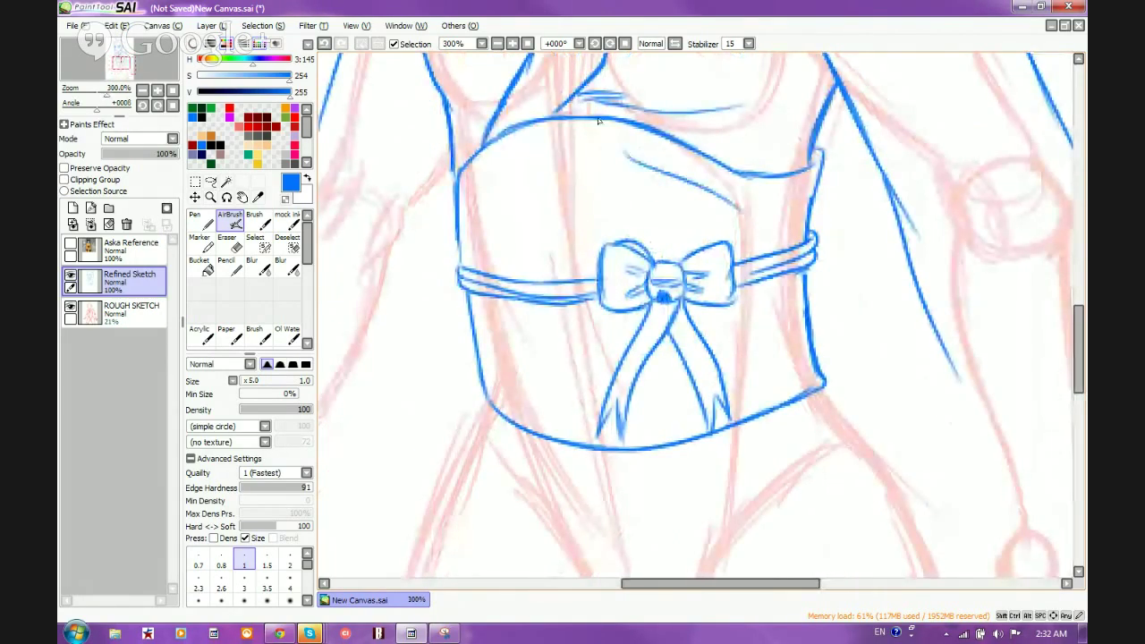
{"action": "left_click", "coordinate": [323, 45]}
{"action": "left_click_drag", "start_coordinate": [689, 175], "coordinate": [743, 191]}
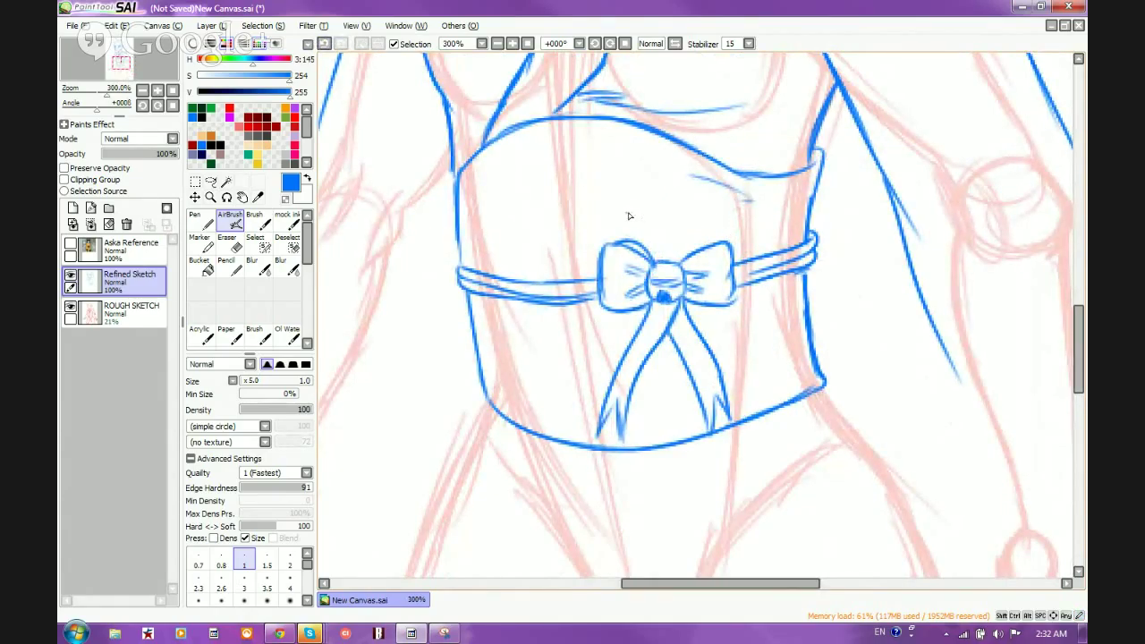
{"action": "mouse_move", "coordinate": [632, 212]}
{"action": "left_mouse_down"}
{"action": "mouse_move", "coordinate": [730, 226]}
{"action": "mouse_move", "coordinate": [754, 240]}
{"action": "left_mouse_up"}
{"action": "mouse_move", "coordinate": [700, 329]}
{"action": "left_mouse_down"}
{"action": "mouse_move", "coordinate": [762, 315]}
{"action": "mouse_move", "coordinate": [756, 326]}
{"action": "left_mouse_up"}
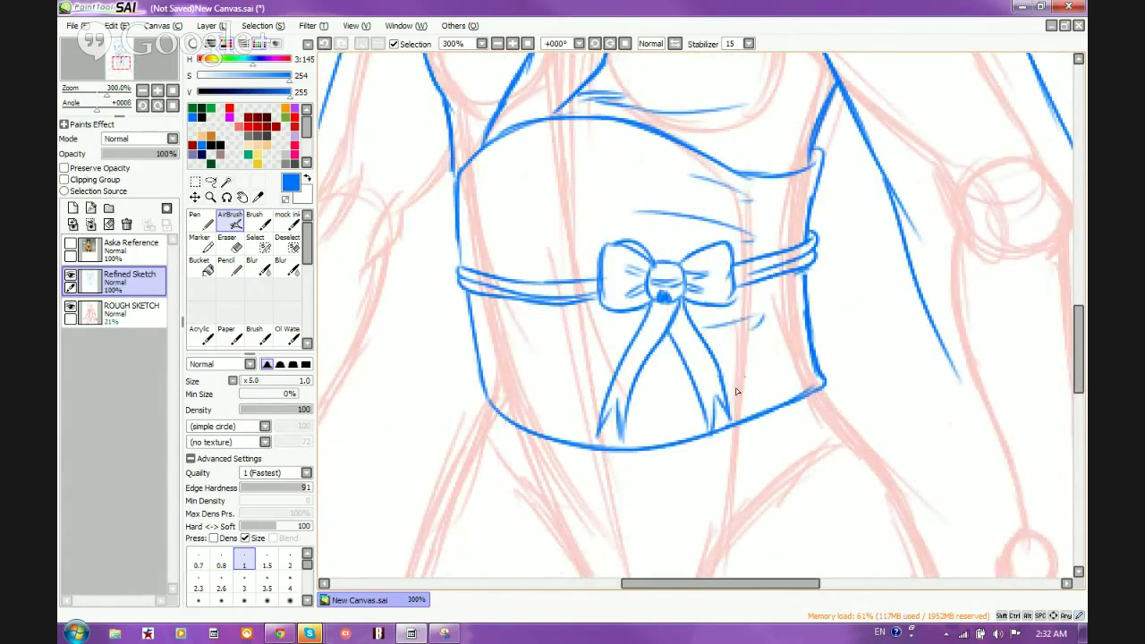
{"action": "left_click_drag", "start_coordinate": [729, 383], "coordinate": [773, 359]}
{"action": "left_click_drag", "start_coordinate": [752, 381], "coordinate": [781, 359]}
Step: Draw a second line along the inside of the obi's lower edge and add fold creases along its far side
{"action": "left_click_drag", "start_coordinate": [514, 409], "coordinate": [675, 424]}
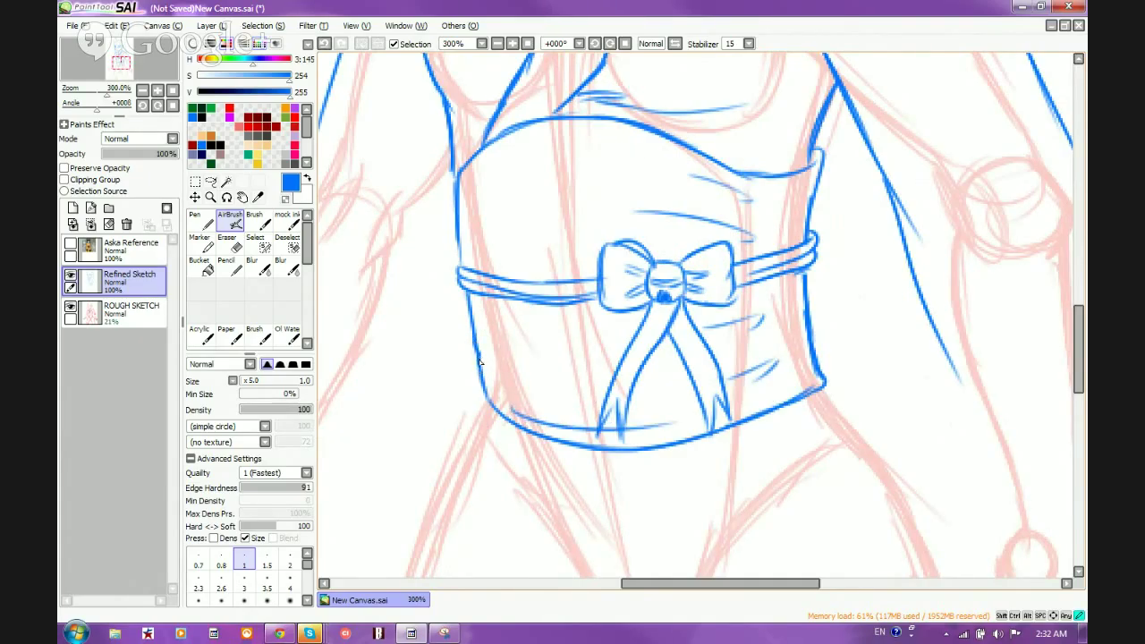
{"action": "mouse_move", "coordinate": [480, 363]}
{"action": "left_mouse_down"}
{"action": "mouse_move", "coordinate": [482, 383]}
{"action": "mouse_move", "coordinate": [525, 358]}
{"action": "mouse_move", "coordinate": [511, 369]}
{"action": "left_mouse_up"}
{"action": "mouse_move", "coordinate": [518, 238]}
{"action": "left_mouse_down"}
{"action": "mouse_move", "coordinate": [460, 241]}
{"action": "mouse_move", "coordinate": [459, 269]}
{"action": "left_mouse_up"}
{"action": "mouse_move", "coordinate": [467, 192]}
{"action": "left_mouse_down"}
{"action": "mouse_move", "coordinate": [531, 168]}
{"action": "mouse_move", "coordinate": [508, 190]}
{"action": "mouse_move", "coordinate": [530, 186]}
{"action": "left_mouse_up"}
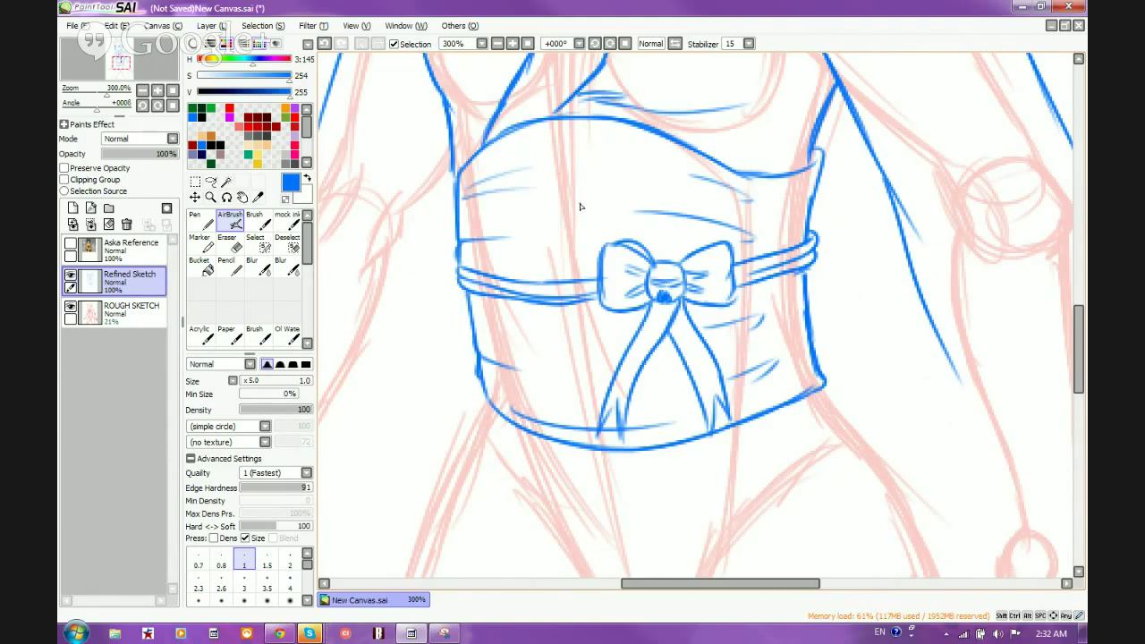
Step: Add a small crease at the far collar edge beside the breast and erase the stray fold line above the near breast
{"action": "scroll", "coordinate": [580, 203], "scroll_direction": "down", "scroll_amount": 3}
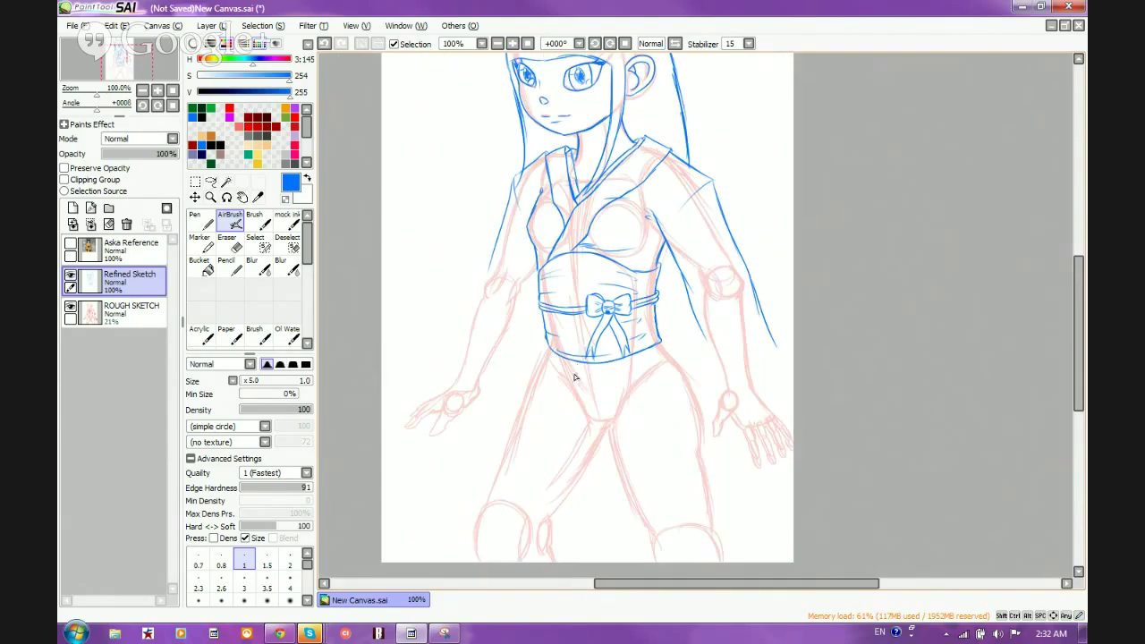
{"action": "scroll", "coordinate": [573, 304], "scroll_direction": "up", "scroll_amount": 2}
{"action": "scroll", "coordinate": [557, 218], "scroll_direction": "up", "scroll_amount": 2}
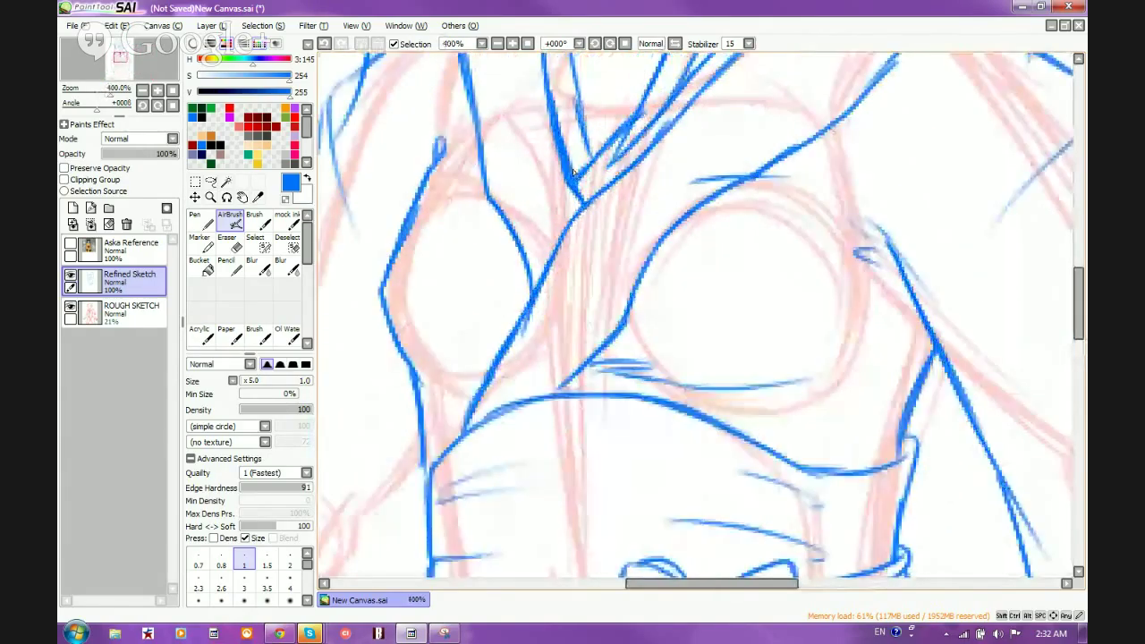
{"action": "mouse_move", "coordinate": [488, 190]}
{"action": "left_mouse_down"}
{"action": "mouse_move", "coordinate": [547, 208]}
{"action": "mouse_move", "coordinate": [552, 274]}
{"action": "mouse_move", "coordinate": [501, 205]}
{"action": "left_mouse_up"}
{"action": "left_click", "coordinate": [325, 44]}
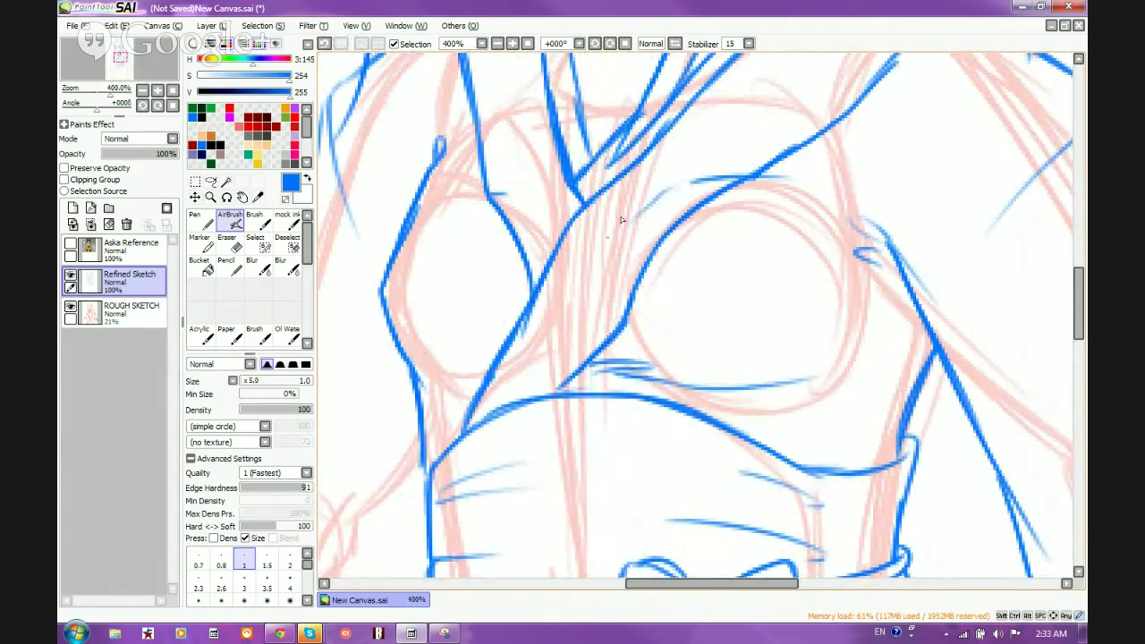
{"action": "key", "text": "e"}
{"action": "mouse_move", "coordinate": [642, 175]}
{"action": "left_mouse_down"}
{"action": "mouse_move", "coordinate": [690, 182]}
{"action": "mouse_move", "coordinate": [736, 158]}
{"action": "mouse_move", "coordinate": [729, 174]}
{"action": "left_mouse_up"}
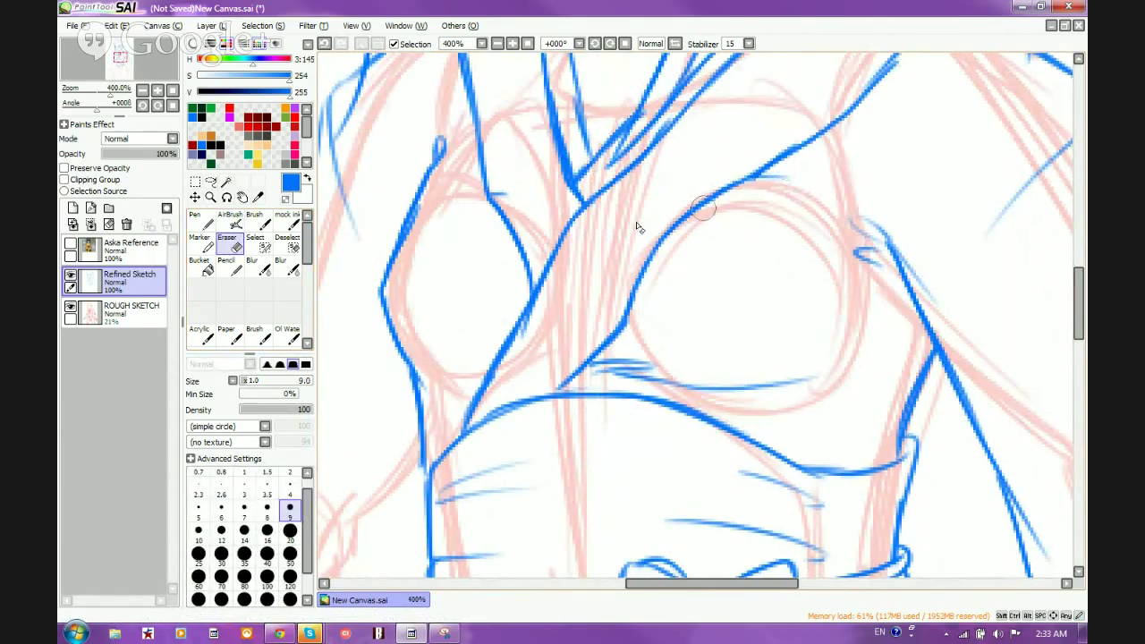
Step: Add fold lines on the center front band and under the far breast, plus short crease ticks along both inner breast edges
{"action": "key", "text": "v"}
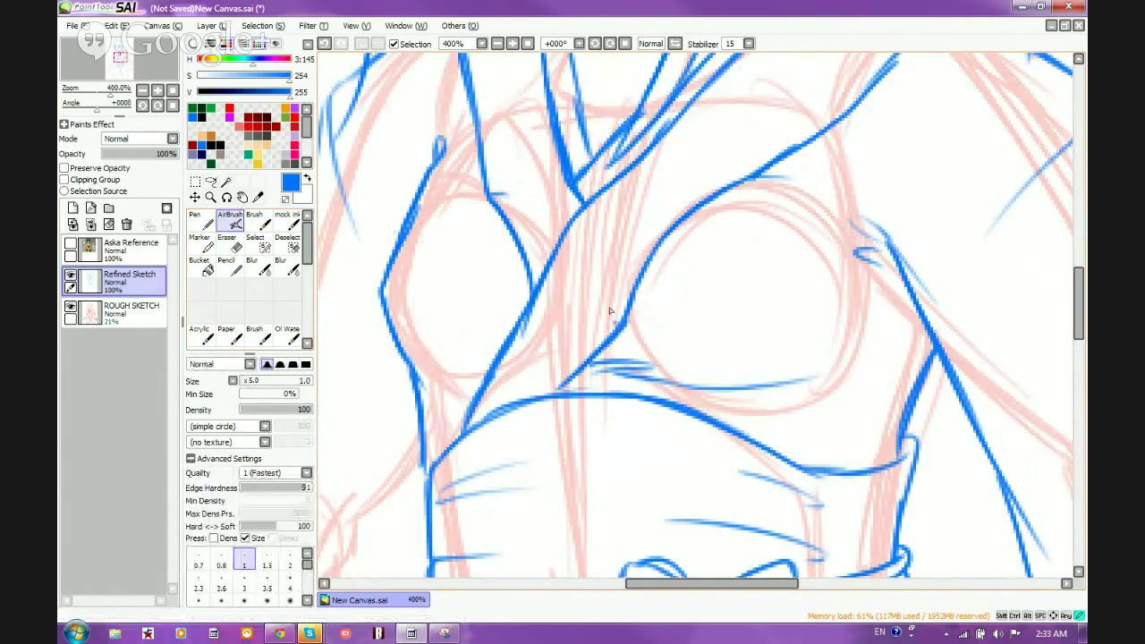
{"action": "left_click_drag", "start_coordinate": [619, 324], "coordinate": [604, 290]}
{"action": "left_click_drag", "start_coordinate": [569, 282], "coordinate": [537, 338]}
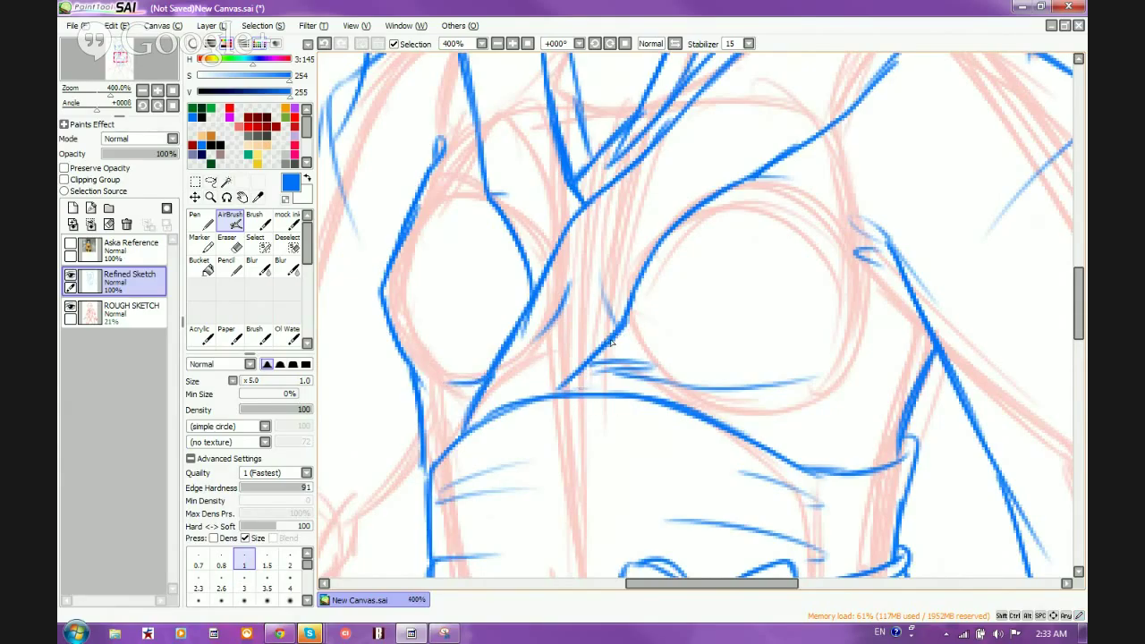
{"action": "mouse_move", "coordinate": [612, 342]}
{"action": "left_mouse_down"}
{"action": "mouse_move", "coordinate": [643, 337]}
{"action": "mouse_move", "coordinate": [626, 347]}
{"action": "mouse_move", "coordinate": [640, 358]}
{"action": "left_mouse_up"}
{"action": "left_click_drag", "start_coordinate": [631, 315], "coordinate": [631, 338]}
{"action": "mouse_move", "coordinate": [515, 306]}
{"action": "left_mouse_down"}
{"action": "mouse_move", "coordinate": [495, 326]}
{"action": "mouse_move", "coordinate": [516, 325]}
{"action": "mouse_move", "coordinate": [528, 292]}
{"action": "left_mouse_up"}
{"action": "left_click_drag", "start_coordinate": [516, 281], "coordinate": [535, 282]}
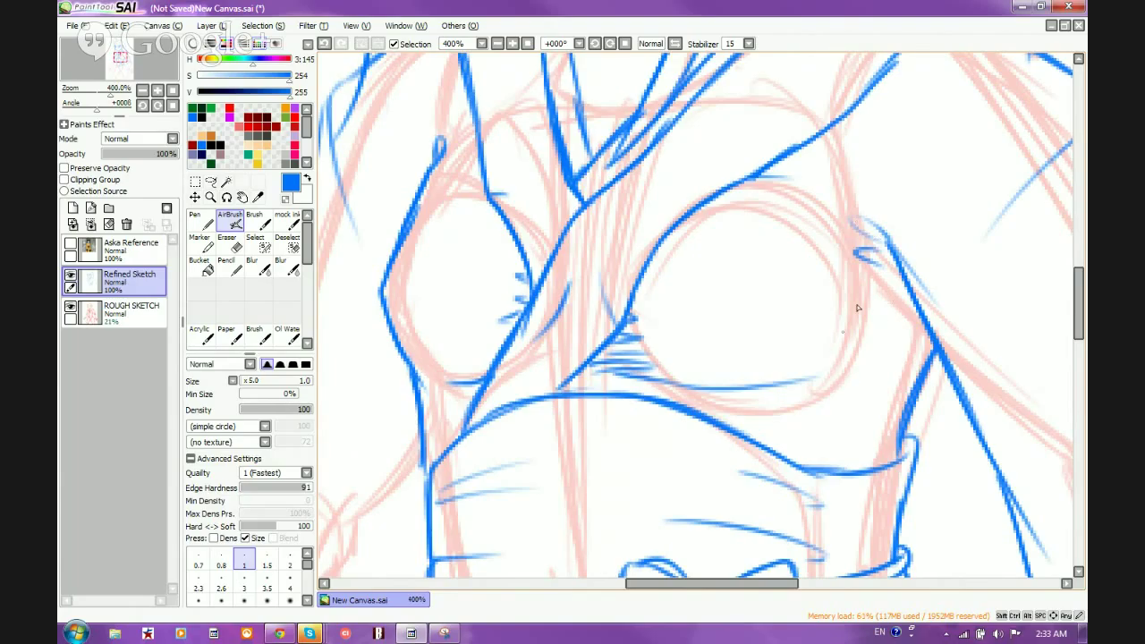
Step: Add small creases under the near armpit and short upright gathers above the obi's near upper edge
{"action": "mouse_move", "coordinate": [892, 275]}
{"action": "left_mouse_down"}
{"action": "mouse_move", "coordinate": [861, 258]}
{"action": "mouse_move", "coordinate": [898, 270]}
{"action": "mouse_move", "coordinate": [875, 289]}
{"action": "mouse_move", "coordinate": [914, 323]}
{"action": "mouse_move", "coordinate": [906, 351]}
{"action": "left_mouse_up"}
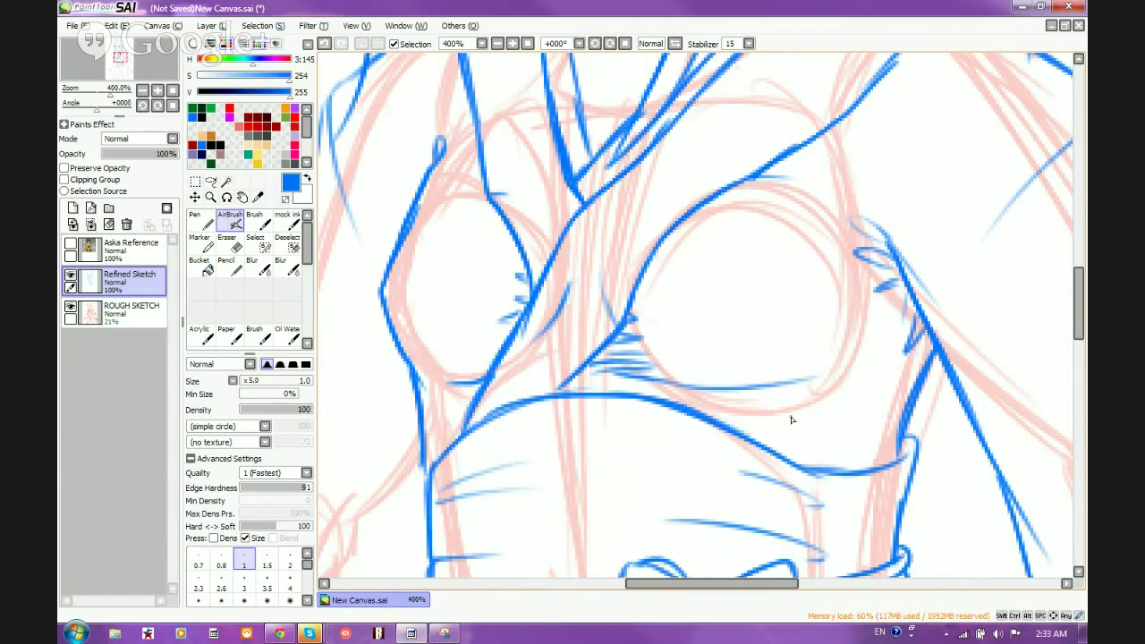
{"action": "left_click_drag", "start_coordinate": [875, 434], "coordinate": [861, 472]}
{"action": "left_click_drag", "start_coordinate": [884, 413], "coordinate": [864, 465]}
{"action": "mouse_move", "coordinate": [845, 426]}
{"action": "left_mouse_down"}
{"action": "mouse_move", "coordinate": [842, 472]}
{"action": "mouse_move", "coordinate": [818, 472]}
{"action": "left_mouse_up"}
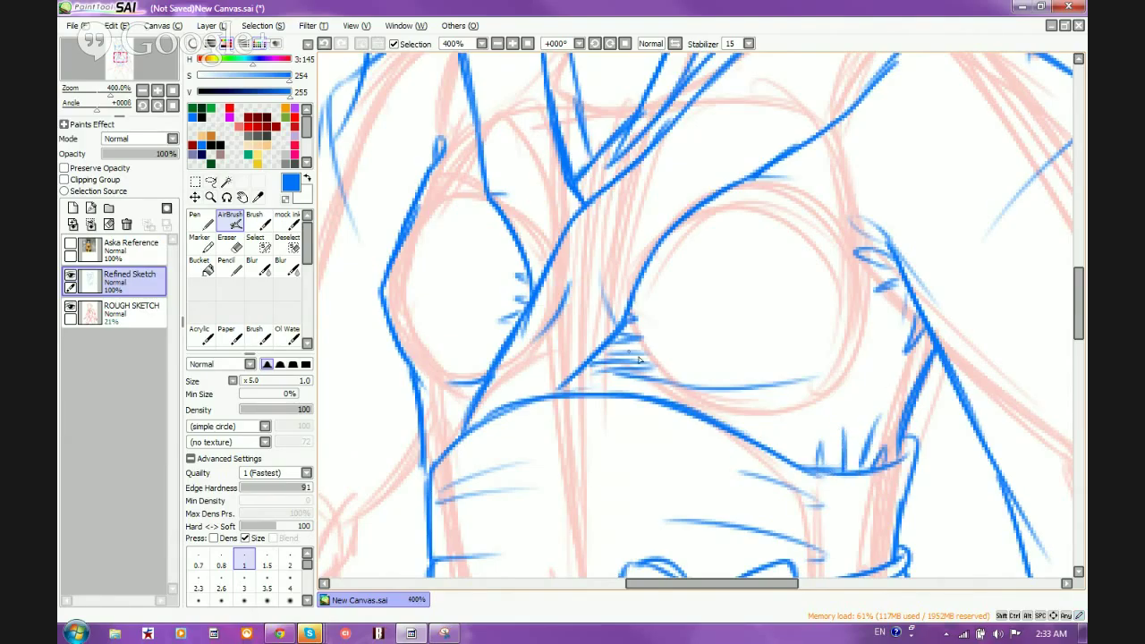
Step: Rework the obi's far upper corner so it juts slightly past the kimono's side, cleaning up the adjoining lines
{"action": "scroll", "coordinate": [639, 360], "scroll_direction": "down", "scroll_amount": 1}
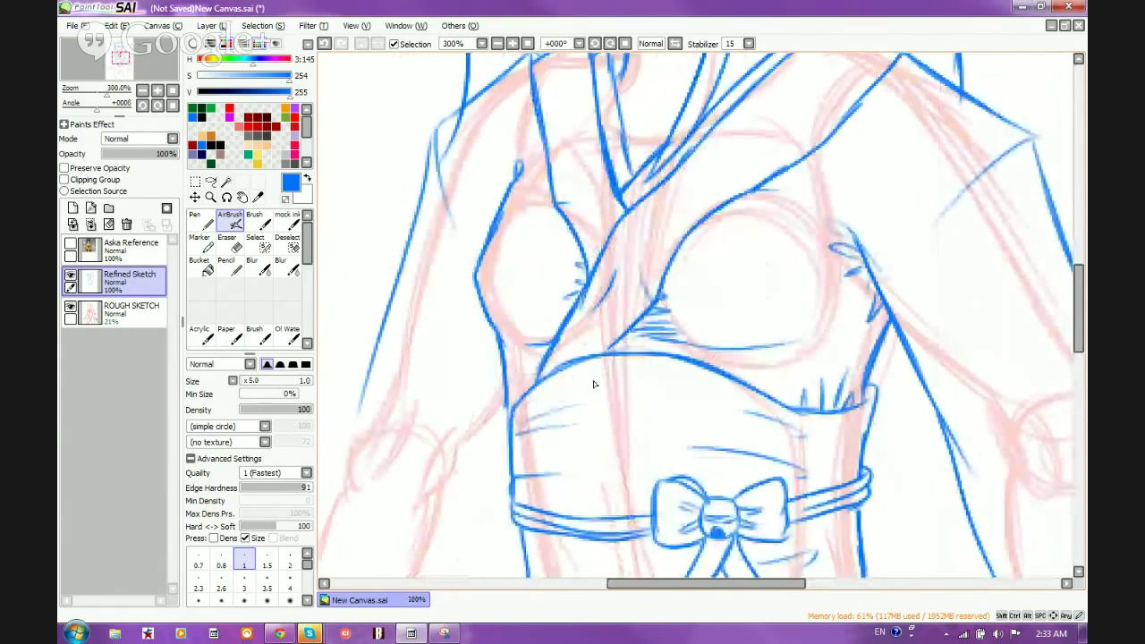
{"action": "key", "text": "e"}
{"action": "key", "text": "v"}
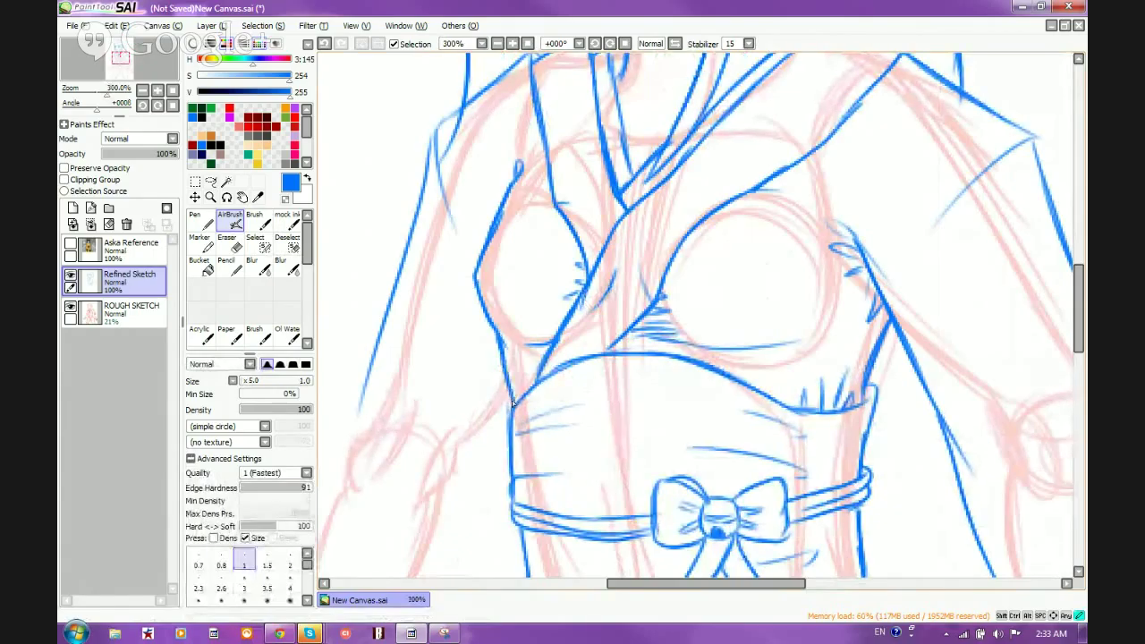
{"action": "key", "text": "e"}
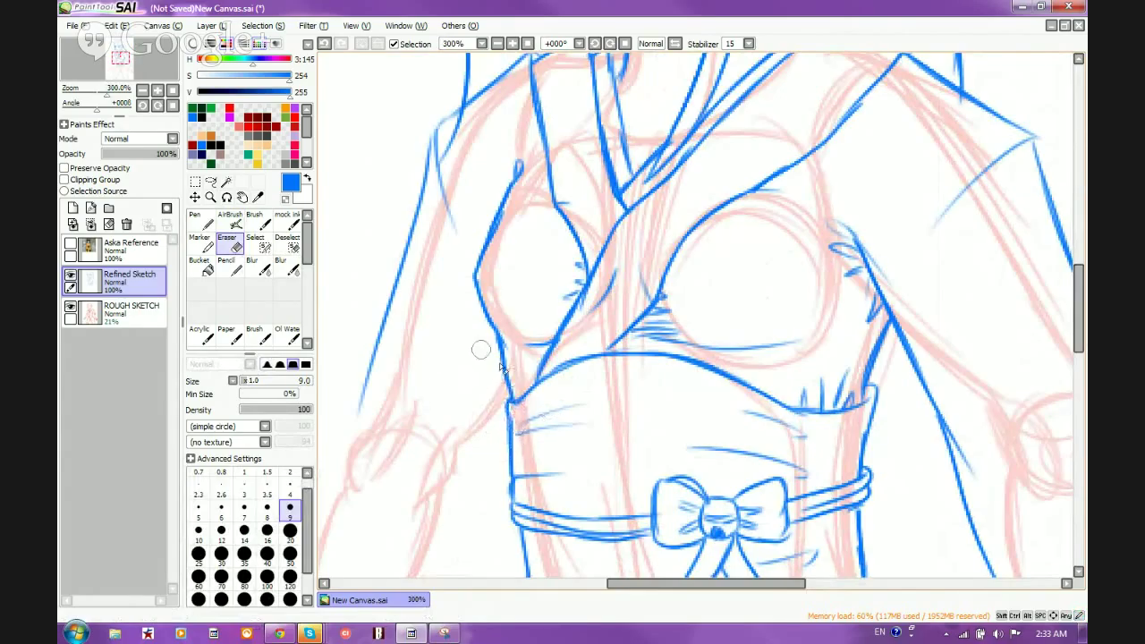
{"action": "left_click", "coordinate": [231, 221]}
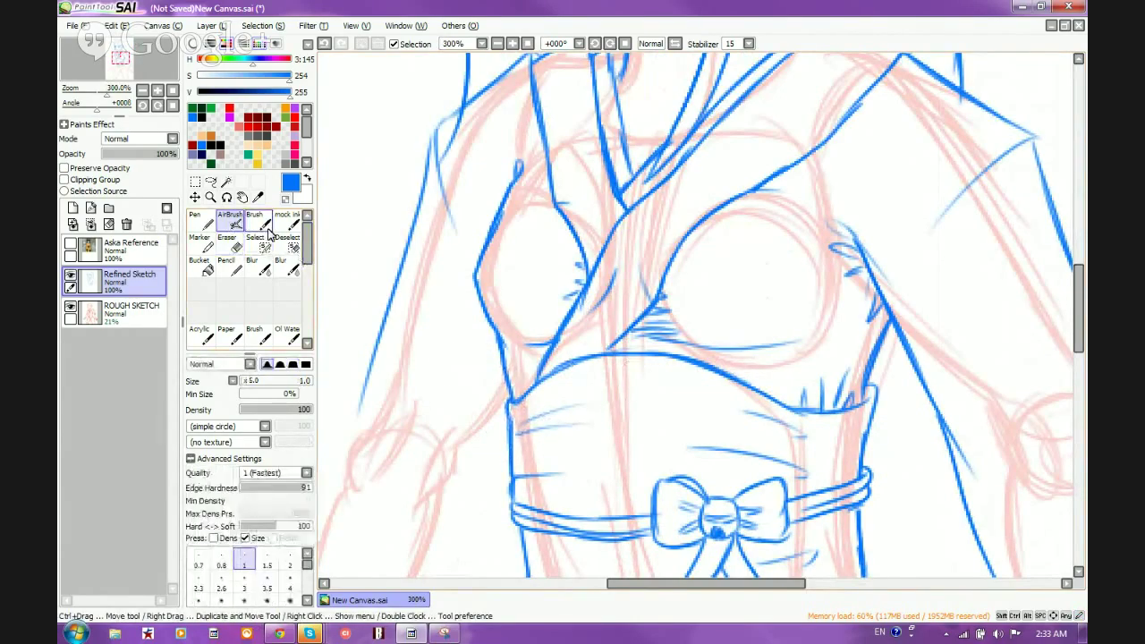
Step: Extend the near sleeve's outer edge down past the forearm and curve the cuff opening across the fingers
{"action": "scroll", "coordinate": [585, 250], "scroll_direction": "down", "scroll_amount": 4}
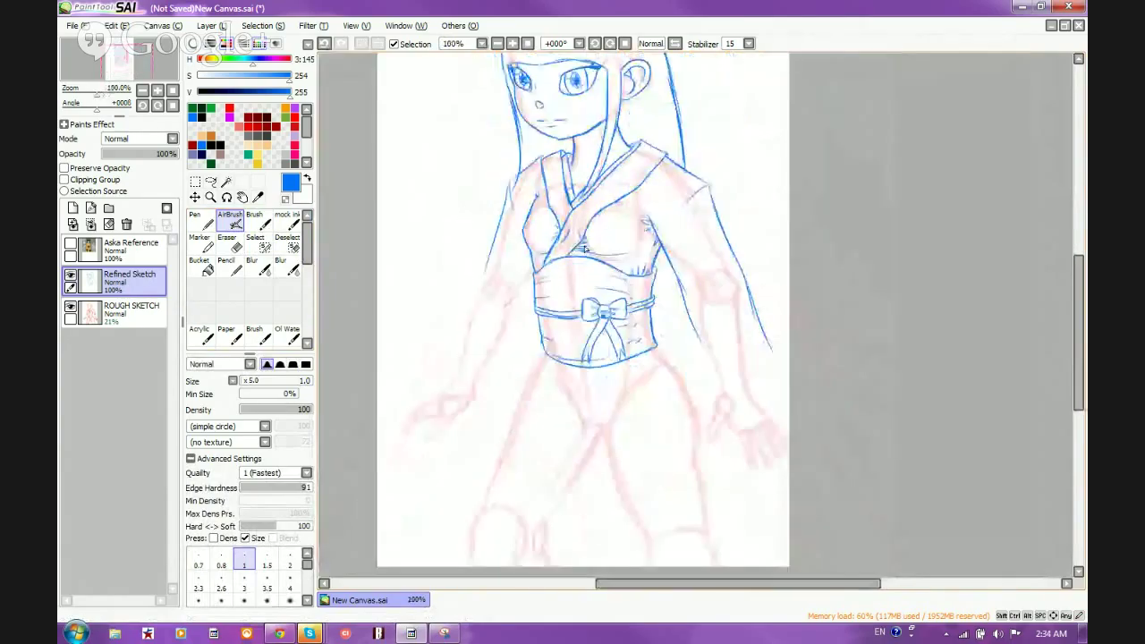
{"action": "scroll", "coordinate": [671, 244], "scroll_direction": "down", "scroll_amount": 1}
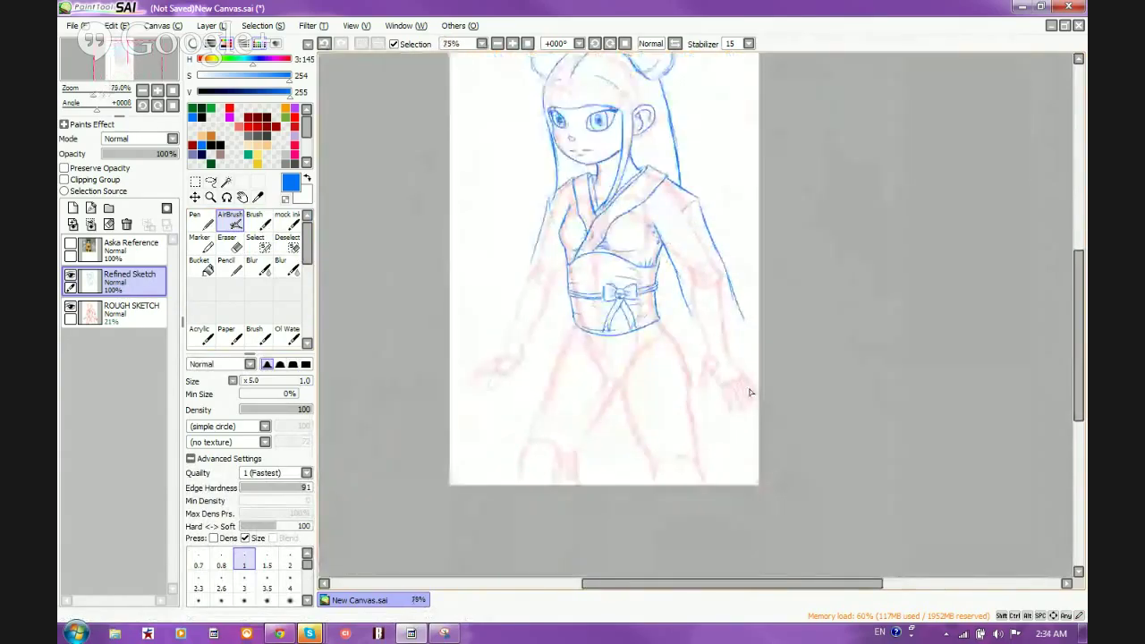
{"action": "scroll", "coordinate": [751, 392], "scroll_direction": "up", "scroll_amount": 2}
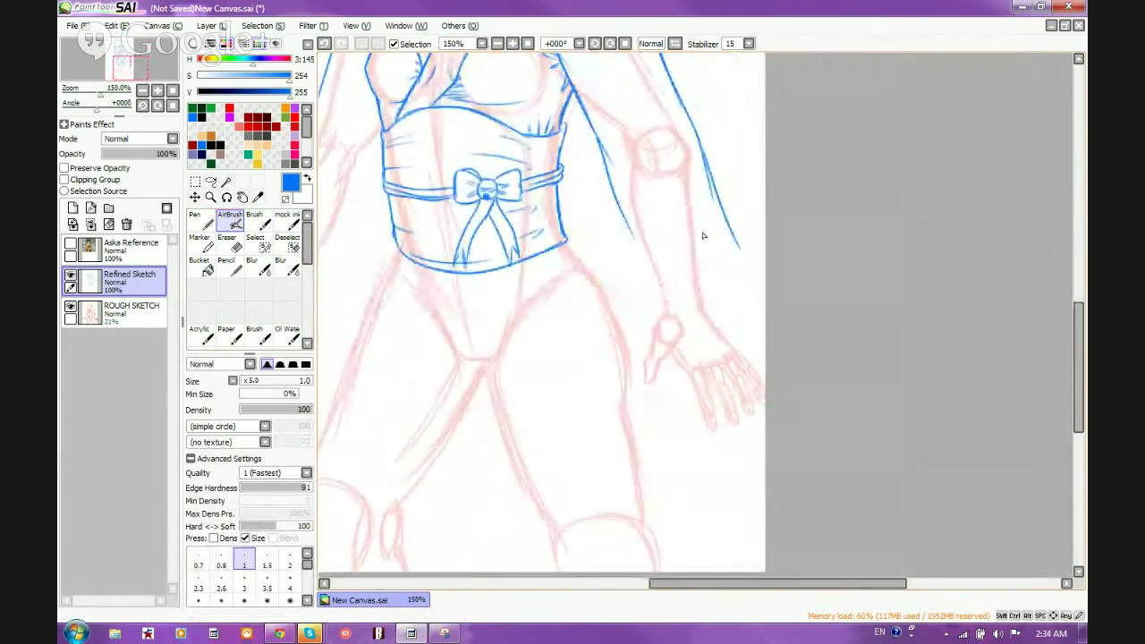
{"action": "key", "text": "e"}
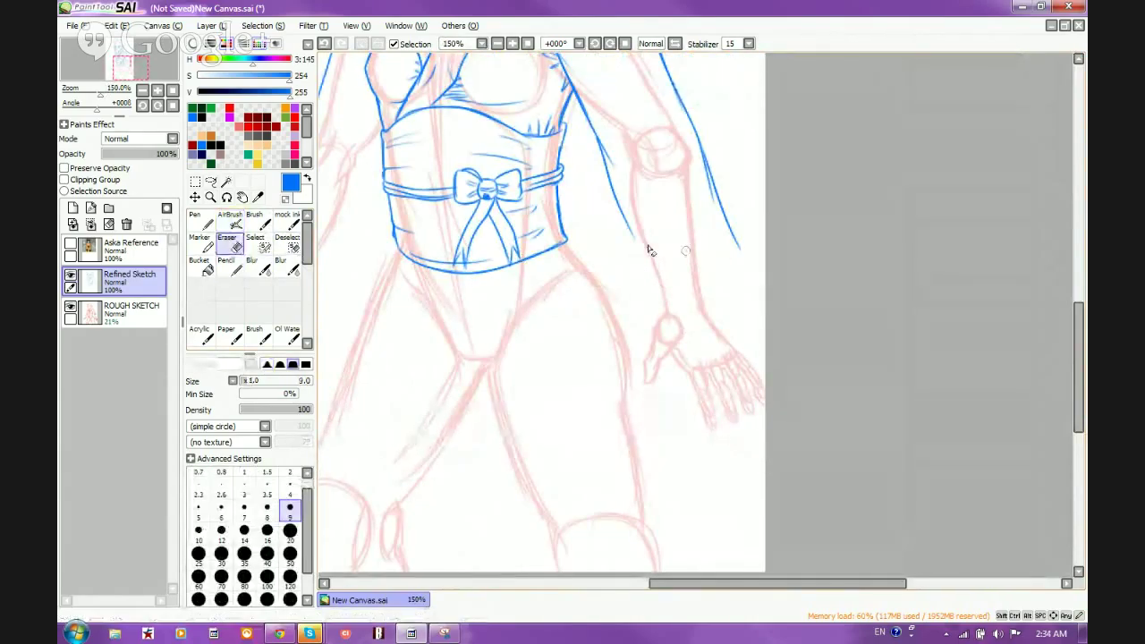
{"action": "key", "text": "a"}
{"action": "left_click_drag", "start_coordinate": [705, 166], "coordinate": [742, 257]}
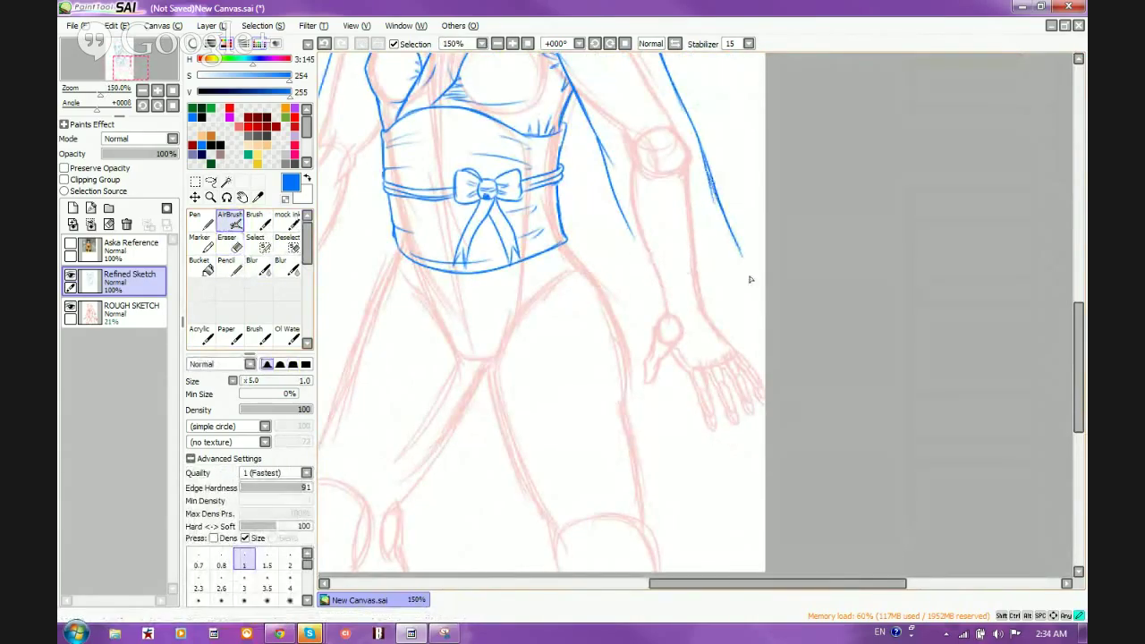
{"action": "left_click_drag", "start_coordinate": [713, 192], "coordinate": [763, 310]}
{"action": "mouse_move", "coordinate": [732, 244]}
{"action": "left_mouse_down"}
{"action": "mouse_move", "coordinate": [757, 392]}
{"action": "mouse_move", "coordinate": [747, 403]}
{"action": "mouse_move", "coordinate": [704, 398]}
{"action": "mouse_move", "coordinate": [719, 402]}
{"action": "mouse_move", "coordinate": [689, 380]}
{"action": "left_mouse_up"}
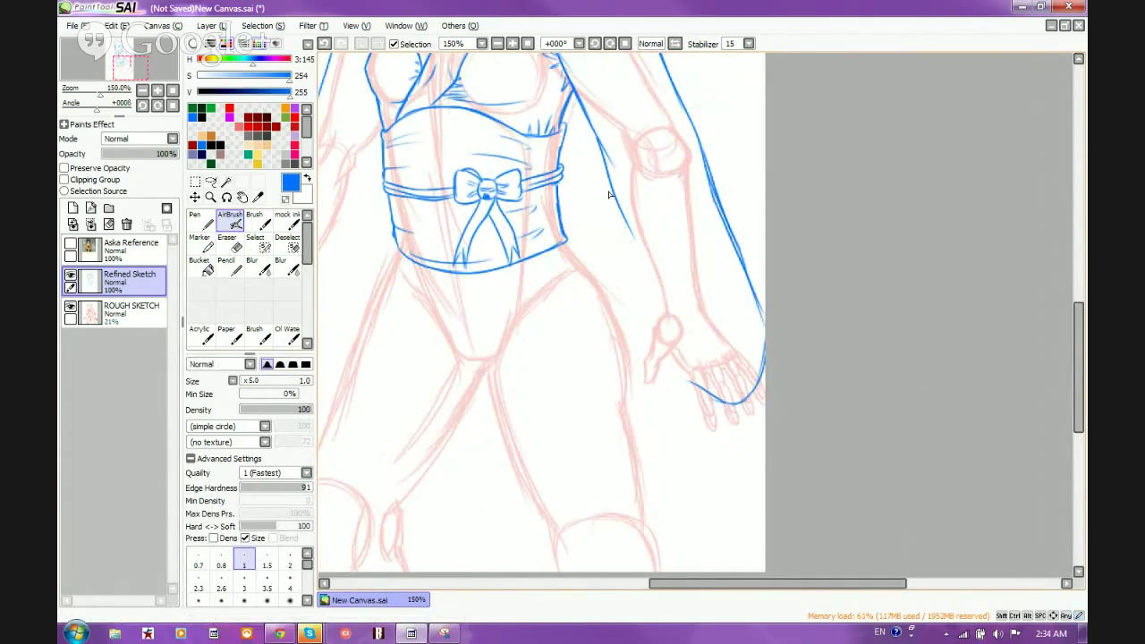
Step: Draw the near sleeve's inner edge beside the thigh, a fold line toward the wrist and the start of the hanging bottom hem
{"action": "left_click_drag", "start_coordinate": [609, 195], "coordinate": [626, 313]}
{"action": "left_click_drag", "start_coordinate": [612, 218], "coordinate": [632, 339]}
{"action": "left_click_drag", "start_coordinate": [623, 207], "coordinate": [673, 340]}
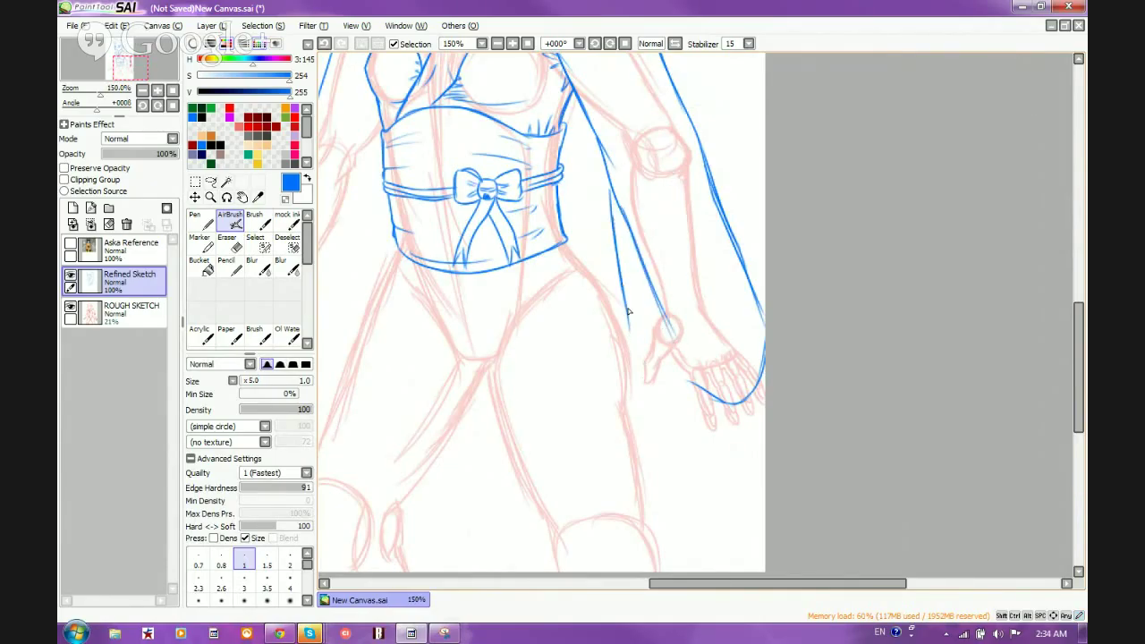
{"action": "left_click_drag", "start_coordinate": [622, 288], "coordinate": [645, 388]}
{"action": "left_click_drag", "start_coordinate": [634, 321], "coordinate": [667, 453]}
{"action": "left_click_drag", "start_coordinate": [686, 387], "coordinate": [693, 409]}
{"action": "mouse_move", "coordinate": [635, 351]}
{"action": "left_mouse_down"}
{"action": "mouse_move", "coordinate": [664, 458]}
{"action": "mouse_move", "coordinate": [723, 499]}
{"action": "left_mouse_up"}
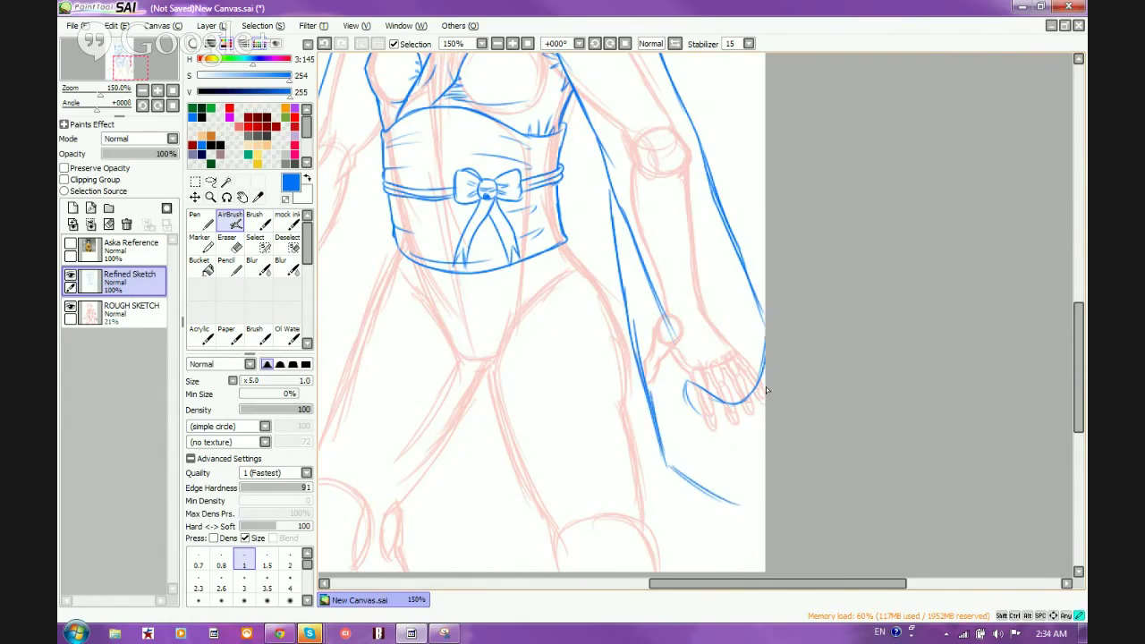
Step: Close the near sleeve's hanging outer edge down to the hem and add a second rim line below the cuff opening
{"action": "mouse_move", "coordinate": [766, 386]}
{"action": "left_mouse_down"}
{"action": "mouse_move", "coordinate": [751, 523]}
{"action": "mouse_move", "coordinate": [749, 510]}
{"action": "left_mouse_up"}
{"action": "mouse_move", "coordinate": [685, 383]}
{"action": "left_mouse_down"}
{"action": "mouse_move", "coordinate": [687, 367]}
{"action": "mouse_move", "coordinate": [698, 416]}
{"action": "left_mouse_up"}
{"action": "left_click_drag", "start_coordinate": [641, 265], "coordinate": [684, 396]}
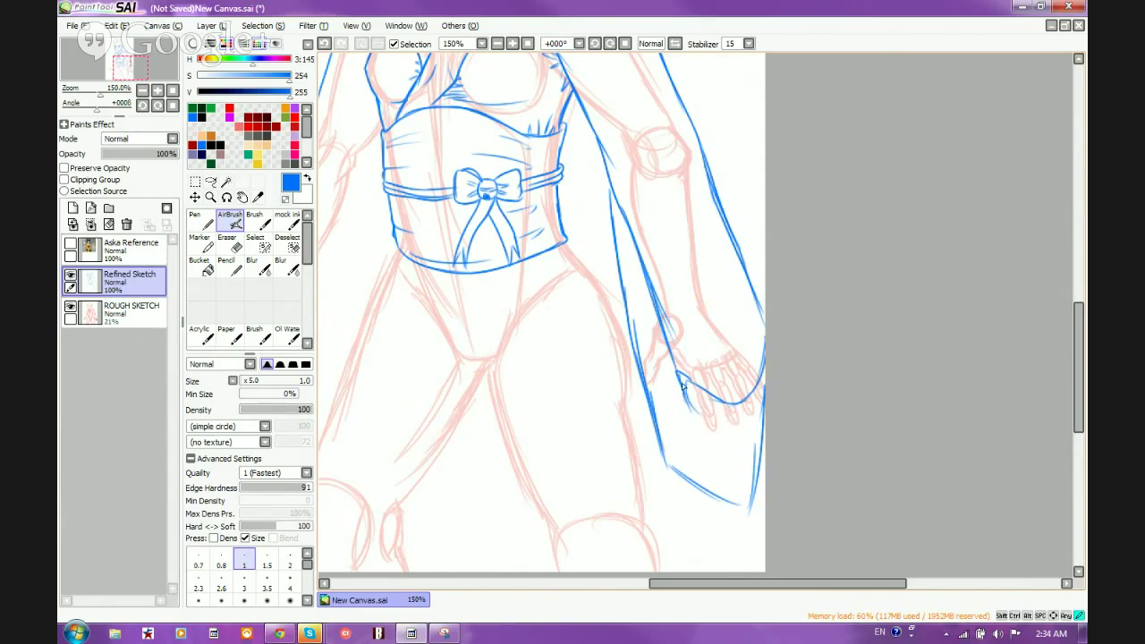
{"action": "left_click_drag", "start_coordinate": [683, 387], "coordinate": [760, 426]}
{"action": "left_click_drag", "start_coordinate": [766, 371], "coordinate": [754, 505]}
{"action": "left_click_drag", "start_coordinate": [758, 430], "coordinate": [750, 522]}
Step: Reinforce the near sleeve's upper inner edge and erase the upper part of the fold line running to the wrist
{"action": "left_click_drag", "start_coordinate": [607, 167], "coordinate": [630, 327]}
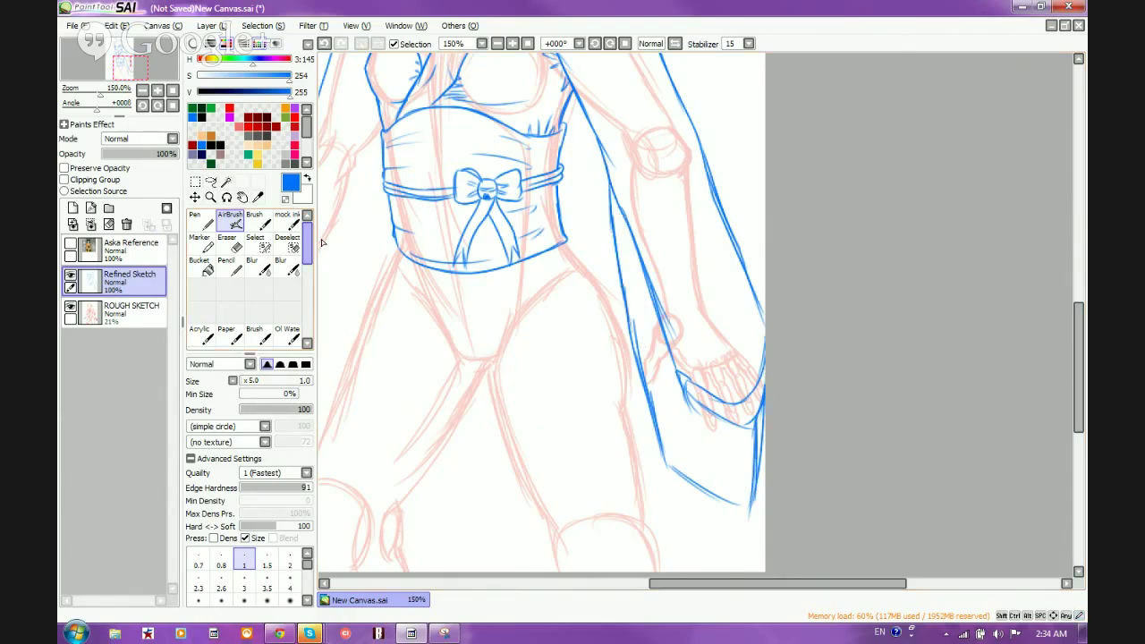
{"action": "key", "text": "e"}
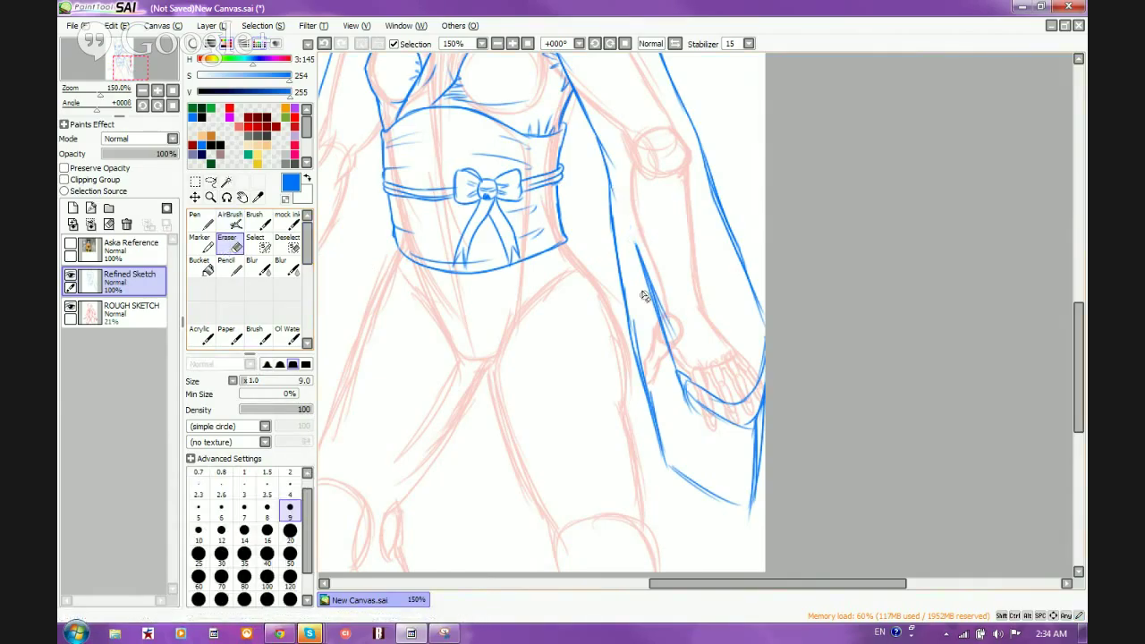
{"action": "left_click_drag", "start_coordinate": [635, 240], "coordinate": [653, 309]}
Step: Redraw the near sleeve's inner edge closer to the thigh, then erase the old line and the rough upper stretch
{"action": "key", "text": "v"}
{"action": "mouse_move", "coordinate": [608, 177]}
{"action": "left_mouse_down"}
{"action": "mouse_move", "coordinate": [610, 292]}
{"action": "mouse_move", "coordinate": [637, 395]}
{"action": "left_mouse_up"}
{"action": "left_click_drag", "start_coordinate": [614, 304], "coordinate": [644, 426]}
{"action": "mouse_move", "coordinate": [632, 382]}
{"action": "left_mouse_down"}
{"action": "mouse_move", "coordinate": [650, 441]}
{"action": "mouse_move", "coordinate": [664, 467]}
{"action": "left_mouse_up"}
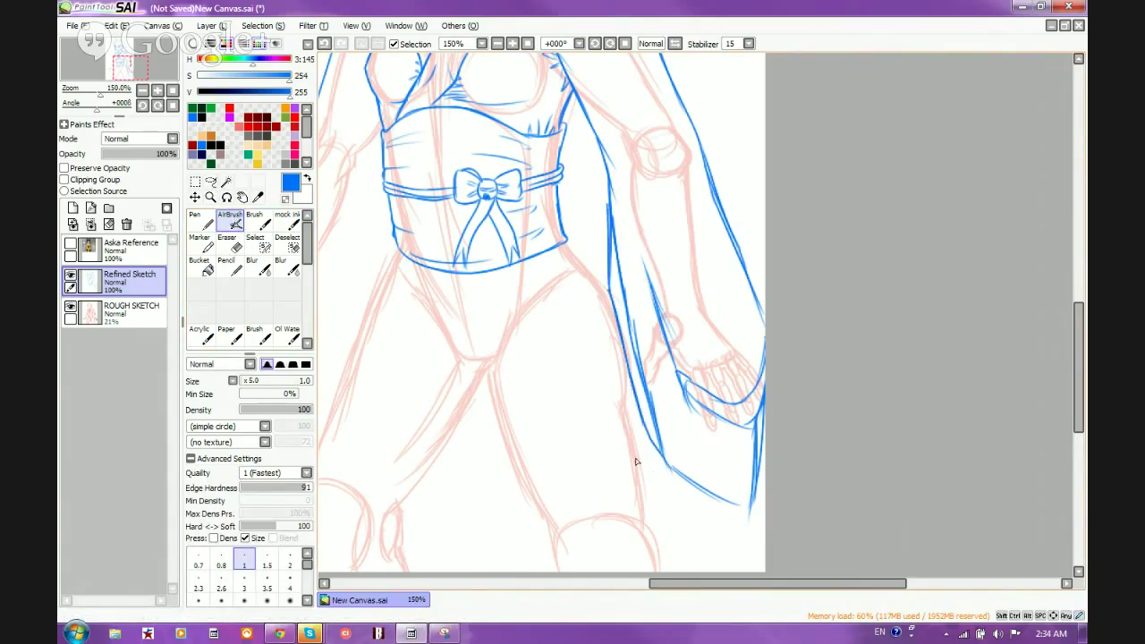
{"action": "key", "text": "e"}
{"action": "mouse_move", "coordinate": [618, 221]}
{"action": "left_mouse_down"}
{"action": "mouse_move", "coordinate": [643, 377]}
{"action": "mouse_move", "coordinate": [638, 369]}
{"action": "mouse_move", "coordinate": [670, 462]}
{"action": "left_mouse_up"}
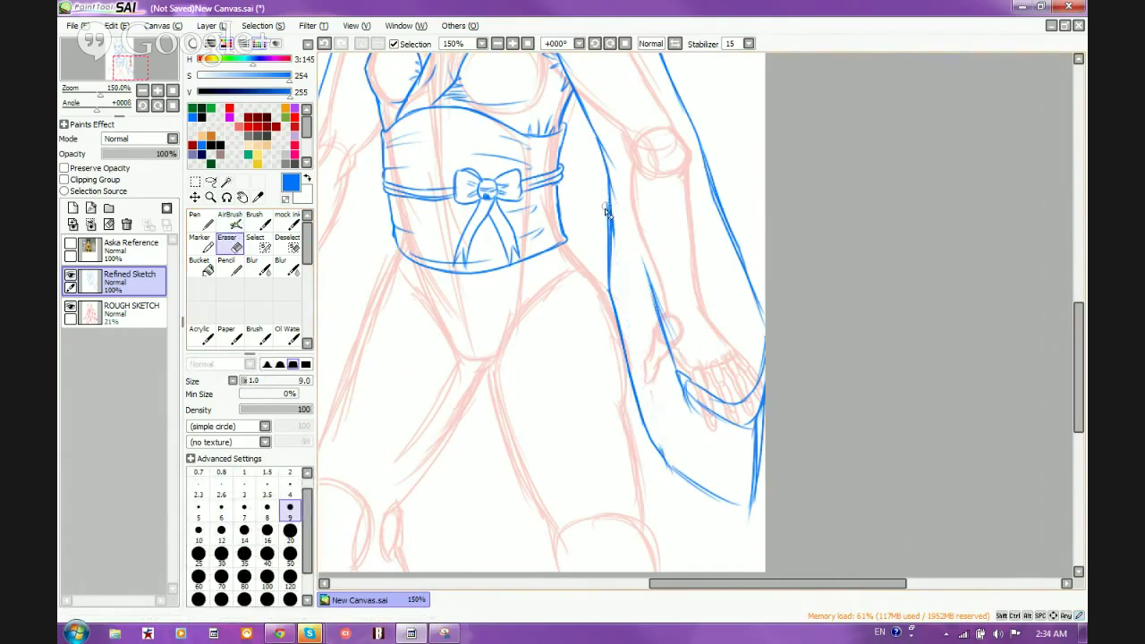
{"action": "left_click_drag", "start_coordinate": [609, 186], "coordinate": [608, 307]}
Step: Redraw the upper stretch of the near sleeve's inner edge and darken the fold line above the wrist
{"action": "left_click", "coordinate": [231, 222]}
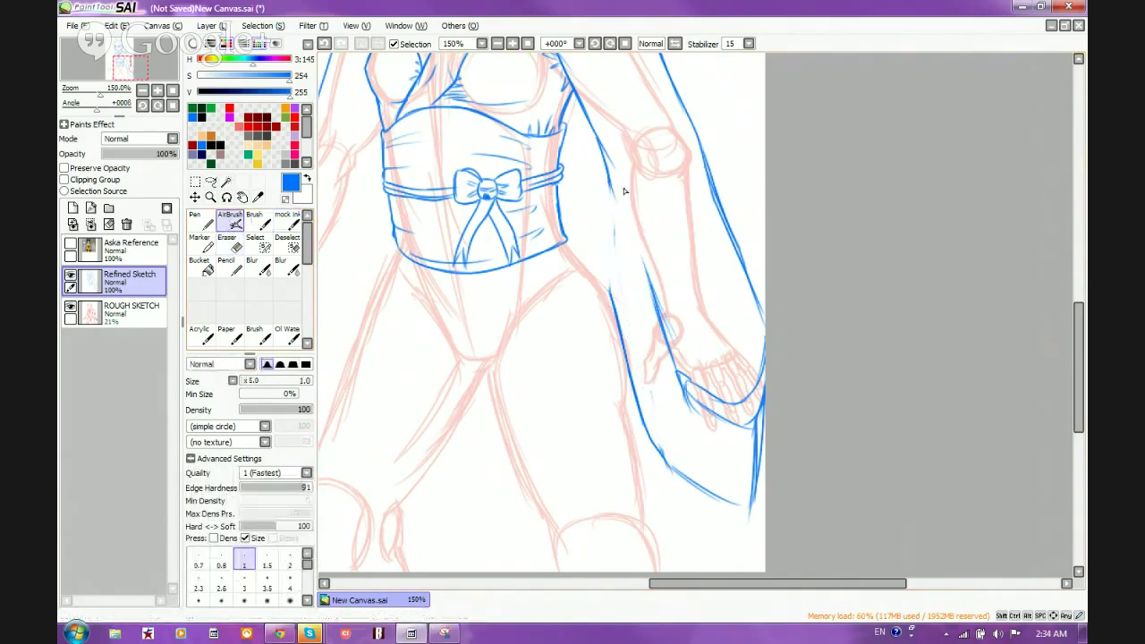
{"action": "left_click_drag", "start_coordinate": [610, 181], "coordinate": [616, 319]}
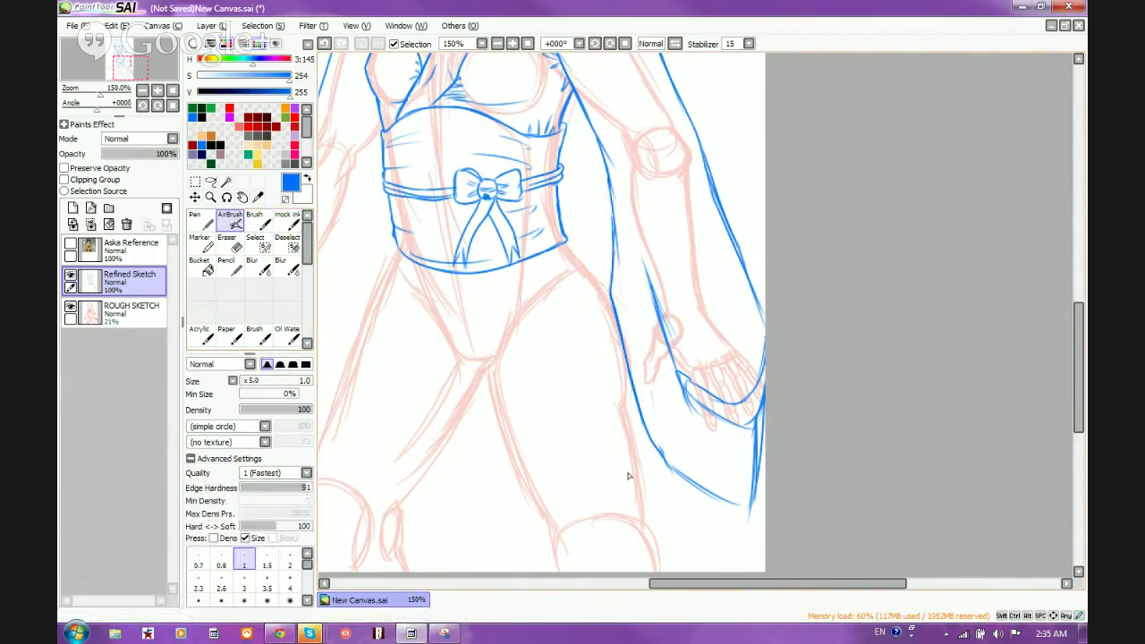
{"action": "left_click_drag", "start_coordinate": [637, 269], "coordinate": [664, 330]}
Step: Extend the far sleeve's outer edge down the forearm to the fingers and curve its cuff under the hand
{"action": "scroll", "coordinate": [583, 316], "scroll_direction": "down", "scroll_amount": 1}
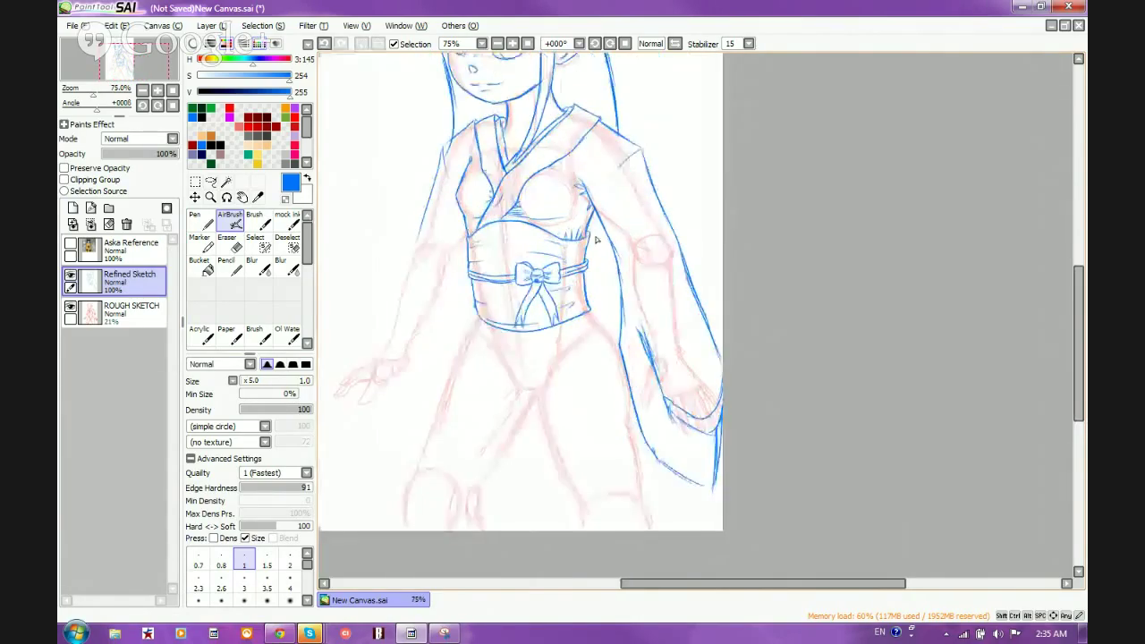
{"action": "left_click_drag", "start_coordinate": [583, 316], "coordinate": [729, 475]}
{"action": "scroll", "coordinate": [729, 476], "scroll_direction": "up", "scroll_amount": 1}
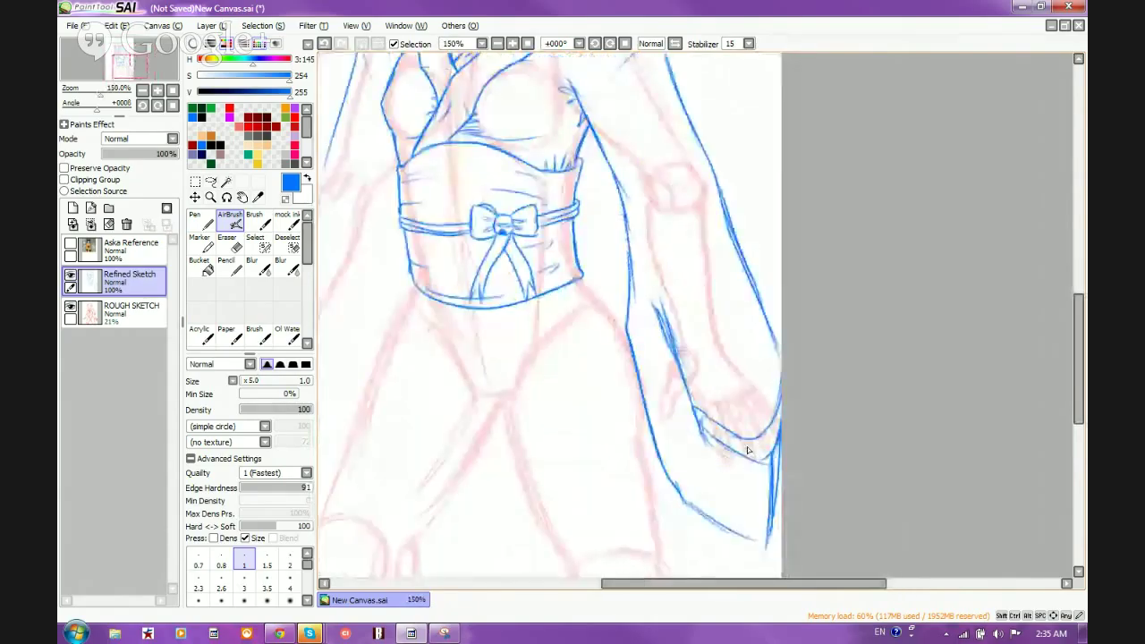
{"action": "scroll", "coordinate": [662, 412], "scroll_direction": "down", "scroll_amount": 2}
{"action": "scroll", "coordinate": [605, 349], "scroll_direction": "up", "scroll_amount": 2}
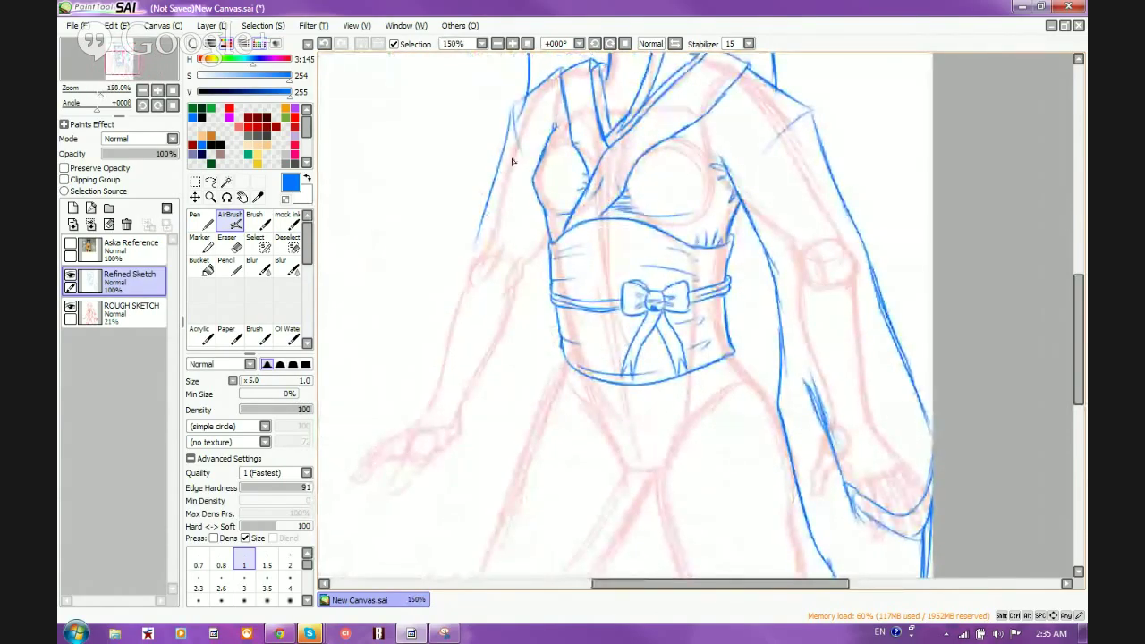
{"action": "left_click_drag", "start_coordinate": [551, 244], "coordinate": [503, 291]}
{"action": "left_click", "coordinate": [324, 43]}
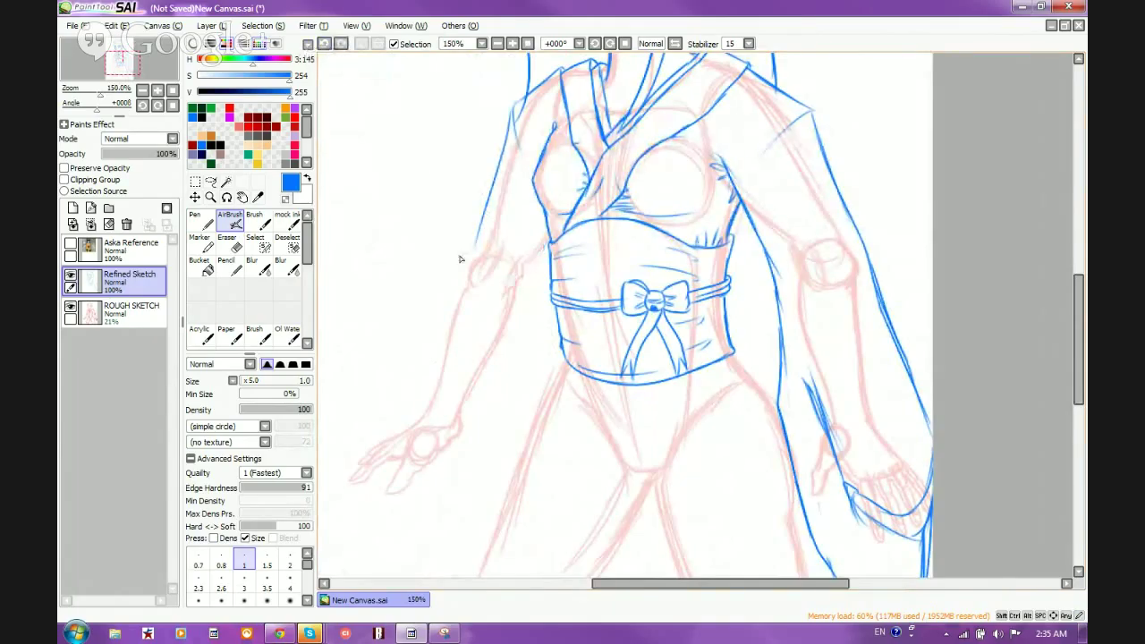
{"action": "mouse_move", "coordinate": [480, 219]}
{"action": "left_mouse_down"}
{"action": "mouse_move", "coordinate": [447, 353]}
{"action": "mouse_move", "coordinate": [407, 412]}
{"action": "left_mouse_up"}
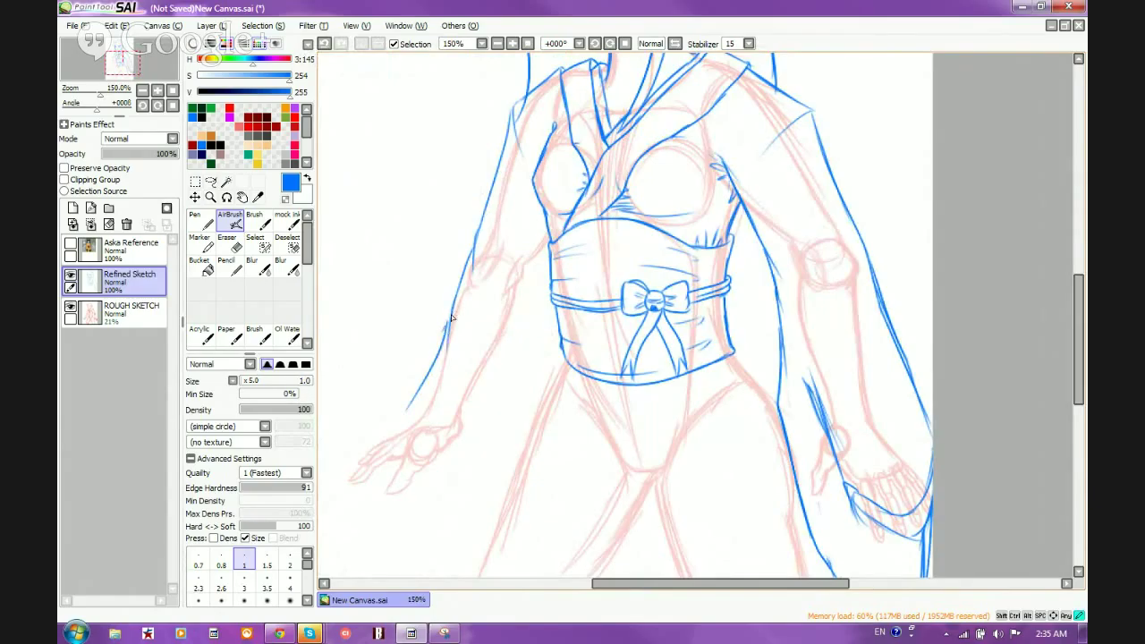
{"action": "left_click_drag", "start_coordinate": [448, 330], "coordinate": [402, 414]}
{"action": "mouse_move", "coordinate": [412, 408]}
{"action": "left_mouse_down"}
{"action": "mouse_move", "coordinate": [375, 455]}
{"action": "mouse_move", "coordinate": [403, 478]}
{"action": "mouse_move", "coordinate": [387, 442]}
{"action": "mouse_move", "coordinate": [371, 463]}
{"action": "mouse_move", "coordinate": [430, 483]}
{"action": "left_mouse_up"}
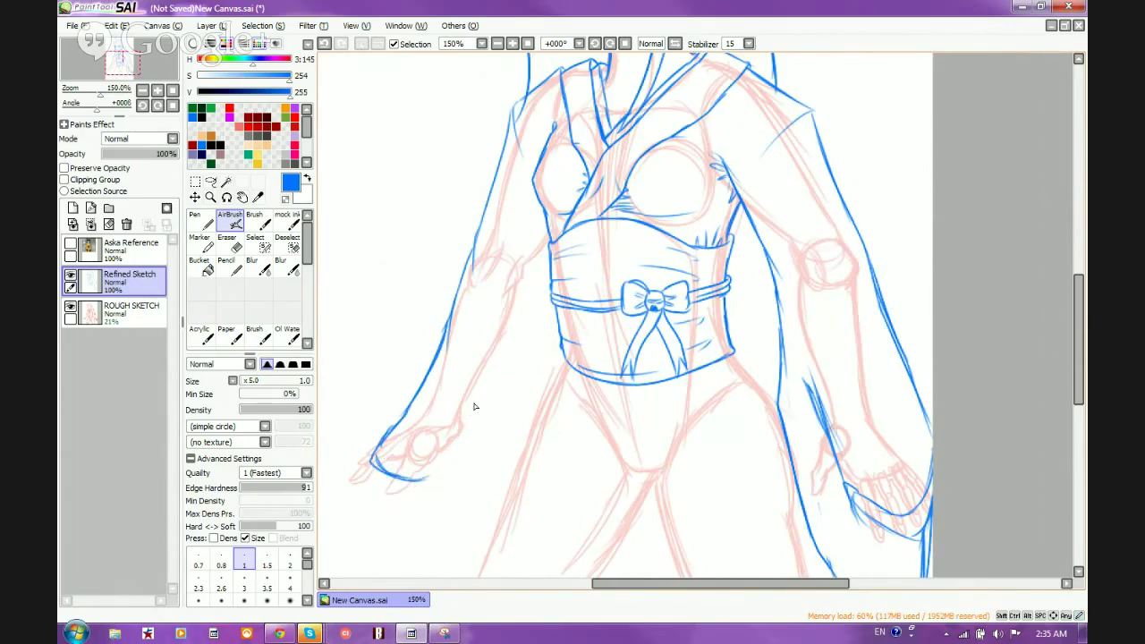
Step: Draw the far sleeve's inner edge beside the obi and its hanging panel from the cuff down to a pointed lower corner
{"action": "left_click_drag", "start_coordinate": [552, 283], "coordinate": [513, 383]}
{"action": "mouse_move", "coordinate": [536, 318]}
{"action": "left_mouse_down"}
{"action": "mouse_move", "coordinate": [518, 388]}
{"action": "mouse_move", "coordinate": [528, 341]}
{"action": "mouse_move", "coordinate": [528, 428]}
{"action": "left_mouse_up"}
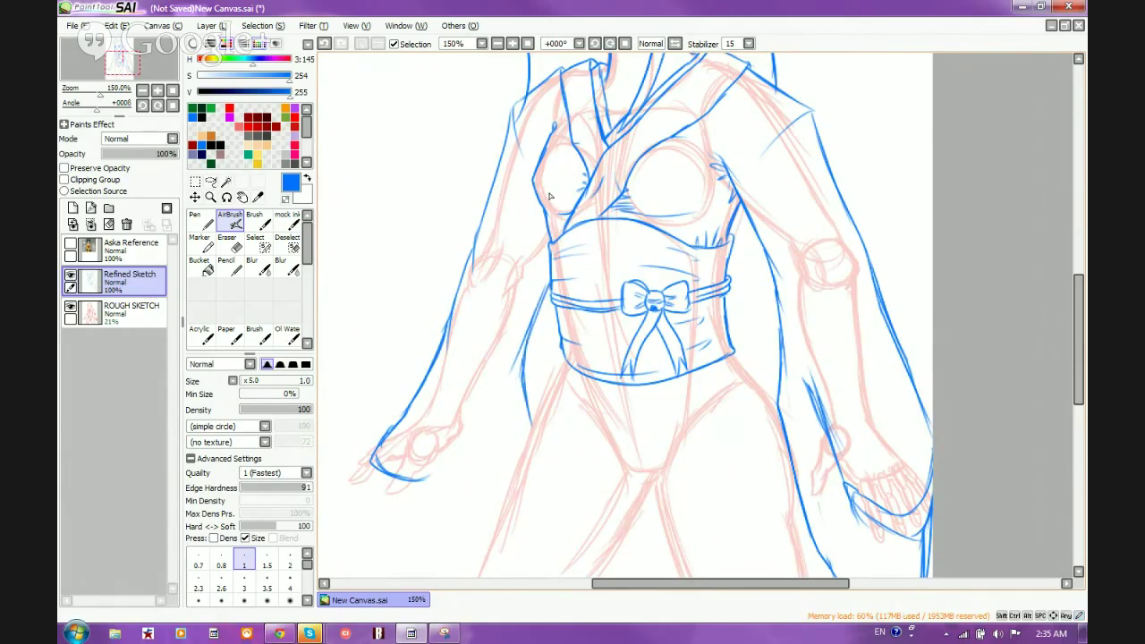
{"action": "scroll", "coordinate": [508, 436], "scroll_direction": "up", "scroll_amount": 1}
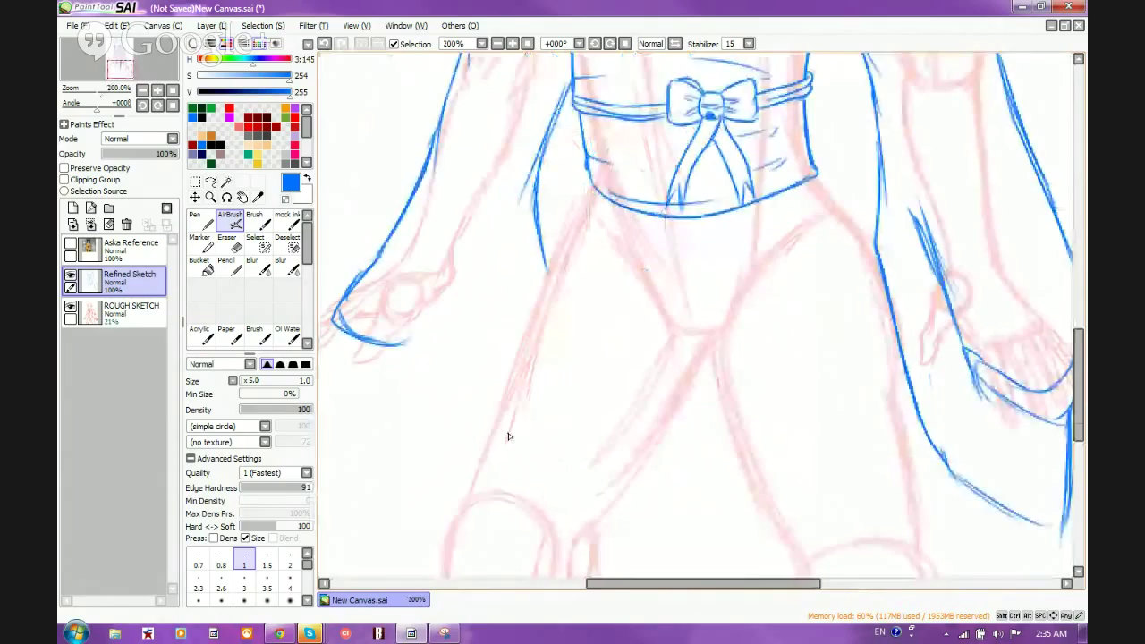
{"action": "left_click_drag", "start_coordinate": [404, 308], "coordinate": [411, 411]}
{"action": "left_click_drag", "start_coordinate": [404, 333], "coordinate": [414, 470]}
{"action": "mouse_move", "coordinate": [408, 402]}
{"action": "left_mouse_down"}
{"action": "mouse_move", "coordinate": [418, 494]}
{"action": "mouse_move", "coordinate": [487, 437]}
{"action": "left_mouse_up"}
Step: Add fold lines inside the far sleeve near the hip and forearm, and a long fold along the near sleeve's inner forearm
{"action": "left_click_drag", "start_coordinate": [540, 155], "coordinate": [490, 297]}
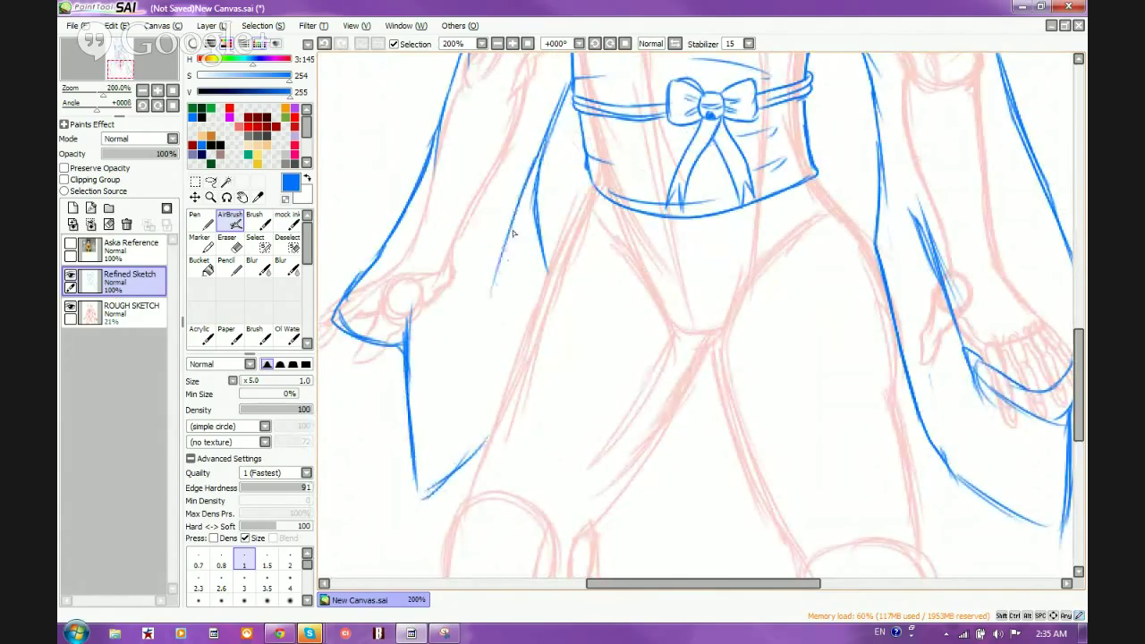
{"action": "left_click_drag", "start_coordinate": [535, 166], "coordinate": [520, 295]}
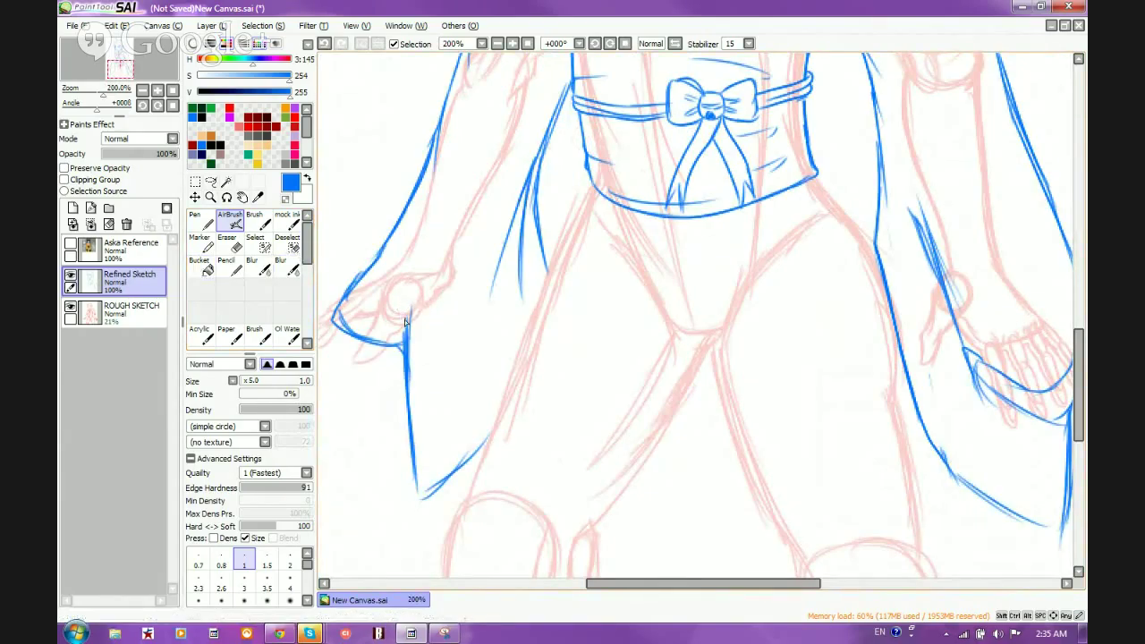
{"action": "left_click_drag", "start_coordinate": [442, 224], "coordinate": [417, 282]}
{"action": "left_click_drag", "start_coordinate": [508, 135], "coordinate": [463, 217]}
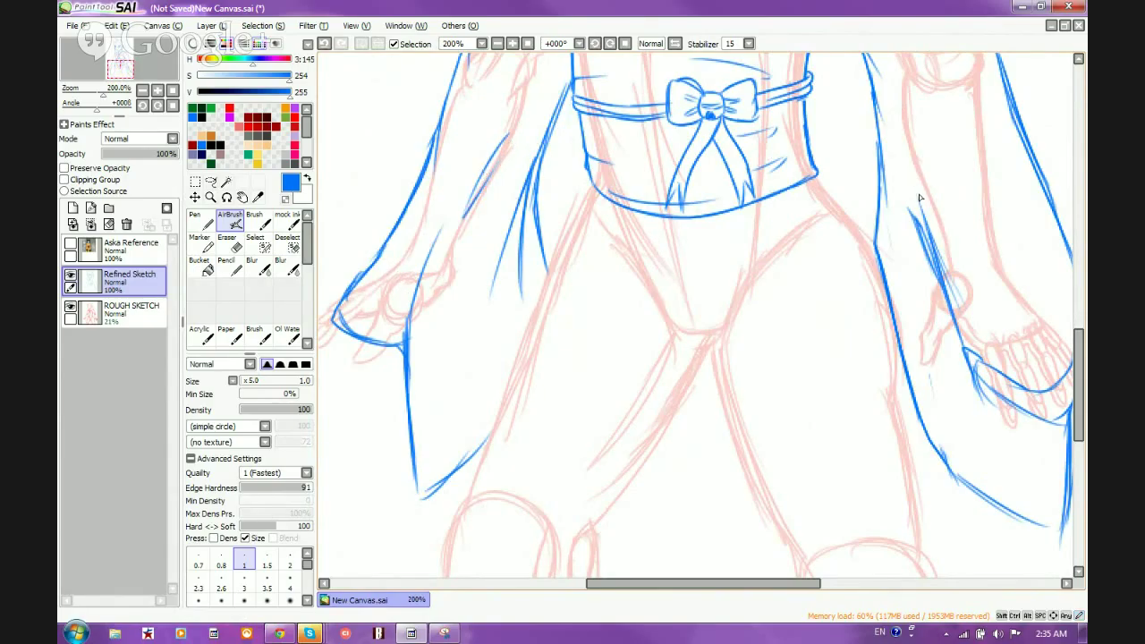
{"action": "mouse_move", "coordinate": [919, 198]}
{"action": "left_mouse_down"}
{"action": "mouse_move", "coordinate": [895, 100]}
{"action": "mouse_move", "coordinate": [936, 215]}
{"action": "mouse_move", "coordinate": [942, 290]}
{"action": "left_mouse_up"}
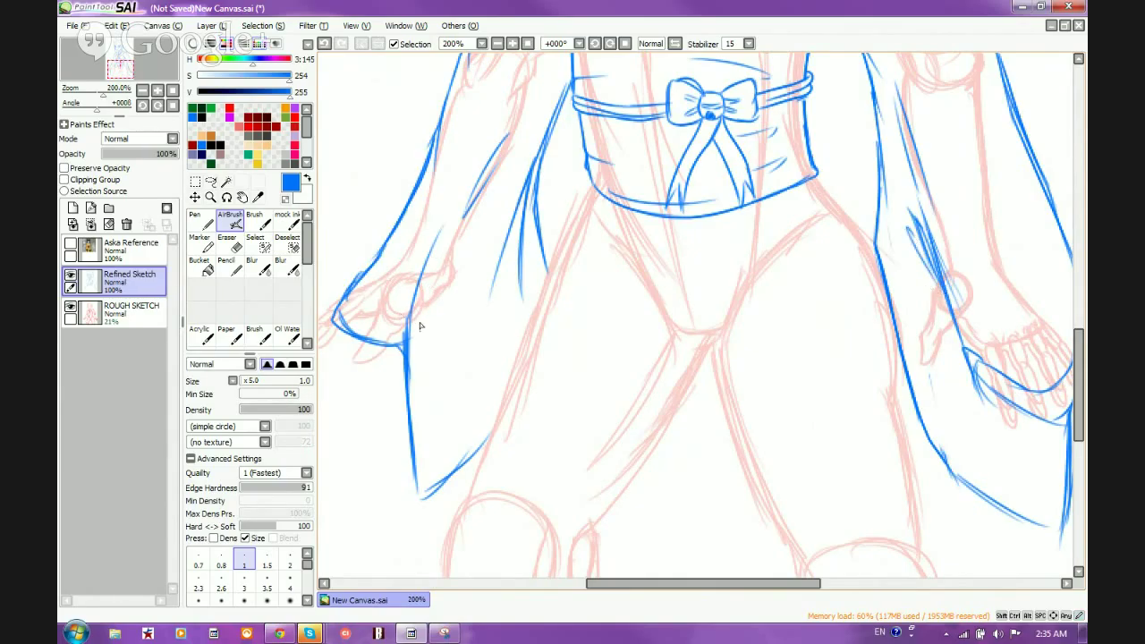
Step: Erase the fold line rising from the far sleeve's cuff and rework the cuff's inner corner with short strokes
{"action": "left_click", "coordinate": [236, 247]}
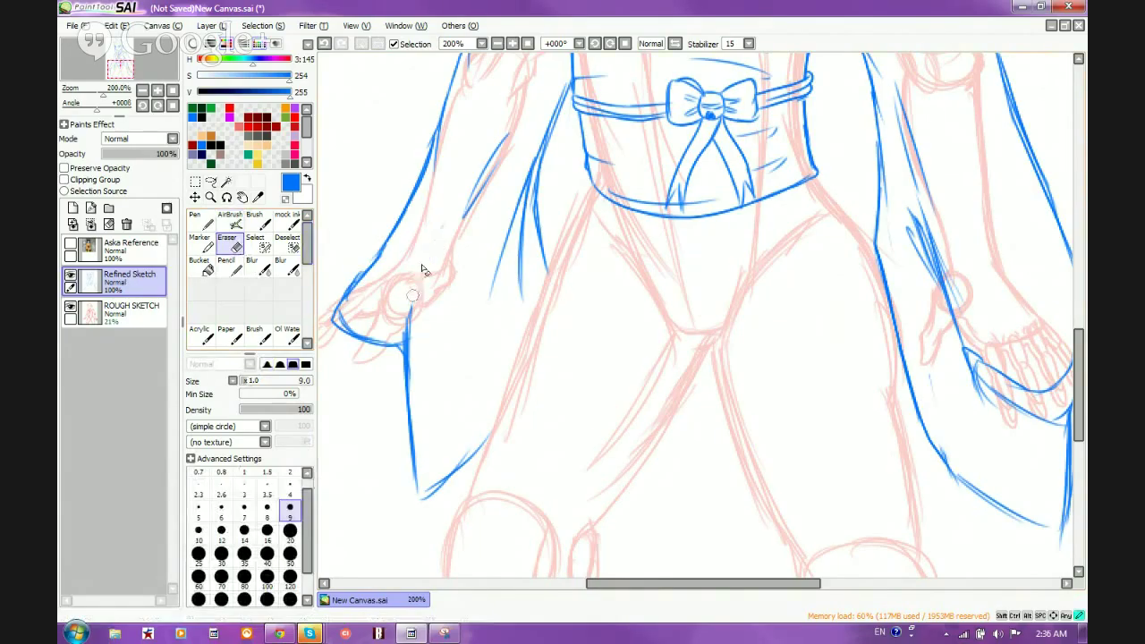
{"action": "key", "text": "e"}
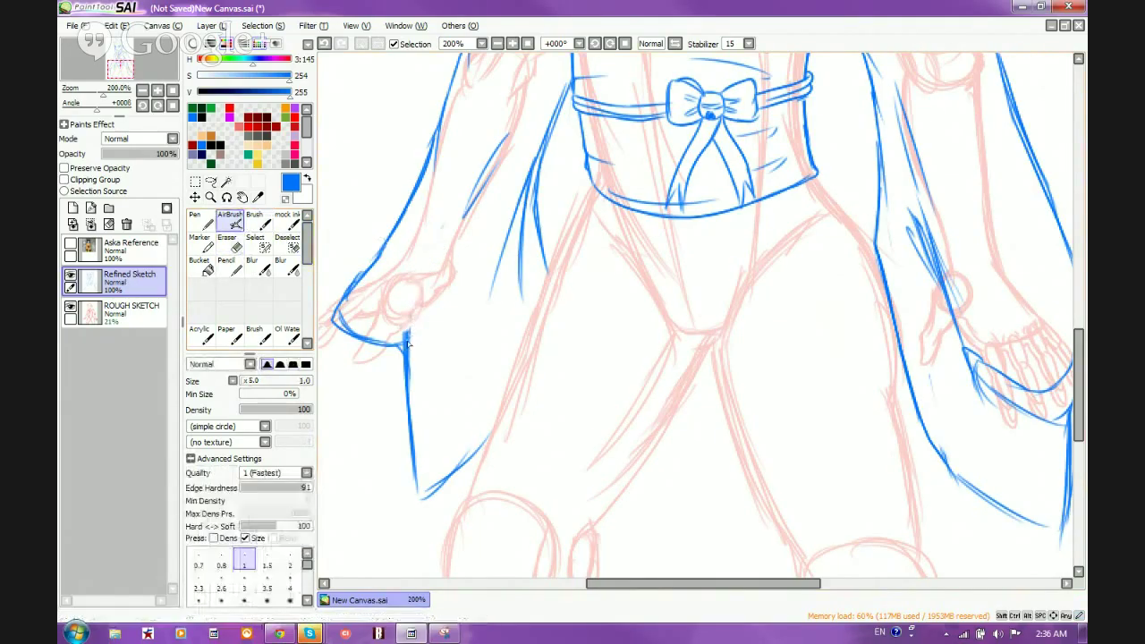
{"action": "left_click_drag", "start_coordinate": [407, 345], "coordinate": [401, 333]}
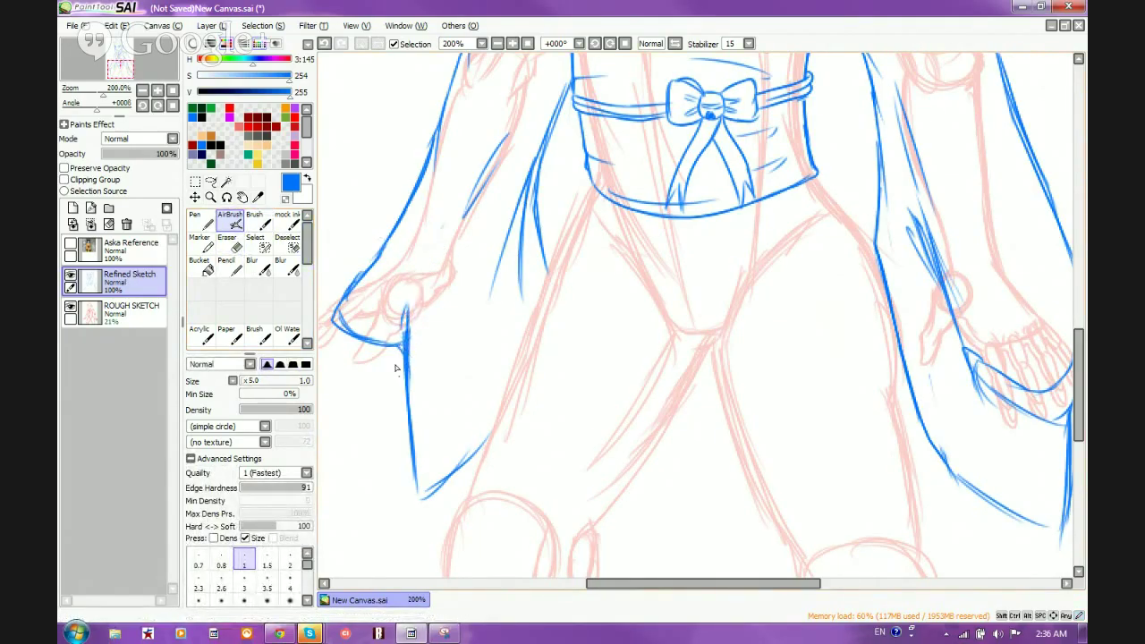
{"action": "left_click_drag", "start_coordinate": [400, 343], "coordinate": [404, 380]}
Step: Erase the far sleeve's outer edge beside the hand and redraw it with a small fold notch at the wrist
{"action": "scroll", "coordinate": [354, 294], "scroll_direction": "up", "scroll_amount": 1}
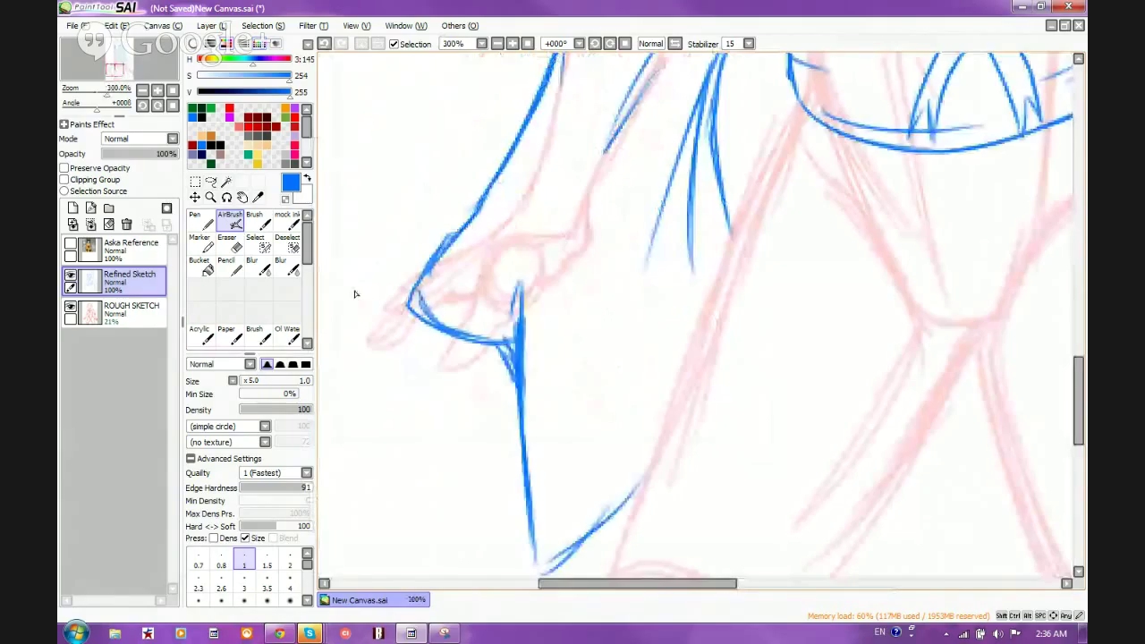
{"action": "left_click_drag", "start_coordinate": [413, 285], "coordinate": [469, 222]}
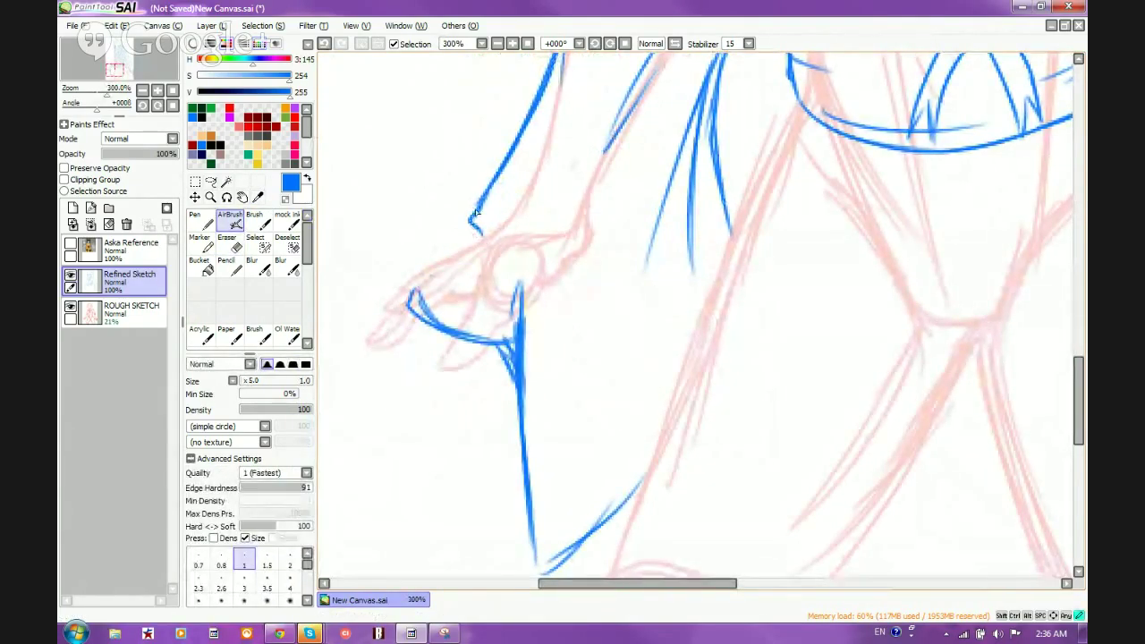
{"action": "mouse_move", "coordinate": [472, 207]}
{"action": "left_mouse_down"}
{"action": "mouse_move", "coordinate": [484, 231]}
{"action": "mouse_move", "coordinate": [400, 303]}
{"action": "mouse_move", "coordinate": [437, 320]}
{"action": "left_mouse_up"}
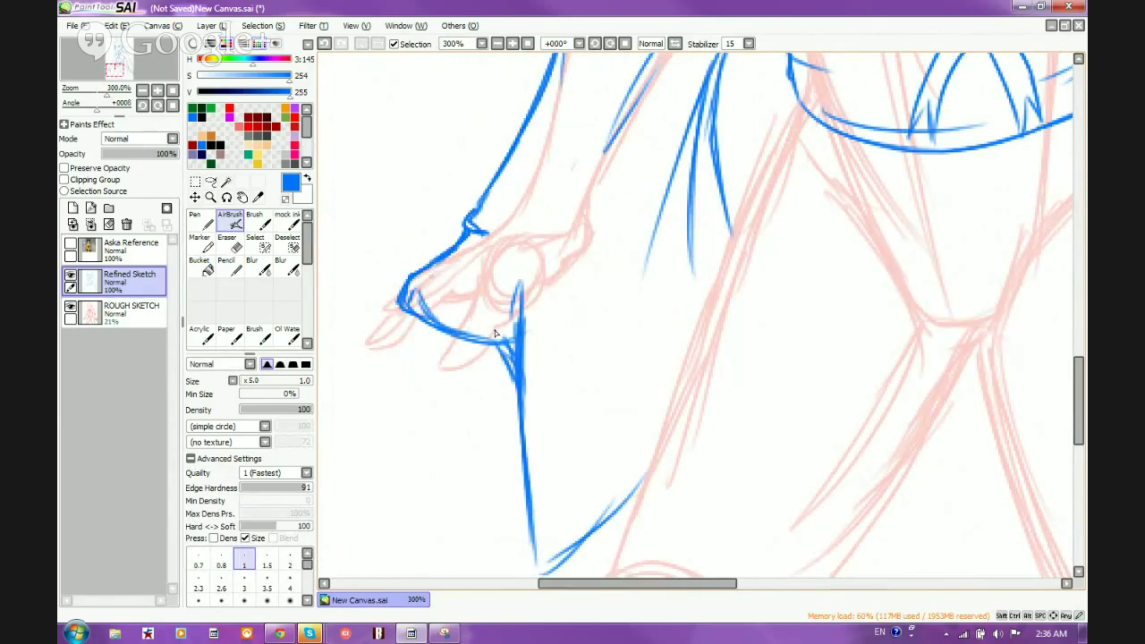
{"action": "scroll", "coordinate": [472, 302], "scroll_direction": "down", "scroll_amount": 4}
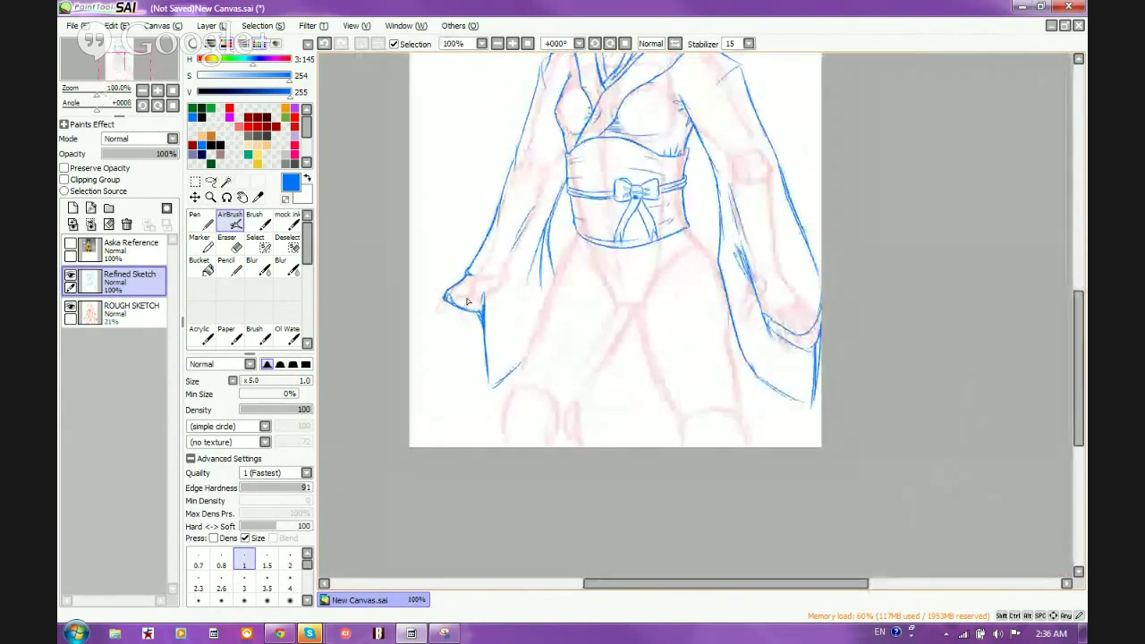
{"action": "scroll", "coordinate": [467, 301], "scroll_direction": "down", "scroll_amount": 1}
{"action": "scroll", "coordinate": [717, 304], "scroll_direction": "up", "scroll_amount": 3}
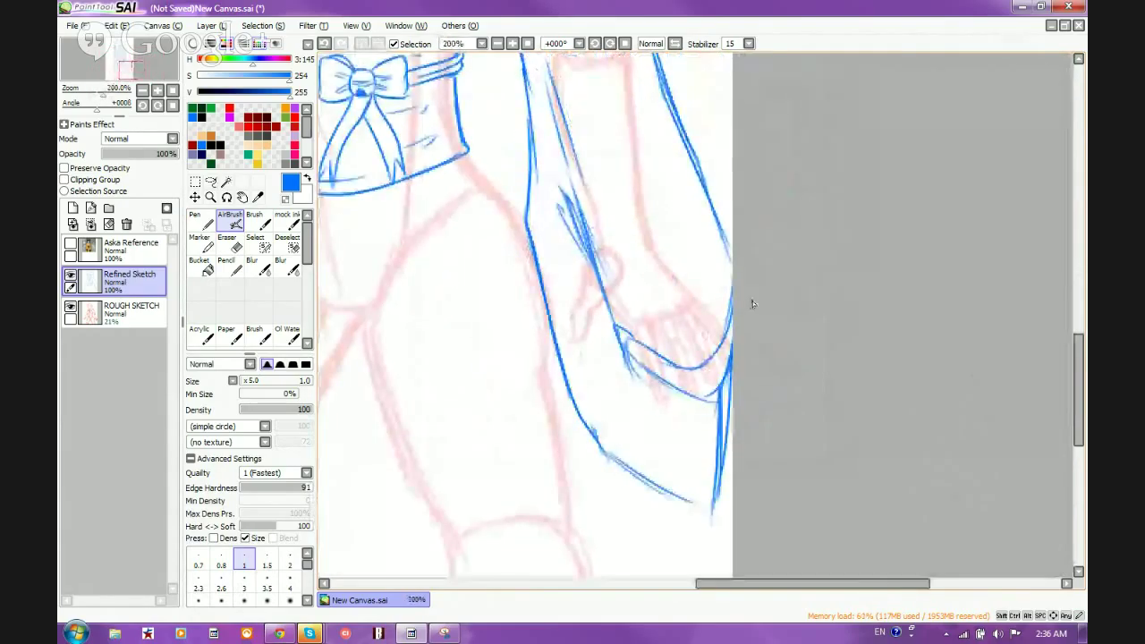
Step: Erase the far sleeve's forearm-side fold, cuff opening and outer edge from the elbow down to the wrist
{"action": "left_click", "coordinate": [232, 255]}
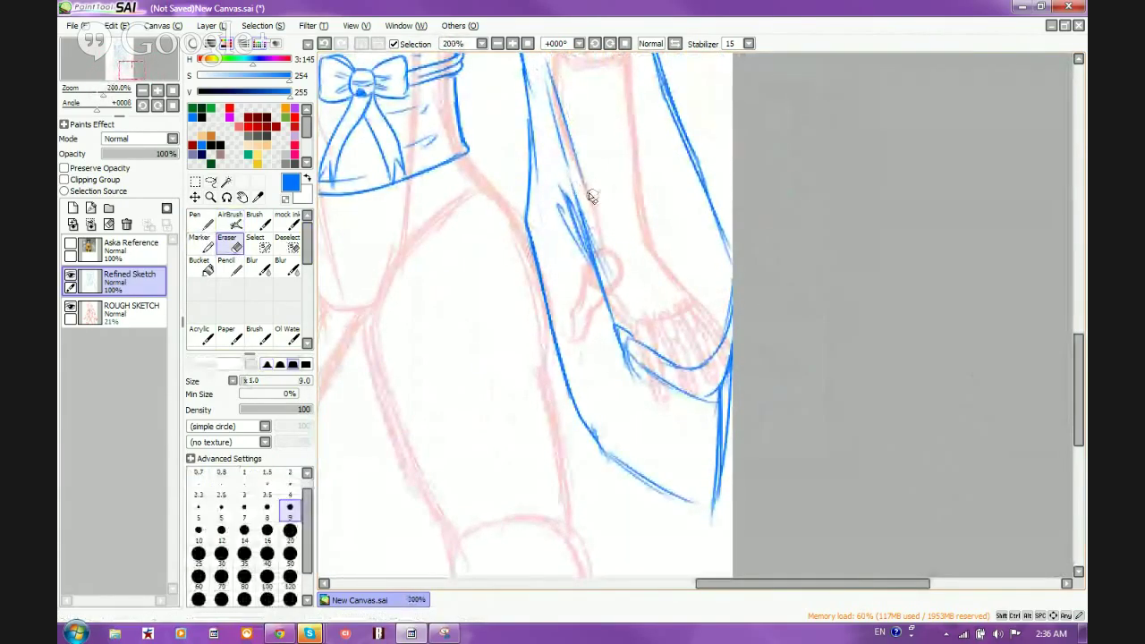
{"action": "left_click_drag", "start_coordinate": [595, 183], "coordinate": [573, 210]}
{"action": "mouse_move", "coordinate": [617, 331]}
{"action": "left_mouse_down"}
{"action": "mouse_move", "coordinate": [640, 376]}
{"action": "mouse_move", "coordinate": [647, 359]}
{"action": "mouse_move", "coordinate": [678, 402]}
{"action": "mouse_move", "coordinate": [685, 362]}
{"action": "mouse_move", "coordinate": [716, 380]}
{"action": "left_mouse_up"}
{"action": "mouse_move", "coordinate": [656, 56]}
{"action": "left_mouse_down"}
{"action": "mouse_move", "coordinate": [740, 267]}
{"action": "mouse_move", "coordinate": [752, 328]}
{"action": "mouse_move", "coordinate": [728, 220]}
{"action": "mouse_move", "coordinate": [724, 344]}
{"action": "mouse_move", "coordinate": [697, 400]}
{"action": "mouse_move", "coordinate": [739, 344]}
{"action": "mouse_move", "coordinate": [735, 374]}
{"action": "left_mouse_up"}
{"action": "scroll", "coordinate": [752, 223], "scroll_direction": "down", "scroll_amount": 1}
{"action": "scroll", "coordinate": [727, 128], "scroll_direction": "up", "scroll_amount": 1}
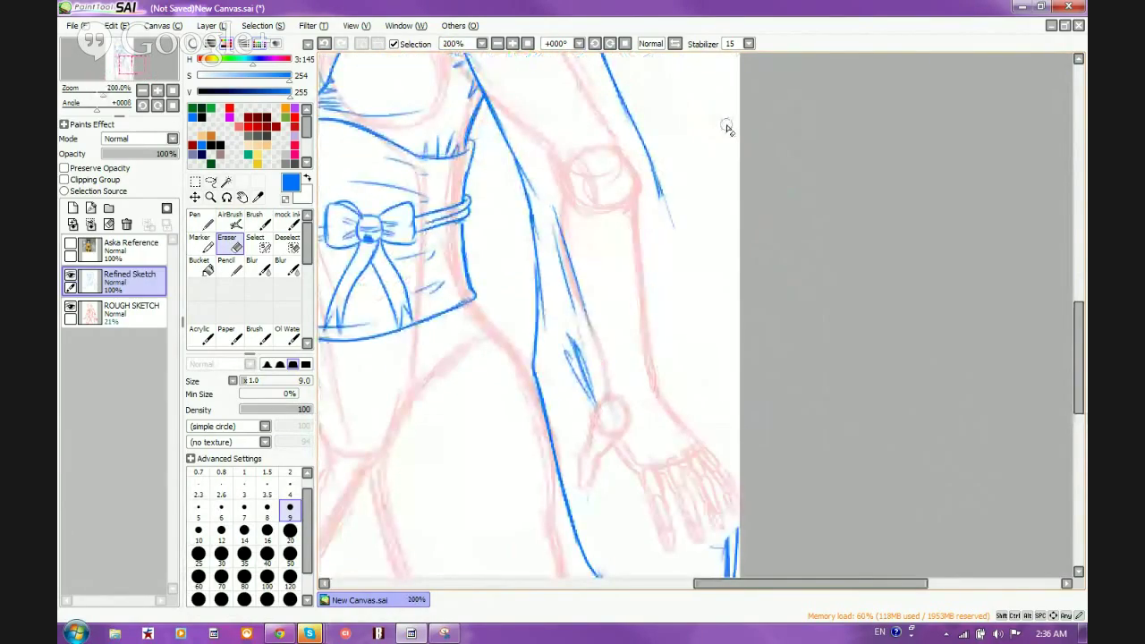
Step: Redraw the far sleeve's outer edge with overlapping strokes, bending in at the elbow and running down to the knuckles
{"action": "left_click", "coordinate": [231, 219]}
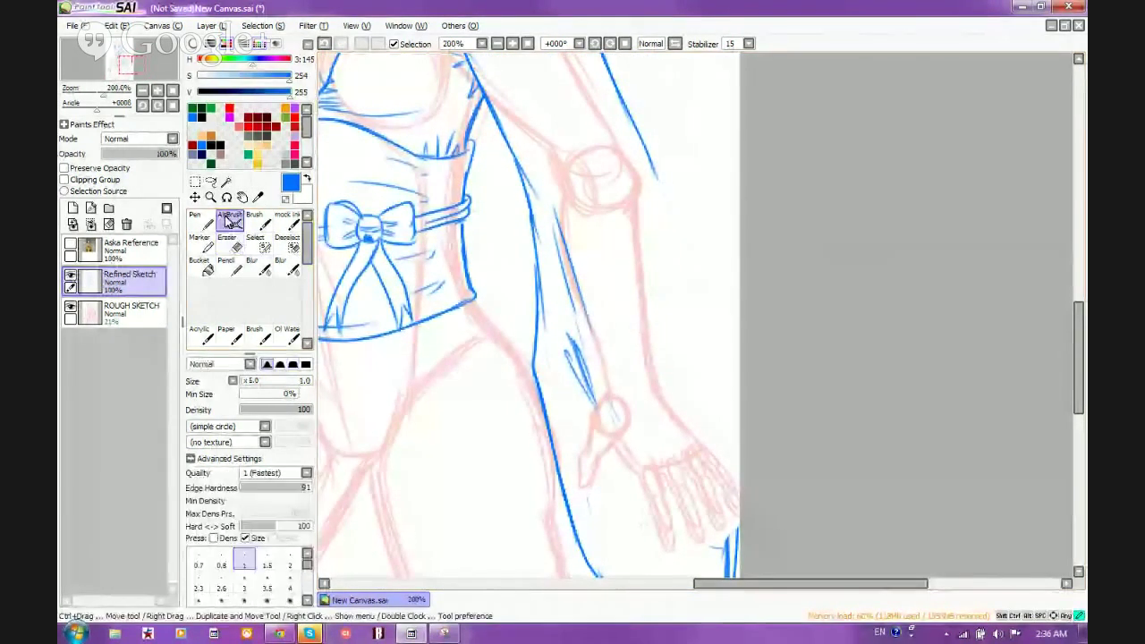
{"action": "left_click_drag", "start_coordinate": [658, 183], "coordinate": [653, 261]}
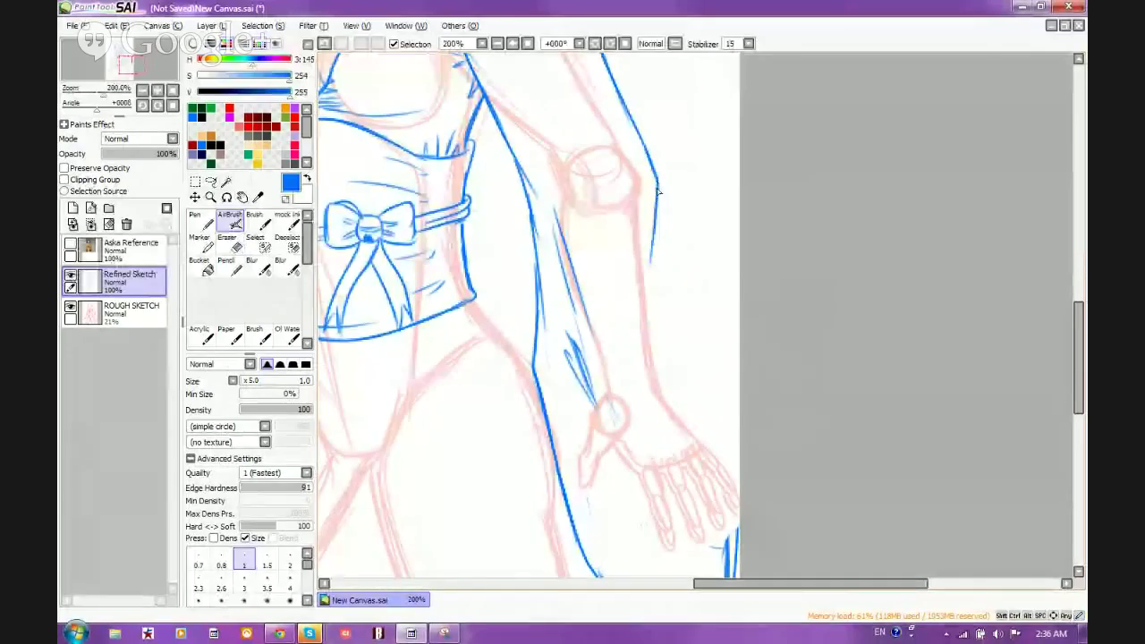
{"action": "left_click_drag", "start_coordinate": [653, 210], "coordinate": [686, 385]}
{"action": "left_click_drag", "start_coordinate": [669, 277], "coordinate": [698, 411]}
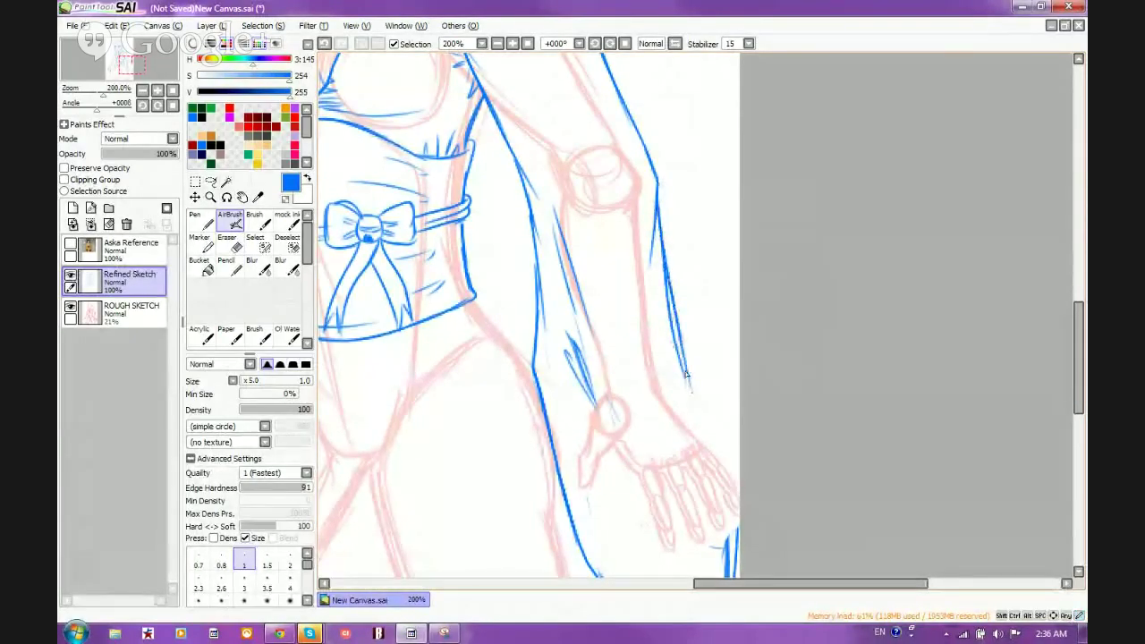
{"action": "left_click_drag", "start_coordinate": [667, 300], "coordinate": [705, 432]}
{"action": "mouse_move", "coordinate": [689, 376]}
{"action": "left_mouse_down"}
{"action": "mouse_move", "coordinate": [711, 433]}
{"action": "mouse_move", "coordinate": [686, 453]}
{"action": "mouse_move", "coordinate": [718, 449]}
{"action": "mouse_move", "coordinate": [689, 479]}
{"action": "mouse_move", "coordinate": [707, 460]}
{"action": "mouse_move", "coordinate": [638, 485]}
{"action": "mouse_move", "coordinate": [719, 445]}
{"action": "left_mouse_up"}
Step: Draw the far sleeve's cuff rim across the knuckles and join it to a strengthened inner forearm line
{"action": "left_click_drag", "start_coordinate": [670, 475], "coordinate": [638, 475]}
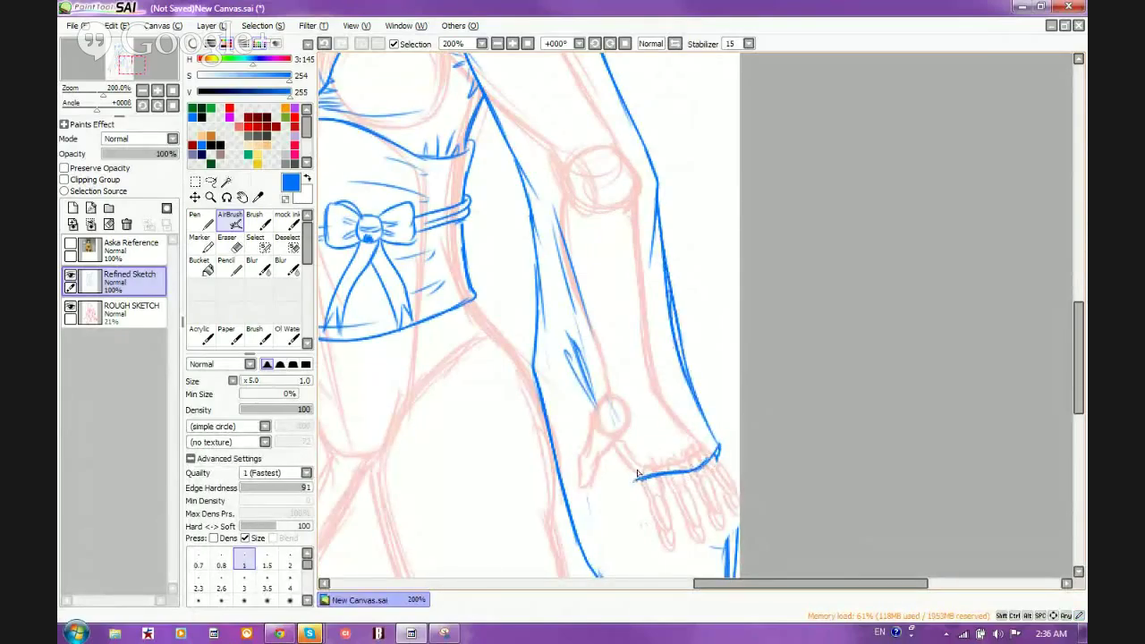
{"action": "mouse_move", "coordinate": [595, 409]}
{"action": "left_mouse_down"}
{"action": "mouse_move", "coordinate": [627, 494]}
{"action": "mouse_move", "coordinate": [642, 497]}
{"action": "left_mouse_up"}
{"action": "left_click_drag", "start_coordinate": [574, 278], "coordinate": [614, 412]}
{"action": "left_click_drag", "start_coordinate": [580, 313], "coordinate": [619, 437]}
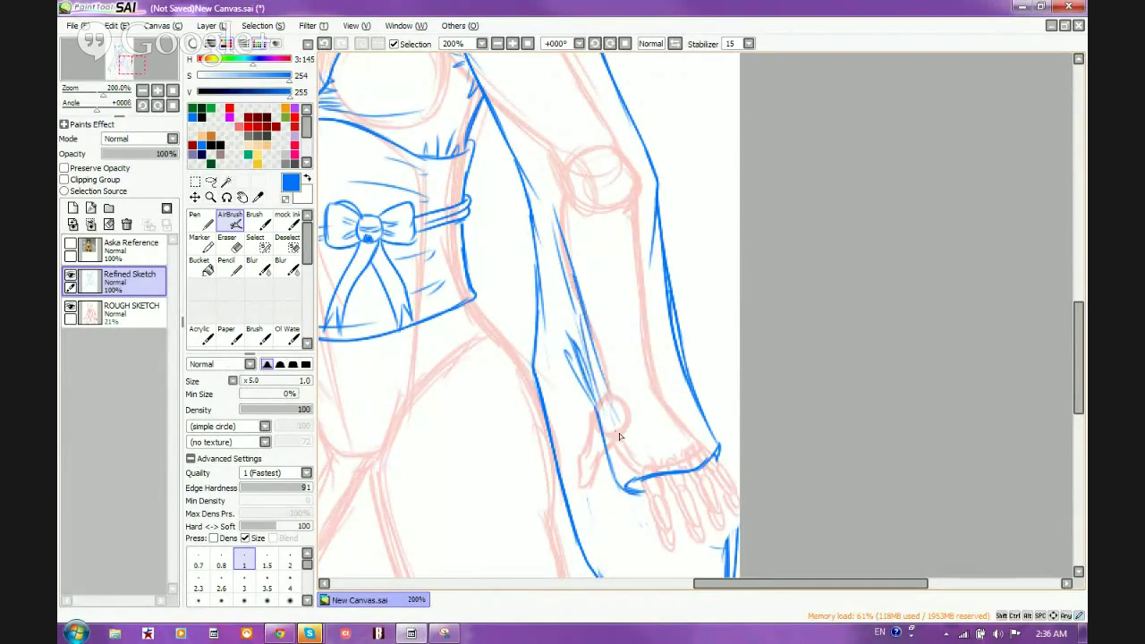
{"action": "scroll", "coordinate": [635, 381], "scroll_direction": "down", "scroll_amount": 3}
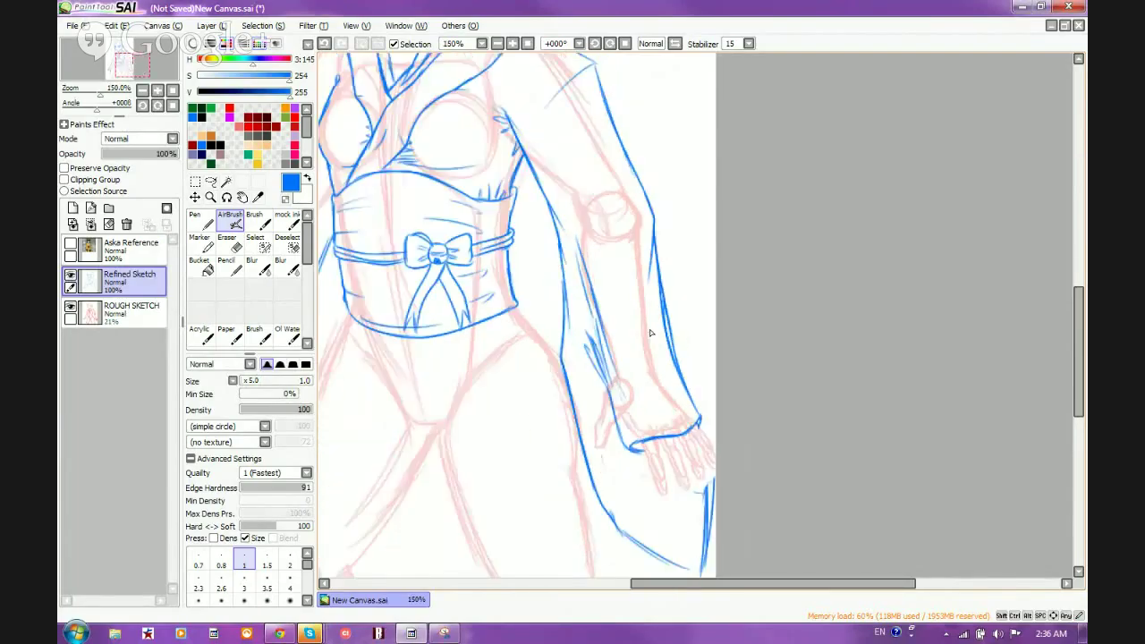
Step: Erase the far sleeve's outer hanging edge and redraw it from the cuff corner to the lower point, adding the cuff's lower curve
{"action": "key", "text": "e"}
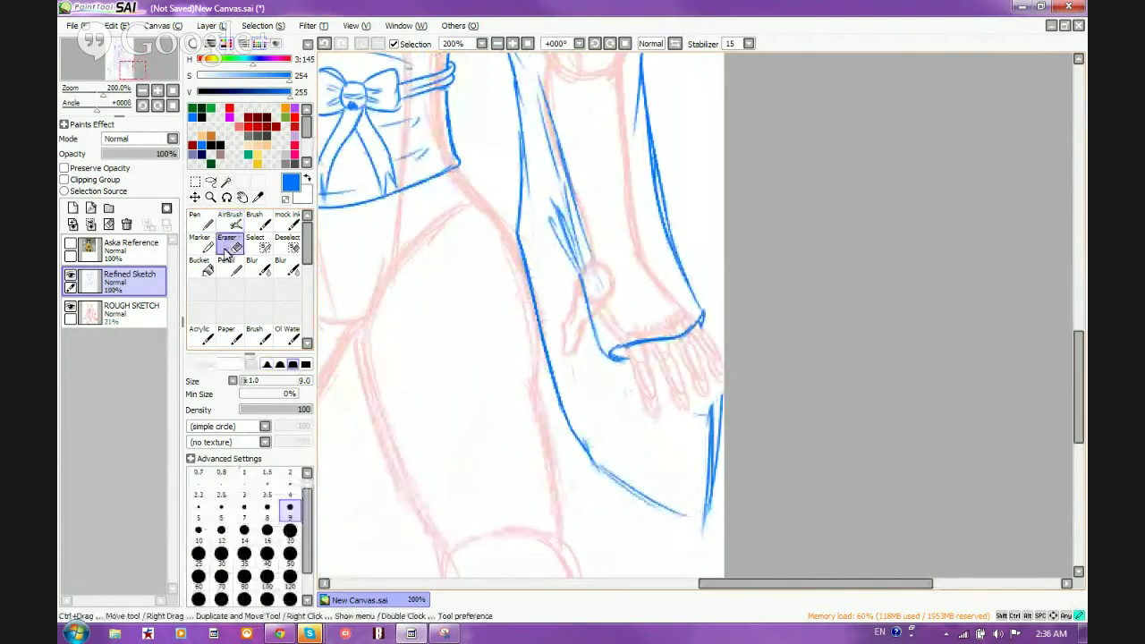
{"action": "left_click_drag", "start_coordinate": [703, 536], "coordinate": [713, 455]}
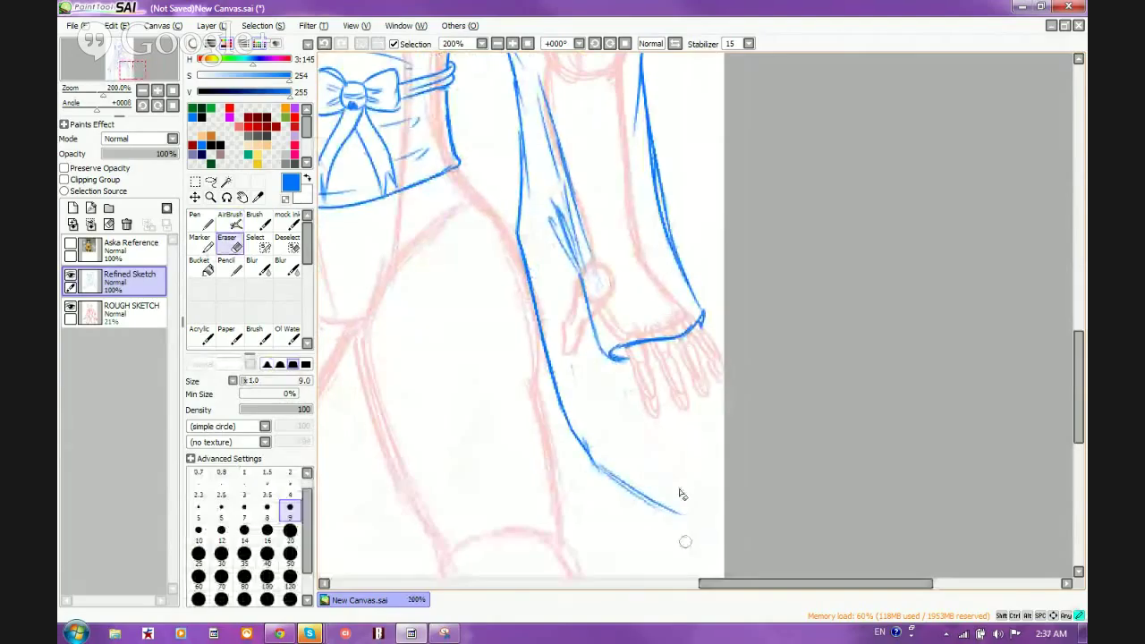
{"action": "left_click", "coordinate": [233, 224]}
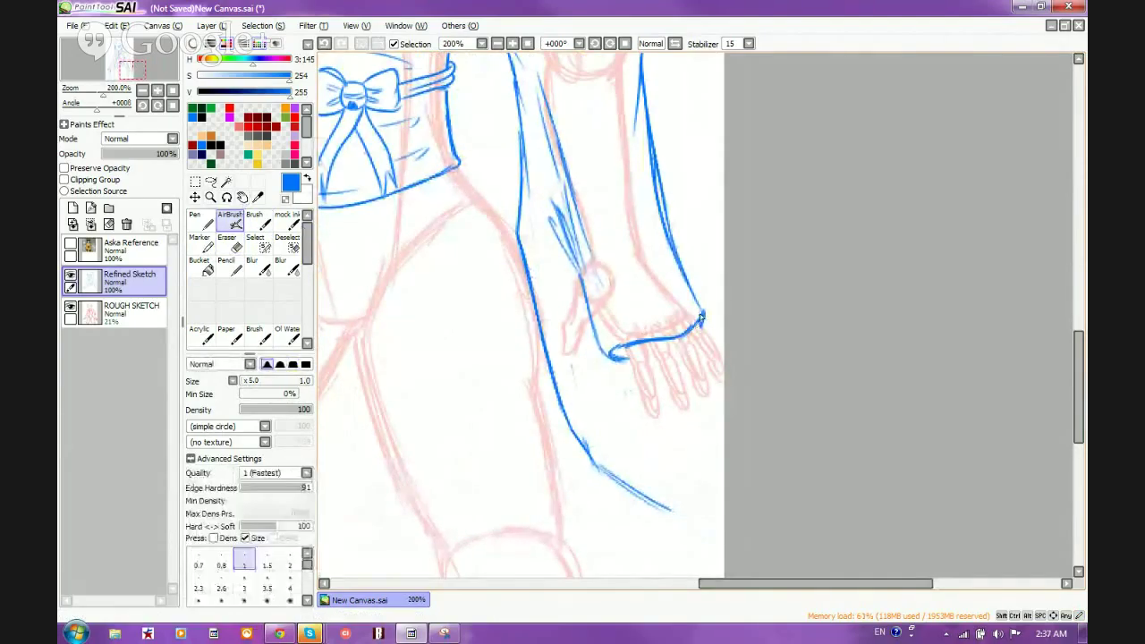
{"action": "mouse_move", "coordinate": [701, 318]}
{"action": "left_mouse_down"}
{"action": "mouse_move", "coordinate": [676, 377]}
{"action": "mouse_move", "coordinate": [653, 380]}
{"action": "mouse_move", "coordinate": [681, 383]}
{"action": "mouse_move", "coordinate": [683, 421]}
{"action": "left_mouse_up"}
{"action": "left_click_drag", "start_coordinate": [693, 360], "coordinate": [686, 480]}
{"action": "left_click_drag", "start_coordinate": [685, 415], "coordinate": [673, 519]}
{"action": "left_click_drag", "start_coordinate": [682, 440], "coordinate": [674, 519]}
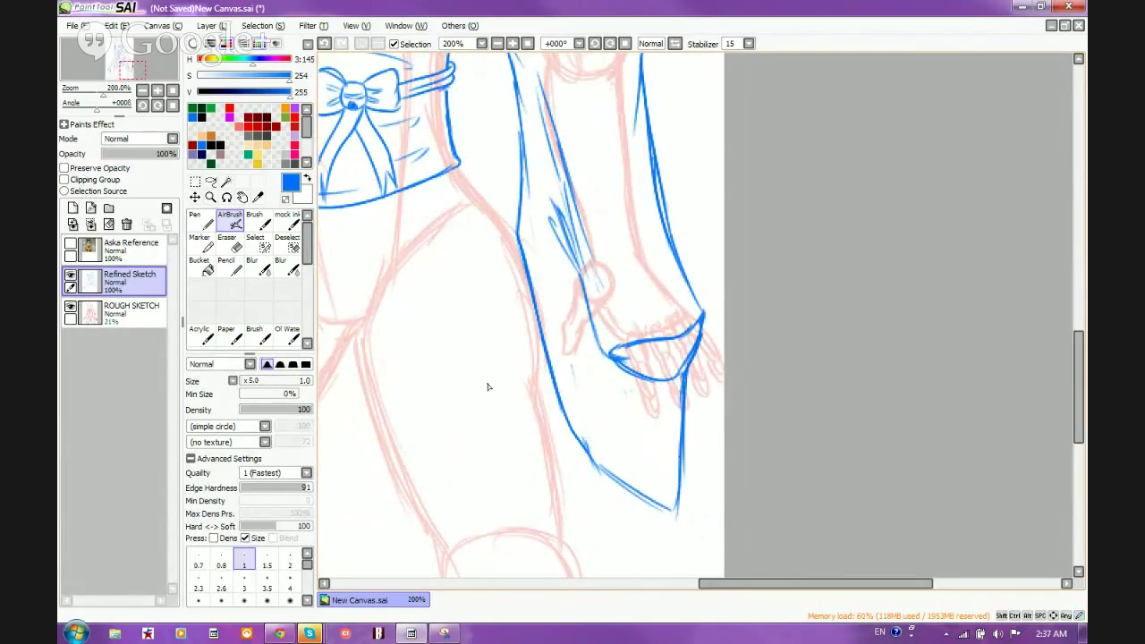
{"action": "scroll", "coordinate": [488, 387], "scroll_direction": "down", "scroll_amount": 3}
{"action": "scroll", "coordinate": [688, 372], "scroll_direction": "up", "scroll_amount": 4}
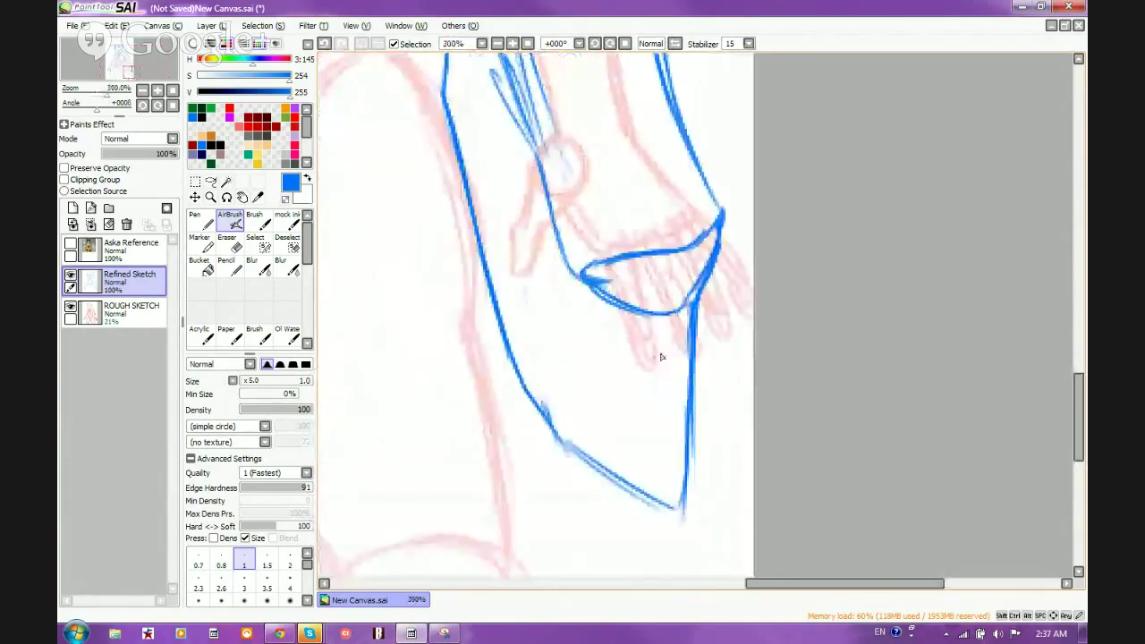
Step: Erase the cuff opening's lower curve and outer connecting line where they cross the far hand's fingers
{"action": "left_click", "coordinate": [229, 241]}
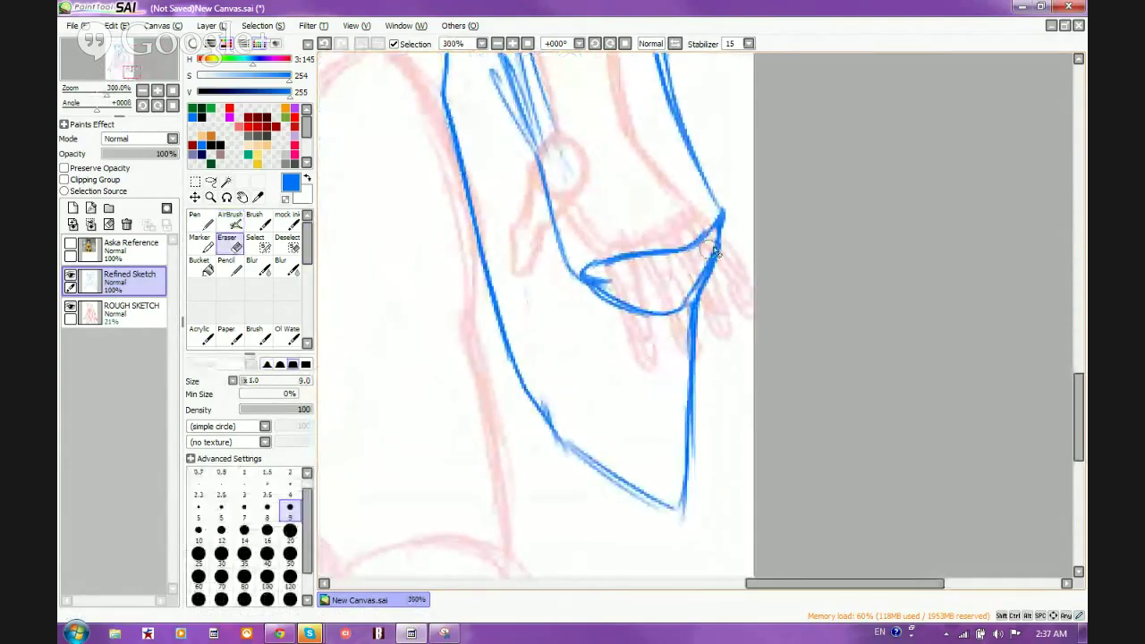
{"action": "mouse_move", "coordinate": [712, 254]}
{"action": "left_mouse_down"}
{"action": "mouse_move", "coordinate": [687, 354]}
{"action": "mouse_move", "coordinate": [677, 317]}
{"action": "mouse_move", "coordinate": [627, 302]}
{"action": "mouse_move", "coordinate": [647, 335]}
{"action": "mouse_move", "coordinate": [633, 313]}
{"action": "left_mouse_up"}
{"action": "scroll", "coordinate": [633, 235], "scroll_direction": "down", "scroll_amount": 4}
{"action": "scroll", "coordinate": [686, 435], "scroll_direction": "up", "scroll_amount": 2}
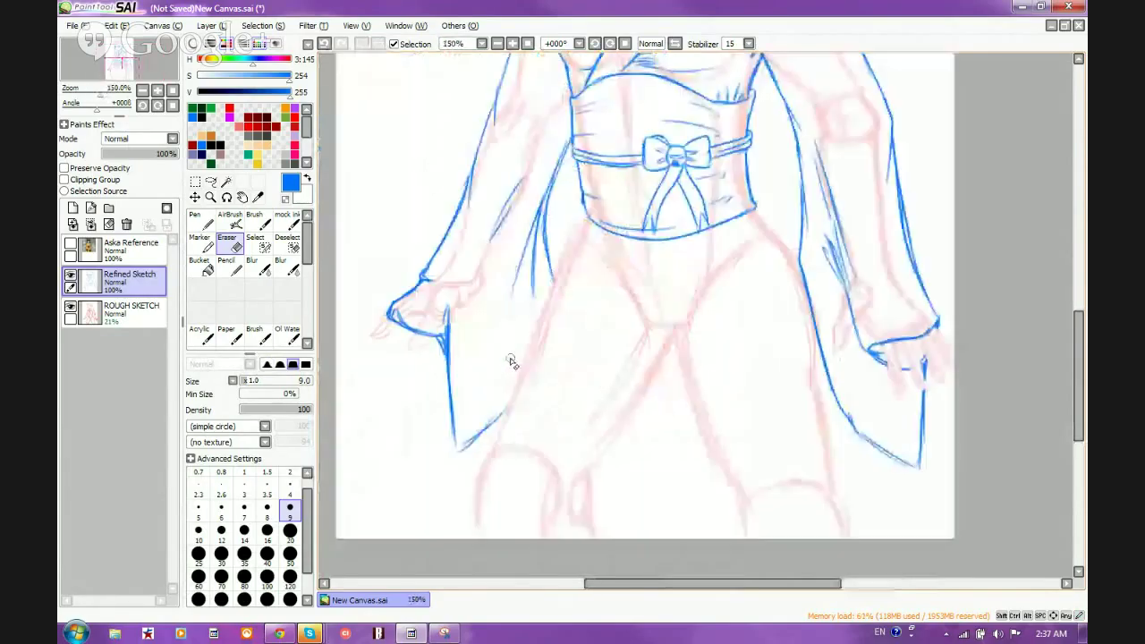
Step: Draw the skirt's long front opening line from below the obi down to the canvas's bottom edge
{"action": "key", "text": "v"}
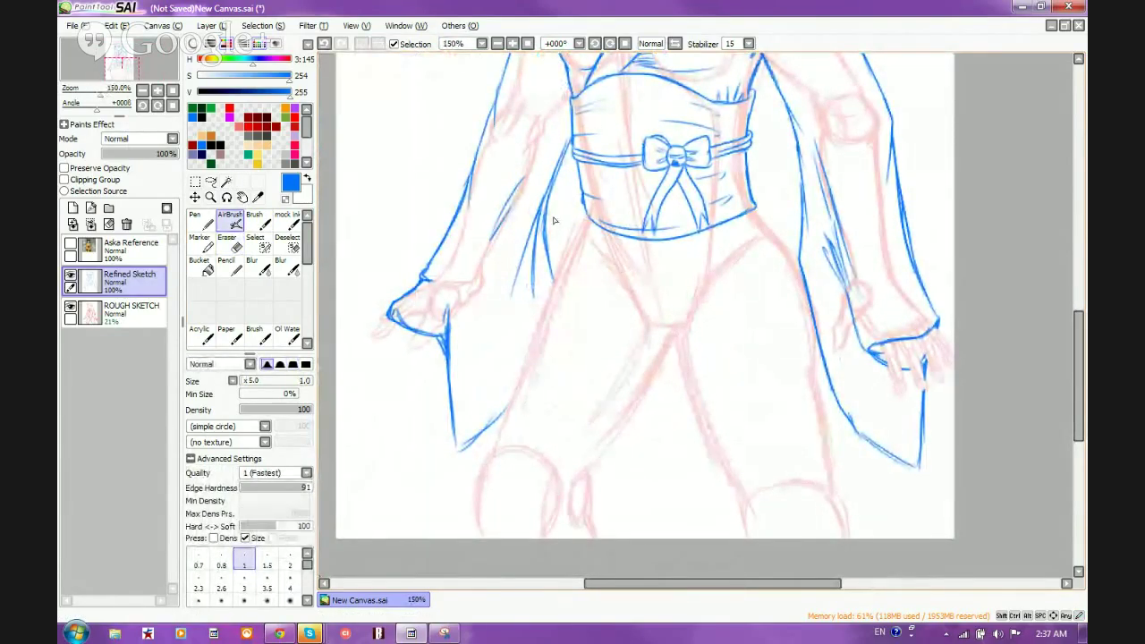
{"action": "scroll", "coordinate": [543, 254], "scroll_direction": "down", "scroll_amount": 2}
{"action": "scroll", "coordinate": [588, 191], "scroll_direction": "up", "scroll_amount": 1}
{"action": "scroll", "coordinate": [609, 268], "scroll_direction": "down", "scroll_amount": 1}
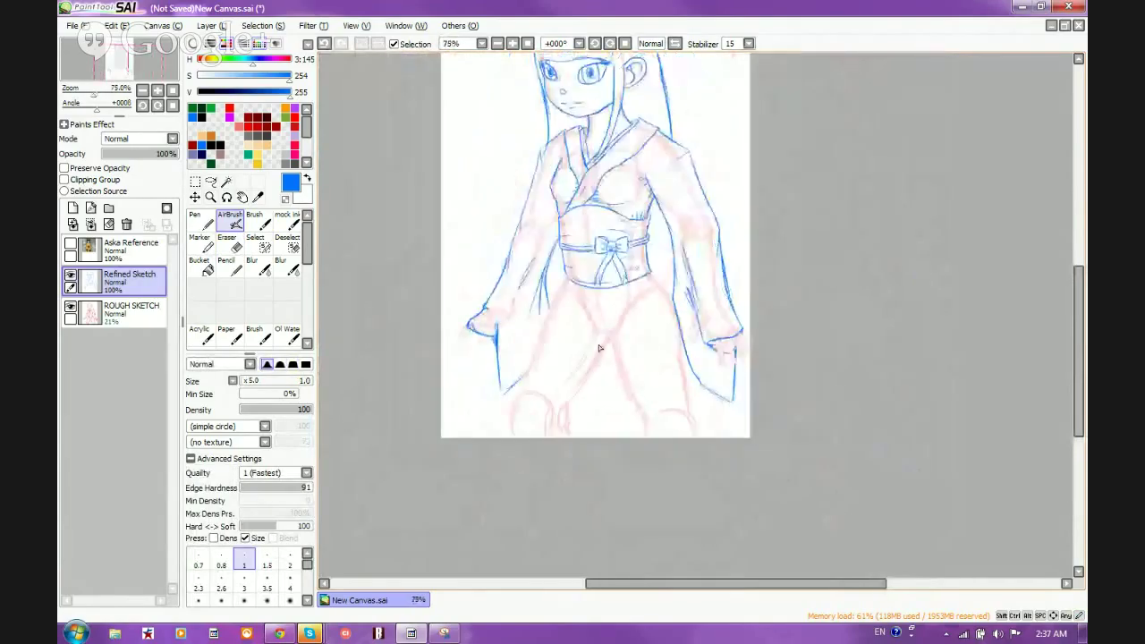
{"action": "scroll", "coordinate": [591, 319], "scroll_direction": "down", "scroll_amount": 1}
{"action": "scroll", "coordinate": [571, 305], "scroll_direction": "up", "scroll_amount": 1}
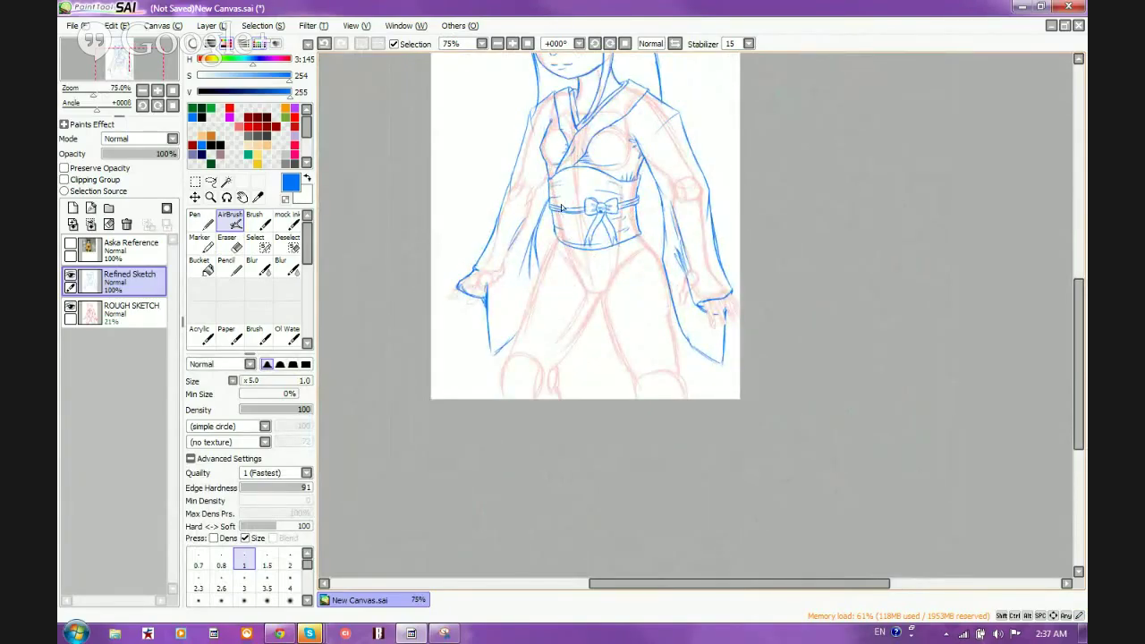
{"action": "left_click_drag", "start_coordinate": [575, 249], "coordinate": [592, 399]}
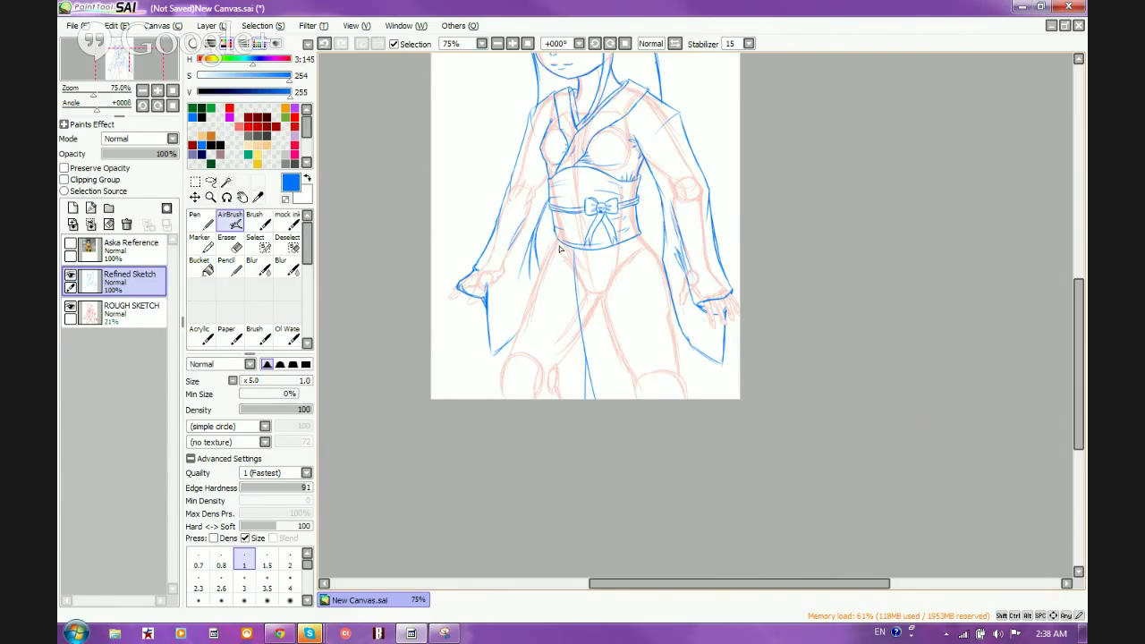
Step: Draw the skirt's right hip line from the obi to the sleeve, with small fold curls at both lower obi corners
{"action": "scroll", "coordinate": [648, 317], "scroll_direction": "up", "scroll_amount": 2}
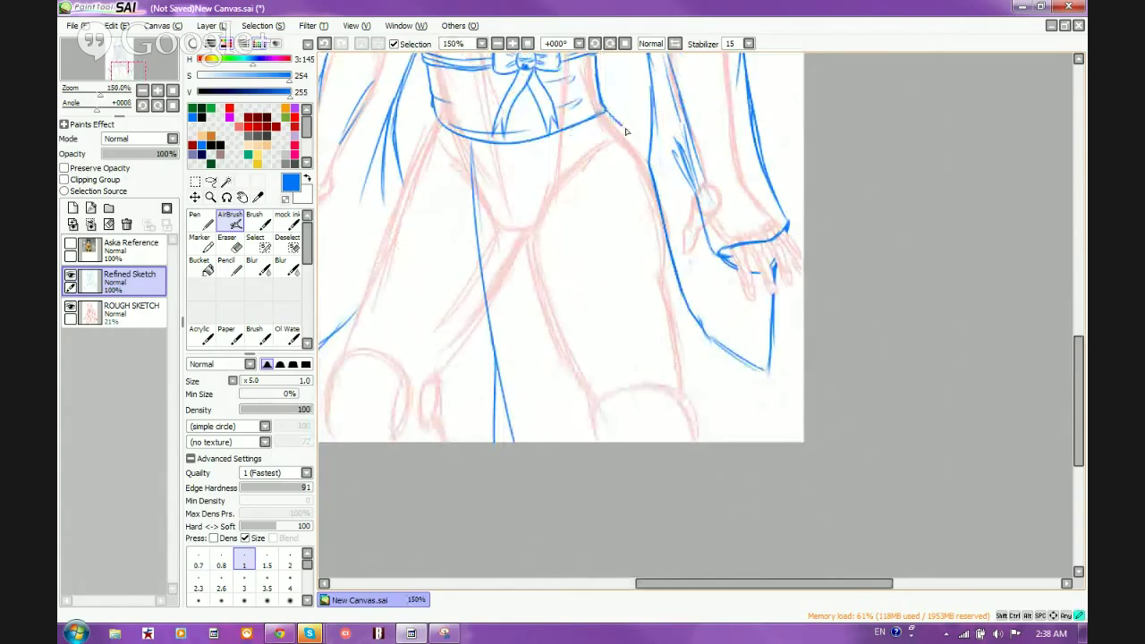
{"action": "left_click_drag", "start_coordinate": [605, 115], "coordinate": [654, 179]}
{"action": "left_click_drag", "start_coordinate": [605, 122], "coordinate": [584, 130]}
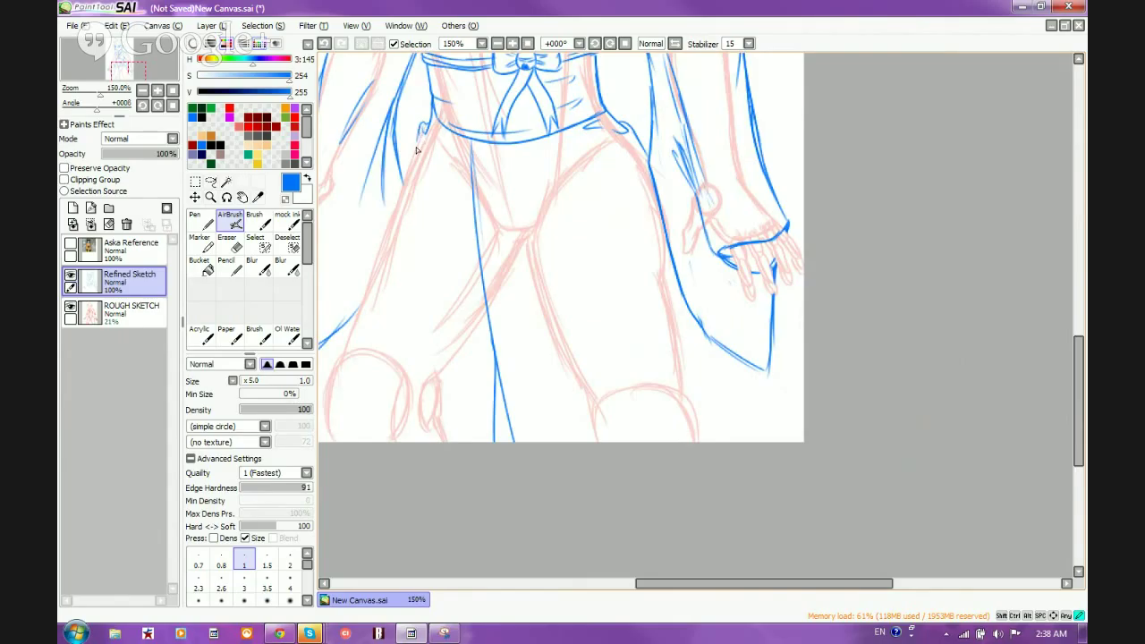
Step: Draw the skirt's left edge down from the hip, erase its lower part and redraw it past the sleeve towards the canvas bottom
{"action": "mouse_move", "coordinate": [424, 131]}
{"action": "left_mouse_down"}
{"action": "mouse_move", "coordinate": [394, 242]}
{"action": "mouse_move", "coordinate": [406, 177]}
{"action": "mouse_move", "coordinate": [381, 252]}
{"action": "left_mouse_up"}
{"action": "left_click_drag", "start_coordinate": [395, 193], "coordinate": [367, 296]}
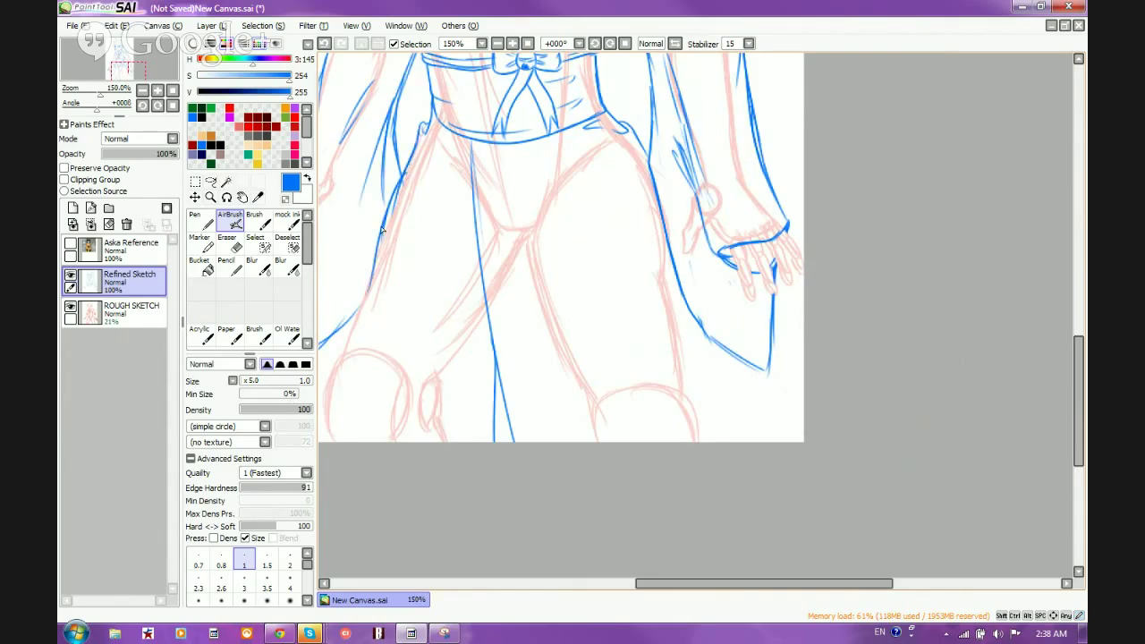
{"action": "left_click_drag", "start_coordinate": [387, 213], "coordinate": [362, 308]}
{"action": "key", "text": "e"}
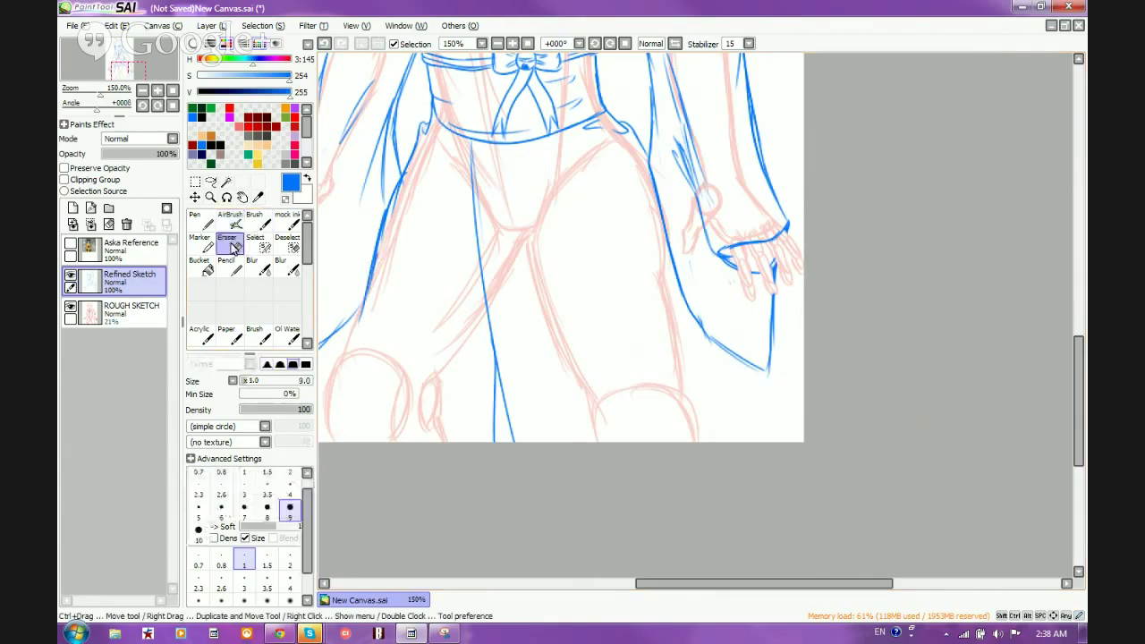
{"action": "left_click_drag", "start_coordinate": [388, 231], "coordinate": [358, 338]}
{"action": "left_click_drag", "start_coordinate": [385, 202], "coordinate": [370, 270]}
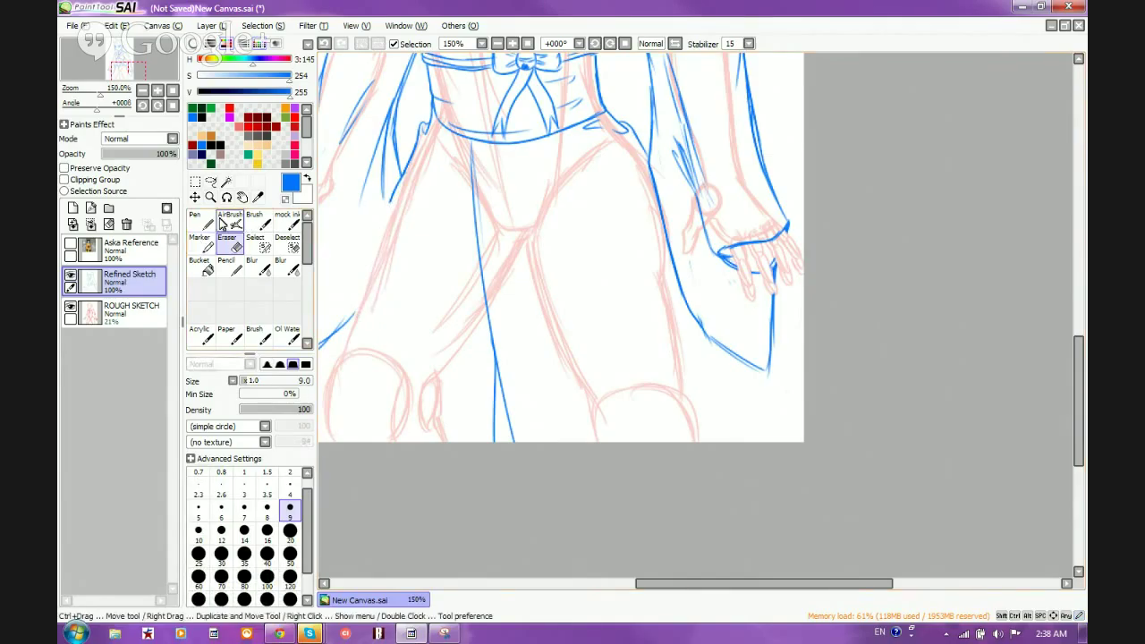
{"action": "key", "text": "v"}
{"action": "left_click_drag", "start_coordinate": [390, 201], "coordinate": [331, 376]}
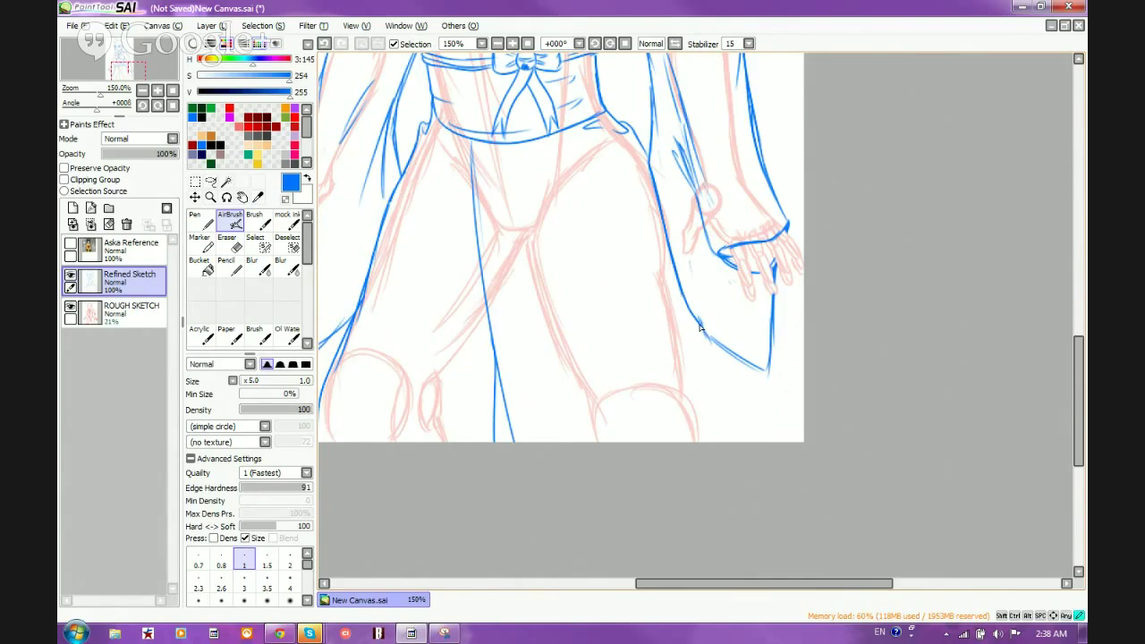
Step: Extend the skirt's right edge from behind the far sleeve's lower panel down to the canvas bottom
{"action": "left_click_drag", "start_coordinate": [701, 327], "coordinate": [734, 426]}
{"action": "mouse_move", "coordinate": [699, 321]}
{"action": "left_mouse_down"}
{"action": "mouse_move", "coordinate": [730, 419]}
{"action": "mouse_move", "coordinate": [726, 452]}
{"action": "left_mouse_up"}
{"action": "scroll", "coordinate": [712, 440], "scroll_direction": "down", "scroll_amount": 3}
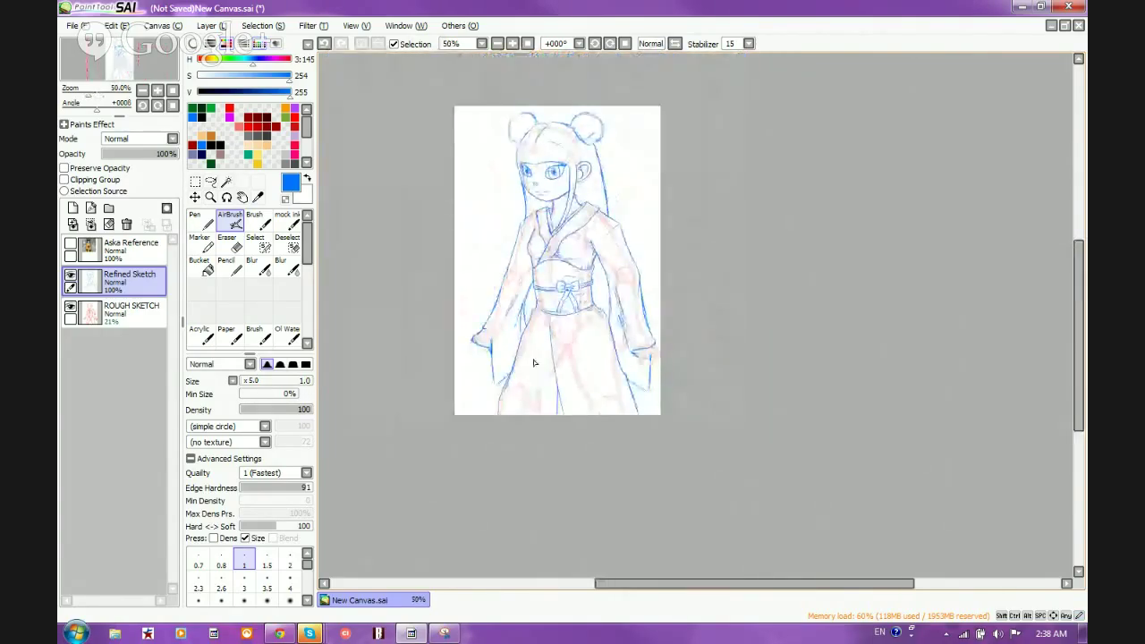
Step: Examine the whole figure and the proportions of the new skirt outline
{"action": "scroll", "coordinate": [534, 362], "scroll_direction": "up", "scroll_amount": 2}
{"action": "scroll", "coordinate": [546, 295], "scroll_direction": "down", "scroll_amount": 3}
{"action": "scroll", "coordinate": [563, 213], "scroll_direction": "up", "scroll_amount": 3}
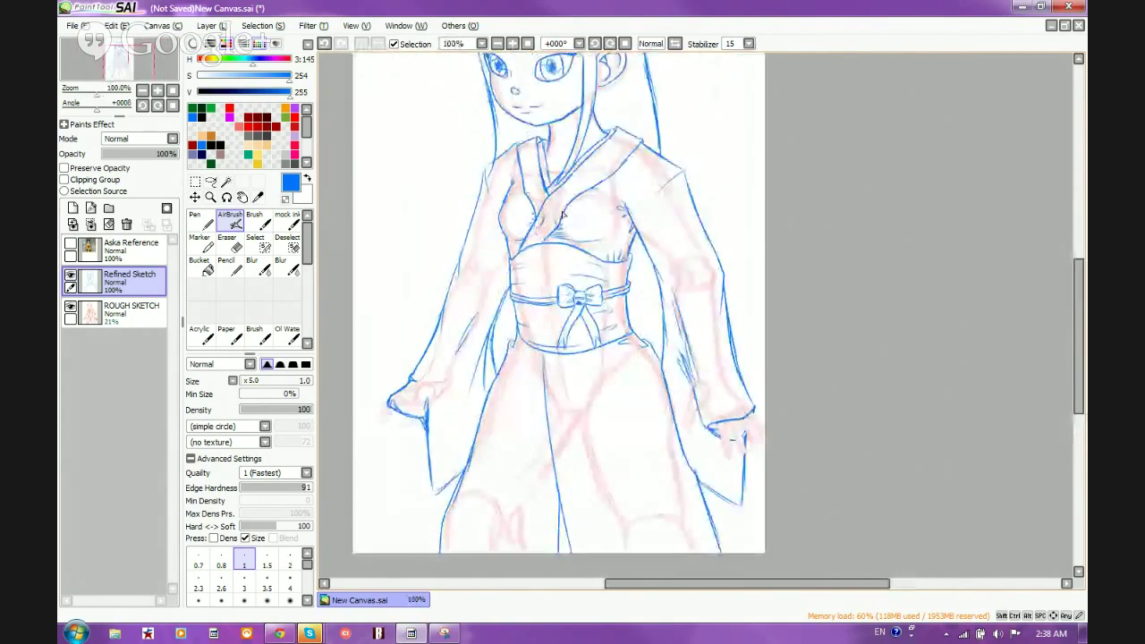
{"action": "scroll", "coordinate": [562, 215], "scroll_direction": "up", "scroll_amount": 1}
{"action": "scroll", "coordinate": [577, 358], "scroll_direction": "down", "scroll_amount": 3}
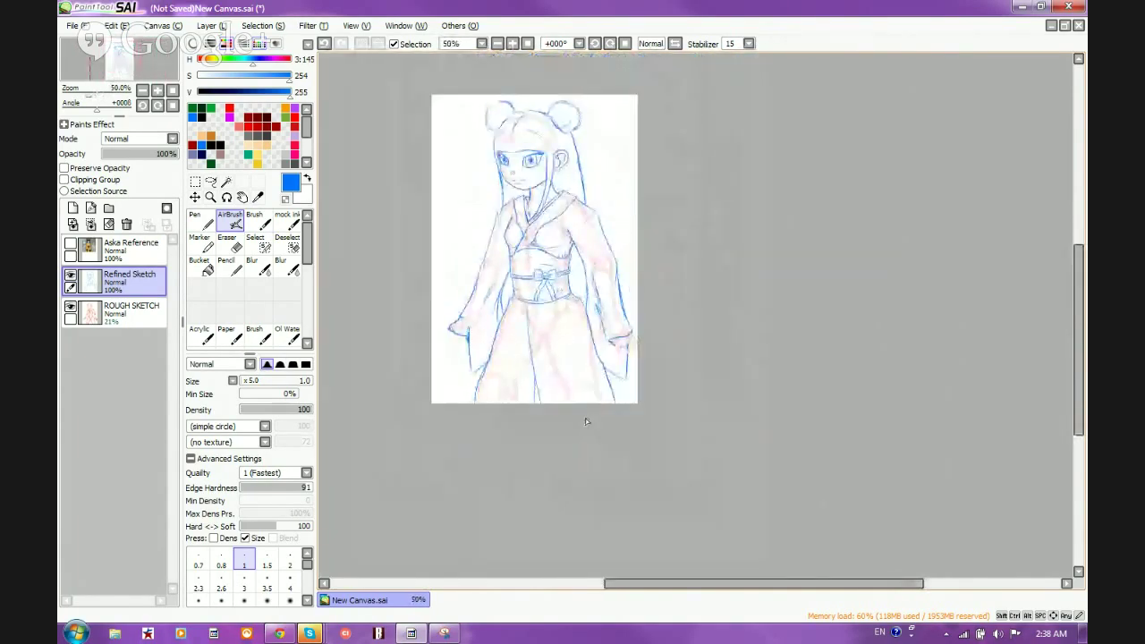
{"action": "scroll", "coordinate": [572, 403], "scroll_direction": "up", "scroll_amount": 1}
{"action": "scroll", "coordinate": [551, 378], "scroll_direction": "up", "scroll_amount": 1}
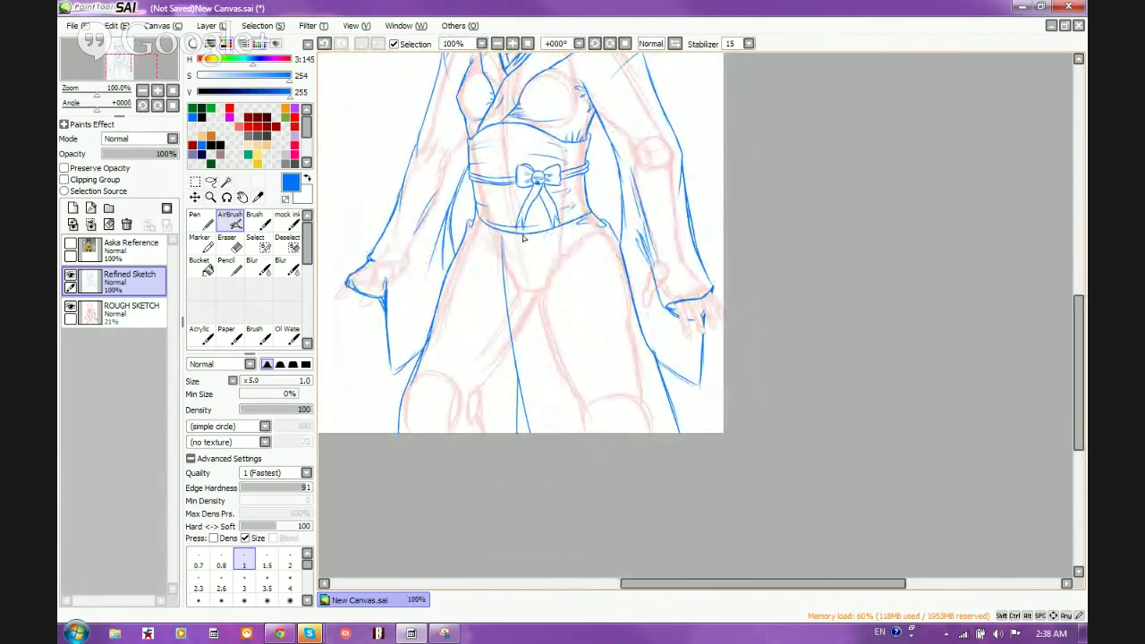
{"action": "left_click_drag", "start_coordinate": [523, 238], "coordinate": [555, 433]}
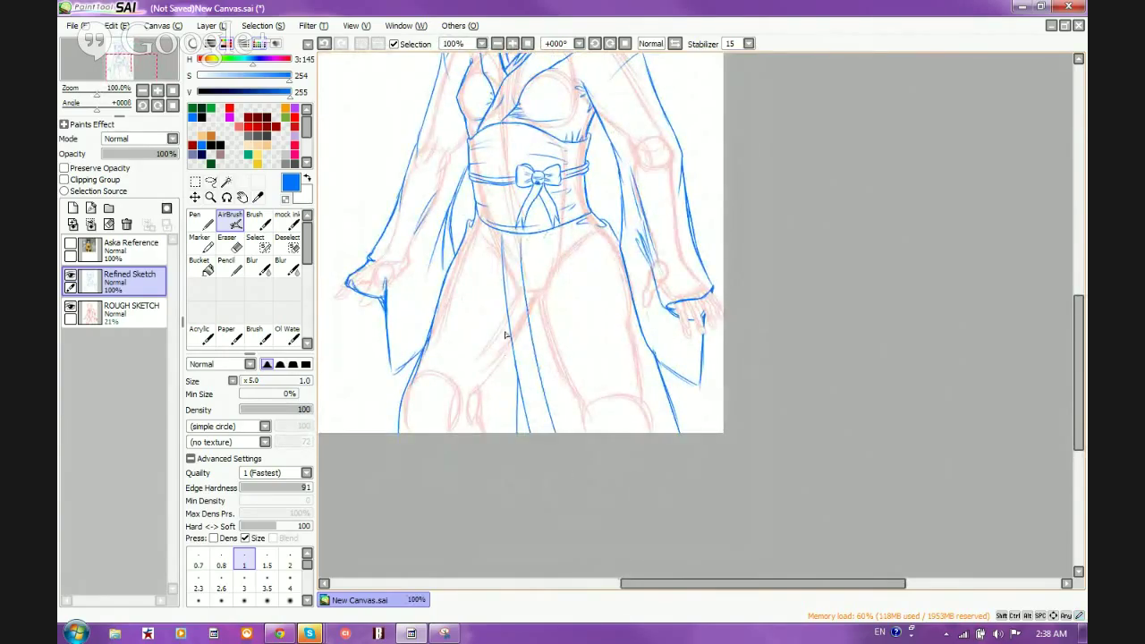
{"action": "left_click_drag", "start_coordinate": [506, 327], "coordinate": [487, 476]}
{"action": "left_click", "coordinate": [325, 44]}
{"action": "left_click", "coordinate": [325, 45]}
{"action": "left_click", "coordinate": [325, 46]}
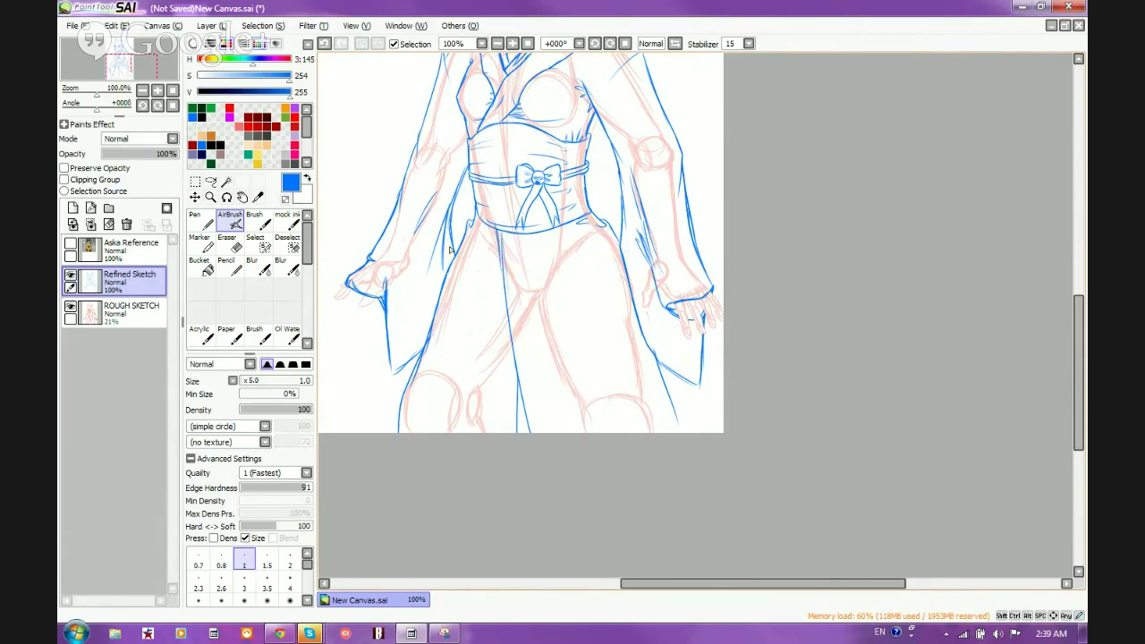
{"action": "key", "text": "e"}
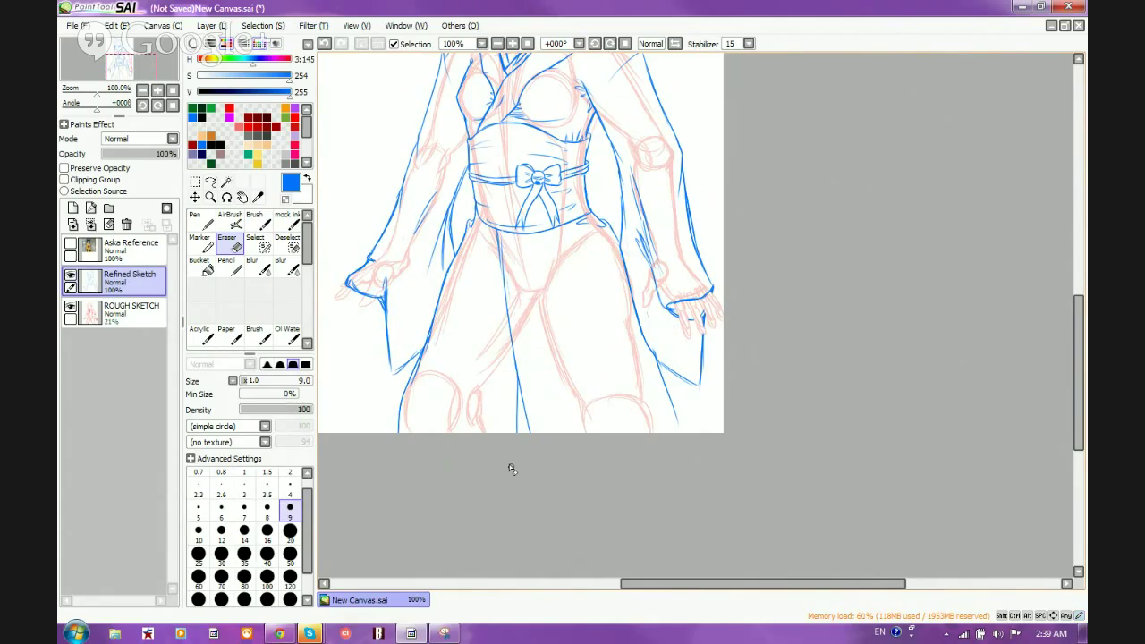
{"action": "scroll", "coordinate": [629, 313], "scroll_direction": "down", "scroll_amount": 4}
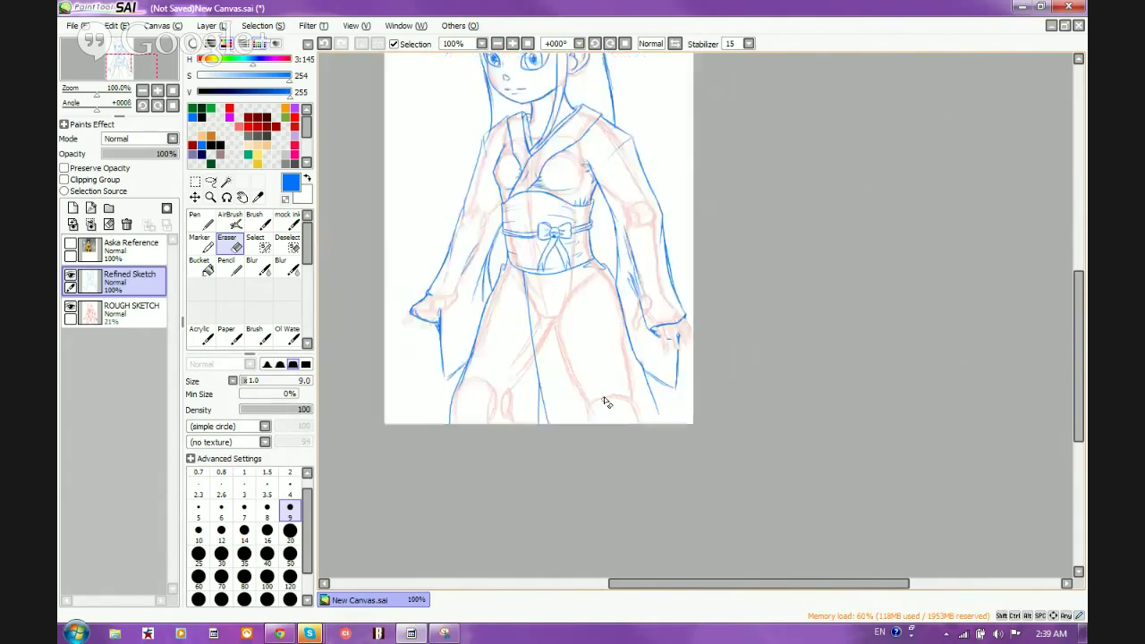
{"action": "scroll", "coordinate": [682, 374], "scroll_direction": "up", "scroll_amount": 6}
{"action": "scroll", "coordinate": [682, 374], "scroll_direction": "down", "scroll_amount": 4}
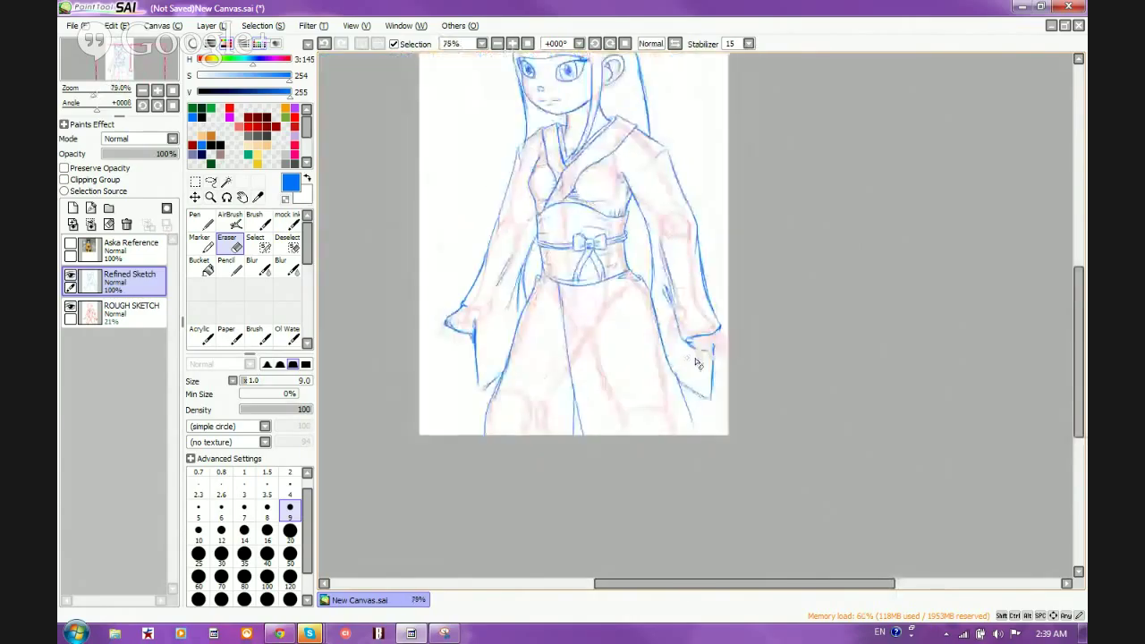
{"action": "scroll", "coordinate": [466, 320], "scroll_direction": "up", "scroll_amount": 4}
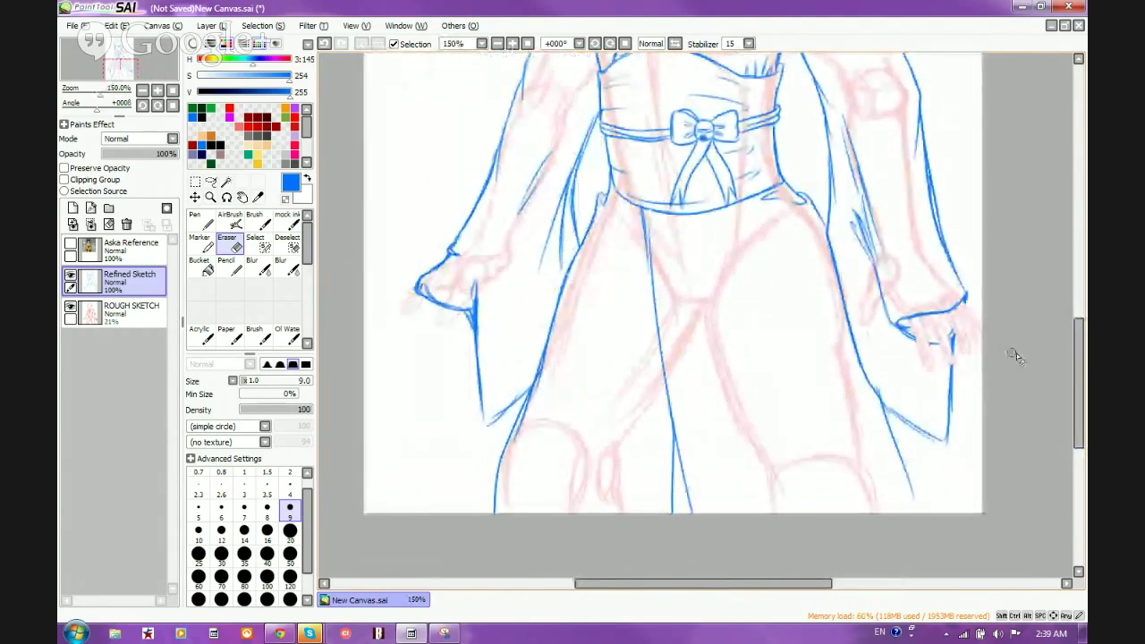
Step: Examine the blue sketch from the far sleeve and skirt up to the face and hair buns, checking the proportions
{"action": "scroll", "coordinate": [930, 371], "scroll_direction": "up", "scroll_amount": 4}
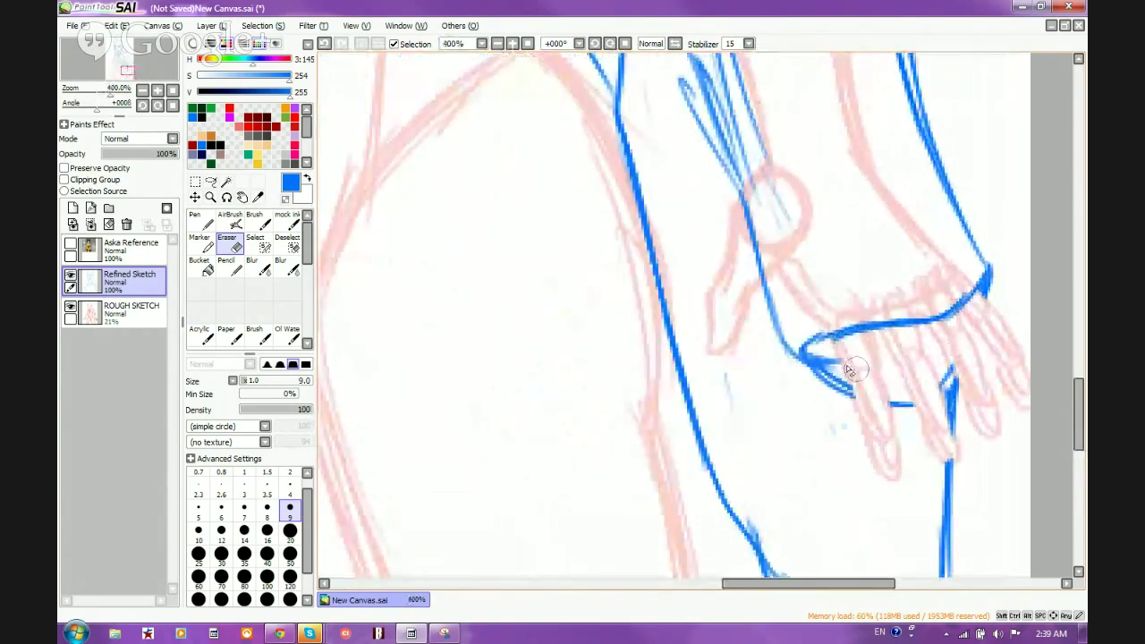
{"action": "scroll", "coordinate": [883, 336], "scroll_direction": "down", "scroll_amount": 5}
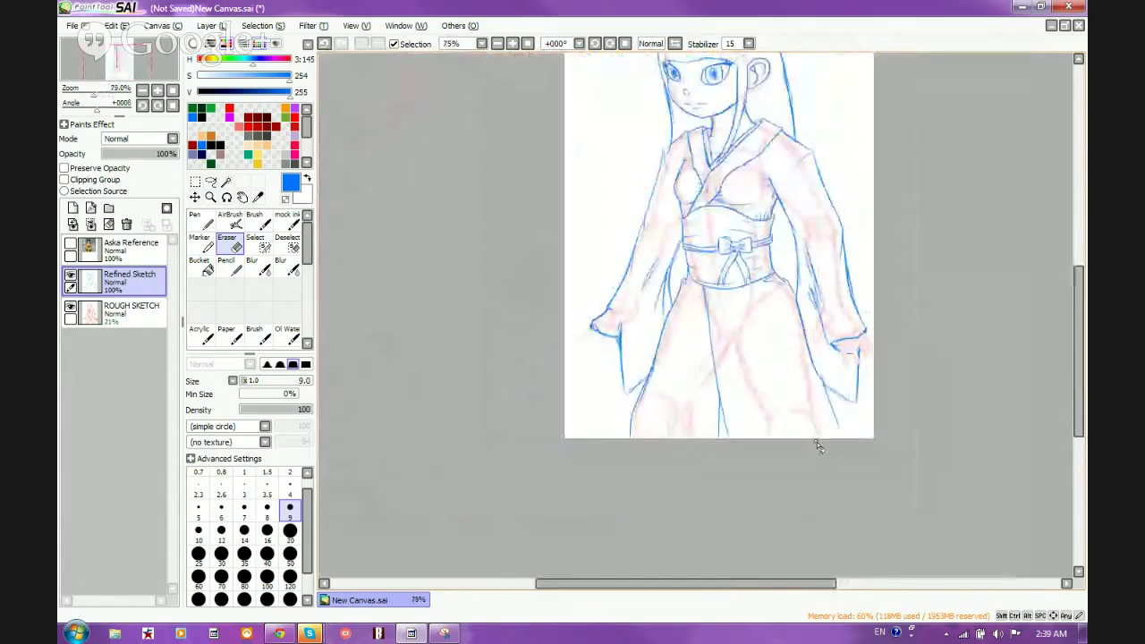
{"action": "scroll", "coordinate": [805, 471], "scroll_direction": "up", "scroll_amount": 1}
{"action": "scroll", "coordinate": [751, 376], "scroll_direction": "up", "scroll_amount": 3}
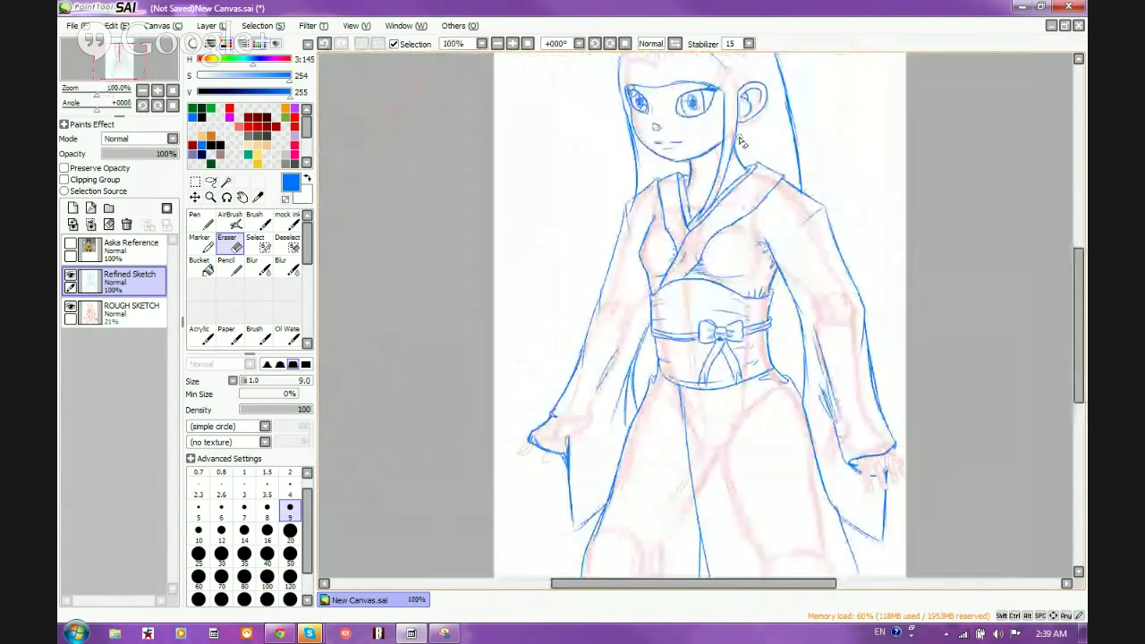
{"action": "scroll", "coordinate": [697, 307], "scroll_direction": "up", "scroll_amount": 1}
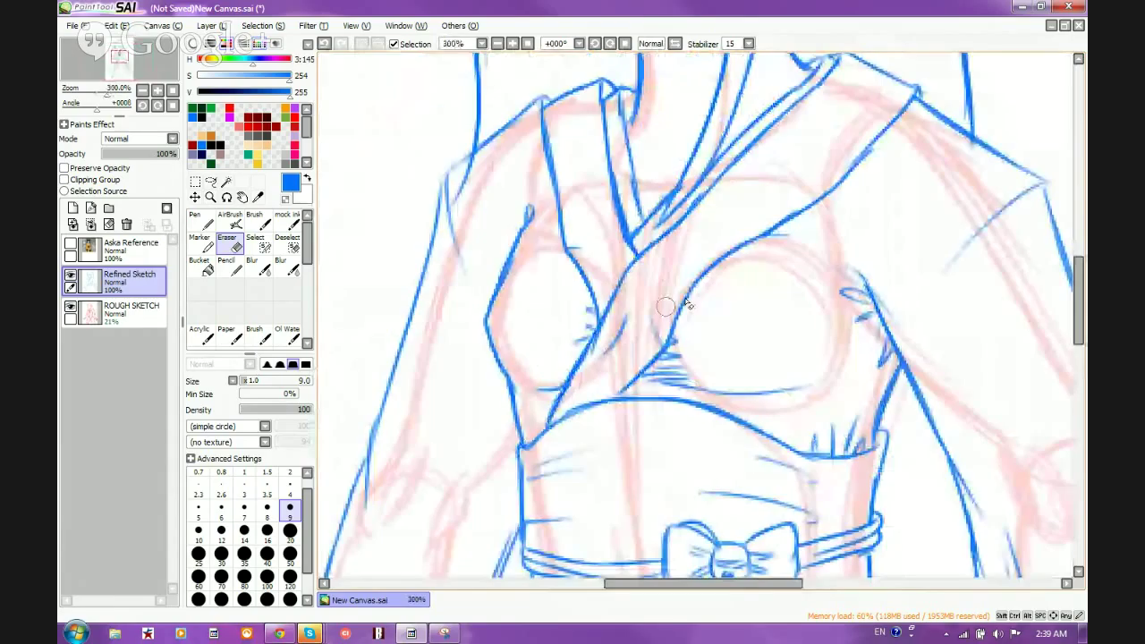
{"action": "scroll", "coordinate": [667, 307], "scroll_direction": "down", "scroll_amount": 2}
{"action": "scroll", "coordinate": [631, 280], "scroll_direction": "up", "scroll_amount": 1}
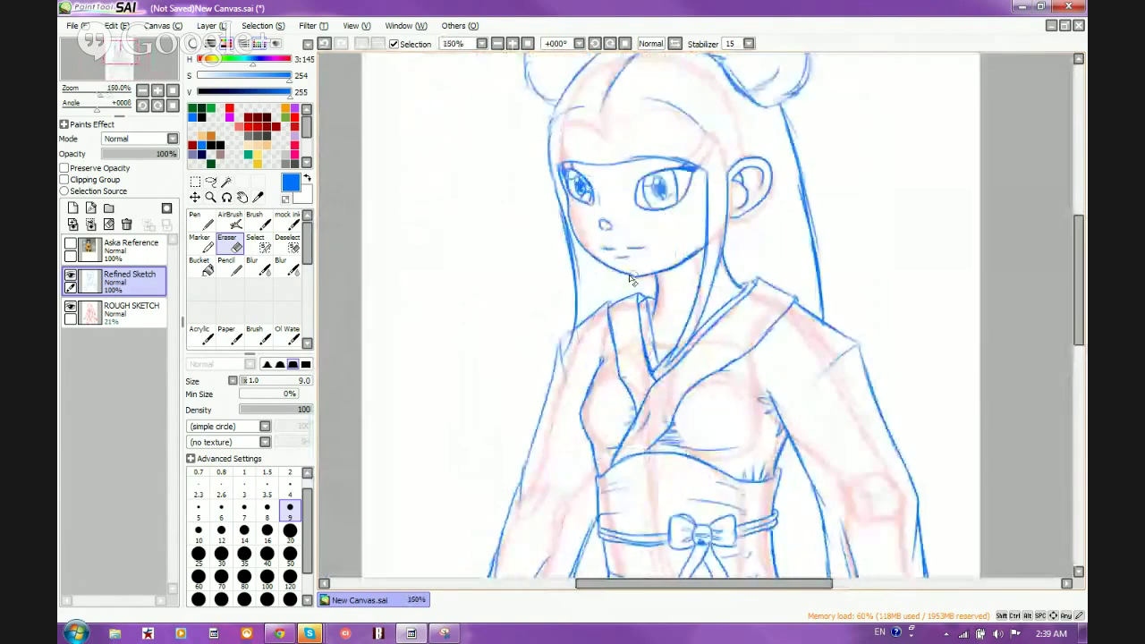
{"action": "scroll", "coordinate": [631, 280], "scroll_direction": "down", "scroll_amount": 2}
{"action": "scroll", "coordinate": [716, 400], "scroll_direction": "up", "scroll_amount": 1}
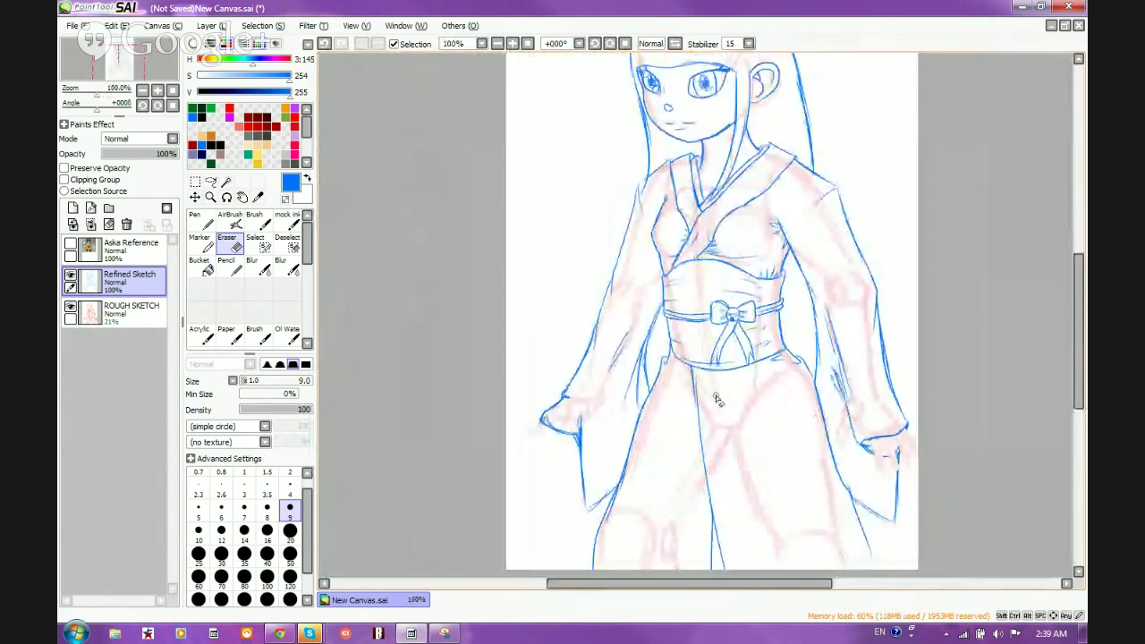
{"action": "scroll", "coordinate": [716, 400], "scroll_direction": "down", "scroll_amount": 2}
{"action": "scroll", "coordinate": [707, 331], "scroll_direction": "up", "scroll_amount": 3}
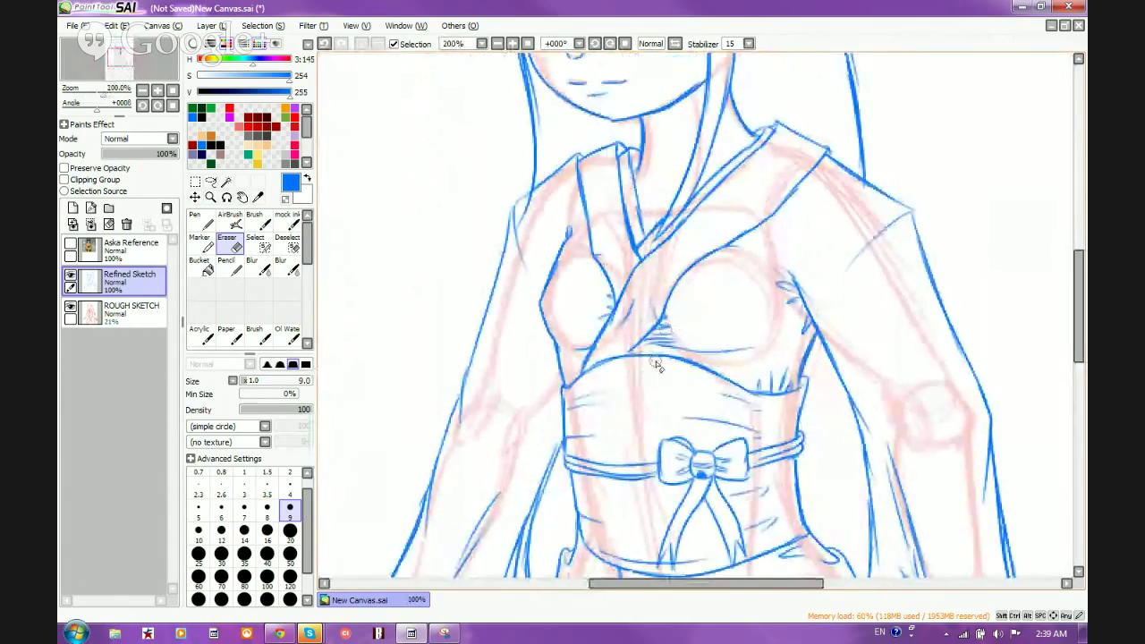
{"action": "scroll", "coordinate": [656, 365], "scroll_direction": "down", "scroll_amount": 2}
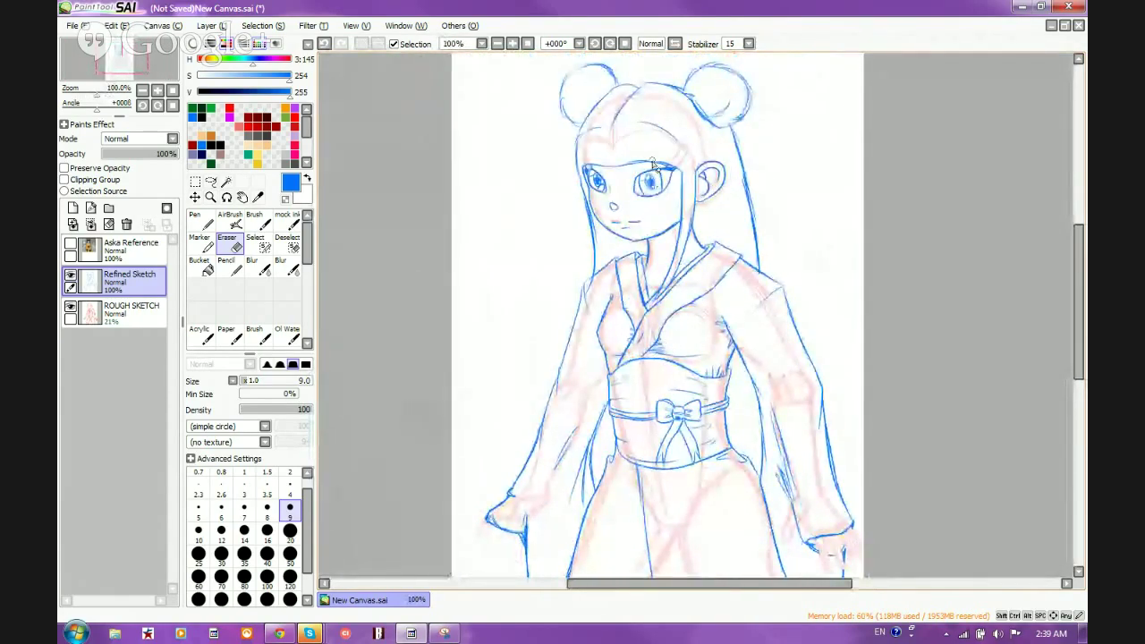
{"action": "scroll", "coordinate": [698, 173], "scroll_direction": "down", "scroll_amount": 1}
{"action": "scroll", "coordinate": [699, 170], "scroll_direction": "up", "scroll_amount": 2}
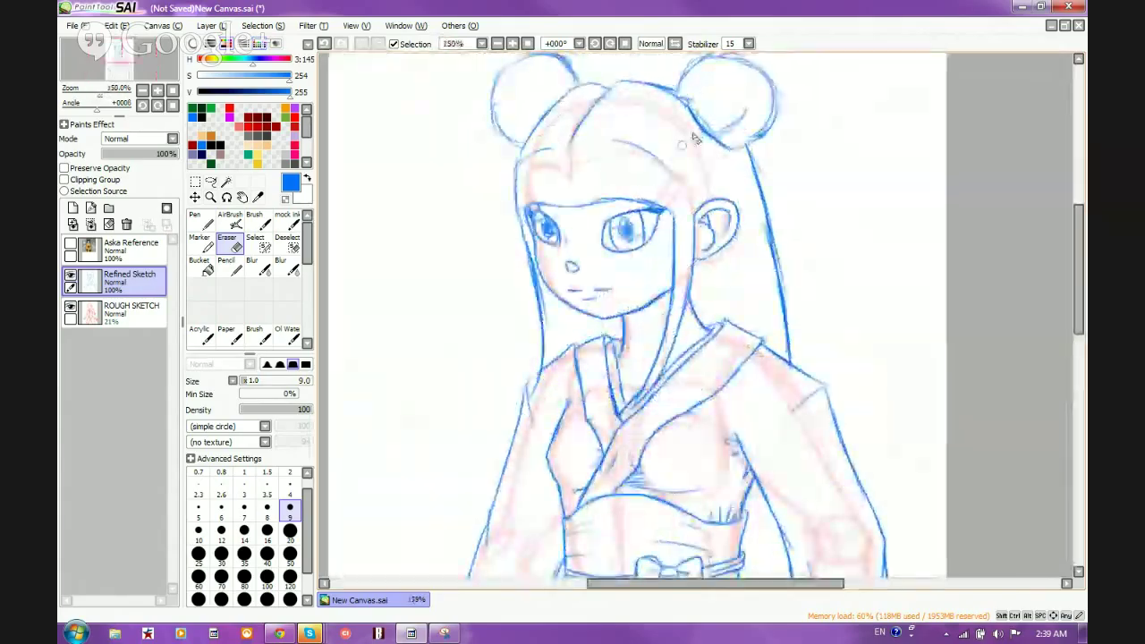
Step: Hide the Refined Sketch layer and view the ROUGH SKETCH layer alone at 100% opacity
{"action": "left_click", "coordinate": [70, 276]}
{"action": "left_click", "coordinate": [81, 312]}
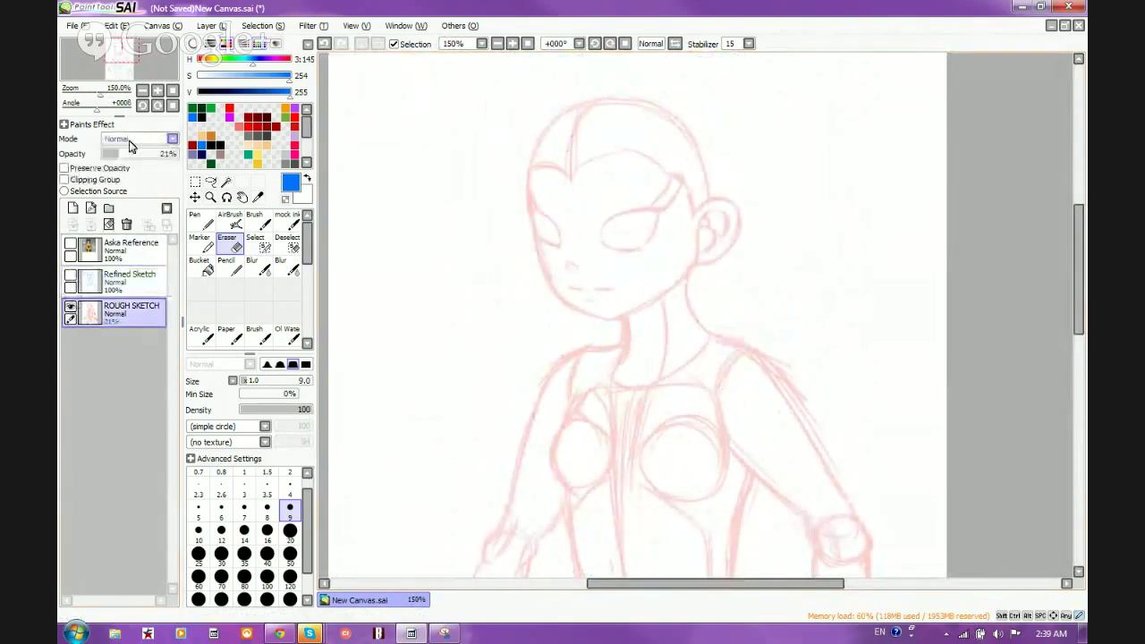
{"action": "left_click_drag", "start_coordinate": [129, 152], "coordinate": [178, 153]}
{"action": "scroll", "coordinate": [572, 210], "scroll_direction": "down", "scroll_amount": 1}
{"action": "scroll", "coordinate": [603, 234], "scroll_direction": "up", "scroll_amount": 3}
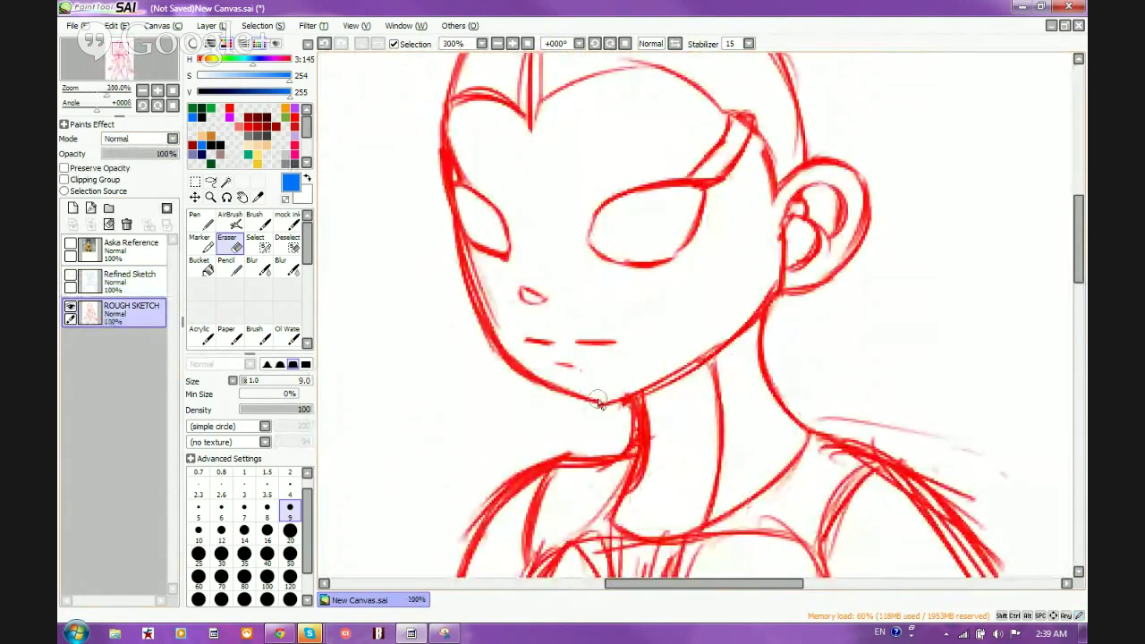
{"action": "scroll", "coordinate": [600, 404], "scroll_direction": "down", "scroll_amount": 3}
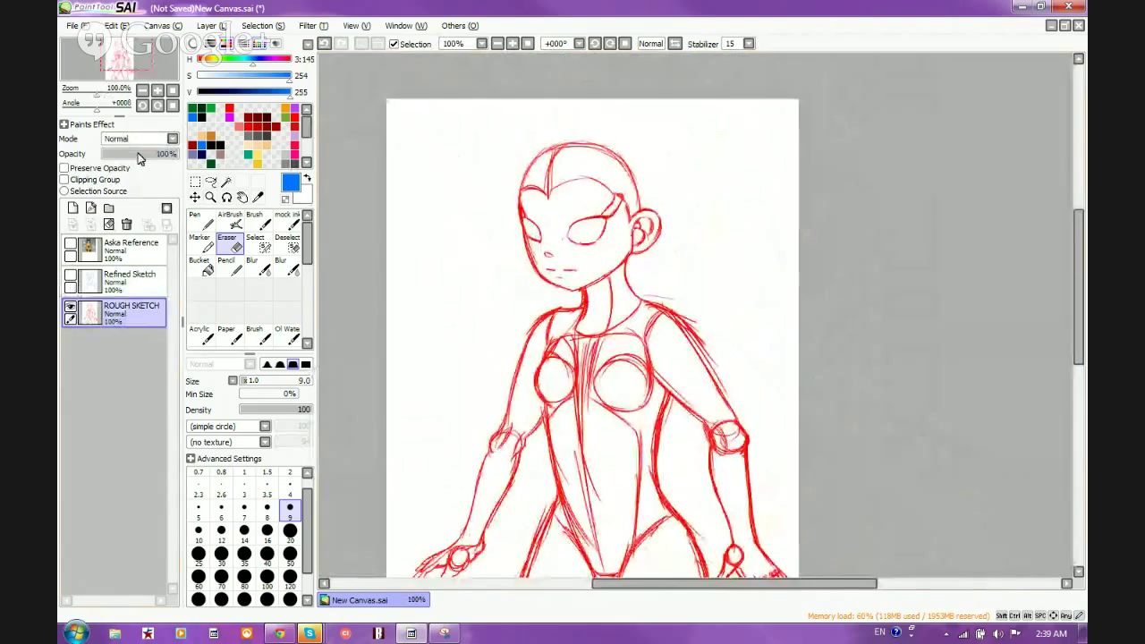
Step: Set the ROUGH SKETCH layer's opacity to 28% and show the Refined Sketch layer again
{"action": "left_click_drag", "start_coordinate": [139, 158], "coordinate": [126, 158]}
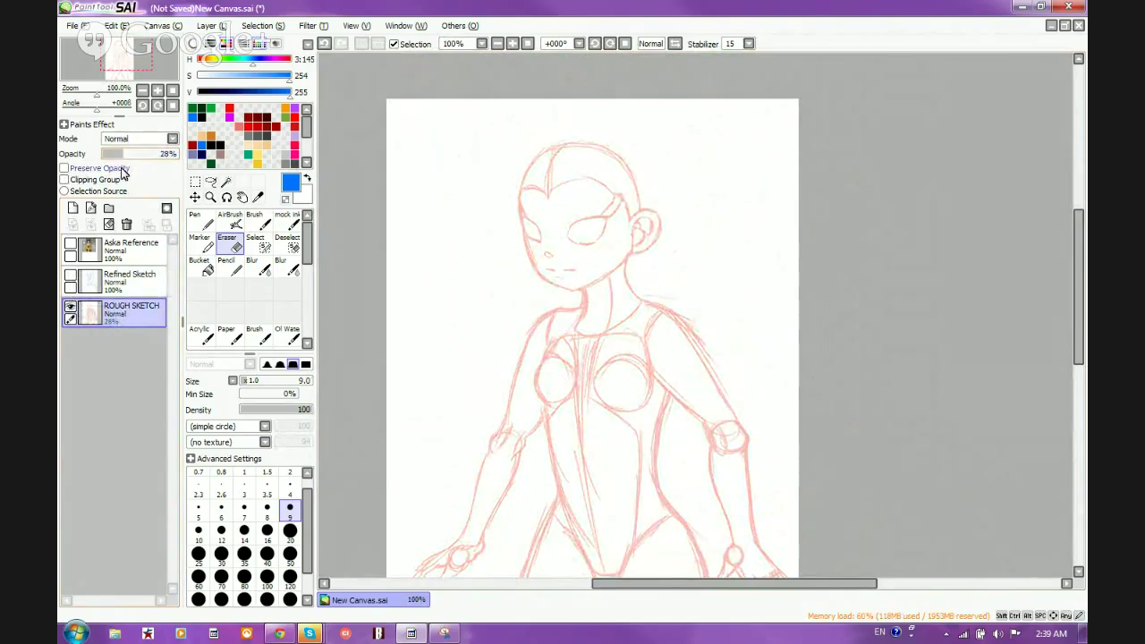
{"action": "left_click", "coordinate": [70, 308]}
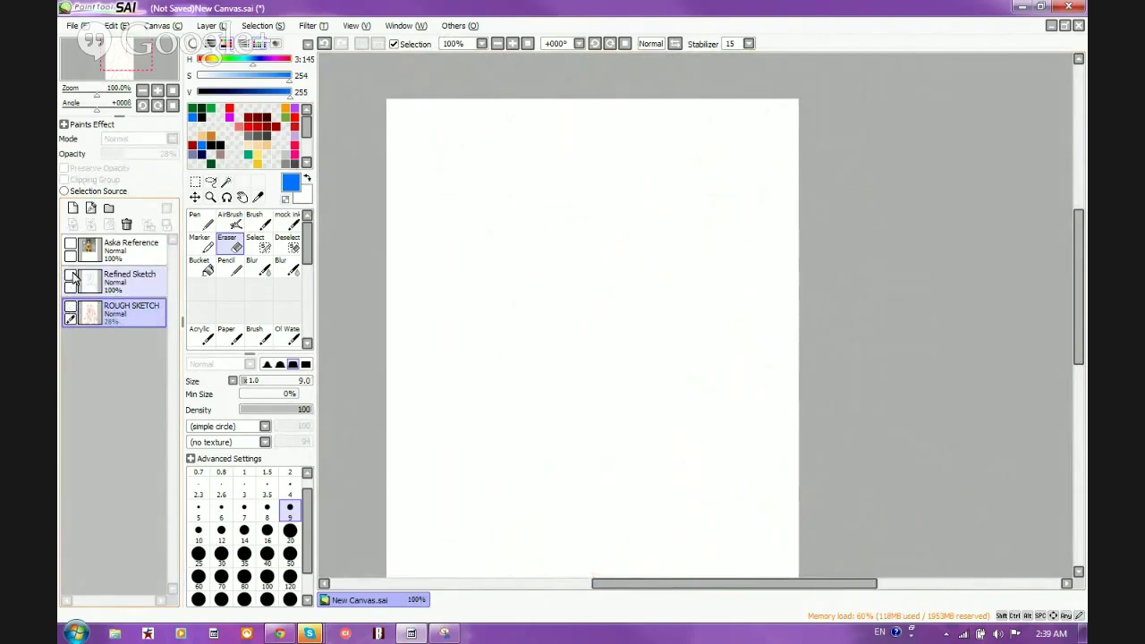
{"action": "left_click", "coordinate": [70, 308]}
{"action": "left_click", "coordinate": [70, 275]}
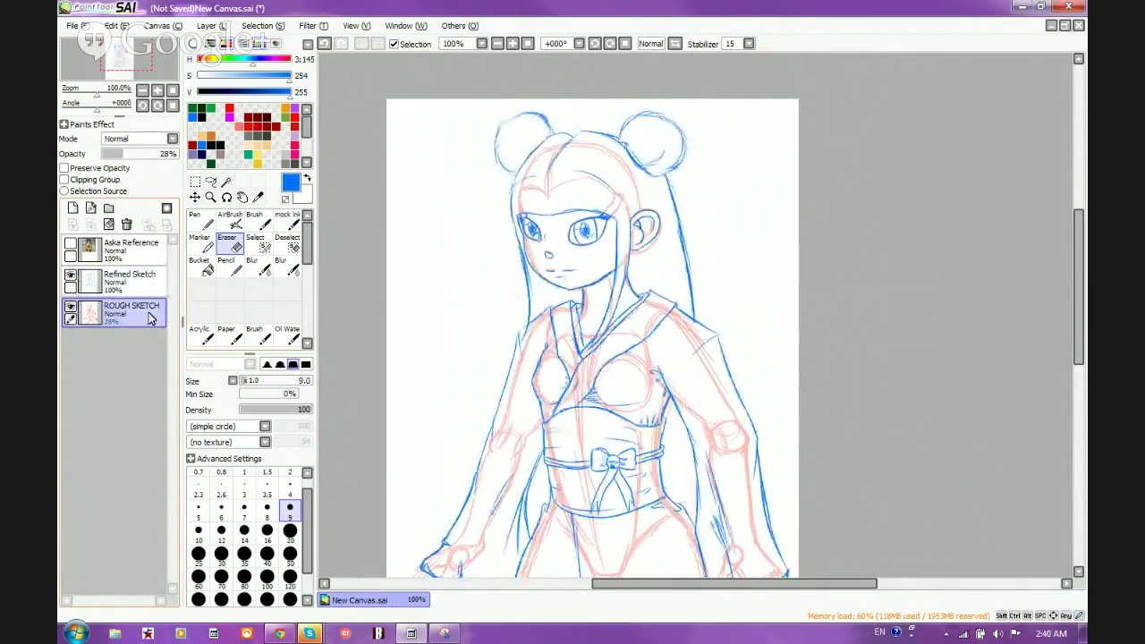
Step: Hide the ROUGH SKETCH layer and check the blue line art alone from the head down to the skirt
{"action": "key", "text": "ctrl+plus"}
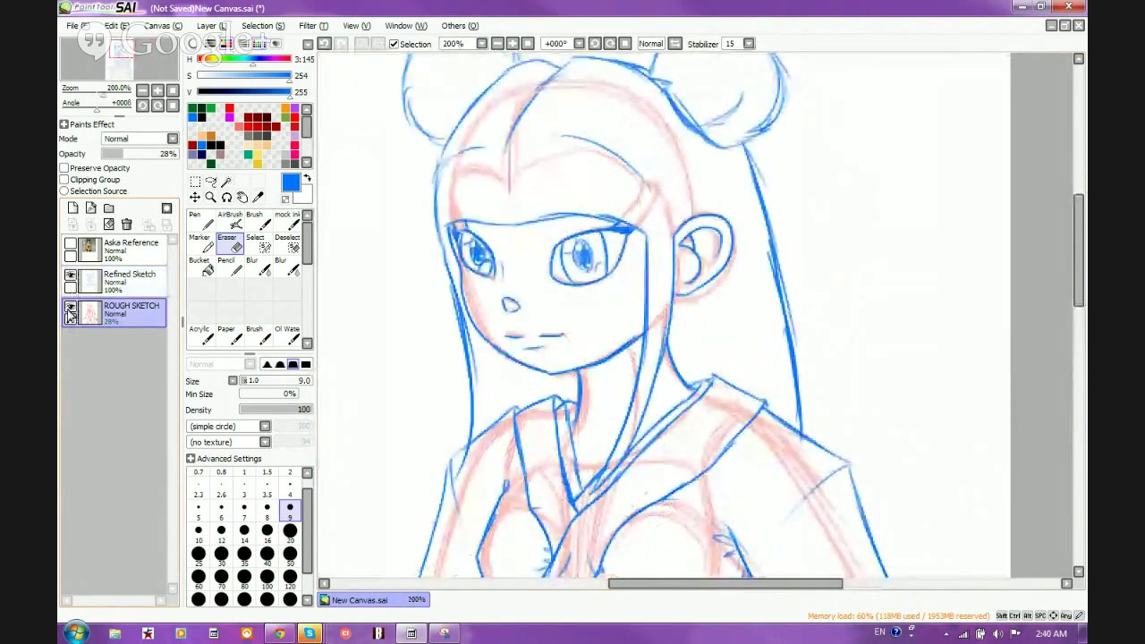
{"action": "left_click", "coordinate": [70, 307]}
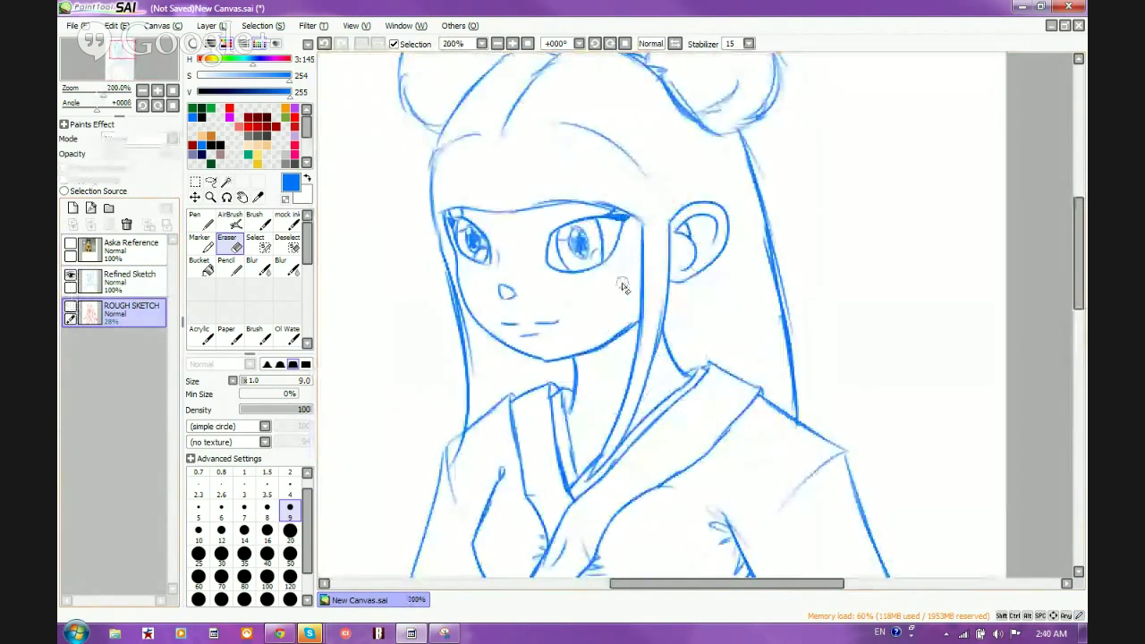
{"action": "scroll", "coordinate": [425, 309], "scroll_direction": "down", "scroll_amount": 2}
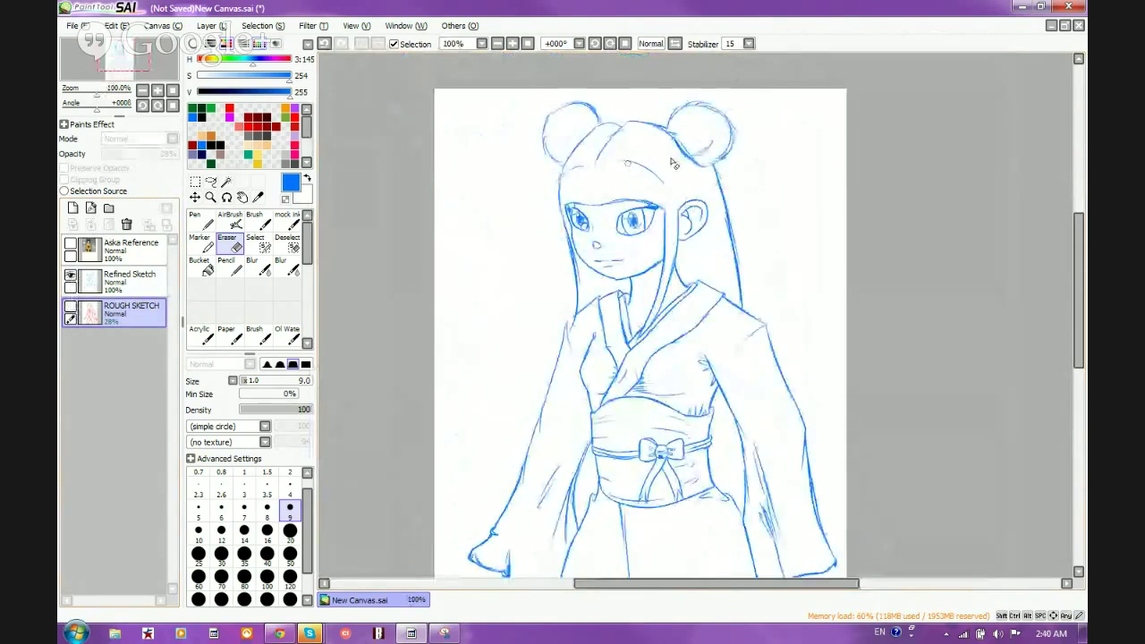
{"action": "scroll", "coordinate": [657, 271], "scroll_direction": "up", "scroll_amount": 2}
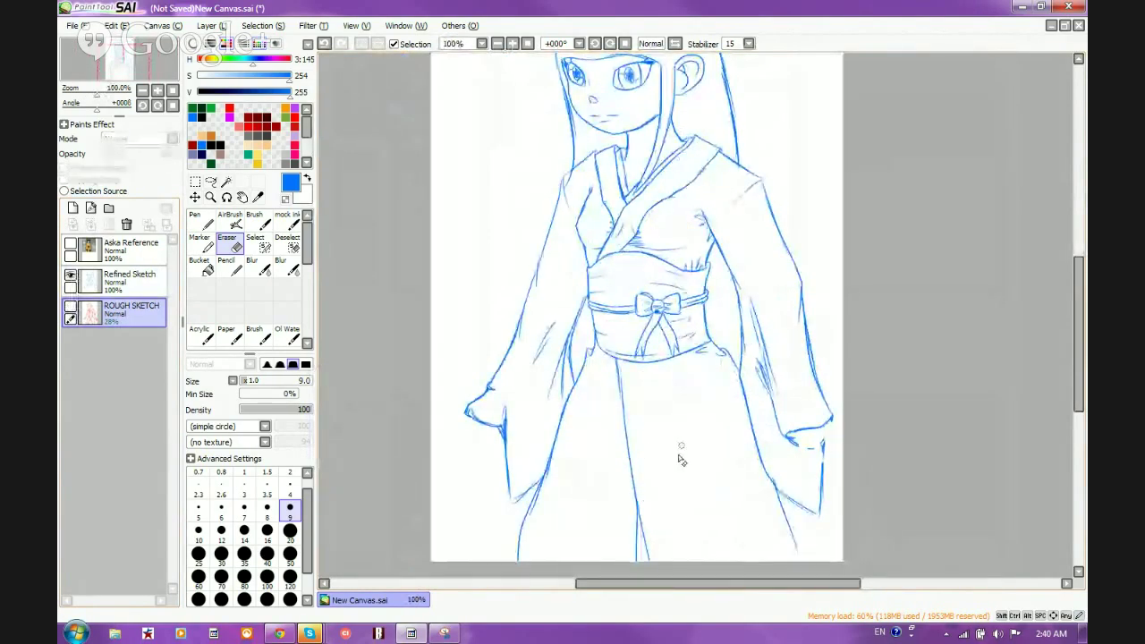
{"action": "scroll", "coordinate": [629, 319], "scroll_direction": "down", "scroll_amount": 1}
{"action": "scroll", "coordinate": [667, 485], "scroll_direction": "up", "scroll_amount": 2}
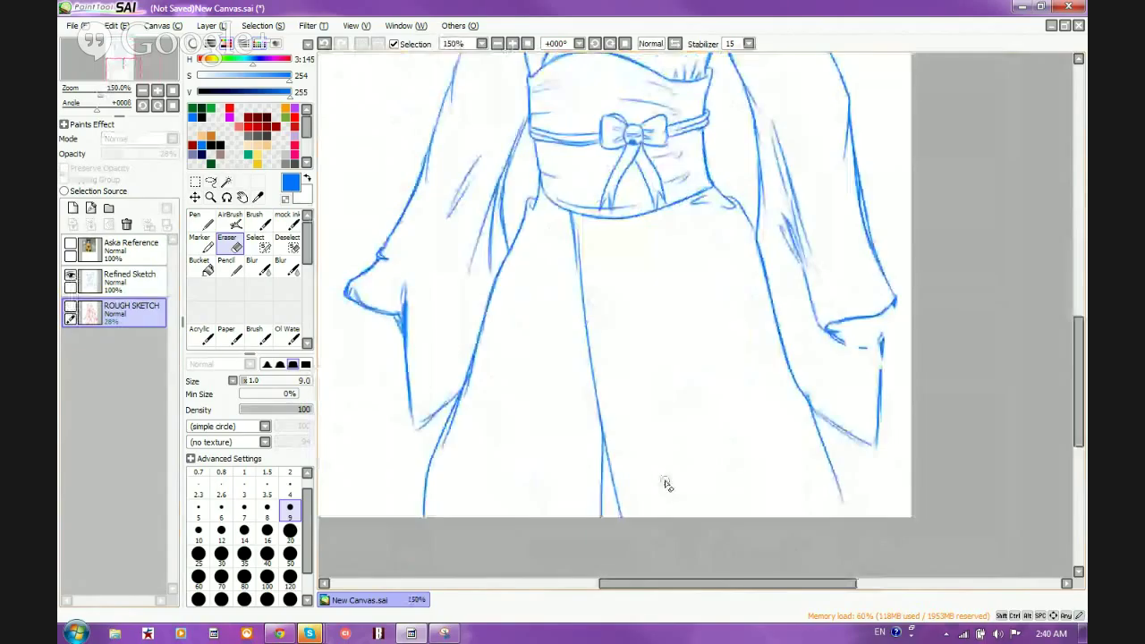
Step: With the AirBrush on the Refined Sketch layer, draw long curved fold lines on both sides of the skirt's central opening
{"action": "left_click", "coordinate": [129, 277]}
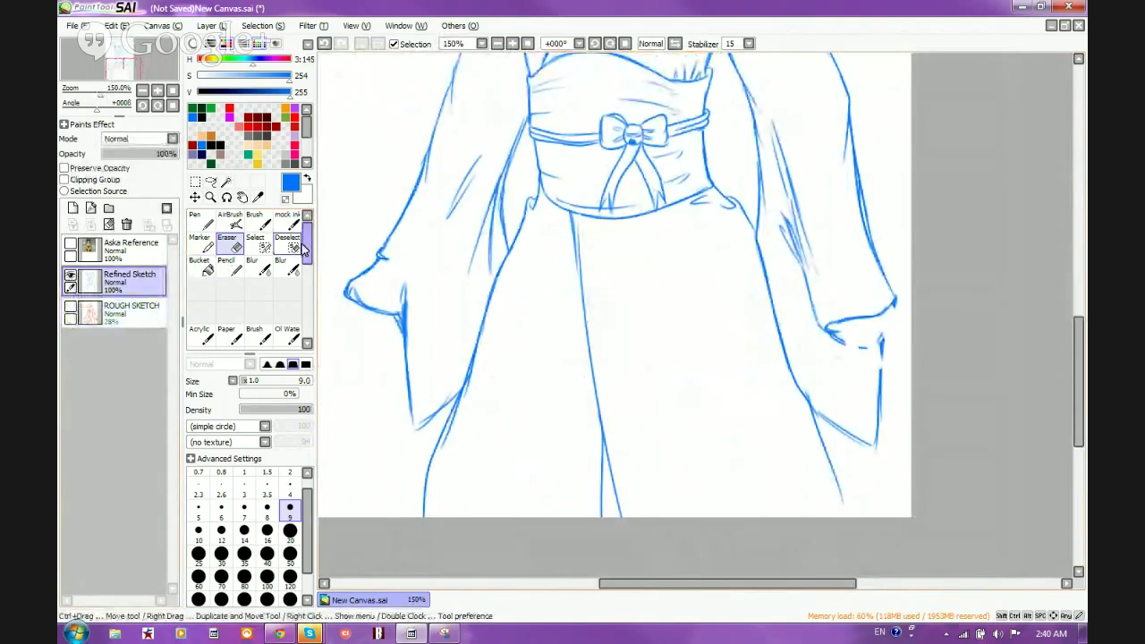
{"action": "left_click", "coordinate": [230, 221]}
{"action": "left_click_drag", "start_coordinate": [610, 238], "coordinate": [640, 387]}
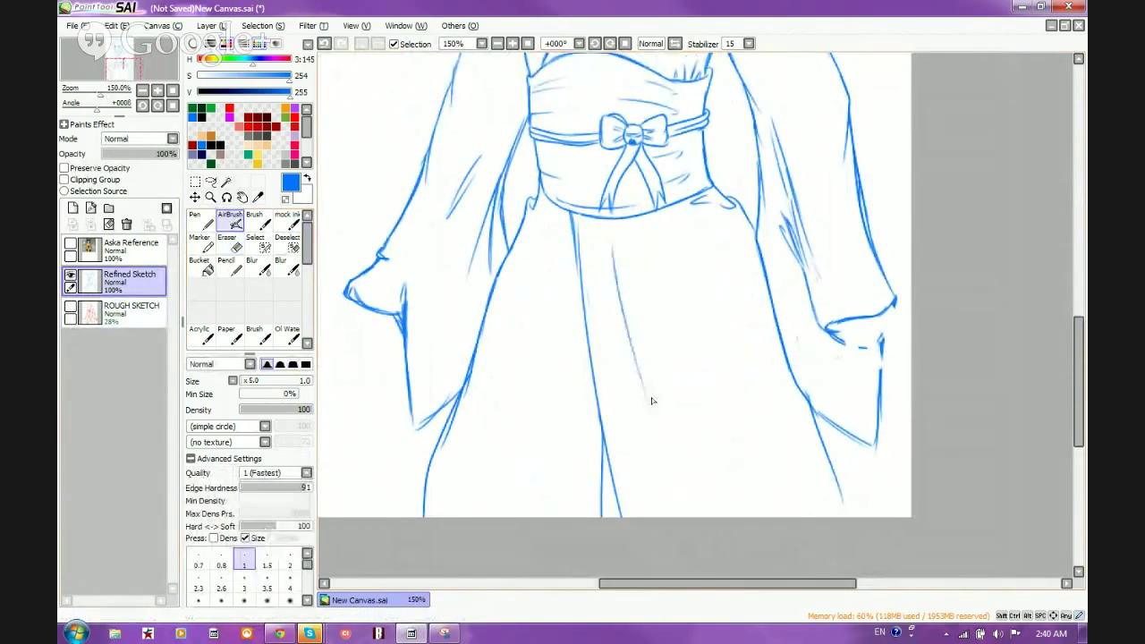
{"action": "mouse_move", "coordinate": [677, 470]}
{"action": "left_mouse_down"}
{"action": "mouse_move", "coordinate": [783, 427]}
{"action": "mouse_move", "coordinate": [727, 369]}
{"action": "left_mouse_up"}
{"action": "left_click_drag", "start_coordinate": [583, 350], "coordinate": [553, 471]}
{"action": "mouse_move", "coordinate": [509, 314]}
{"action": "left_mouse_down"}
{"action": "mouse_move", "coordinate": [464, 439]}
{"action": "mouse_move", "coordinate": [543, 456]}
{"action": "left_mouse_up"}
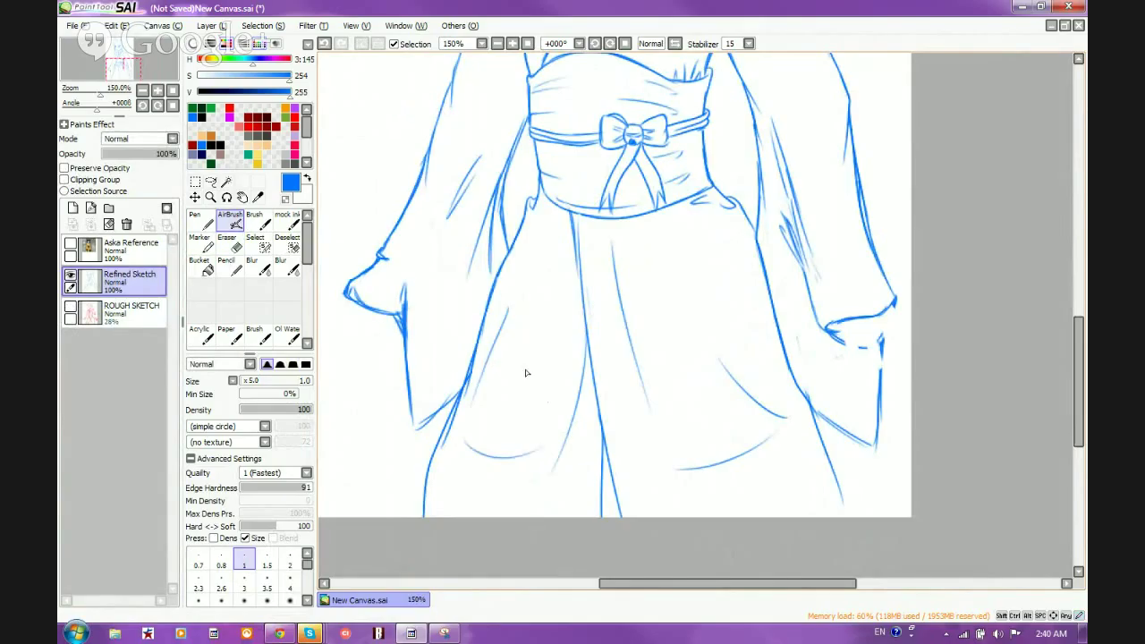
Step: Undo the last two fold strokes on the skirt's left side and draw new curved folds lower, near the canvas bottom
{"action": "left_click", "coordinate": [324, 43]}
{"action": "left_click", "coordinate": [324, 43]}
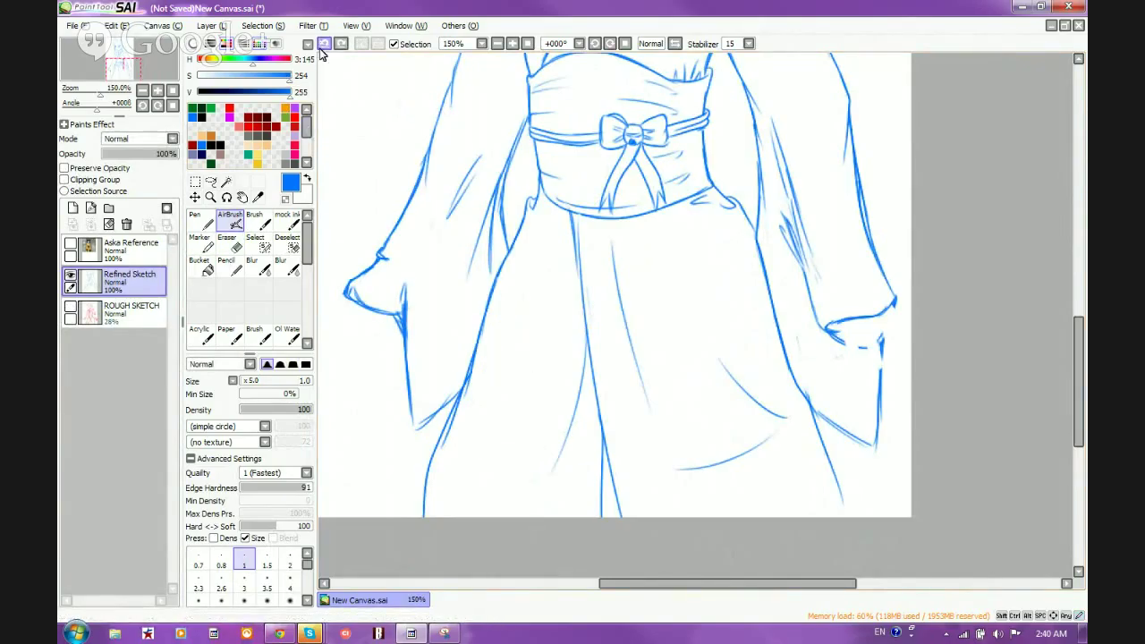
{"action": "mouse_move", "coordinate": [549, 475]}
{"action": "left_mouse_down"}
{"action": "mouse_move", "coordinate": [489, 472]}
{"action": "mouse_move", "coordinate": [522, 528]}
{"action": "left_mouse_up"}
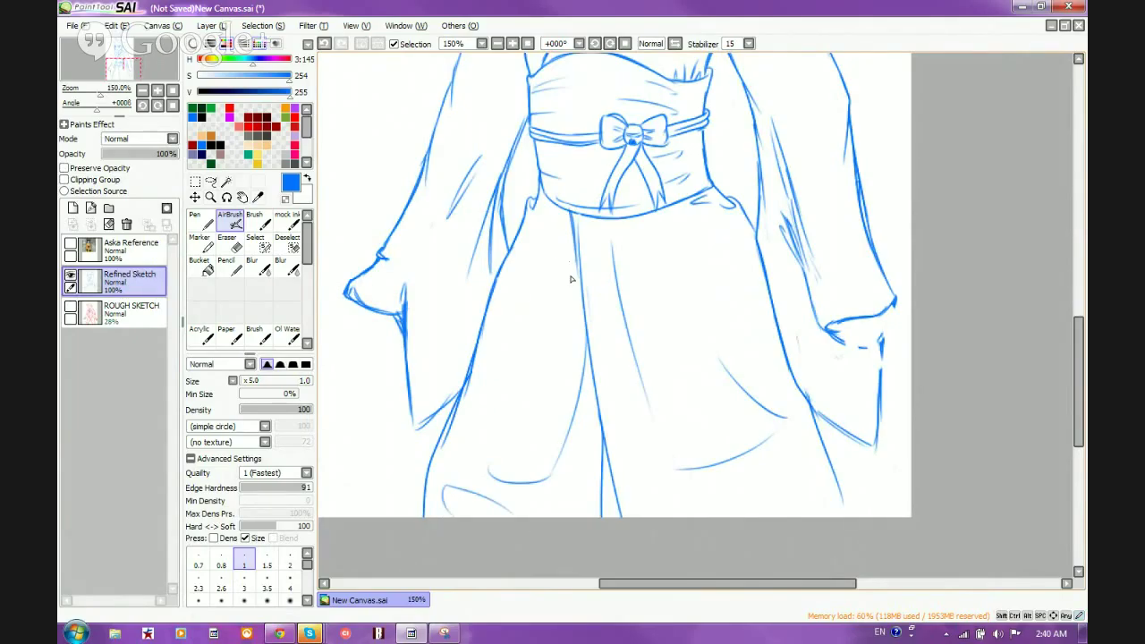
Step: Add short pleat lines fanning down from the obi, and strengthen the skirt's right edge down to the canvas bottom
{"action": "left_click_drag", "start_coordinate": [569, 220], "coordinate": [542, 300]}
{"action": "mouse_move", "coordinate": [566, 260]}
{"action": "left_mouse_down"}
{"action": "mouse_move", "coordinate": [545, 306]}
{"action": "mouse_move", "coordinate": [561, 342]}
{"action": "left_mouse_up"}
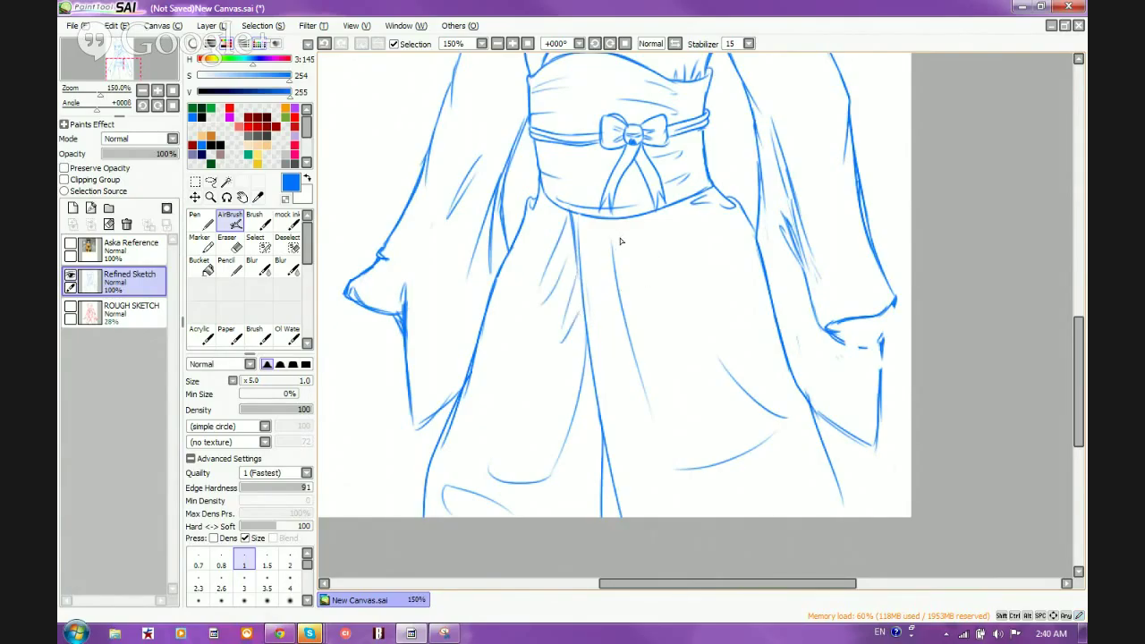
{"action": "mouse_move", "coordinate": [639, 238]}
{"action": "left_mouse_down"}
{"action": "mouse_move", "coordinate": [634, 303]}
{"action": "mouse_move", "coordinate": [664, 304]}
{"action": "left_mouse_up"}
{"action": "left_click_drag", "start_coordinate": [632, 221], "coordinate": [645, 291]}
{"action": "left_click_drag", "start_coordinate": [662, 224], "coordinate": [688, 271]}
{"action": "left_click_drag", "start_coordinate": [588, 220], "coordinate": [590, 258]}
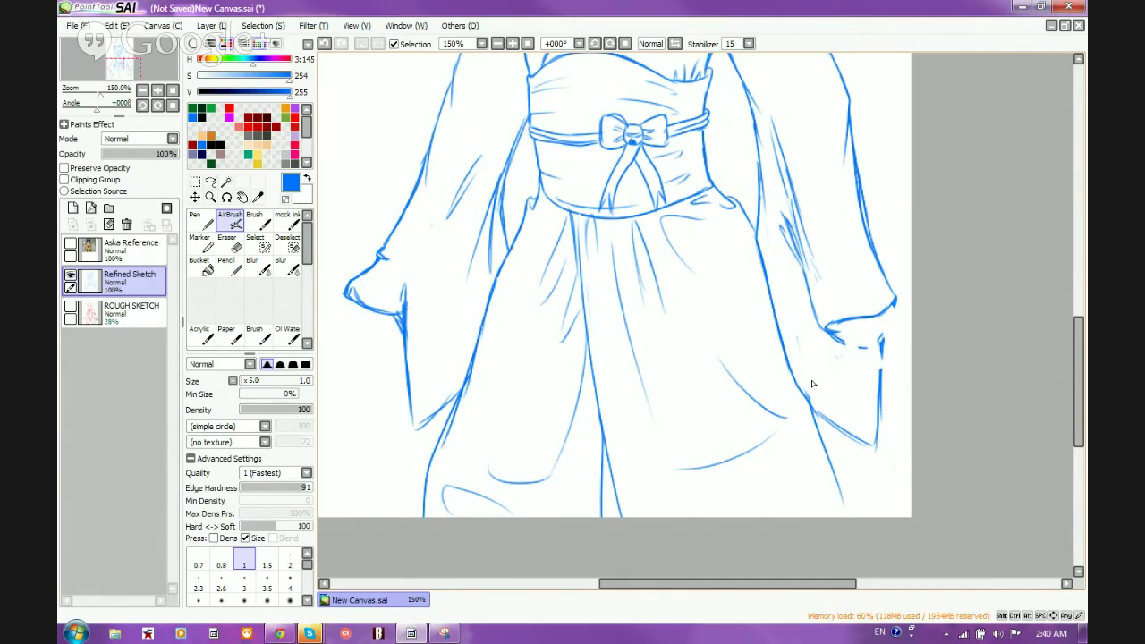
{"action": "left_click_drag", "start_coordinate": [806, 398], "coordinate": [842, 508]}
{"action": "left_click_drag", "start_coordinate": [818, 436], "coordinate": [849, 520]}
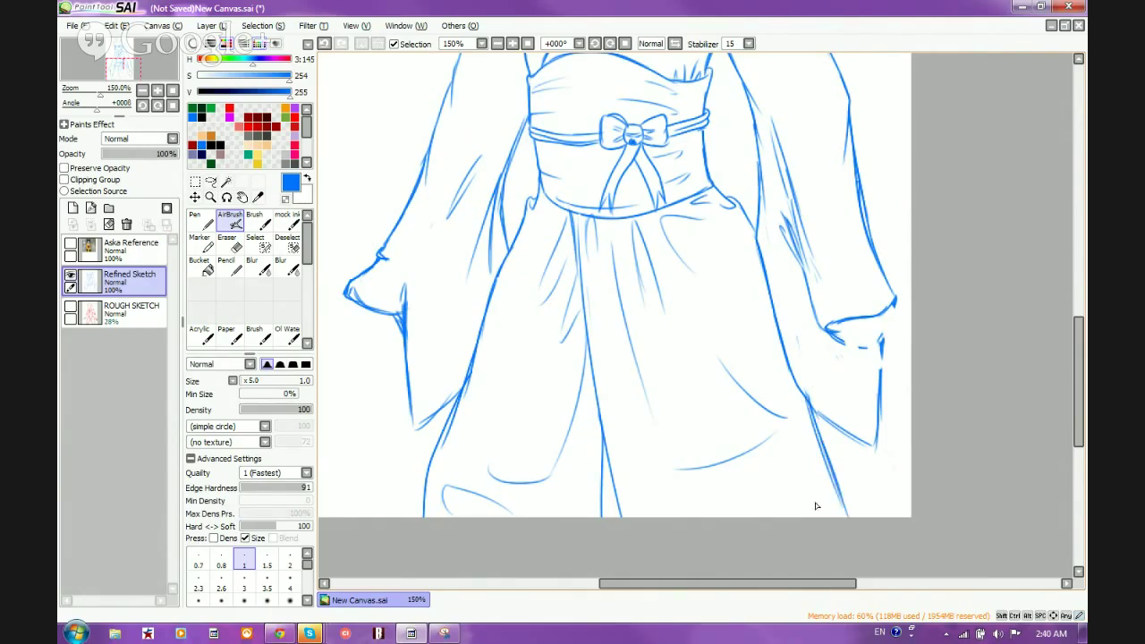
Step: Show the ROUGH SKETCH layer and trace the first two fingers below the cuff of the sleeve nearest the canvas edge
{"action": "left_click", "coordinate": [71, 305]}
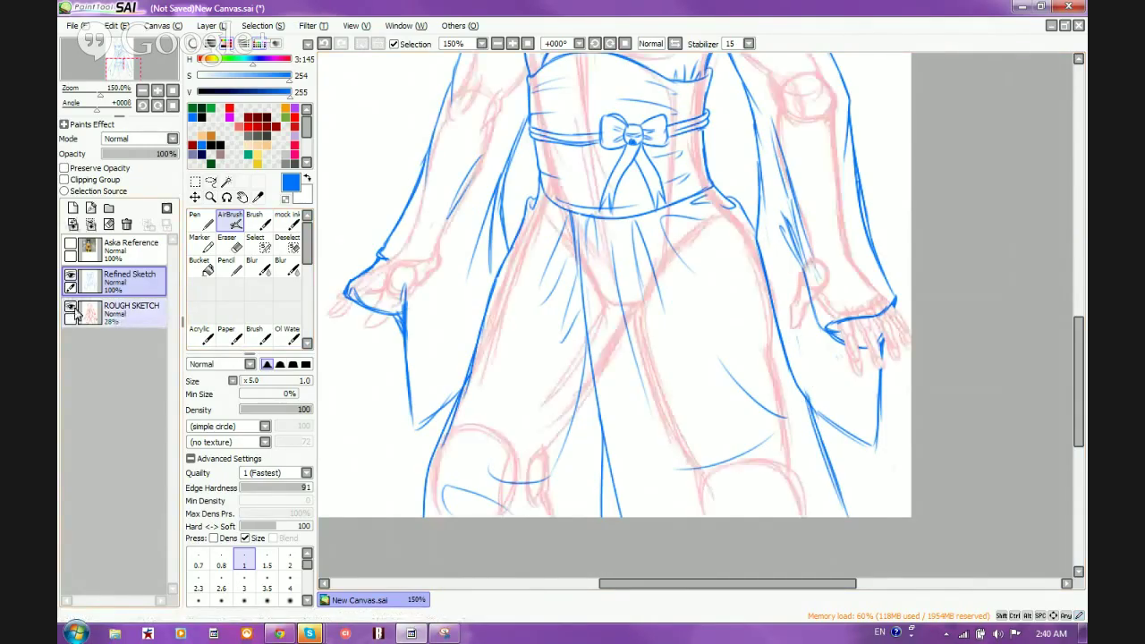
{"action": "scroll", "coordinate": [939, 385], "scroll_direction": "up", "scroll_amount": 4}
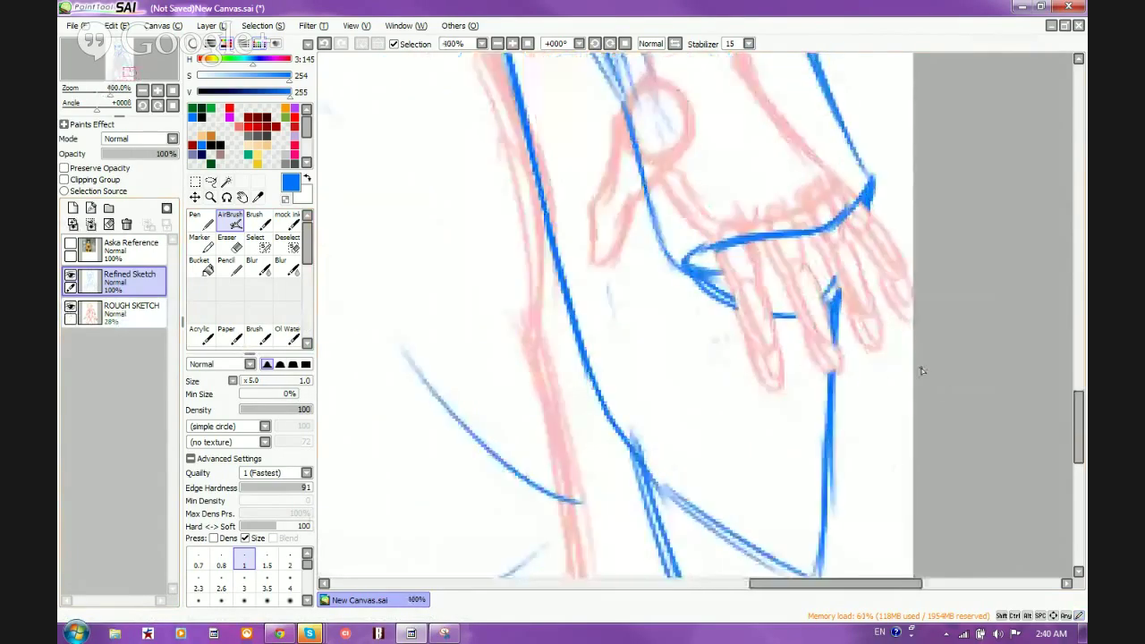
{"action": "mouse_move", "coordinate": [616, 195]}
{"action": "left_mouse_down"}
{"action": "mouse_move", "coordinate": [678, 382]}
{"action": "mouse_move", "coordinate": [670, 355]}
{"action": "mouse_move", "coordinate": [704, 412]}
{"action": "left_mouse_up"}
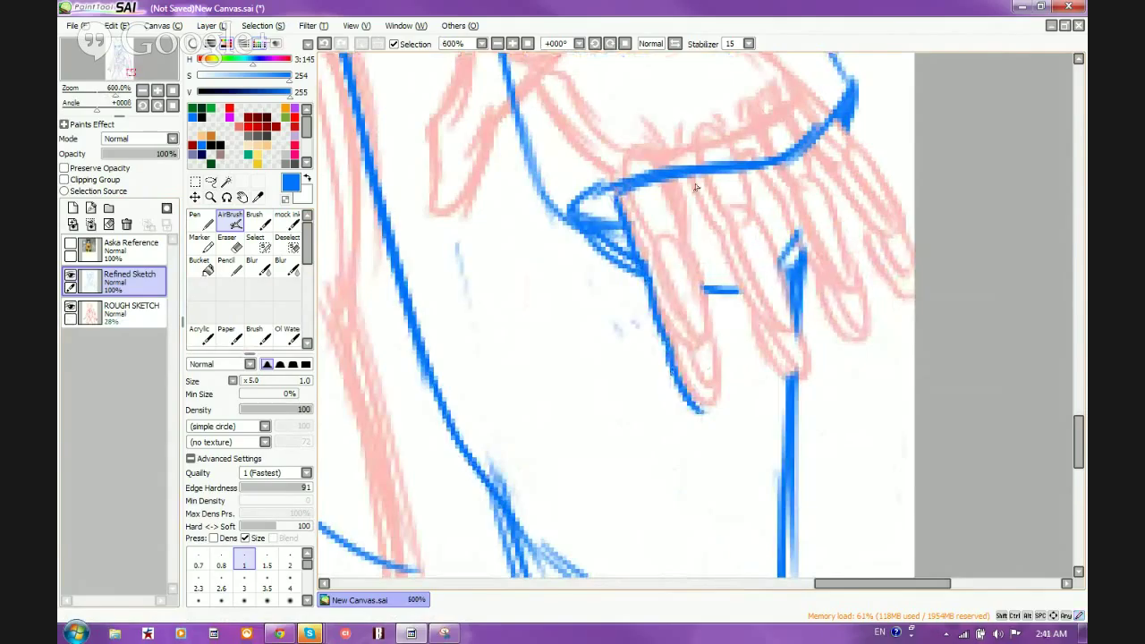
{"action": "left_click_drag", "start_coordinate": [680, 175], "coordinate": [715, 312]}
{"action": "mouse_move", "coordinate": [705, 269]}
{"action": "left_mouse_down"}
{"action": "mouse_move", "coordinate": [717, 377]}
{"action": "mouse_move", "coordinate": [721, 363]}
{"action": "mouse_move", "coordinate": [713, 401]}
{"action": "mouse_move", "coordinate": [689, 397]}
{"action": "mouse_move", "coordinate": [687, 360]}
{"action": "mouse_move", "coordinate": [712, 405]}
{"action": "left_mouse_up"}
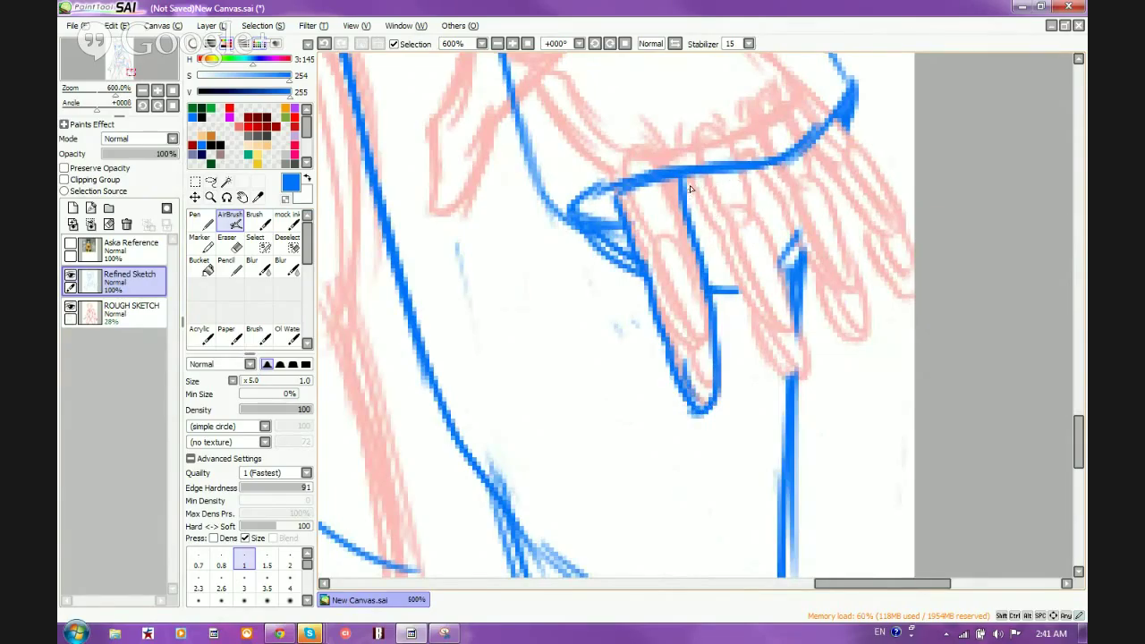
{"action": "left_click_drag", "start_coordinate": [695, 185], "coordinate": [778, 365]}
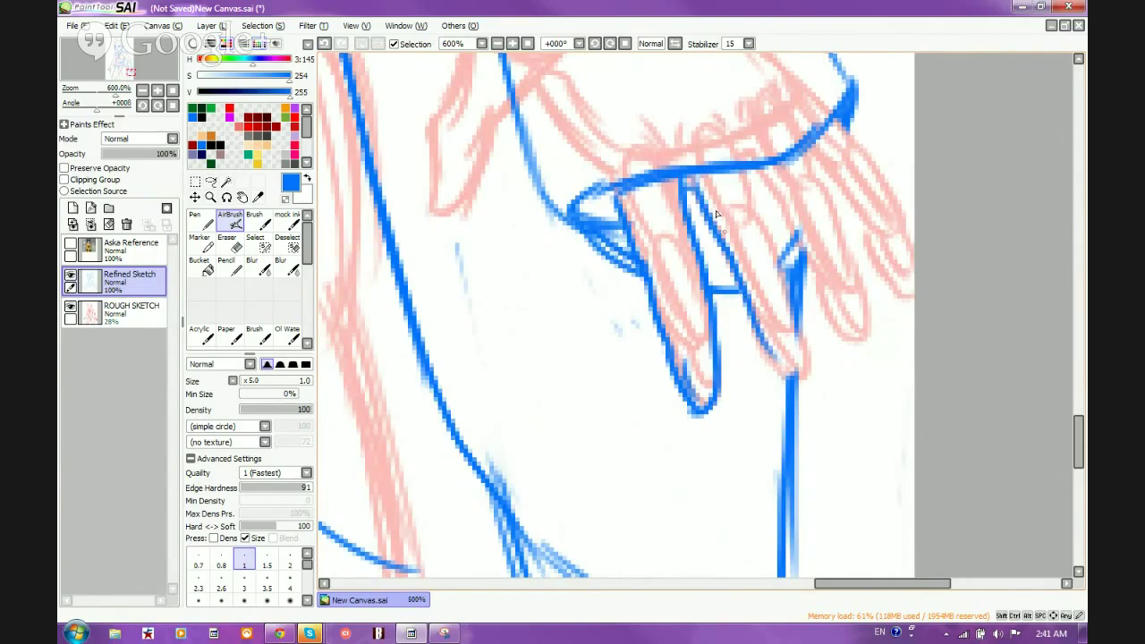
{"action": "mouse_move", "coordinate": [740, 167]}
{"action": "left_mouse_down"}
{"action": "mouse_move", "coordinate": [809, 354]}
{"action": "mouse_move", "coordinate": [761, 333]}
{"action": "mouse_move", "coordinate": [801, 361]}
{"action": "left_mouse_up"}
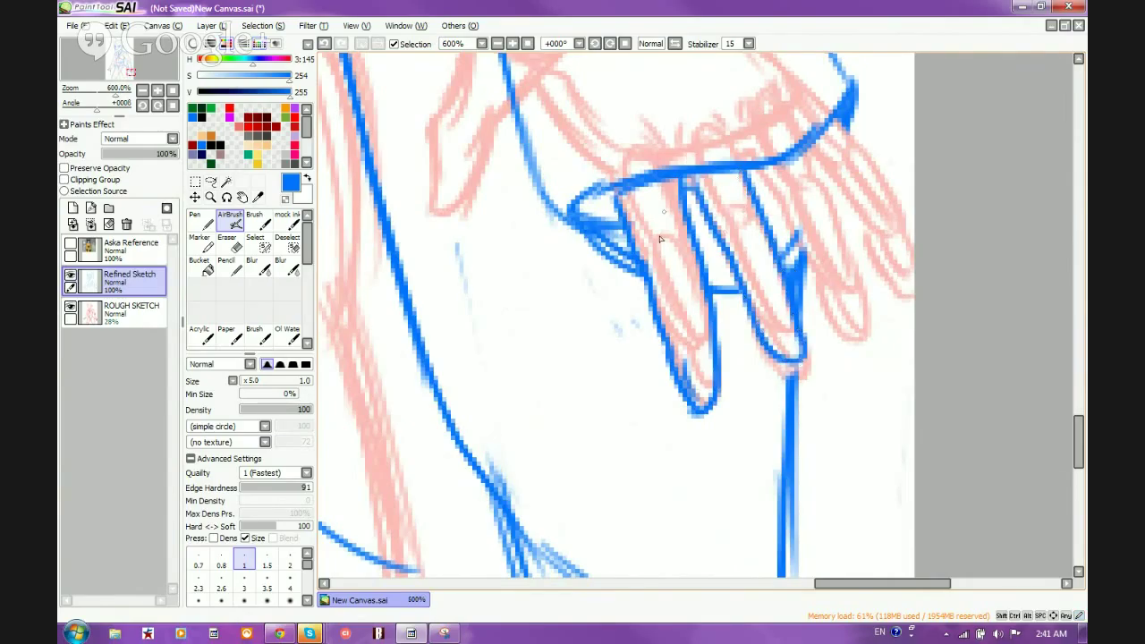
Step: Erase the first finger's outline below the cuff and redraw it with the AirBrush as a slimmer, shorter finger
{"action": "key", "text": "e"}
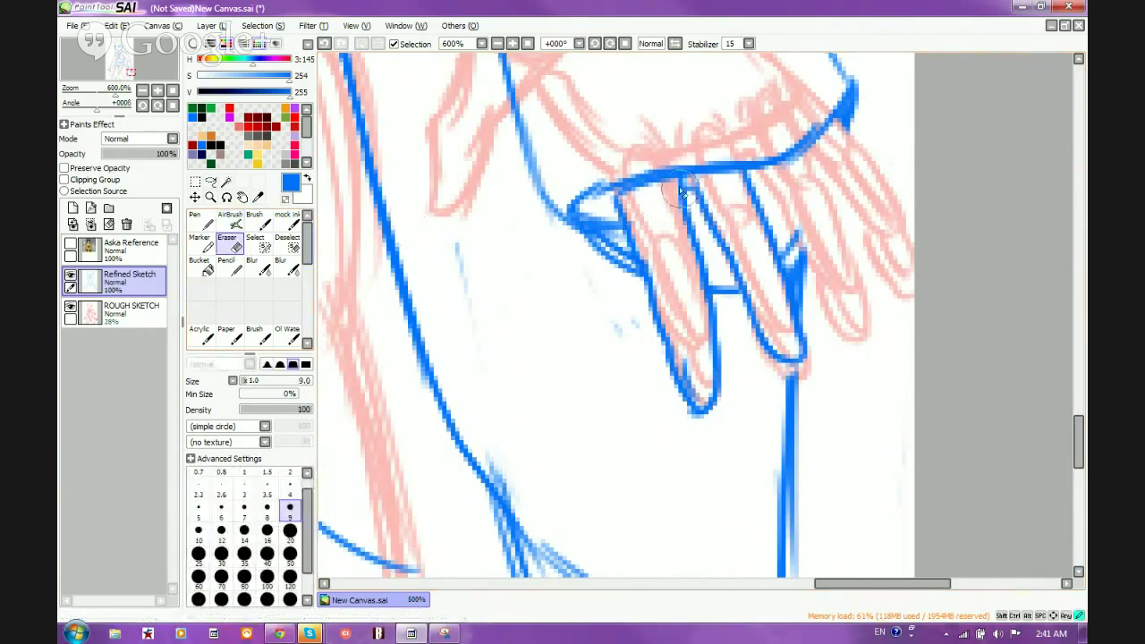
{"action": "mouse_move", "coordinate": [687, 190]}
{"action": "left_mouse_down"}
{"action": "mouse_move", "coordinate": [713, 407]}
{"action": "mouse_move", "coordinate": [689, 351]}
{"action": "mouse_move", "coordinate": [709, 417]}
{"action": "mouse_move", "coordinate": [679, 363]}
{"action": "mouse_move", "coordinate": [676, 383]}
{"action": "mouse_move", "coordinate": [711, 430]}
{"action": "left_mouse_up"}
{"action": "left_click_drag", "start_coordinate": [658, 295], "coordinate": [670, 417]}
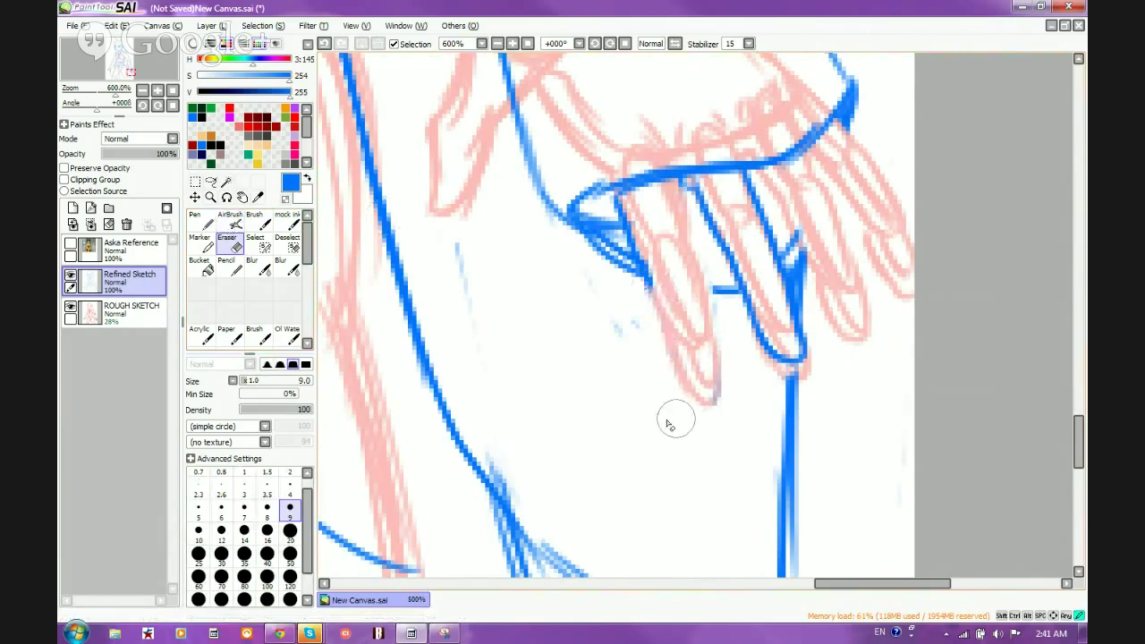
{"action": "key", "text": "v"}
{"action": "mouse_move", "coordinate": [654, 284]}
{"action": "left_mouse_down"}
{"action": "mouse_move", "coordinate": [678, 374]}
{"action": "mouse_move", "coordinate": [718, 389]}
{"action": "left_mouse_up"}
{"action": "mouse_move", "coordinate": [680, 193]}
{"action": "left_mouse_down"}
{"action": "mouse_move", "coordinate": [718, 386]}
{"action": "mouse_move", "coordinate": [704, 273]}
{"action": "left_mouse_up"}
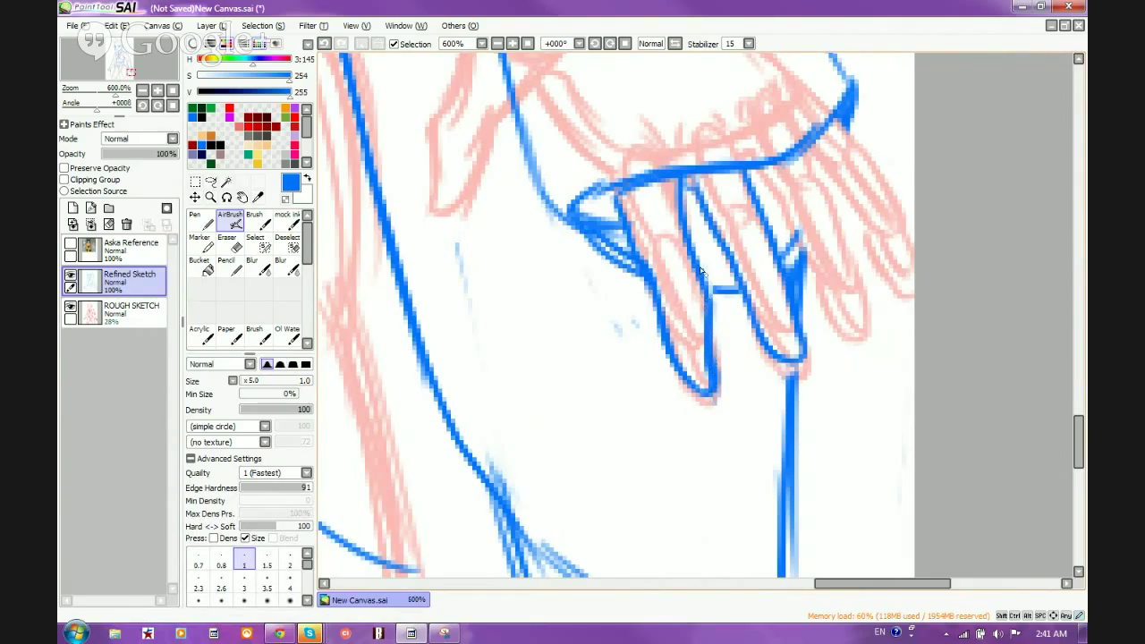
Step: Trace the third finger and the little finger below the cuff over the red rough
{"action": "mouse_move", "coordinate": [757, 183]}
{"action": "left_mouse_down"}
{"action": "mouse_move", "coordinate": [796, 235]}
{"action": "mouse_move", "coordinate": [841, 333]}
{"action": "left_mouse_up"}
{"action": "mouse_move", "coordinate": [806, 165]}
{"action": "left_mouse_down"}
{"action": "mouse_move", "coordinate": [839, 215]}
{"action": "mouse_move", "coordinate": [866, 329]}
{"action": "mouse_move", "coordinate": [835, 323]}
{"action": "left_mouse_up"}
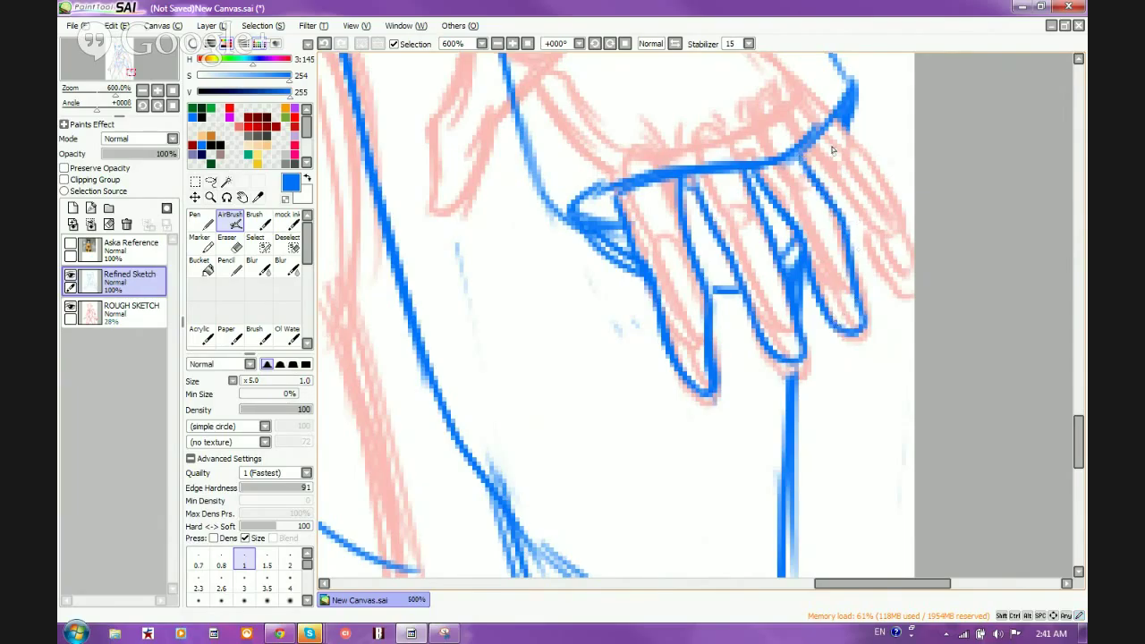
{"action": "left_click_drag", "start_coordinate": [808, 159], "coordinate": [899, 290]}
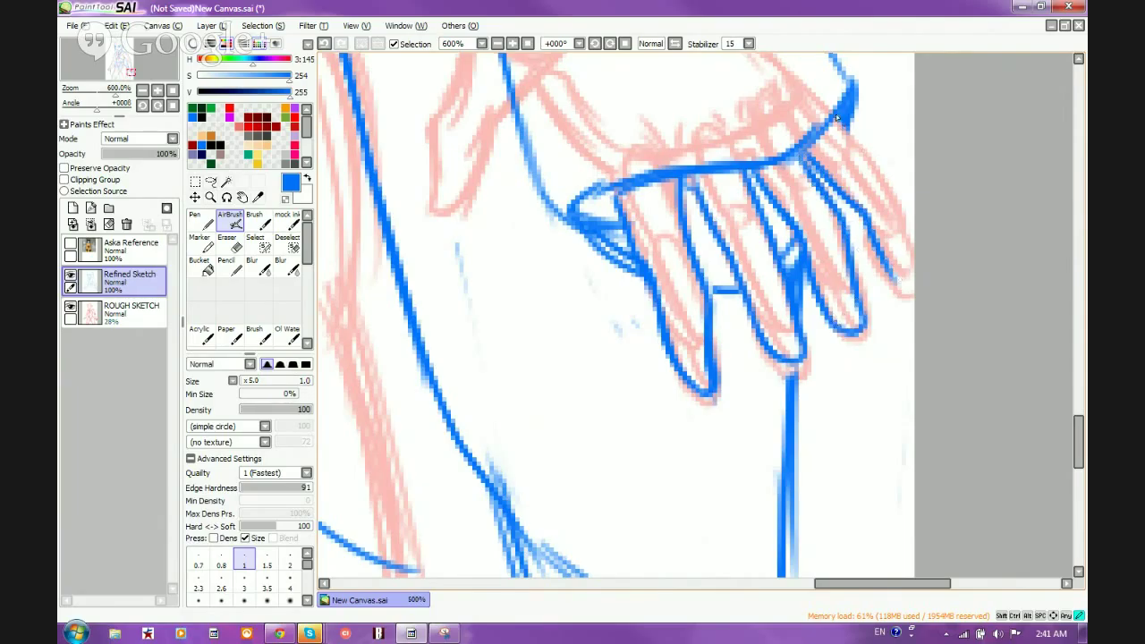
{"action": "mouse_move", "coordinate": [841, 120]}
{"action": "left_mouse_down"}
{"action": "mouse_move", "coordinate": [902, 216]}
{"action": "mouse_move", "coordinate": [915, 267]}
{"action": "mouse_move", "coordinate": [890, 269]}
{"action": "mouse_move", "coordinate": [907, 281]}
{"action": "mouse_move", "coordinate": [883, 252]}
{"action": "mouse_move", "coordinate": [912, 287]}
{"action": "left_mouse_up"}
Step: Undo the little finger's strokes and redraw both of its sides down to the fingertip at the canvas edge
{"action": "left_click", "coordinate": [325, 44]}
{"action": "left_click", "coordinate": [325, 44]}
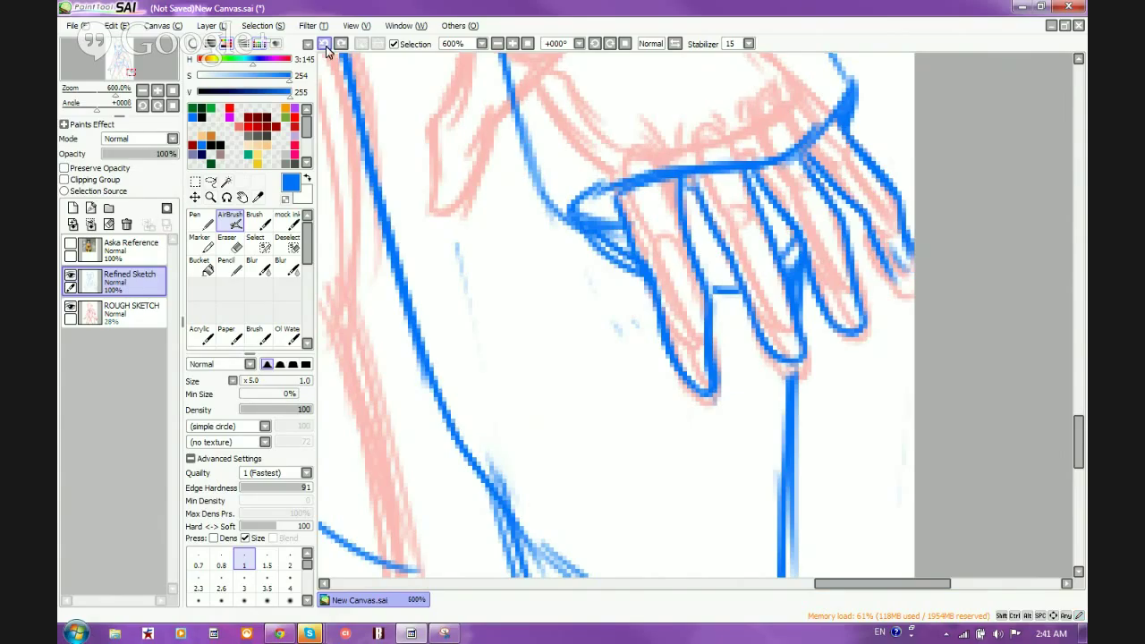
{"action": "left_click", "coordinate": [325, 43]}
{"action": "left_click", "coordinate": [324, 44]}
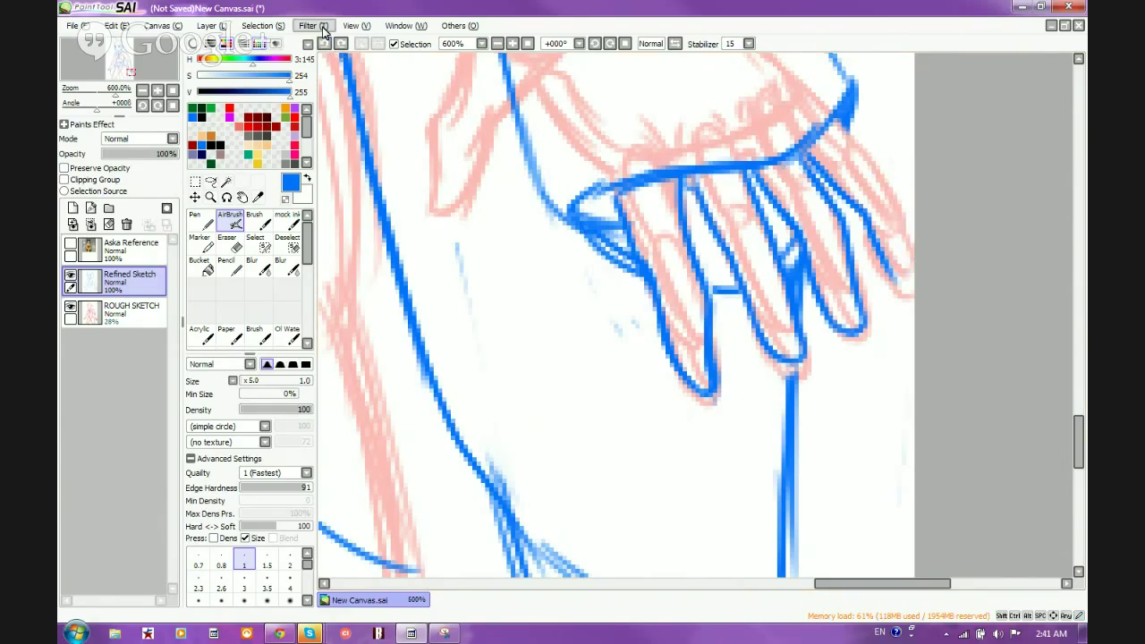
{"action": "left_click", "coordinate": [325, 44]}
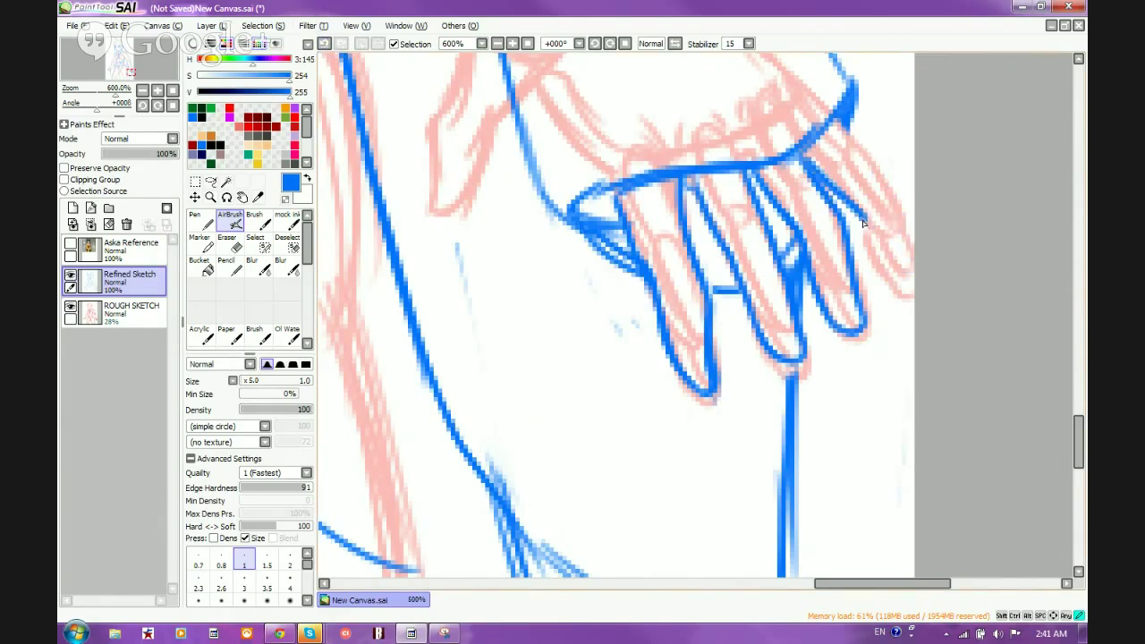
{"action": "left_click_drag", "start_coordinate": [819, 175], "coordinate": [898, 289]}
{"action": "left_click", "coordinate": [325, 43]}
{"action": "left_click_drag", "start_coordinate": [861, 220], "coordinate": [902, 284]}
{"action": "mouse_move", "coordinate": [842, 125]}
{"action": "left_mouse_down"}
{"action": "mouse_move", "coordinate": [898, 204]}
{"action": "mouse_move", "coordinate": [916, 279]}
{"action": "left_mouse_up"}
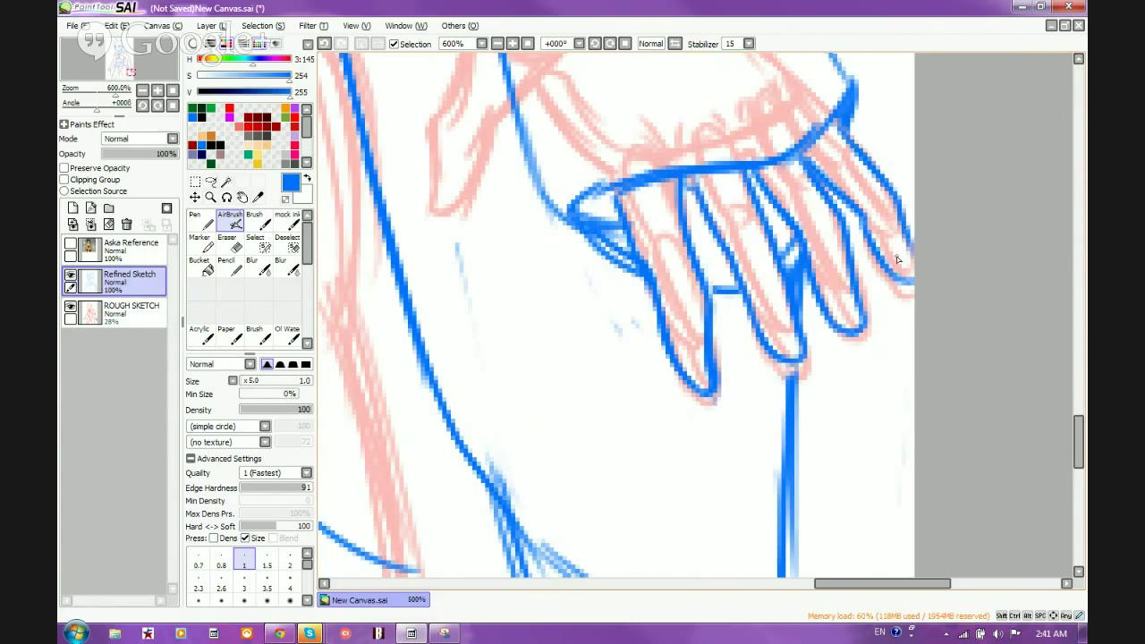
Step: Try to trace the edge of the hand from the wrist circle down to the sleeve cuff
{"action": "scroll", "coordinate": [899, 260], "scroll_direction": "down", "scroll_amount": 4}
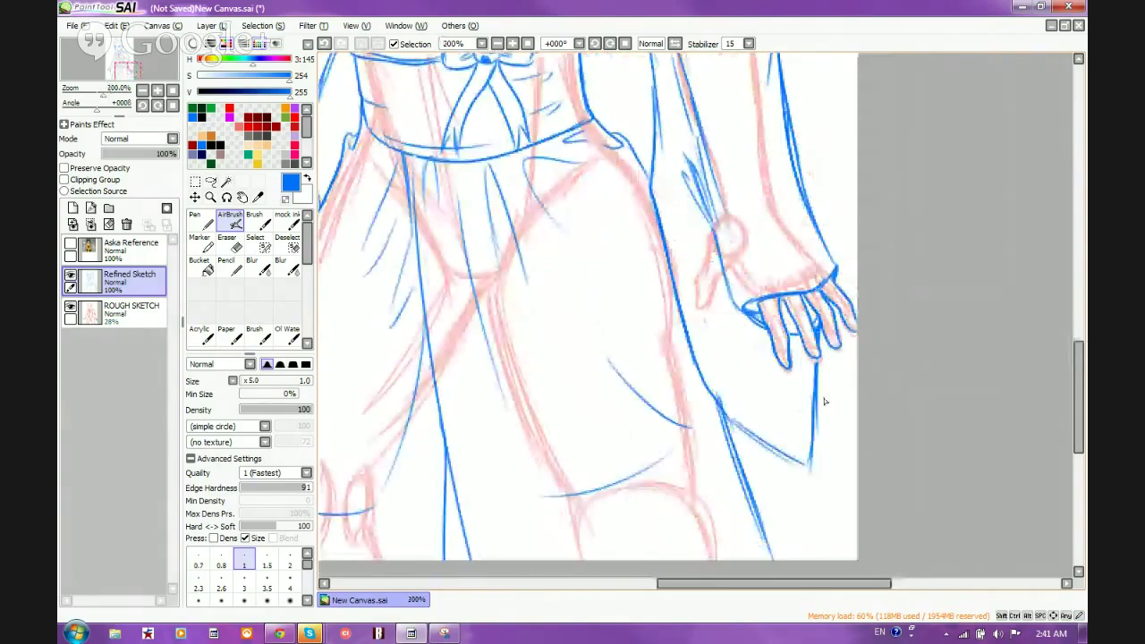
{"action": "scroll", "coordinate": [783, 244], "scroll_direction": "up", "scroll_amount": 2}
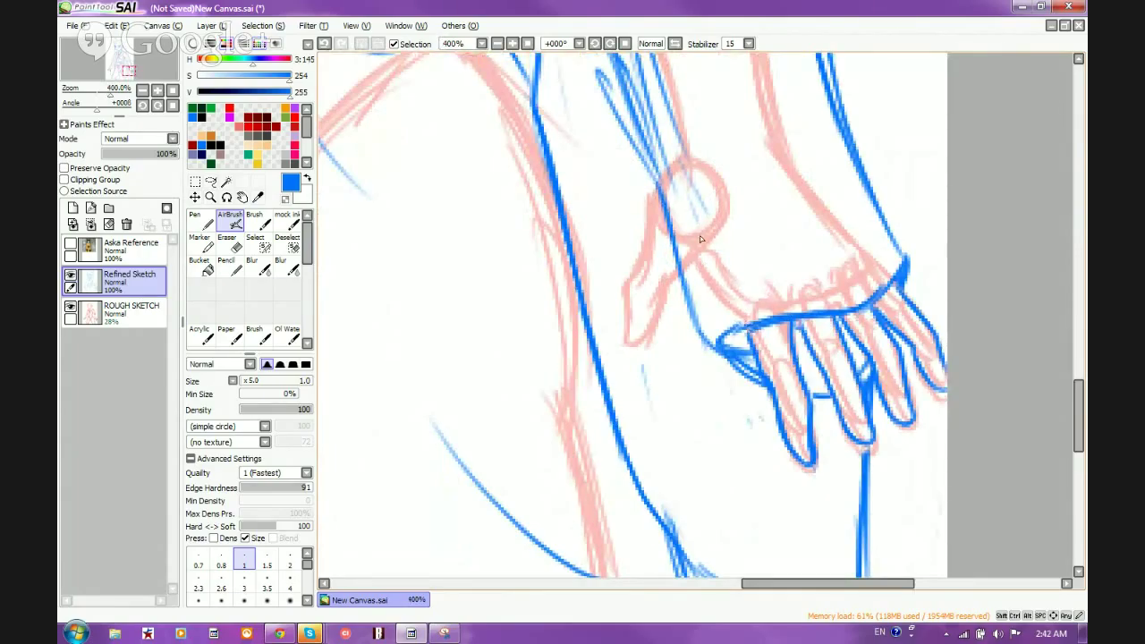
{"action": "mouse_move", "coordinate": [698, 219]}
{"action": "left_mouse_down"}
{"action": "mouse_move", "coordinate": [697, 287]}
{"action": "mouse_move", "coordinate": [703, 242]}
{"action": "mouse_move", "coordinate": [700, 287]}
{"action": "mouse_move", "coordinate": [754, 320]}
{"action": "left_mouse_up"}
{"action": "scroll", "coordinate": [669, 253], "scroll_direction": "down", "scroll_amount": 4}
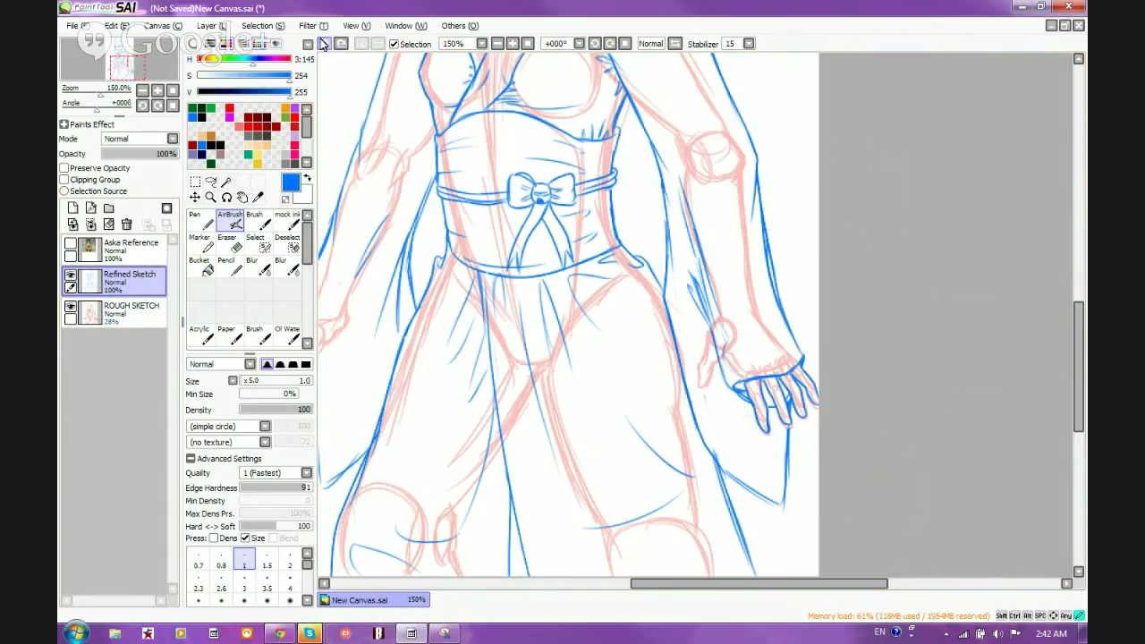
Step: Hide the ROUGH SKETCH layer and examine the blue line art of the whole figure, from the hair buns to the skirt
{"action": "left_click", "coordinate": [71, 310]}
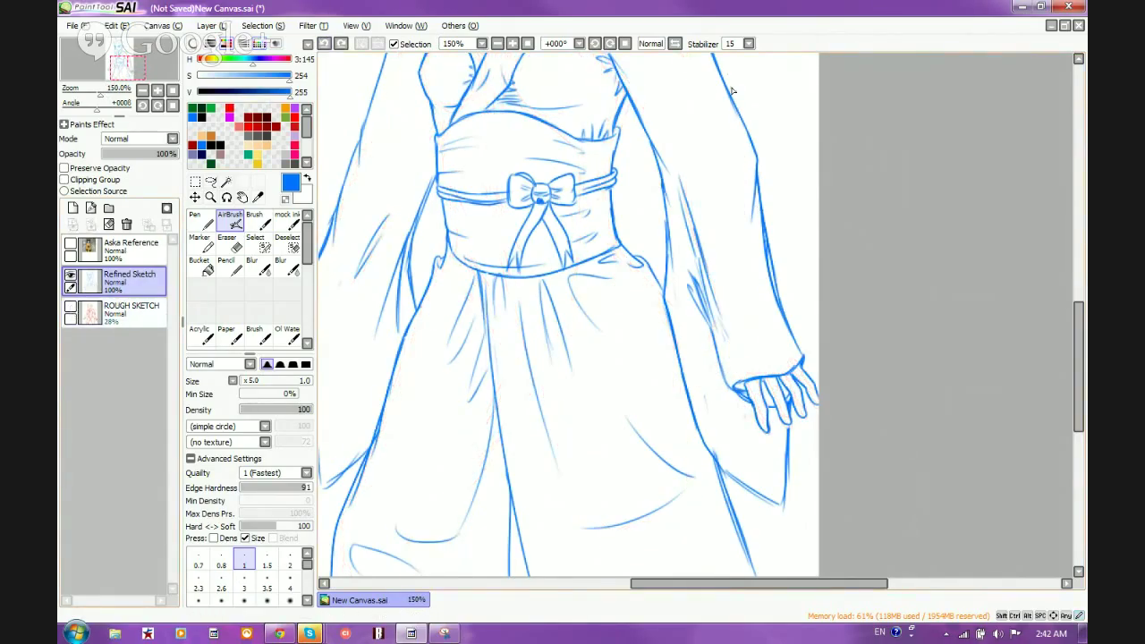
{"action": "scroll", "coordinate": [694, 424], "scroll_direction": "down", "scroll_amount": 3}
{"action": "scroll", "coordinate": [695, 424], "scroll_direction": "up", "scroll_amount": 1}
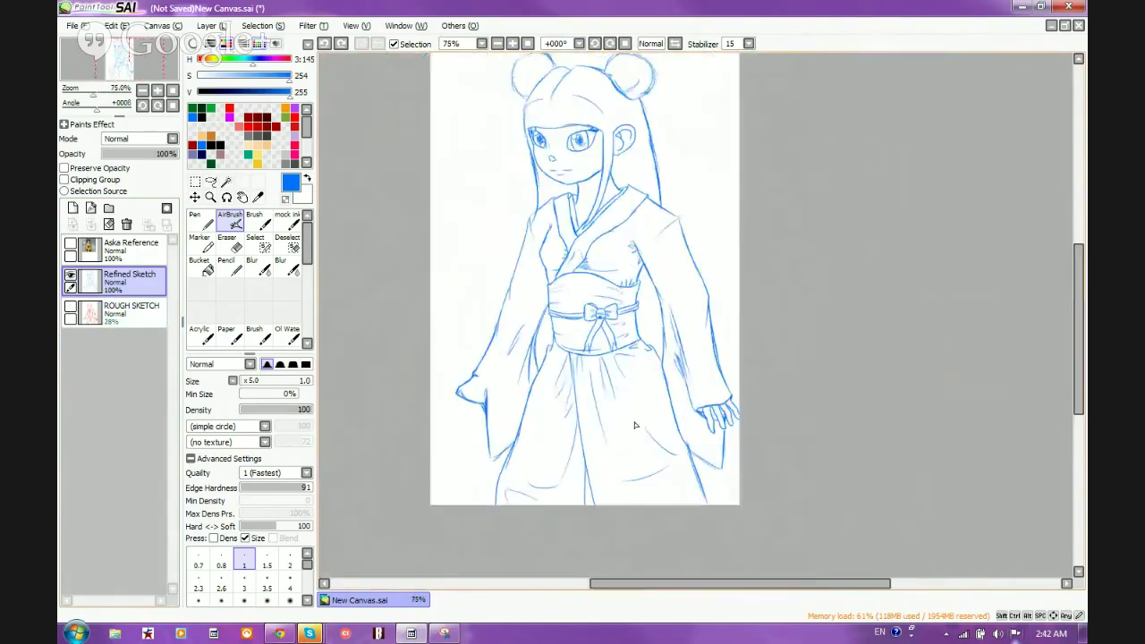
{"action": "scroll", "coordinate": [619, 491], "scroll_direction": "down", "scroll_amount": 1}
{"action": "scroll", "coordinate": [578, 418], "scroll_direction": "up", "scroll_amount": 1}
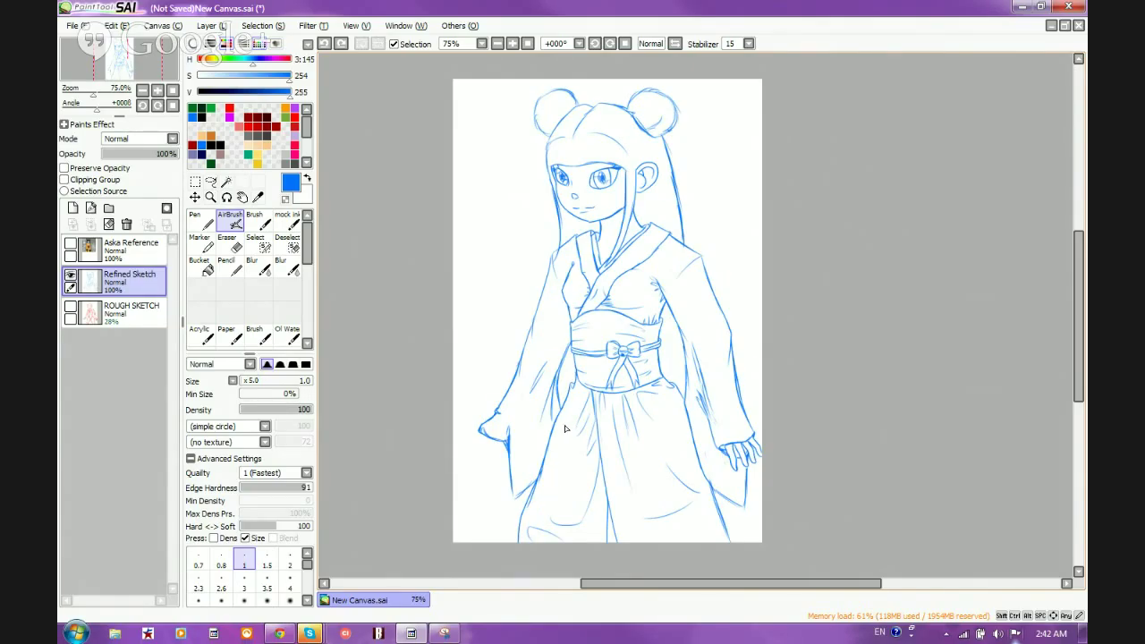
{"action": "scroll", "coordinate": [571, 225], "scroll_direction": "up", "scroll_amount": 4}
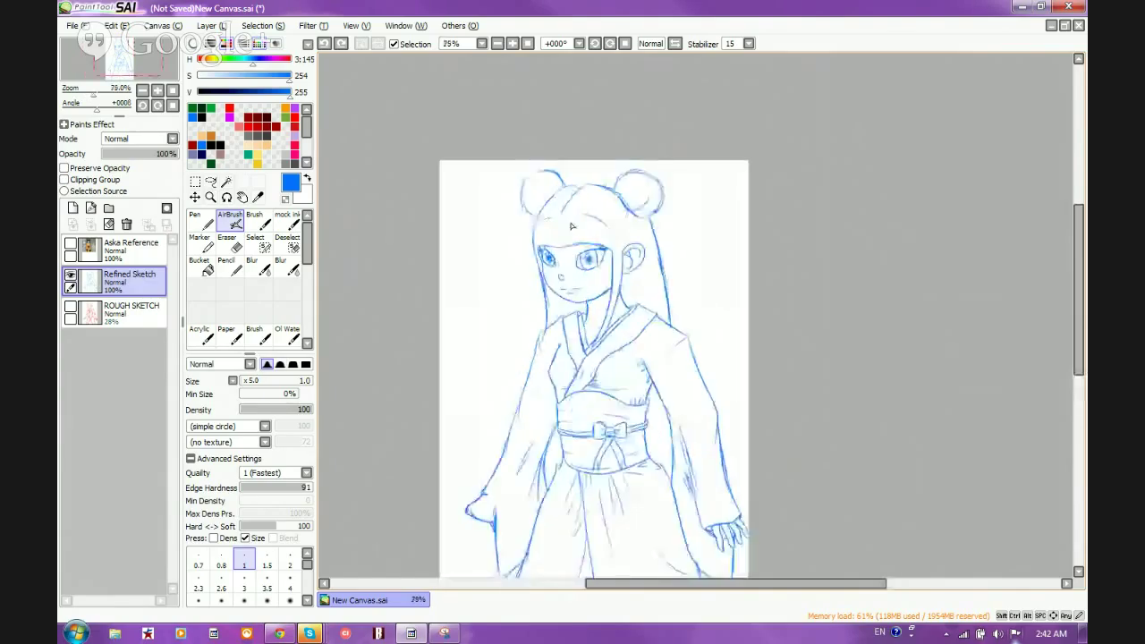
{"action": "scroll", "coordinate": [571, 225], "scroll_direction": "down", "scroll_amount": 4}
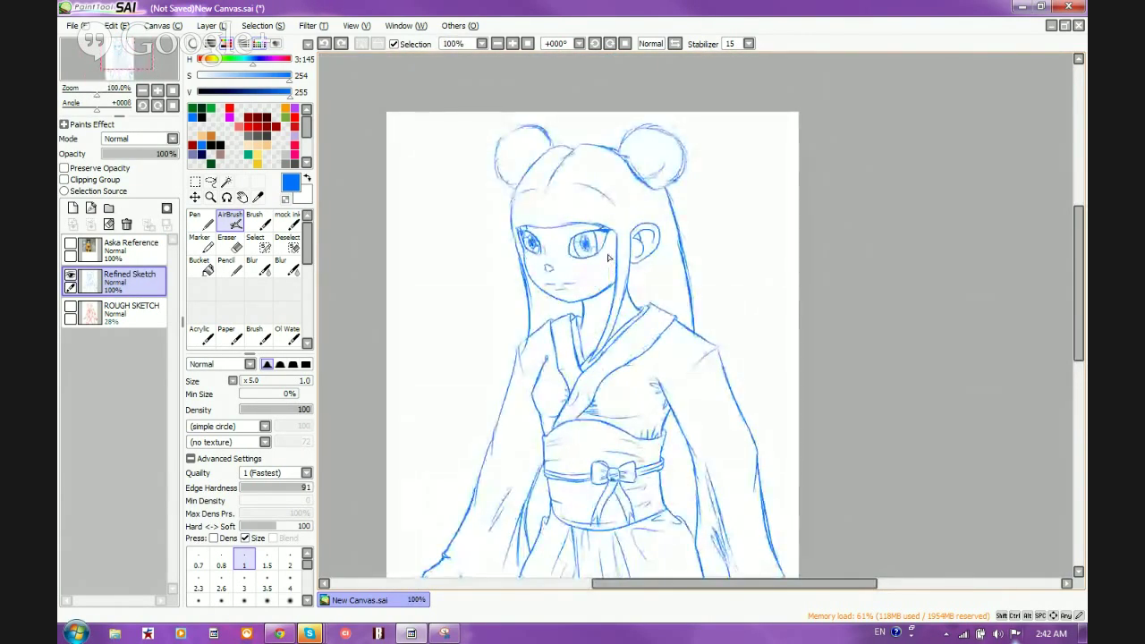
{"action": "scroll", "coordinate": [626, 296], "scroll_direction": "down", "scroll_amount": 3}
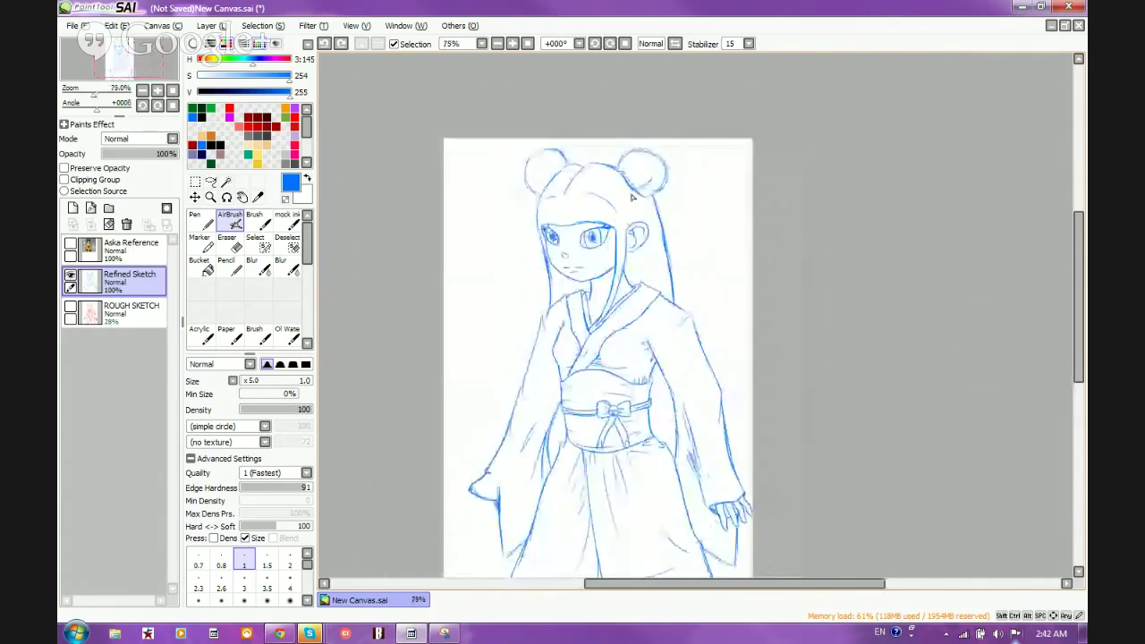
{"action": "scroll", "coordinate": [641, 319], "scroll_direction": "up", "scroll_amount": 4}
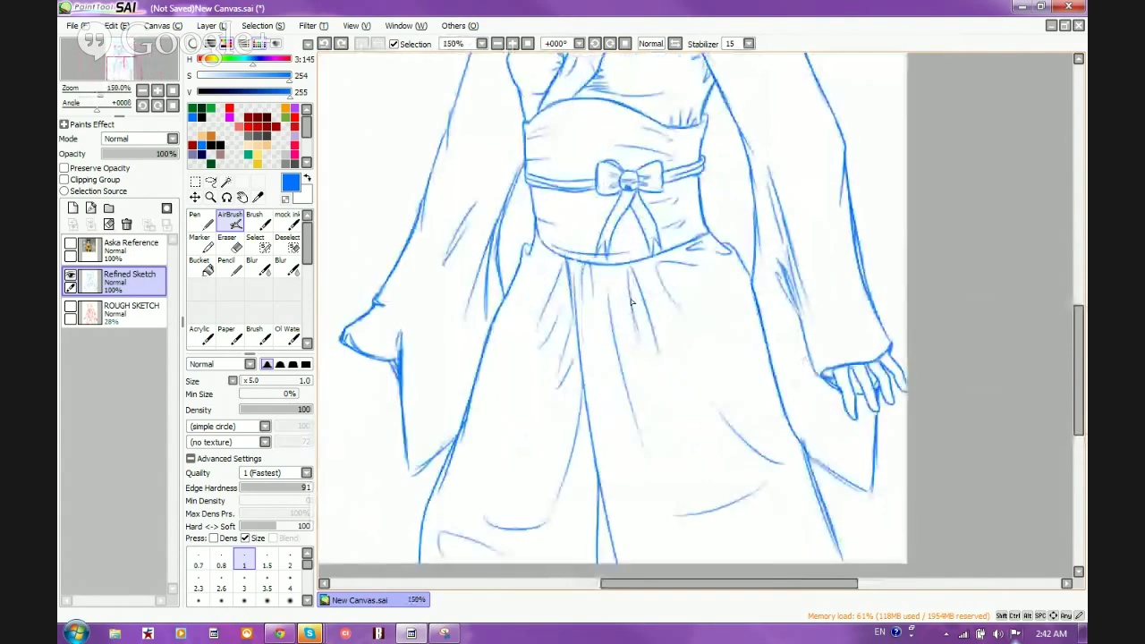
{"action": "scroll", "coordinate": [631, 302], "scroll_direction": "down", "scroll_amount": 2}
{"action": "scroll", "coordinate": [630, 300], "scroll_direction": "up", "scroll_amount": 2}
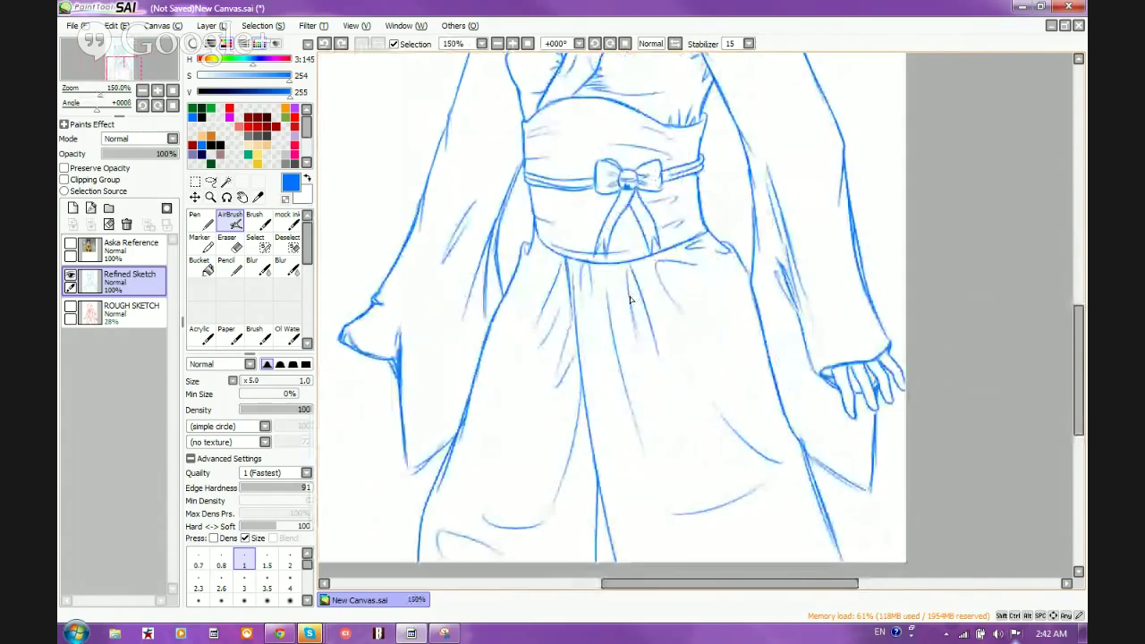
{"action": "scroll", "coordinate": [631, 300], "scroll_direction": "down", "scroll_amount": 2}
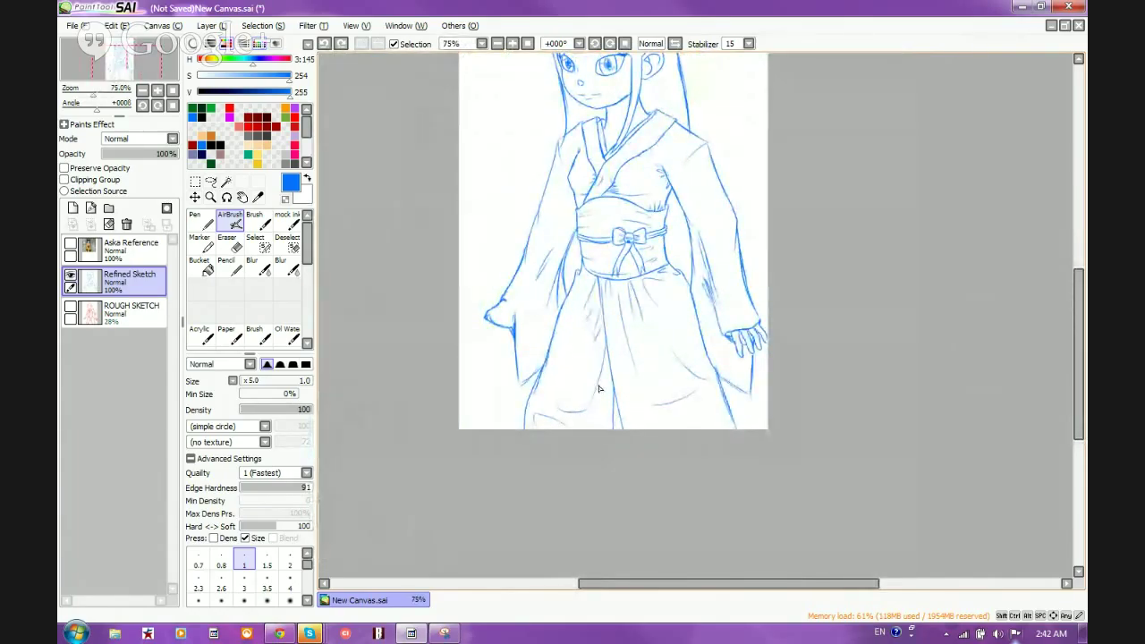
{"action": "scroll", "coordinate": [599, 388], "scroll_direction": "down", "scroll_amount": 1}
{"action": "scroll", "coordinate": [595, 376], "scroll_direction": "up", "scroll_amount": 3}
{"action": "scroll", "coordinate": [592, 363], "scroll_direction": "down", "scroll_amount": 2}
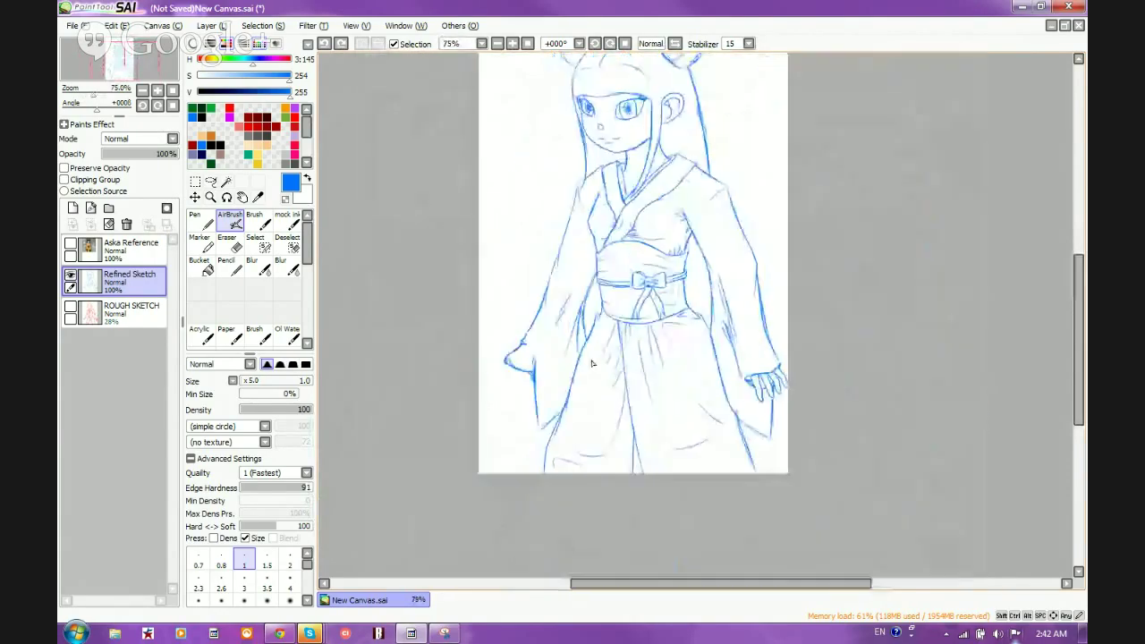